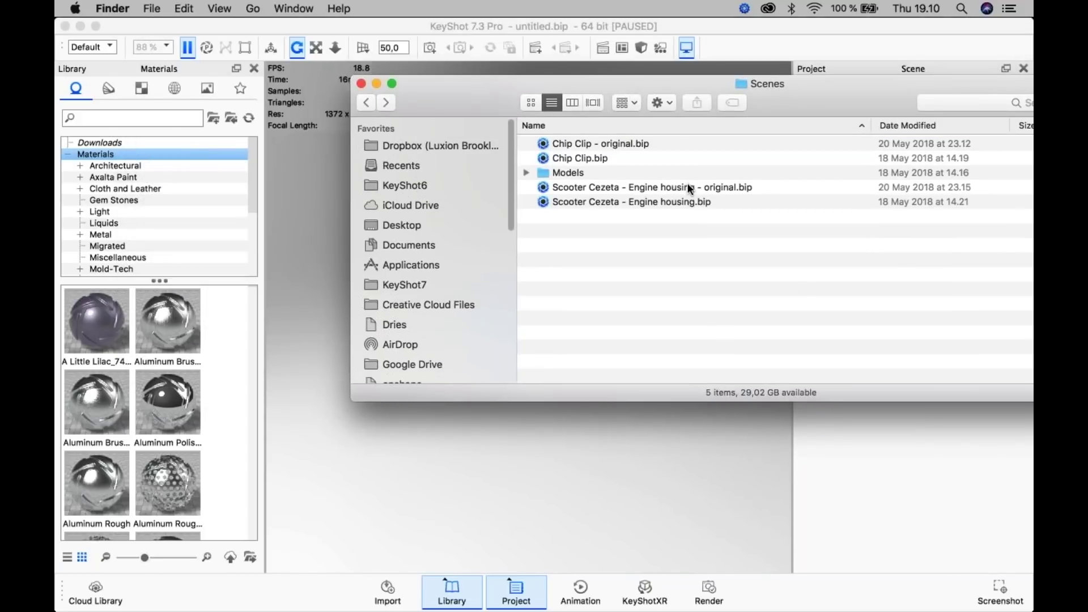
- Open the scene file "Scooter Cezeta - Engine housing - original.bip", choosing to open rather than import it
left_click_drag(696, 186, 559, 482)
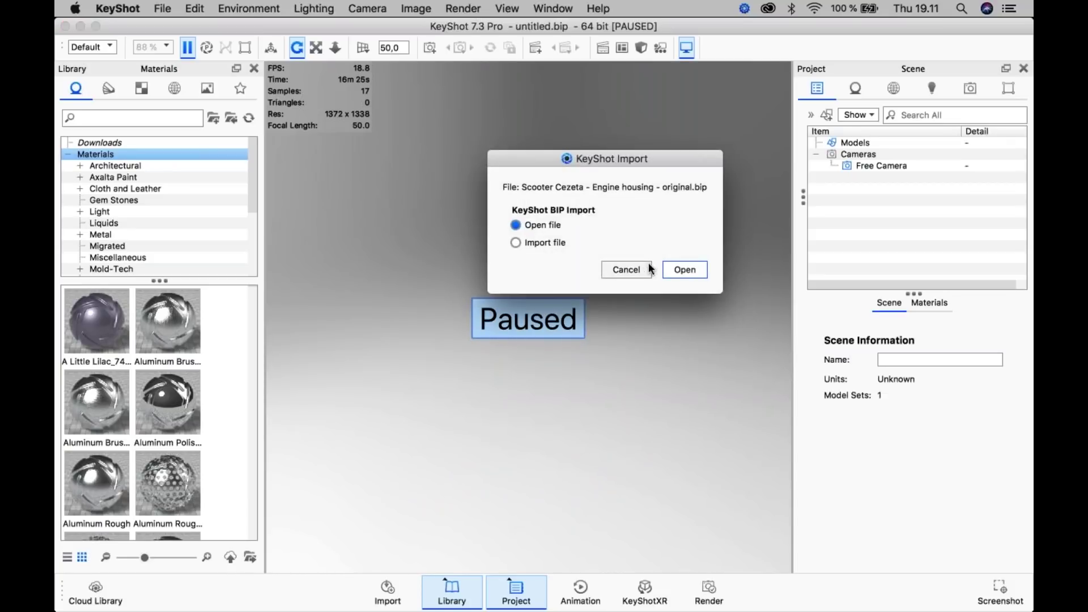
left_click(671, 268)
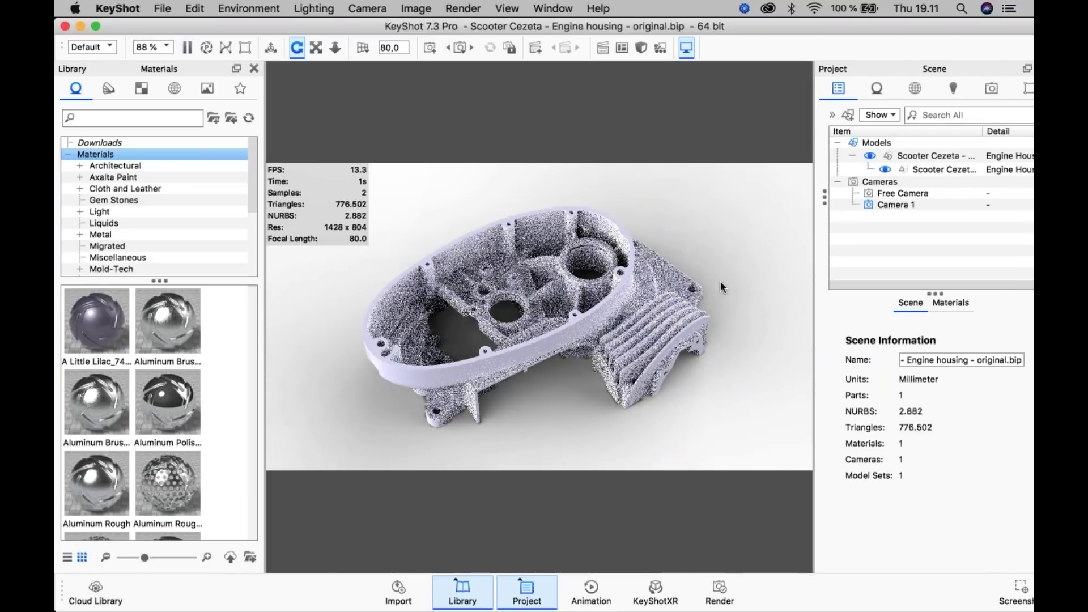
left_click(850, 143)
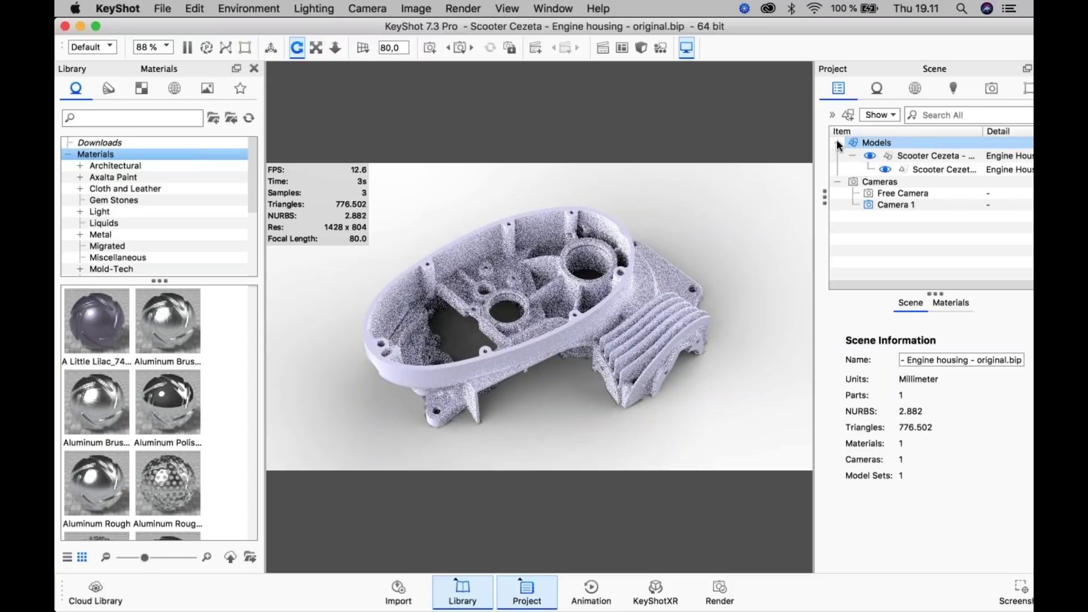
- Find the Glass (Solid) Orange material in the library and apply it to the engine housing
left_click(587, 291)
double_click(587, 291)
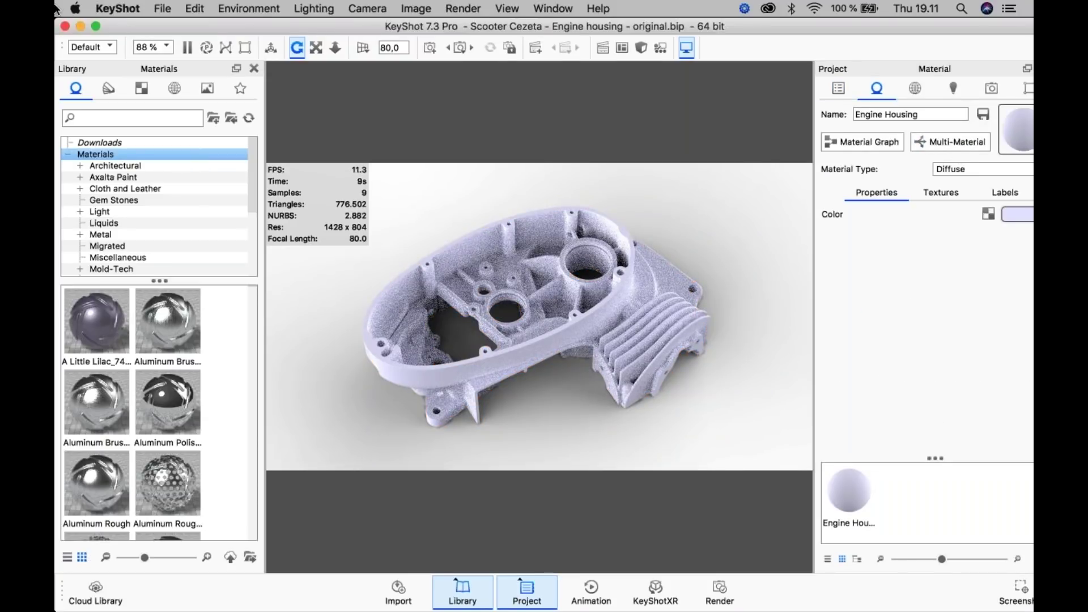
left_click(96, 120)
type("gla")
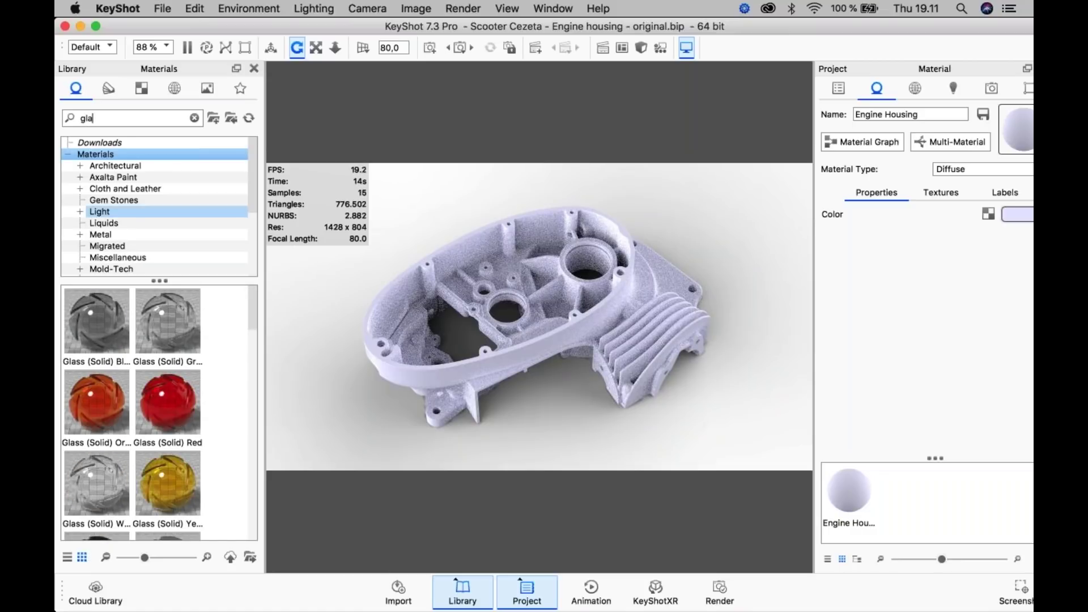
left_click(108, 403)
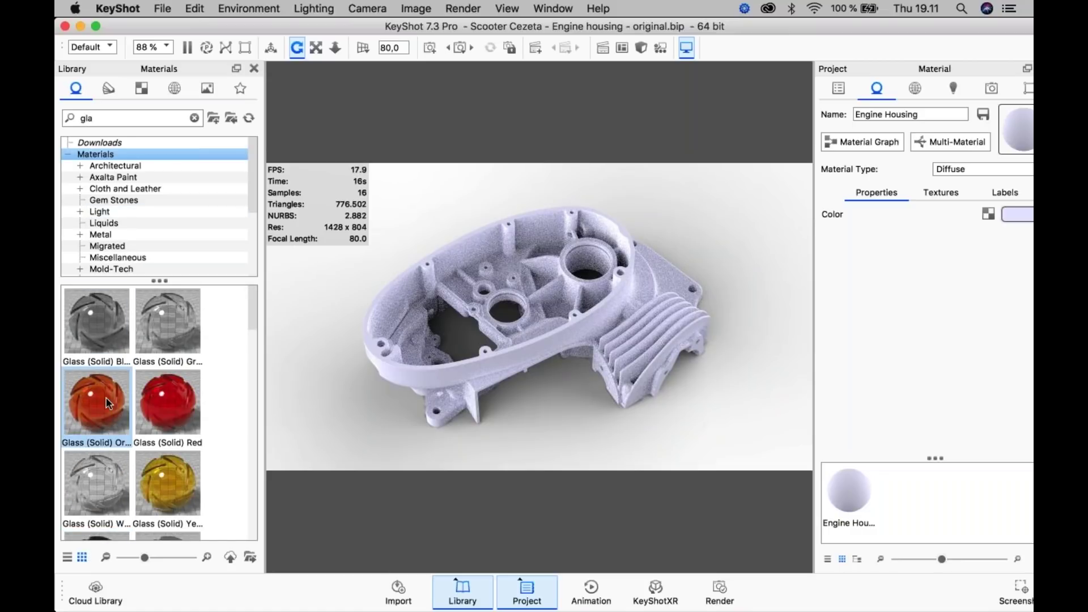
left_click_drag(109, 404, 532, 371)
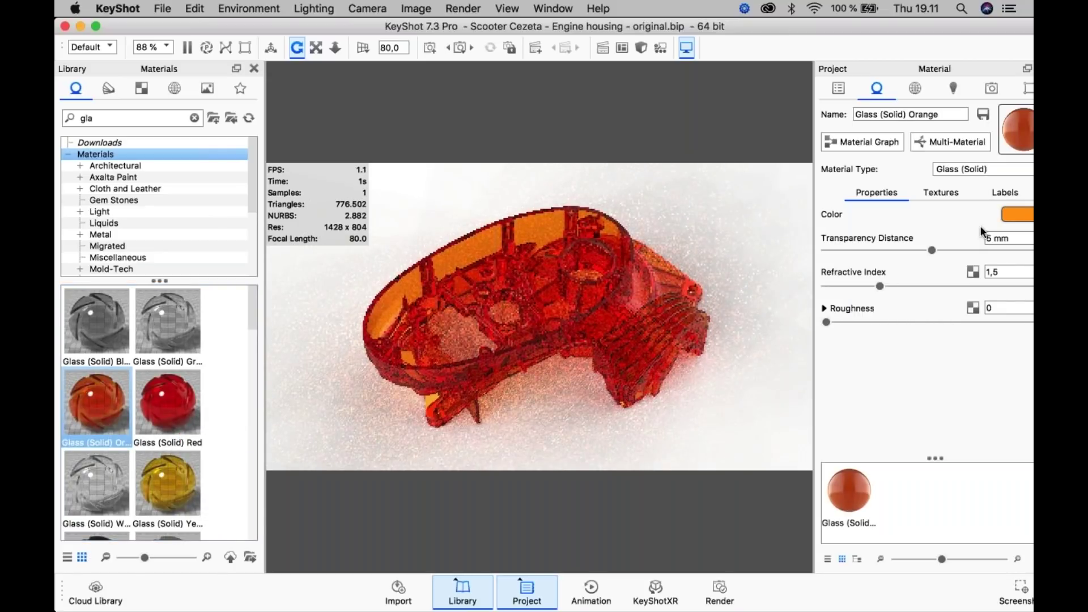
- Change the glass color of the housing to a pale peach, RGB 255, 234, 220
left_click(1002, 216)
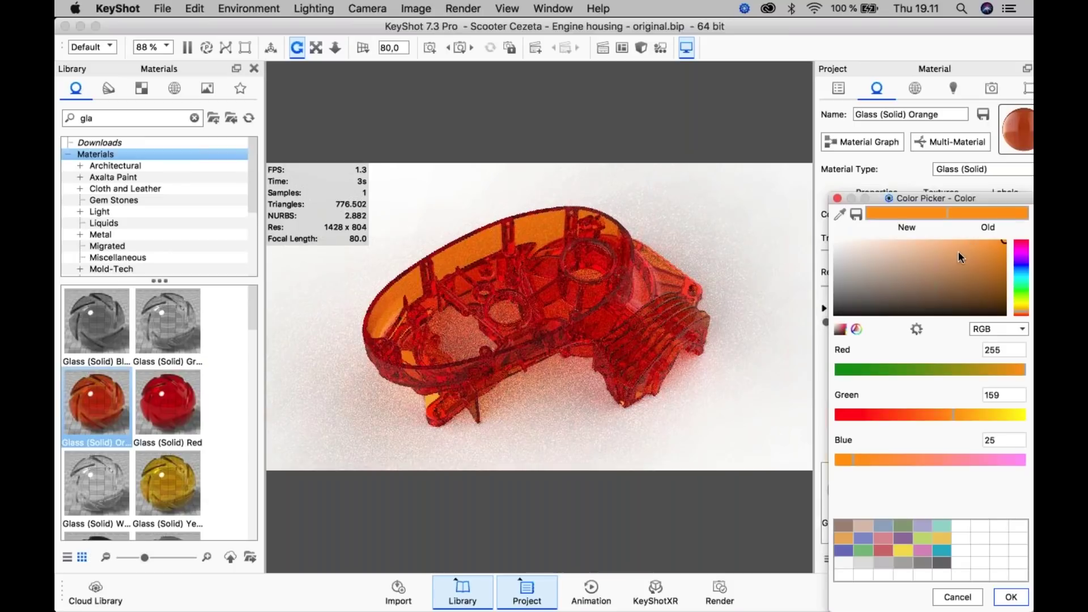
left_click(906, 223)
left_click_drag(900, 232, 901, 232)
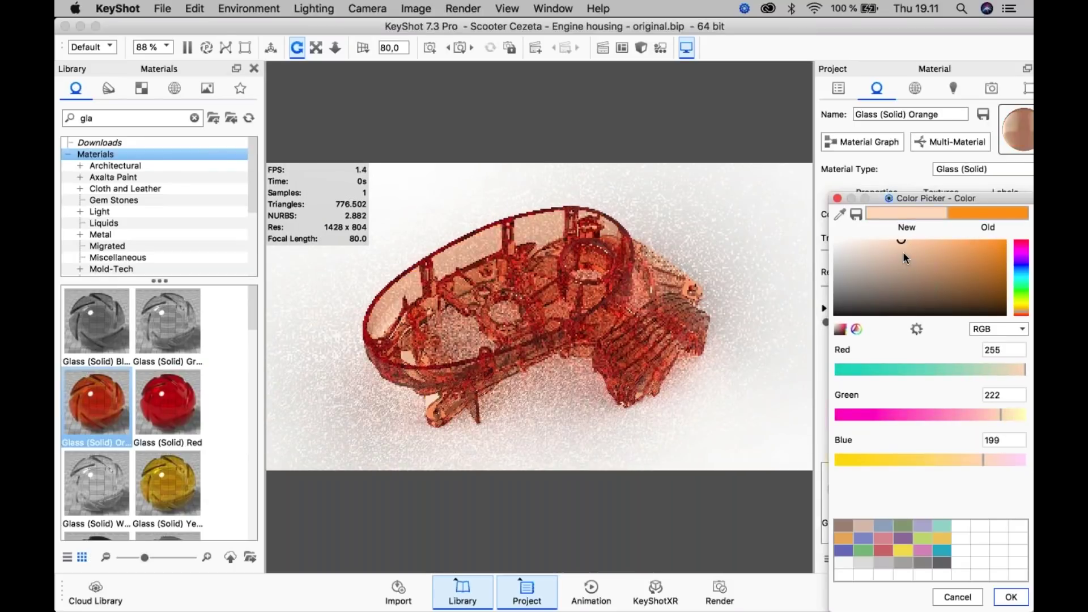
left_click_drag(904, 199, 798, 97)
left_click(773, 135)
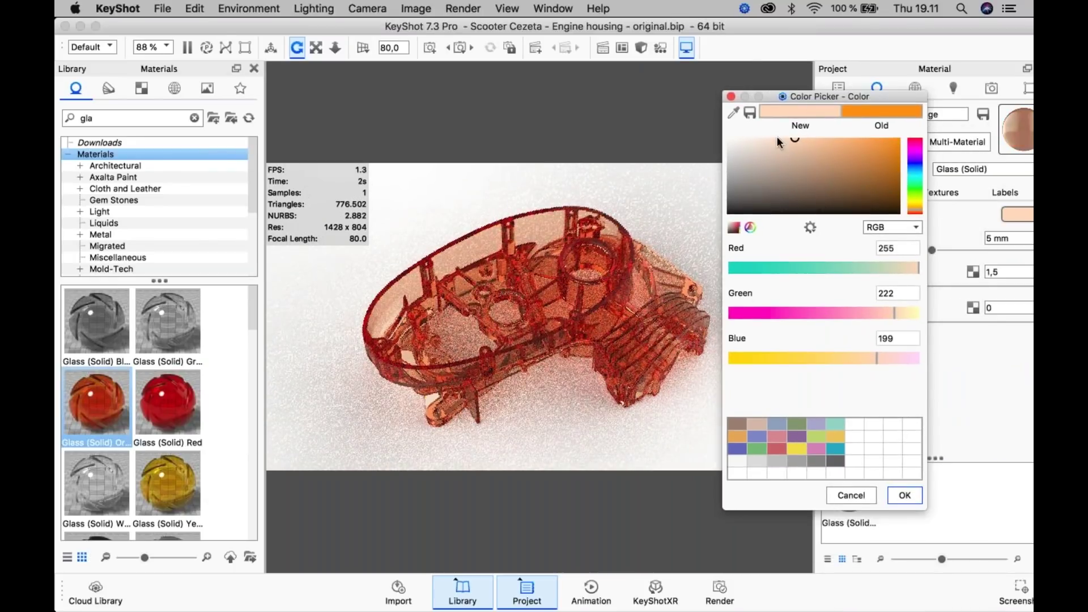
left_click(904, 495)
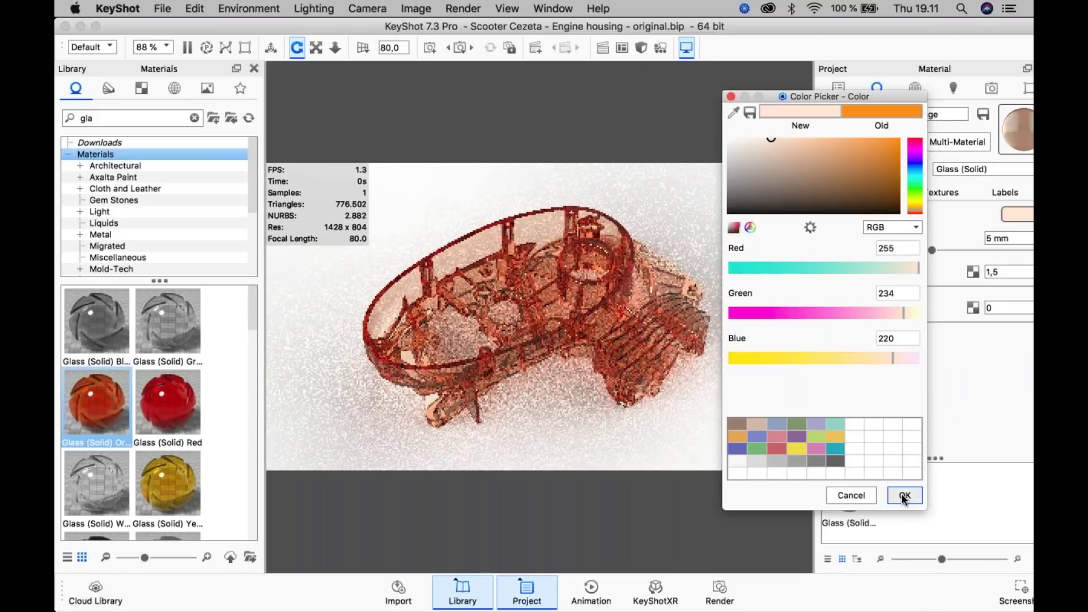
- Set the scene's lighting preset to Basic
left_click(953, 89)
left_click(848, 152)
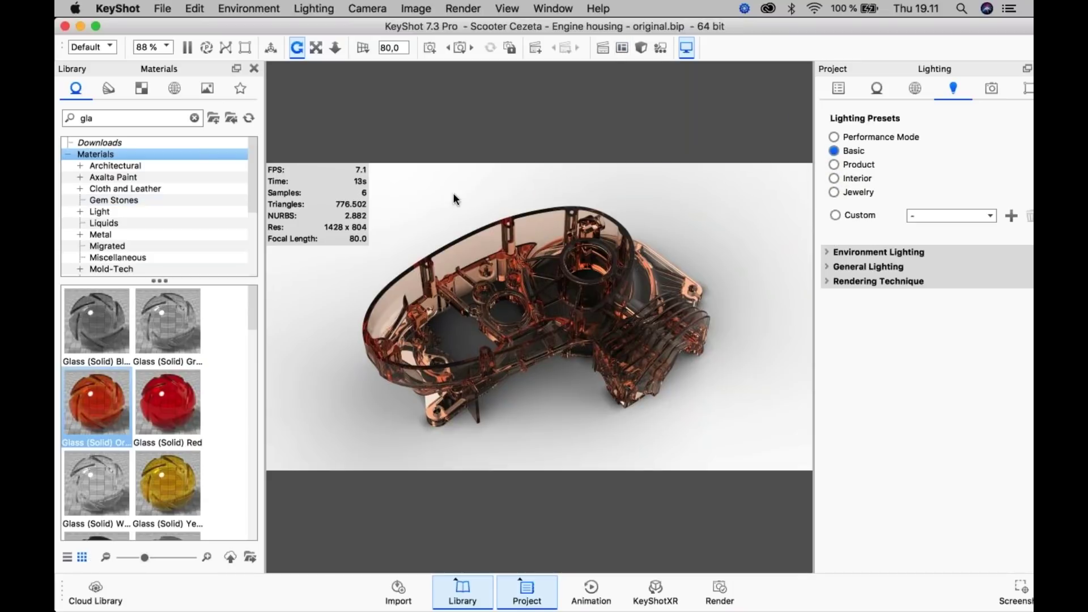
key("h")
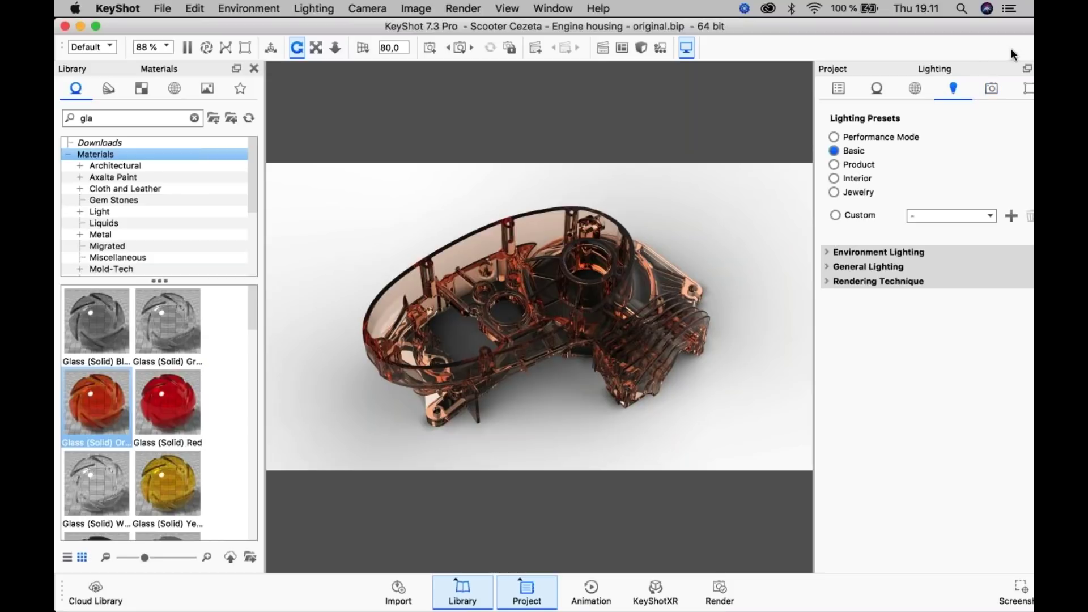
- Unlock the image resolution and let it fill the real-time view at 1372 x 1338 px
left_click(1026, 88)
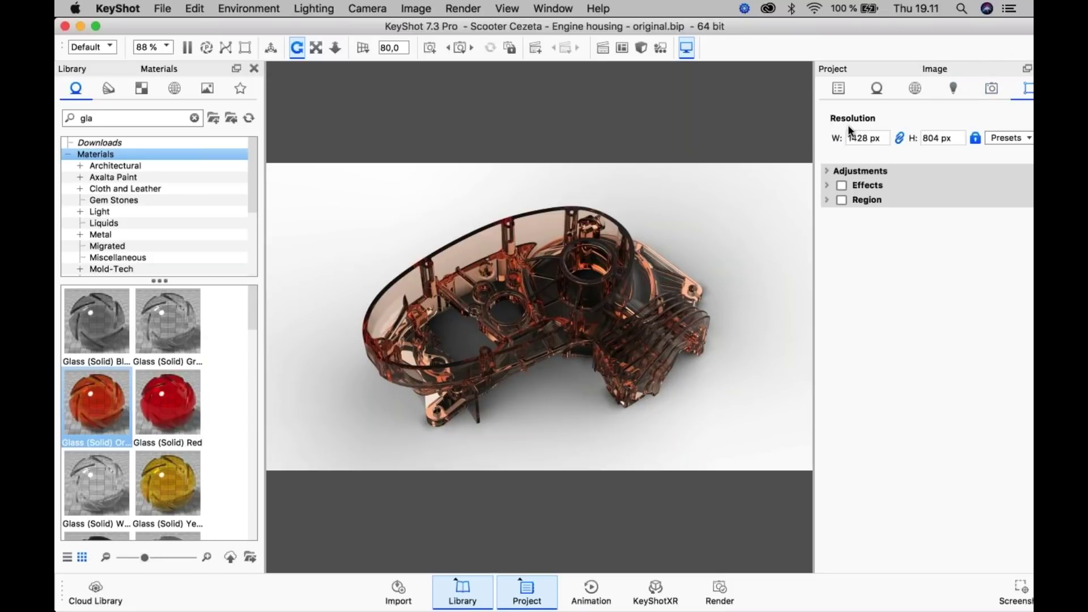
left_click(974, 138)
left_click_drag(753, 26, 753, 51)
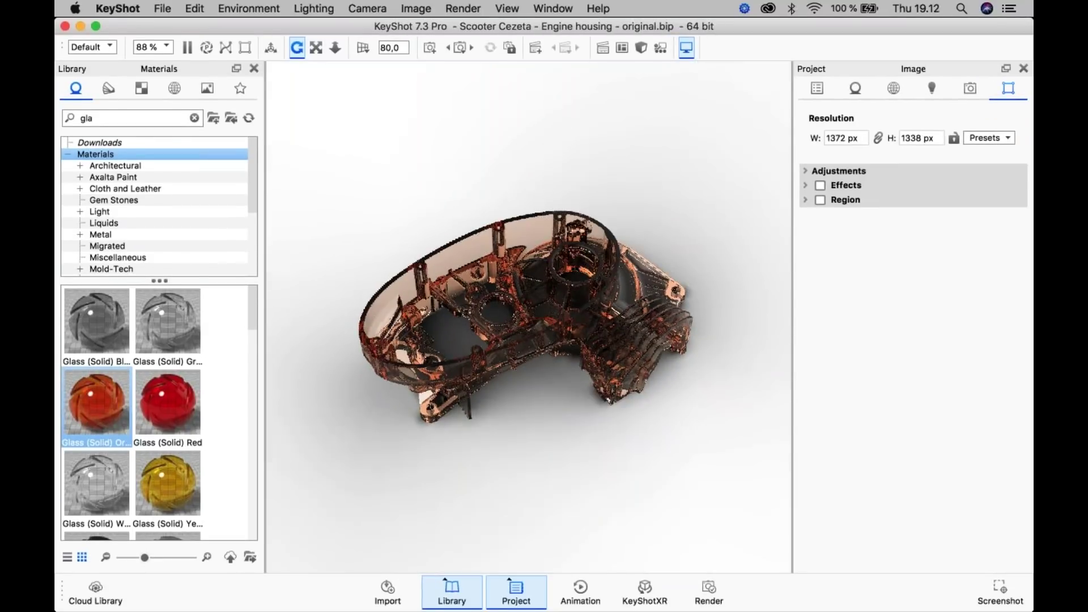
- Expand the general lighting and global illumination settings, and set the ray bounces to 14
left_click(933, 89)
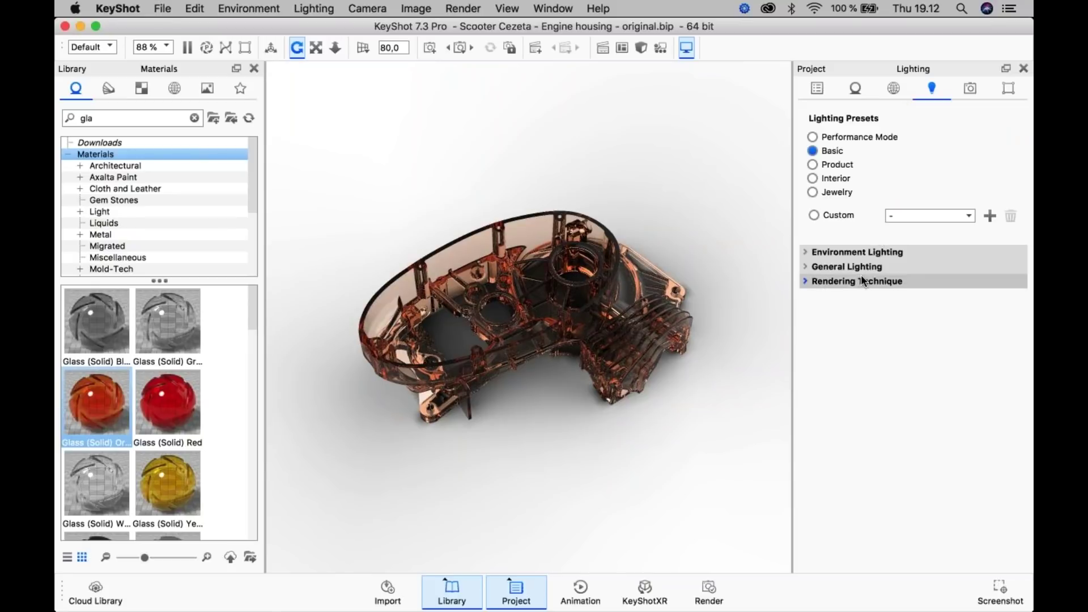
left_click(821, 267)
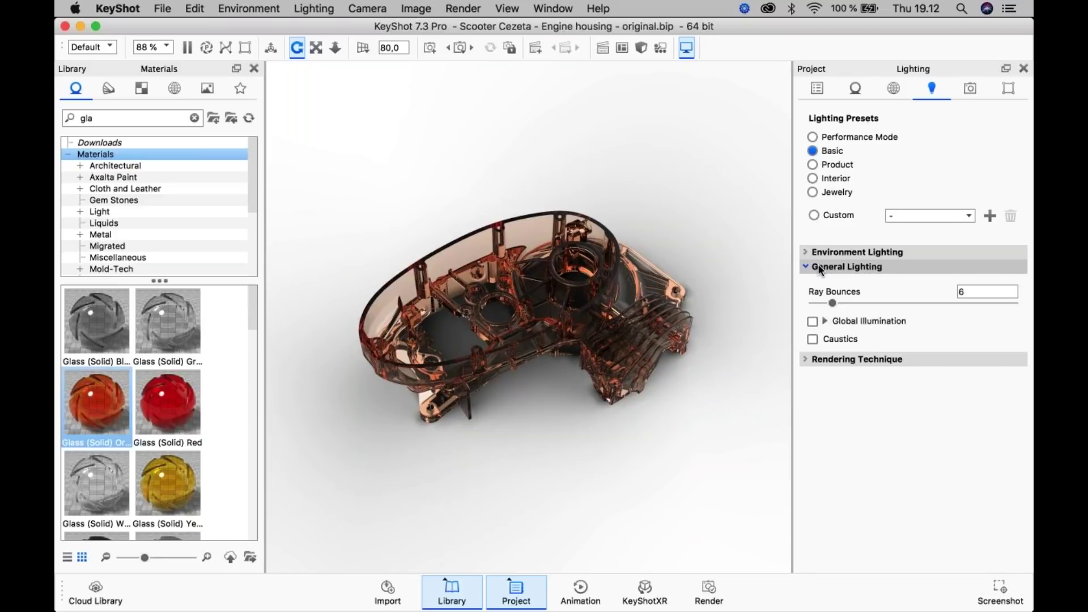
left_click(831, 319)
left_click(834, 319)
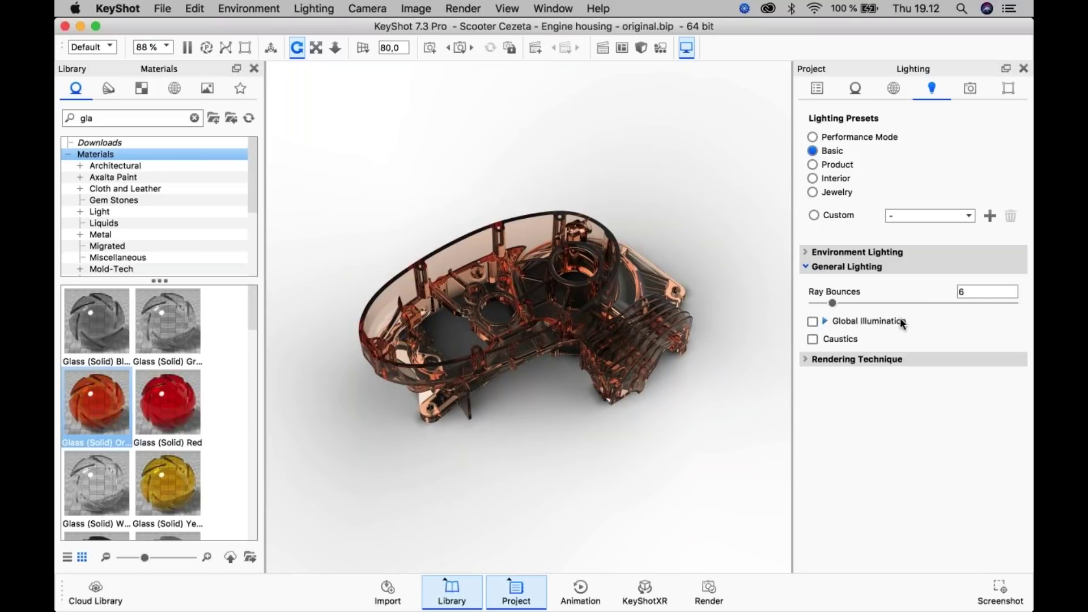
left_click(859, 317)
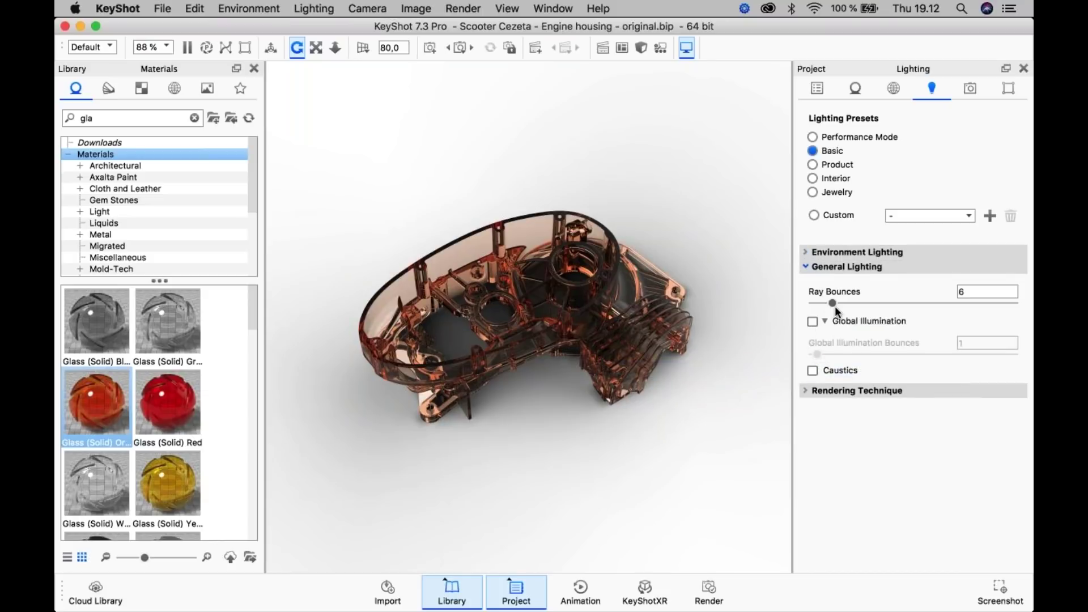
left_click_drag(833, 304, 894, 304)
double_click(963, 292)
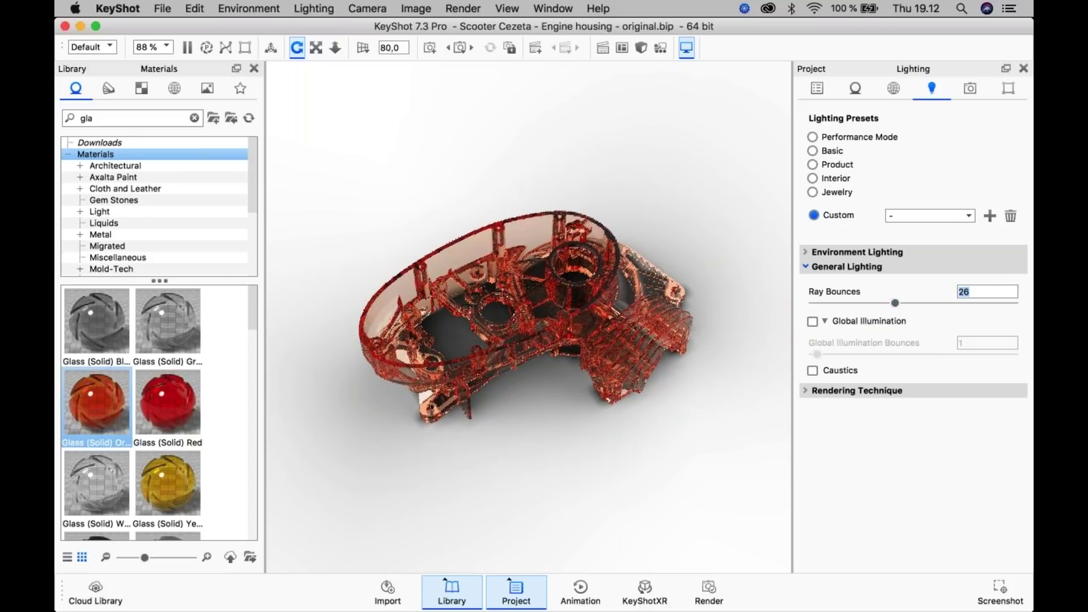
type("14")
key("Return")
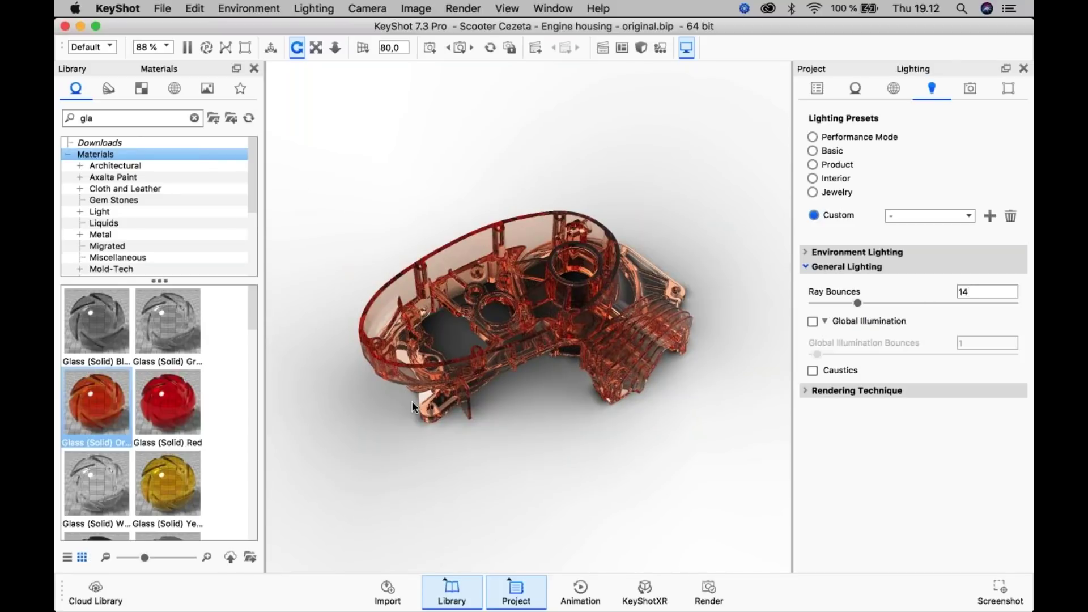
- Enable global illumination and expand the environment lighting settings
scroll(412, 400, "up", 4)
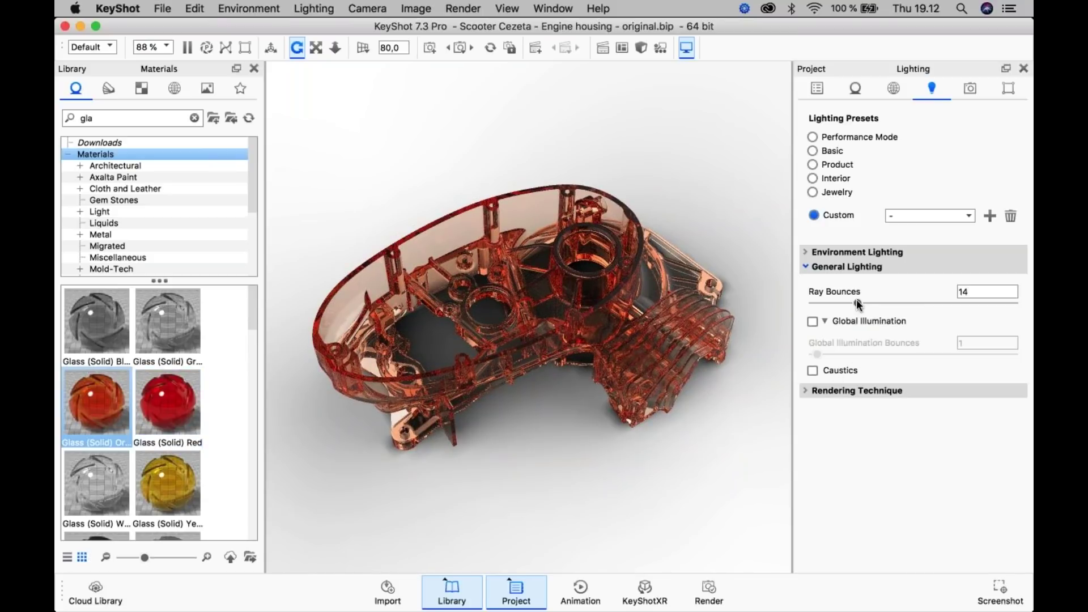
left_click(810, 321)
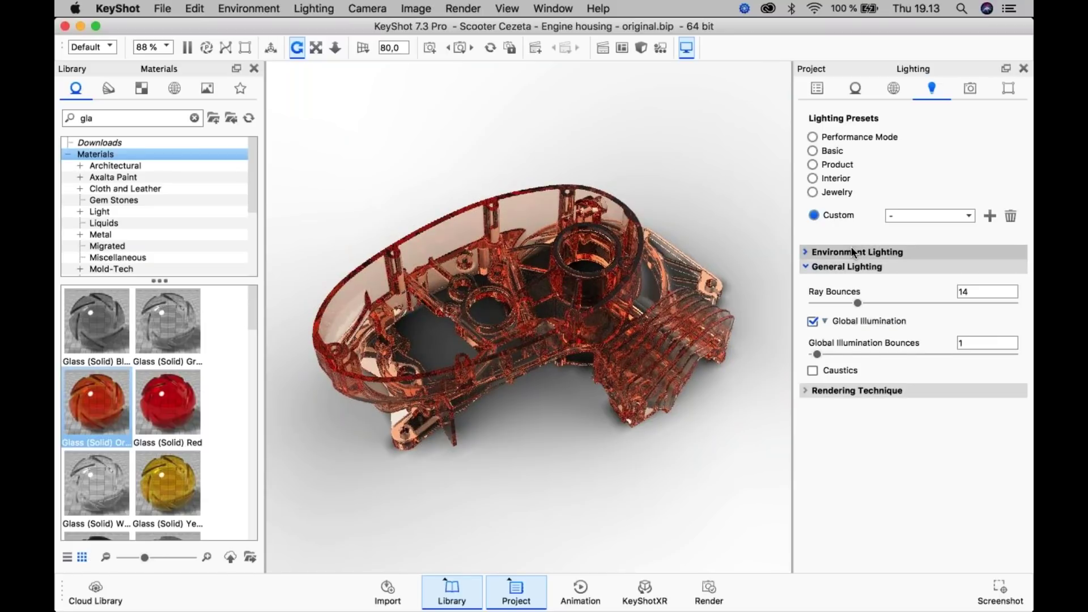
left_click(889, 250)
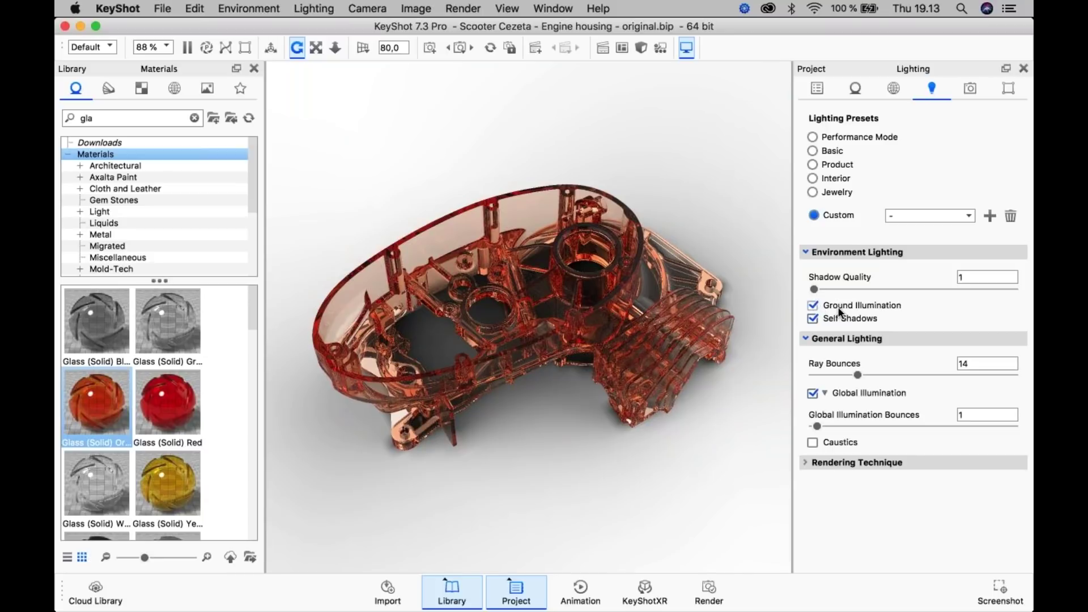
- Set the scene's lighting preset to Product
left_click_drag(602, 340, 741, 341)
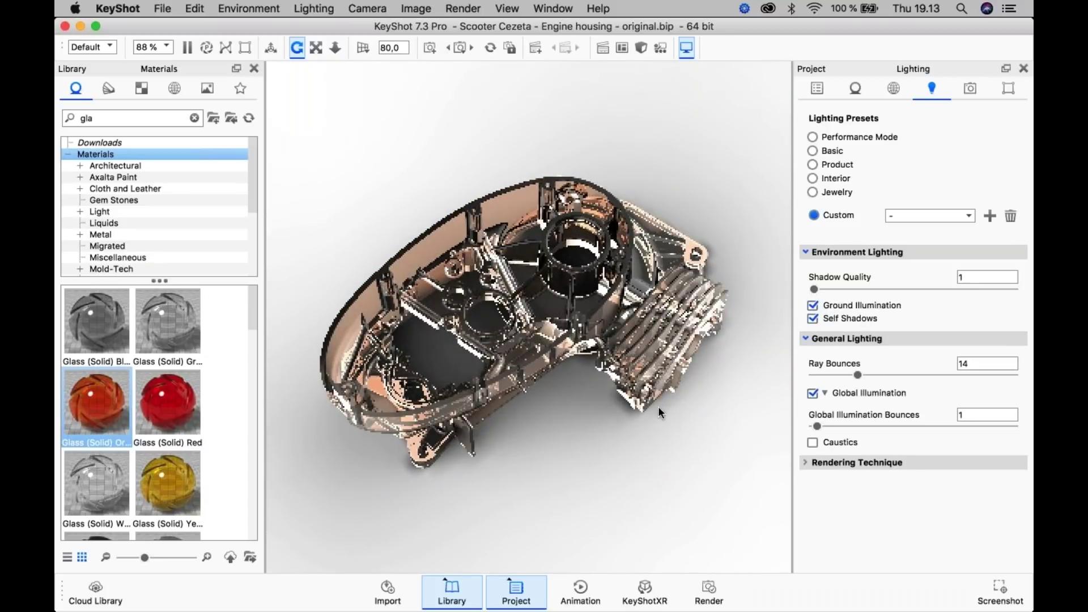
left_click_drag(657, 407, 651, 416)
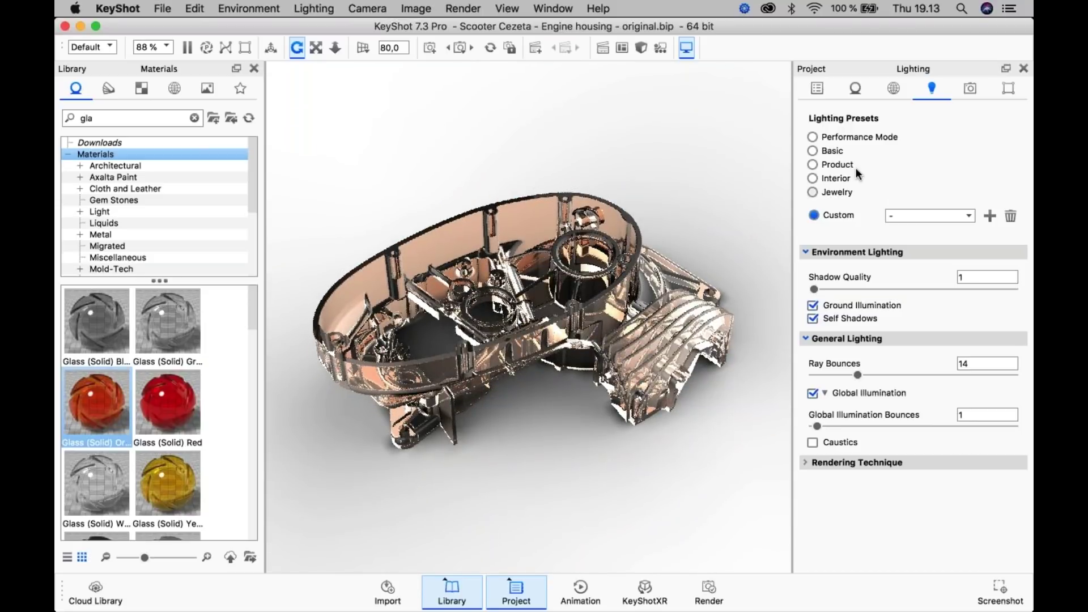
left_click(827, 165)
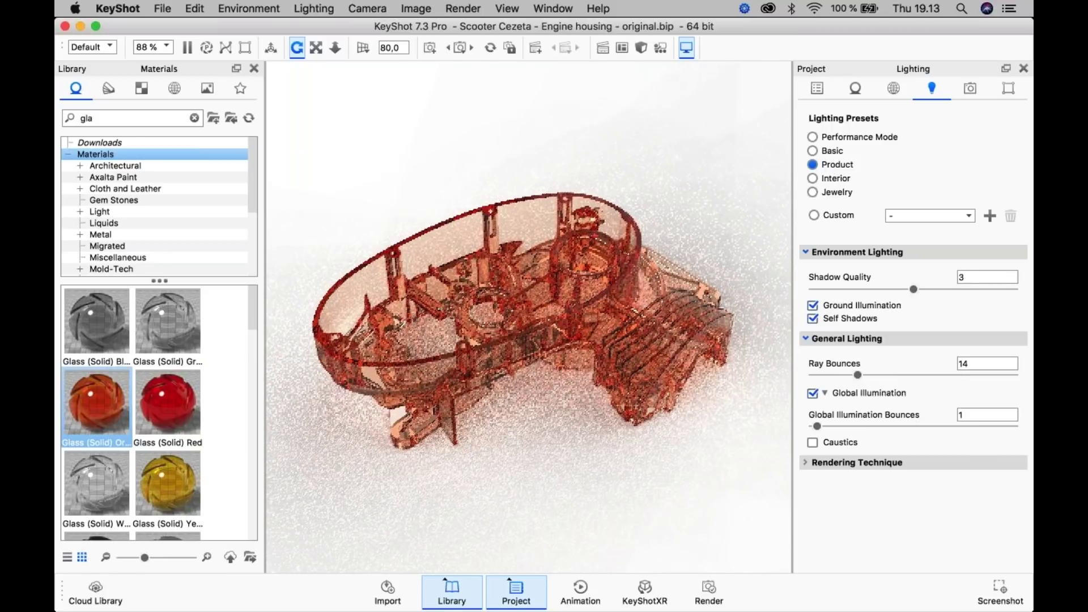
double_click(974, 365)
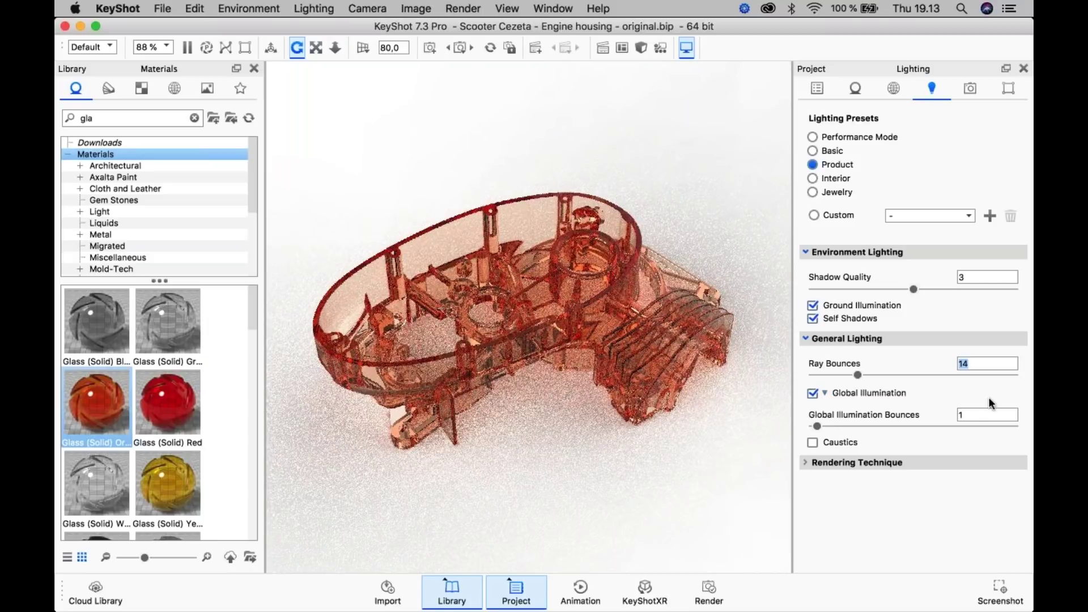
left_click(981, 415)
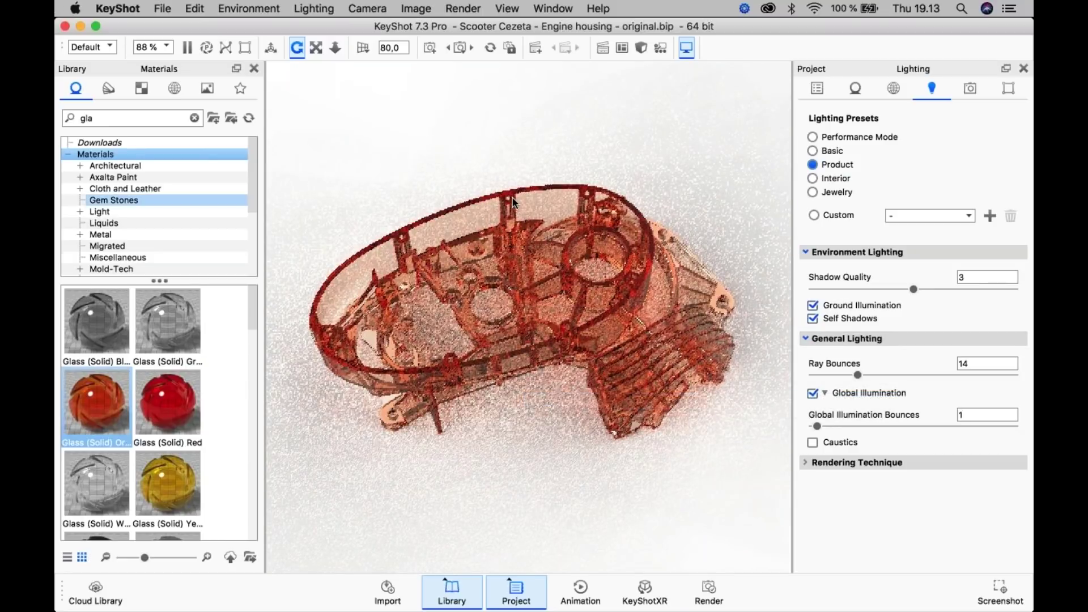
key("super+a")
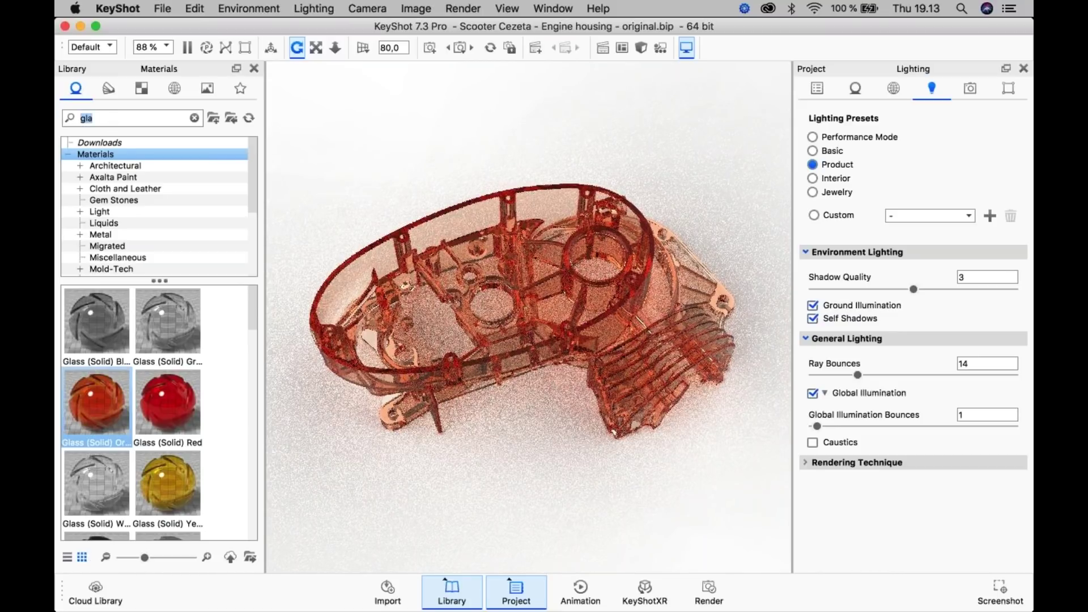
type("dif")
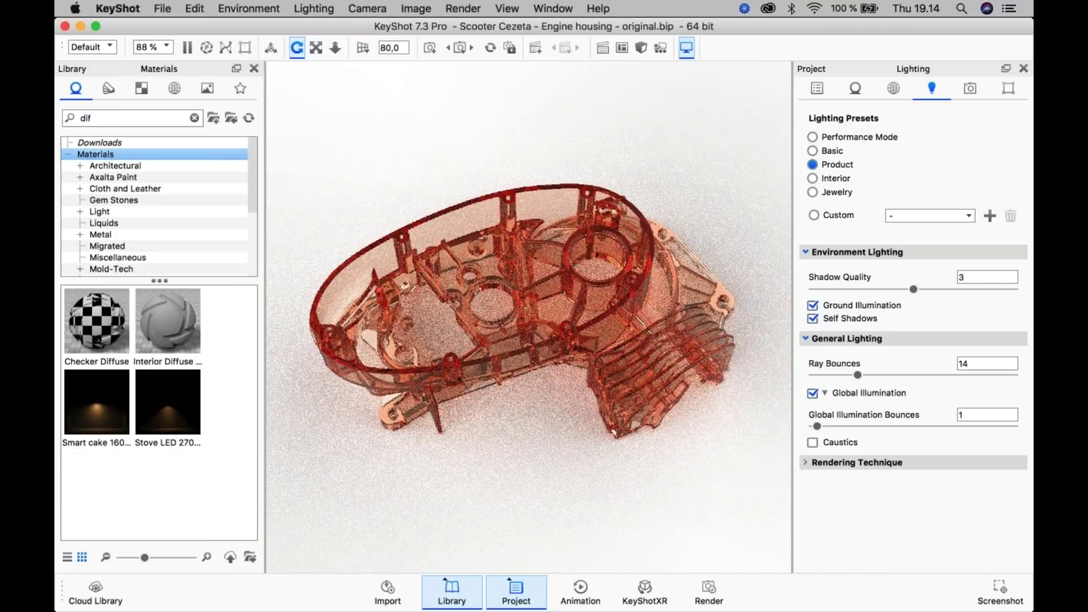
key("BackSpace")
key("BackSpace")
key("BackSpace")
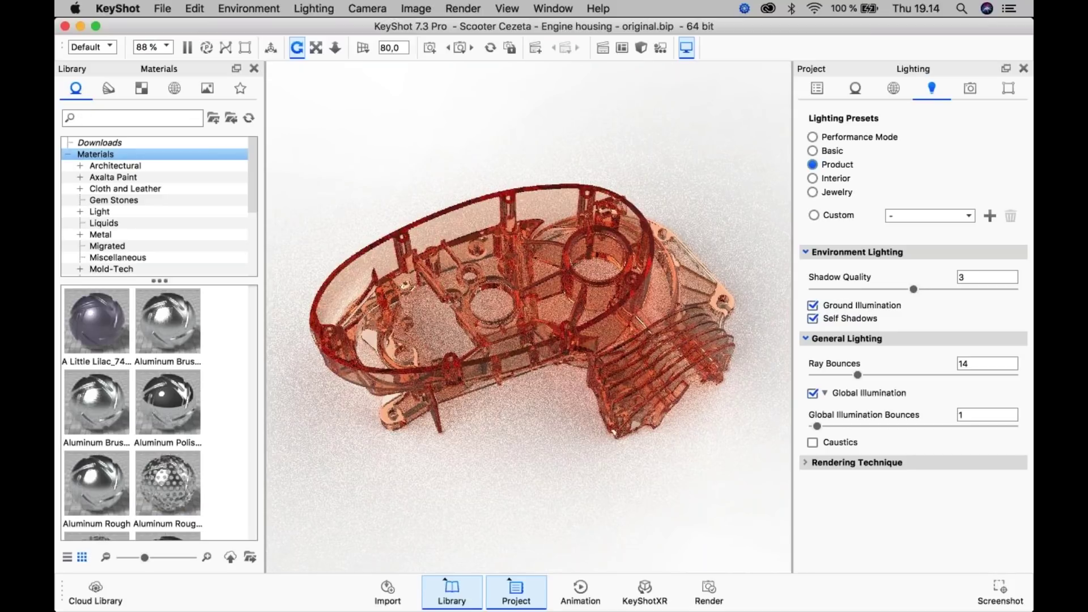
- Search the material library for "white pl rough" and apply the Hard Rough Plastic material to the engine housing
type("white pl")
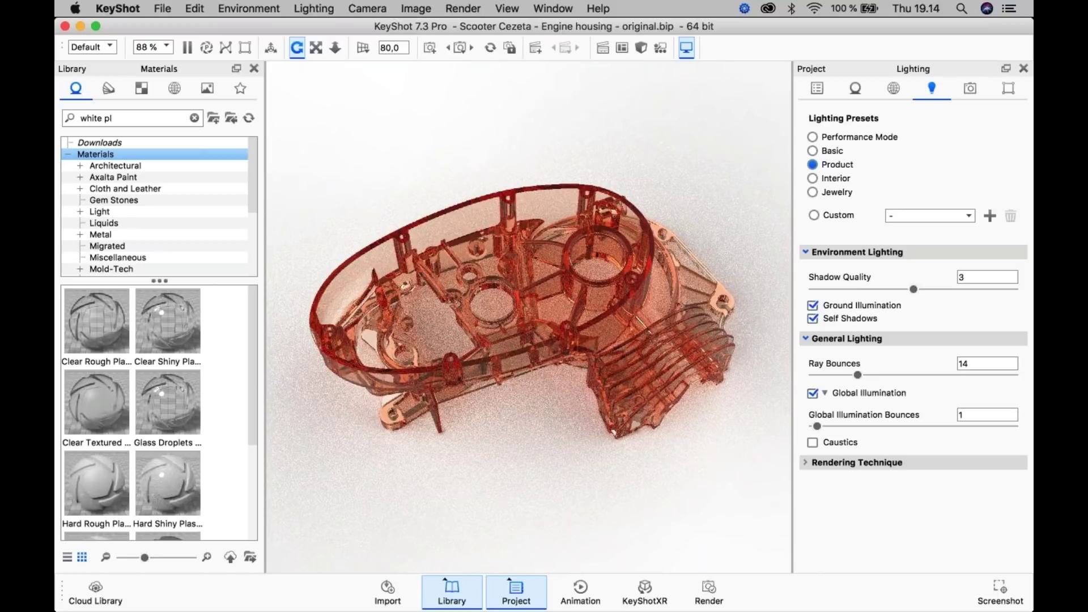
type(" rough")
left_click(183, 324)
left_click_drag(182, 324, 510, 215)
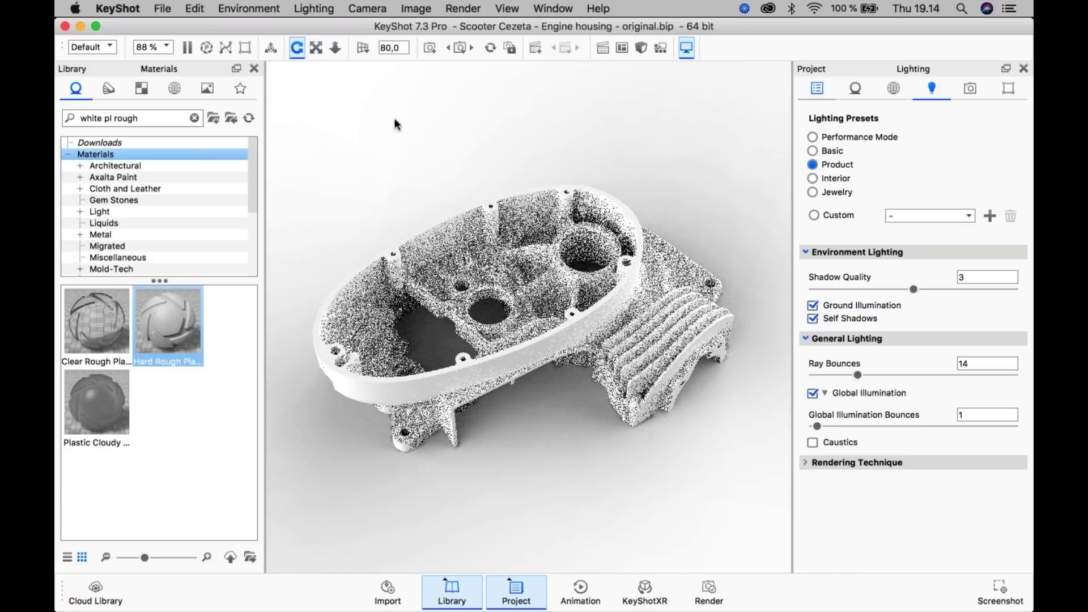
- Add a ground plane beneath the engine housing
left_click(187, 8)
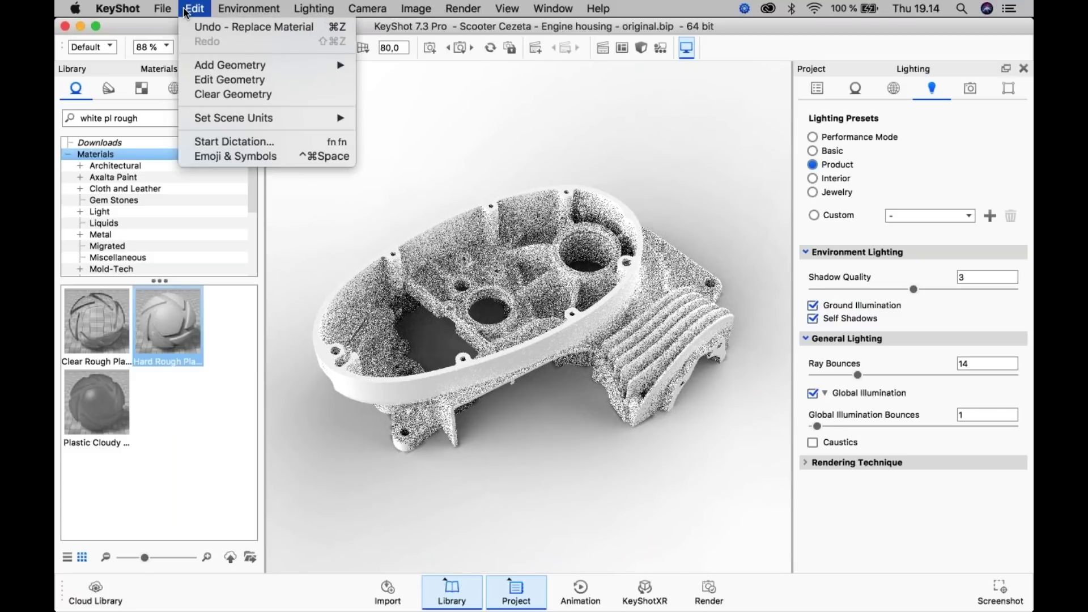
mouse_move(238, 8)
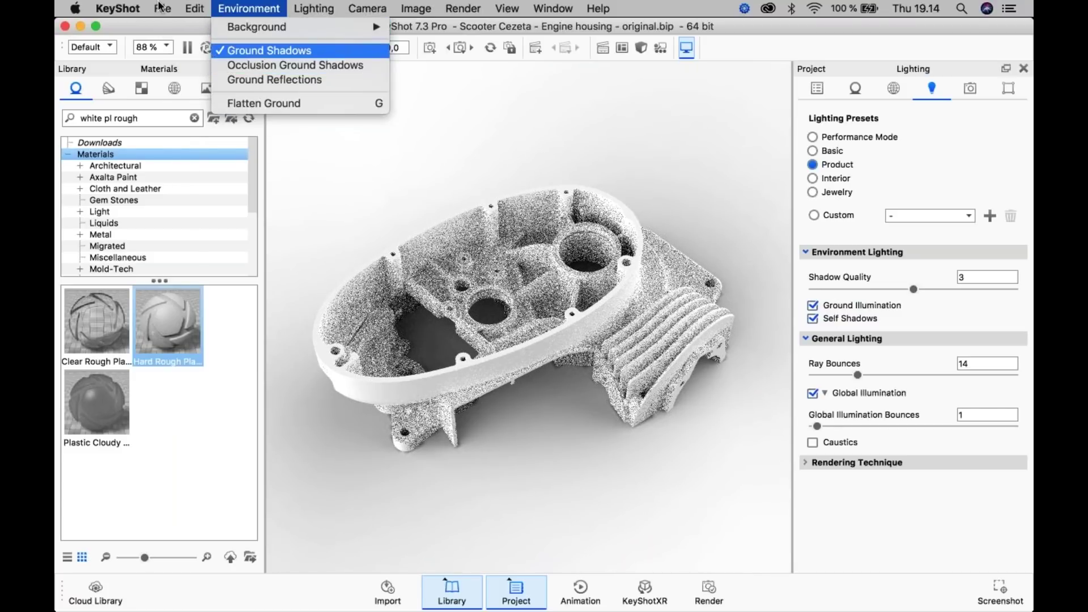
mouse_move(194, 9)
mouse_move(226, 63)
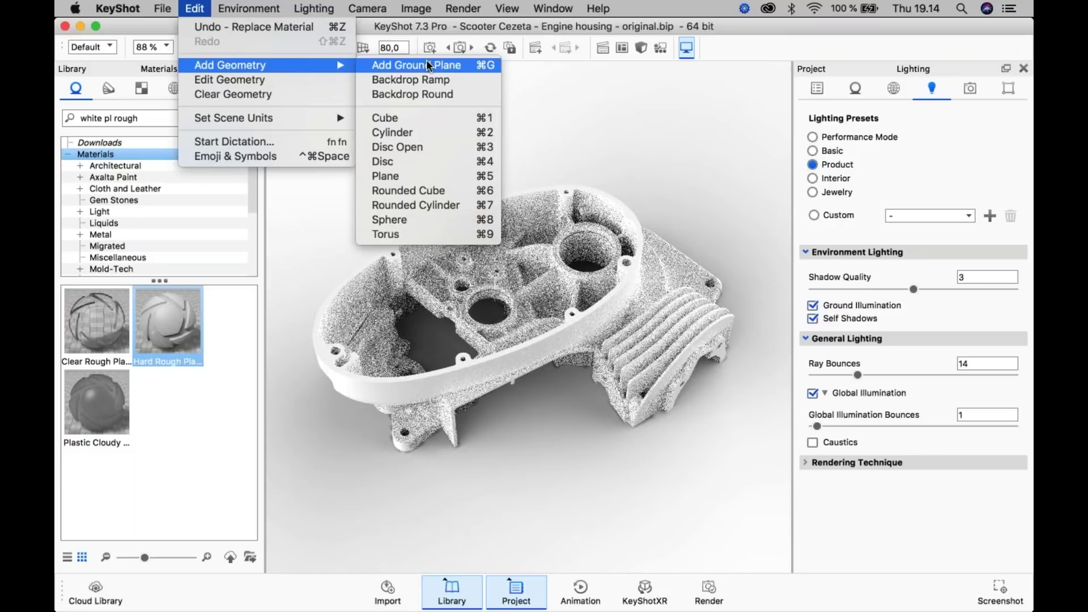
left_click(443, 67)
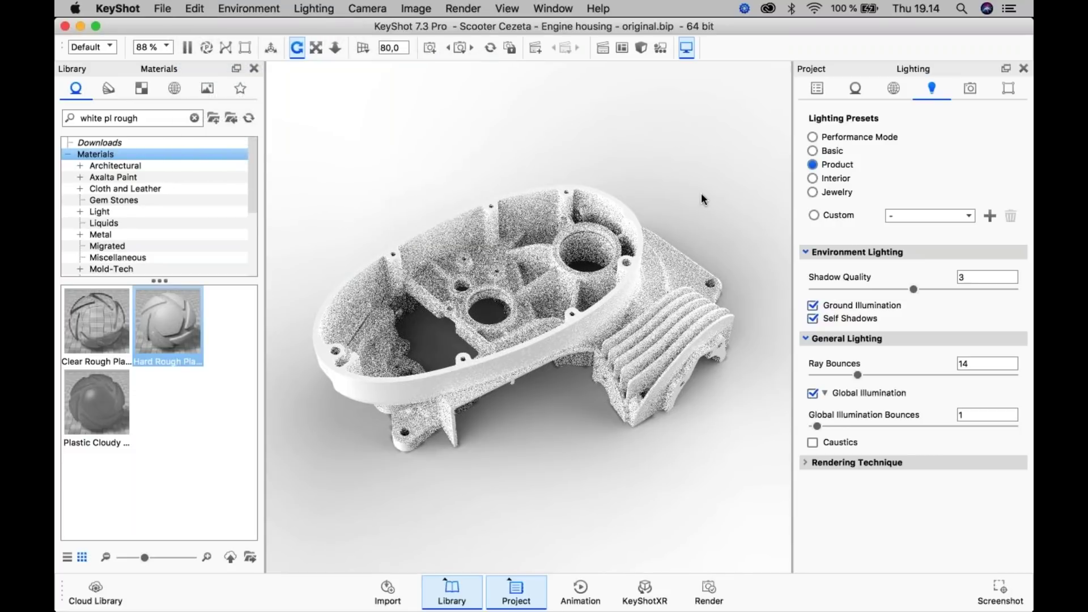
- Change the ground plane's material type from Ground to Diffuse
double_click(722, 212)
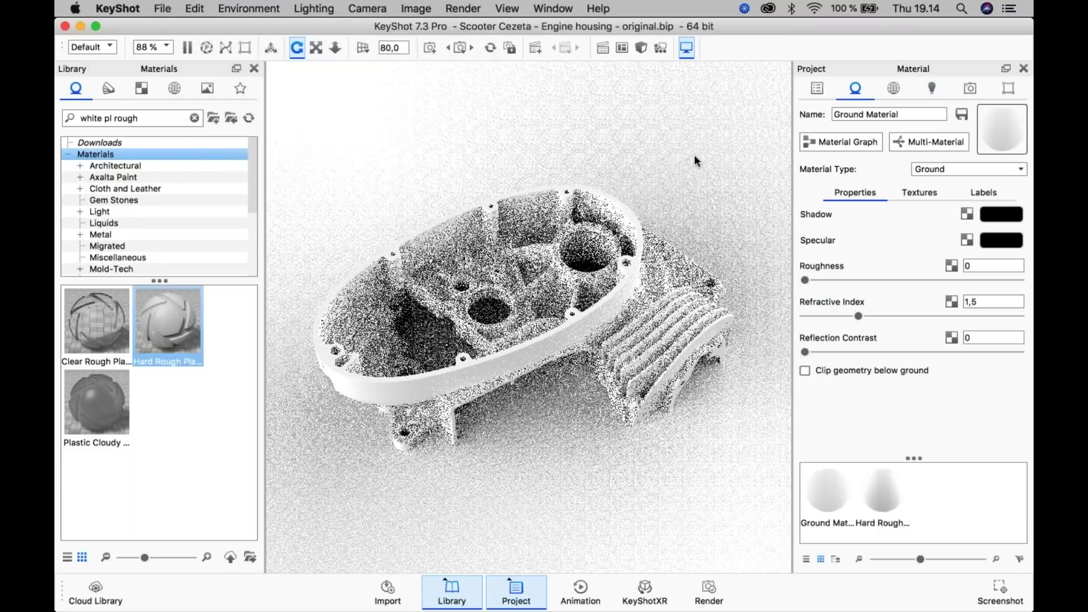
left_click(1000, 169)
left_click(918, 180)
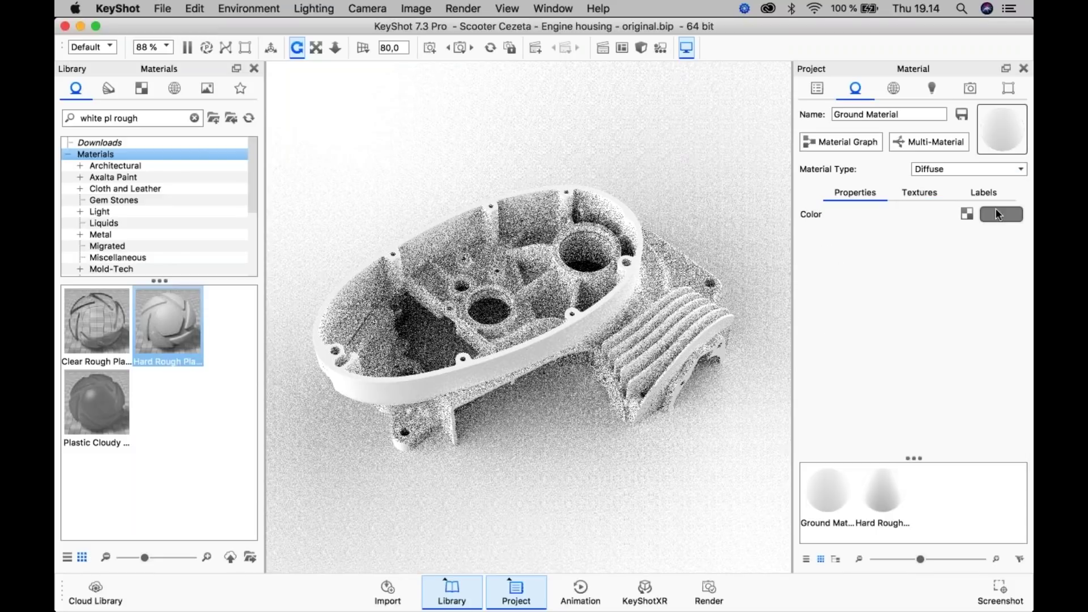
- Create a new environment and add a circular light pin positioned near the upper-left corner of its HDRI map
left_click(894, 88)
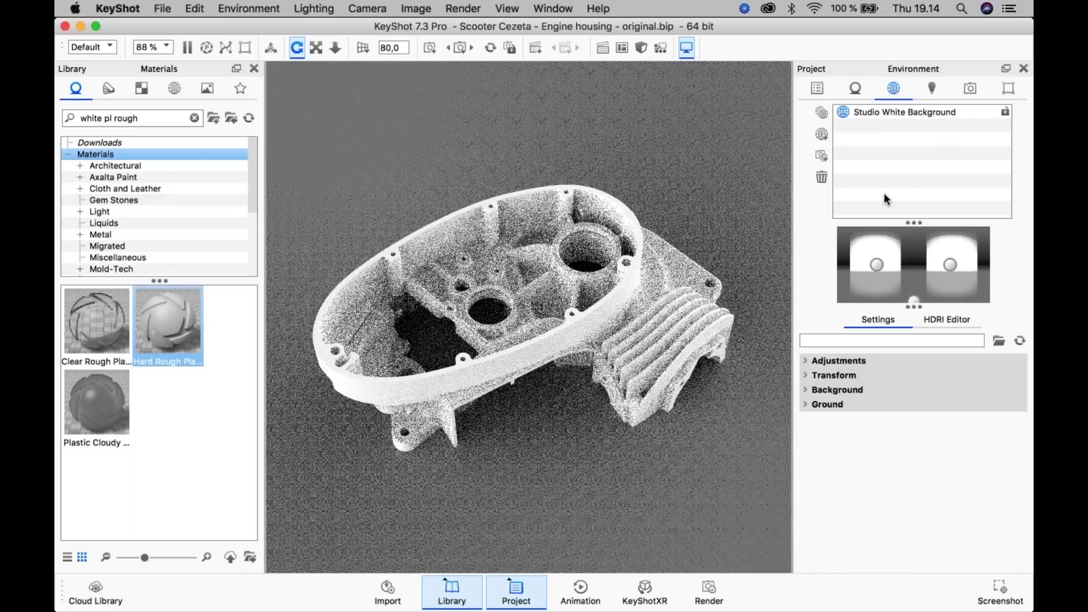
left_click(822, 136)
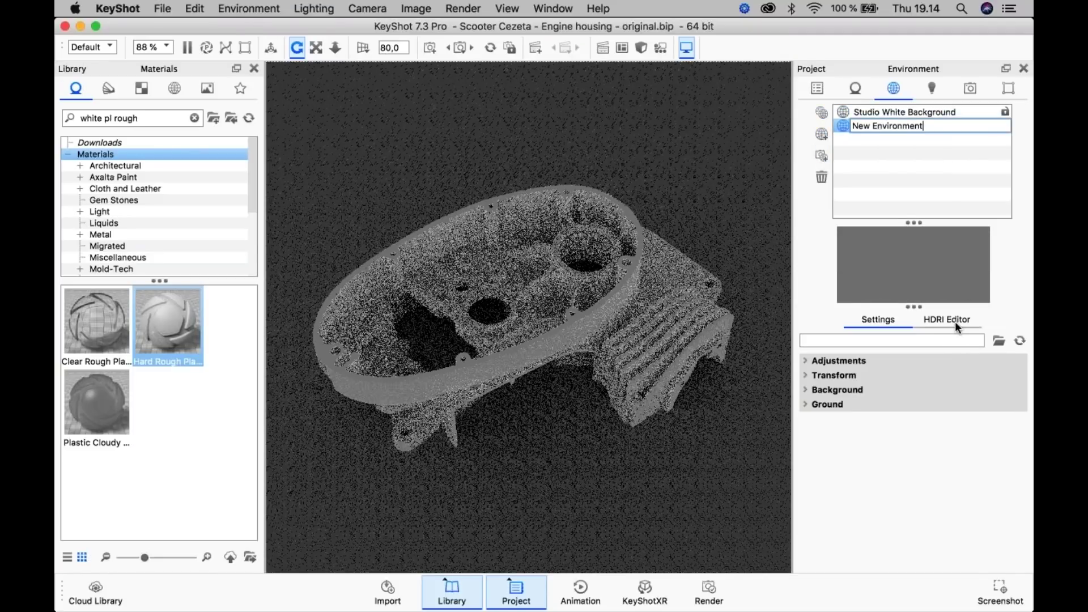
left_click(947, 321)
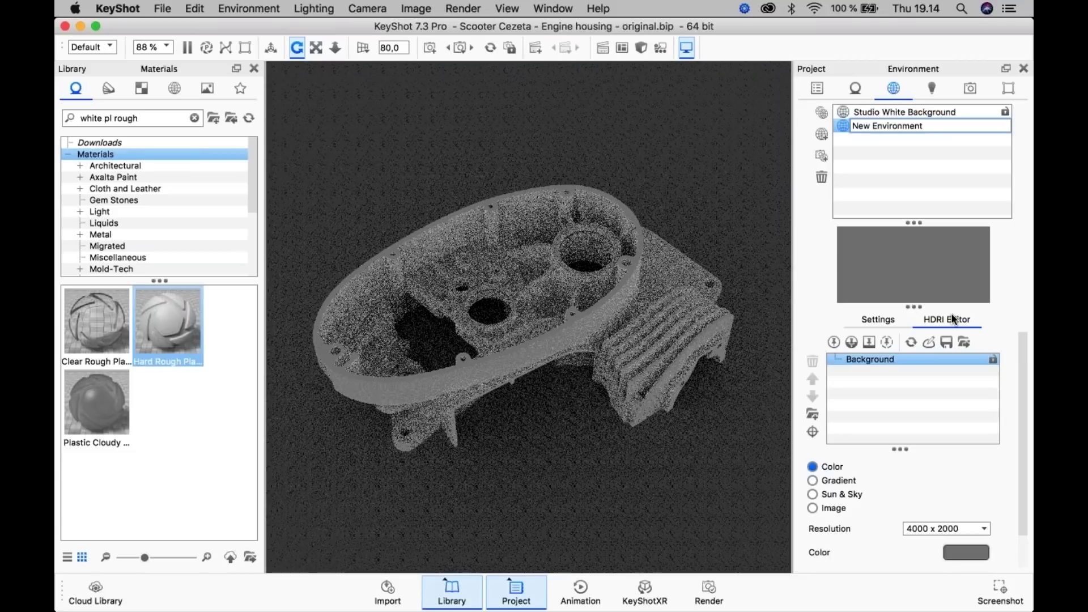
left_click(834, 341)
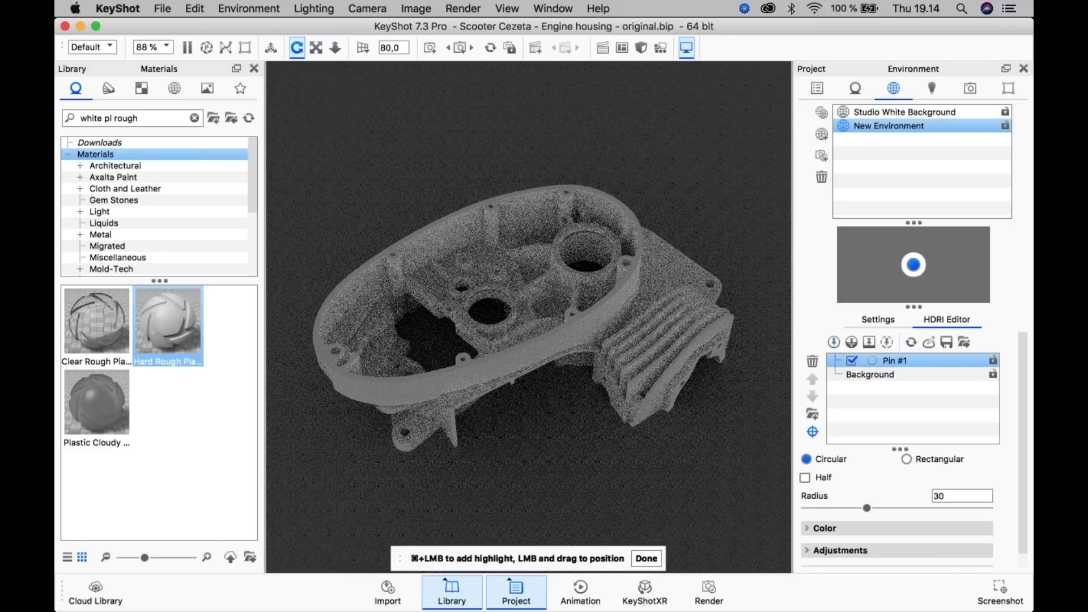
left_click_drag(914, 265, 848, 241)
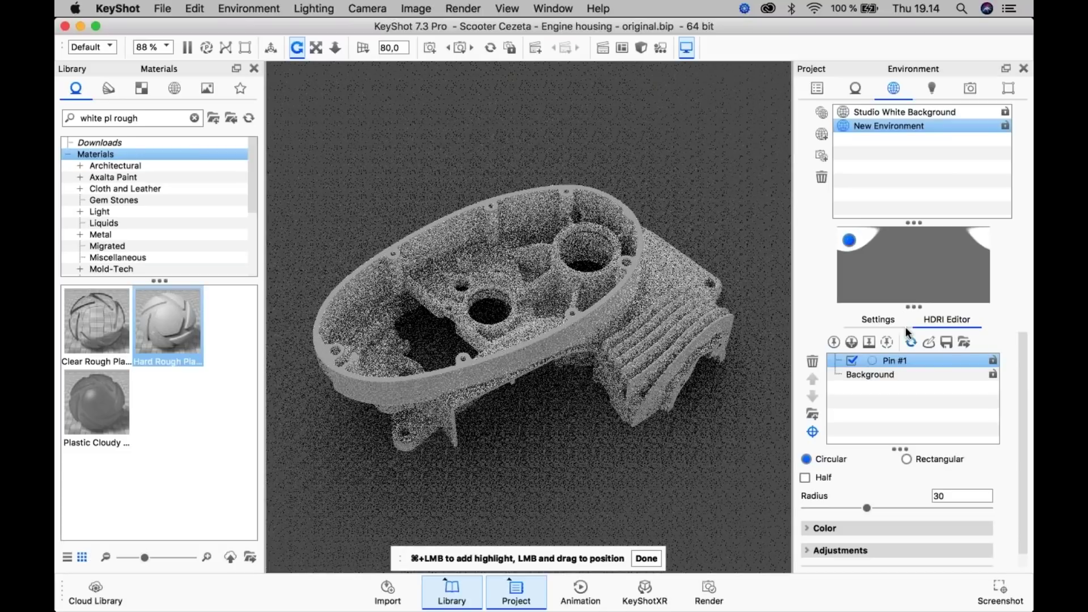
- Set the new environment's background color to black and its brightness to 10
left_click(869, 374)
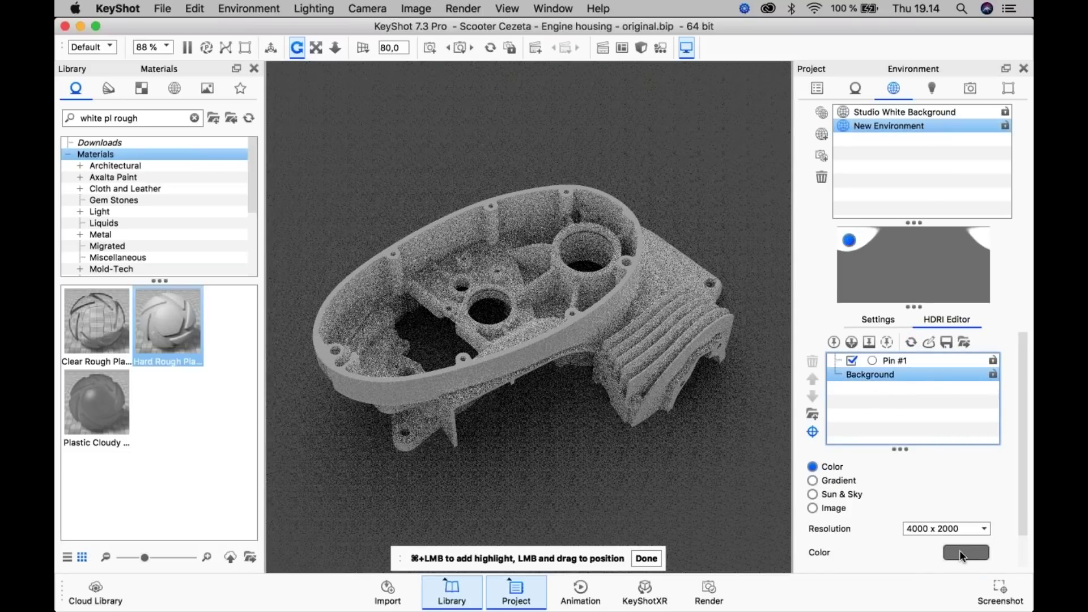
left_click(965, 552)
left_click_drag(754, 187, 671, 479)
left_click(904, 495)
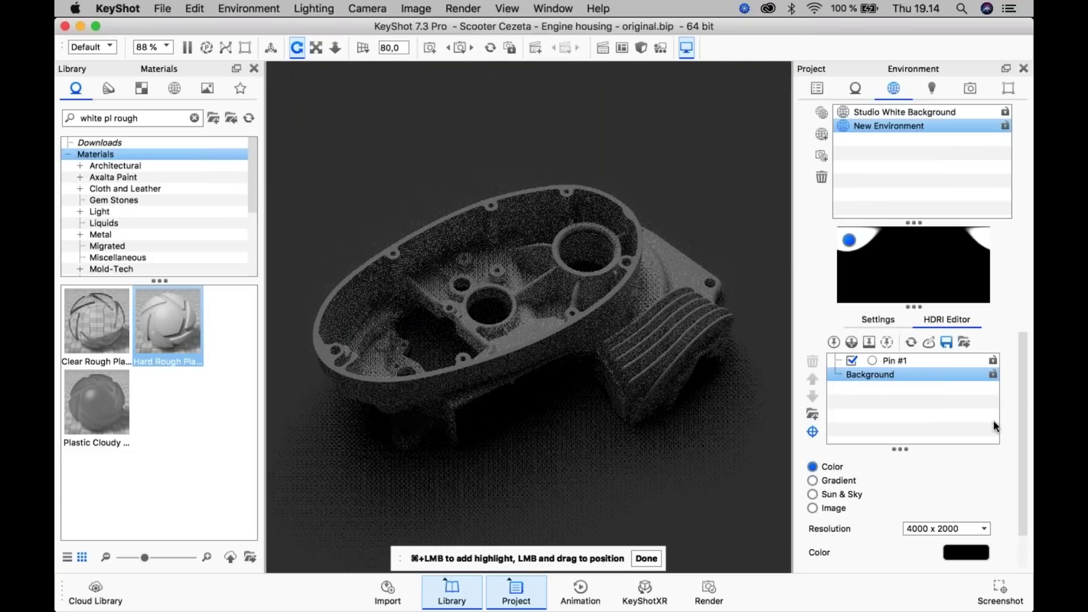
scroll(993, 470, "down", 2)
left_click_drag(849, 553, 927, 553)
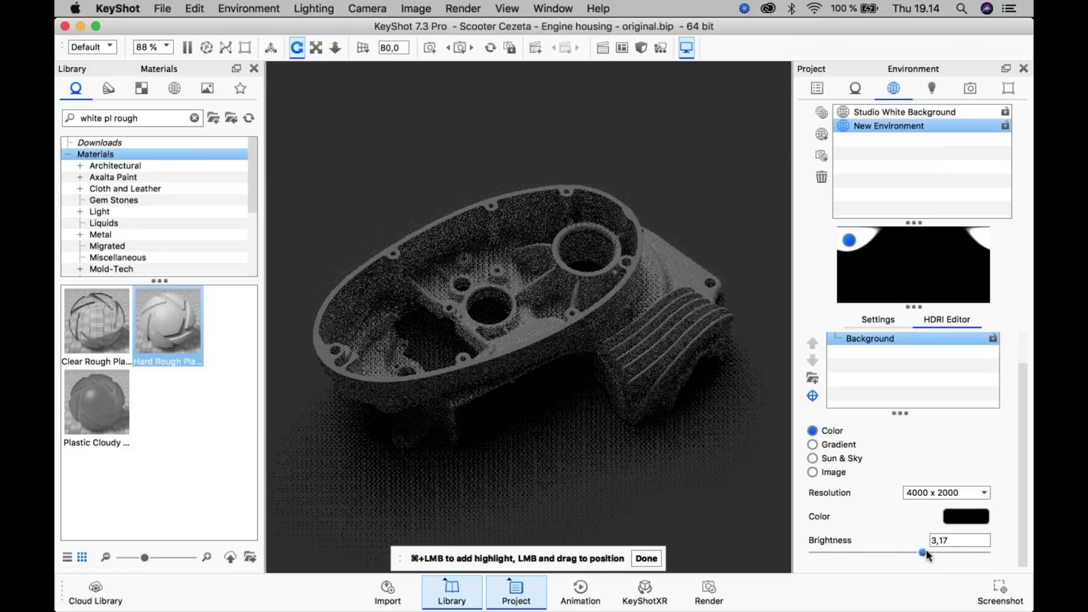
type("10")
key("Return")
- Set the light pin's radius to 10 and adjust its brightness in the color settings
left_click(787, 276, "super")
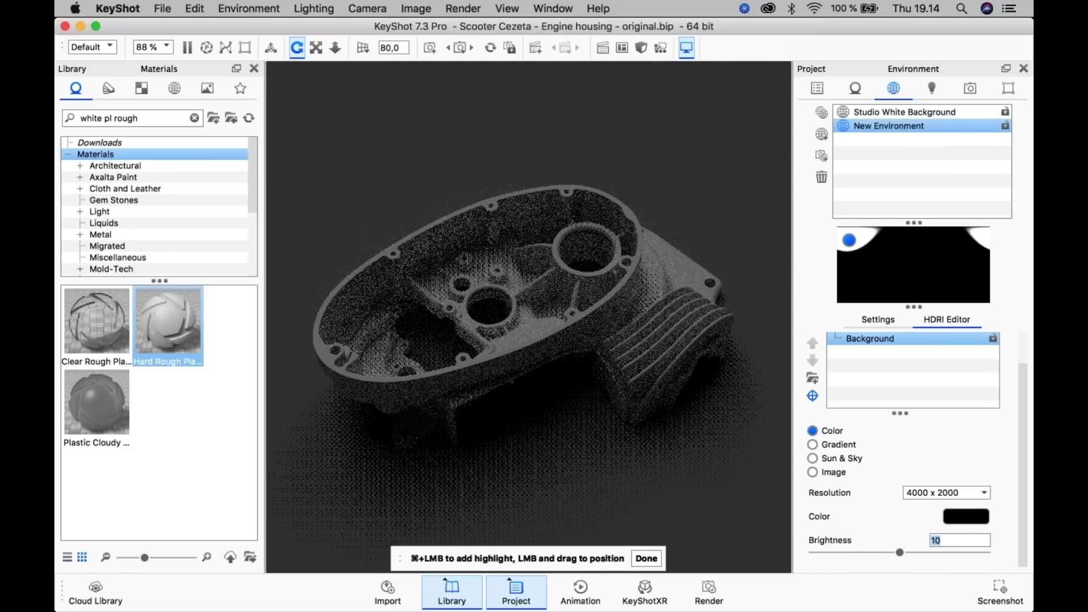
scroll(896, 367, "down", 1)
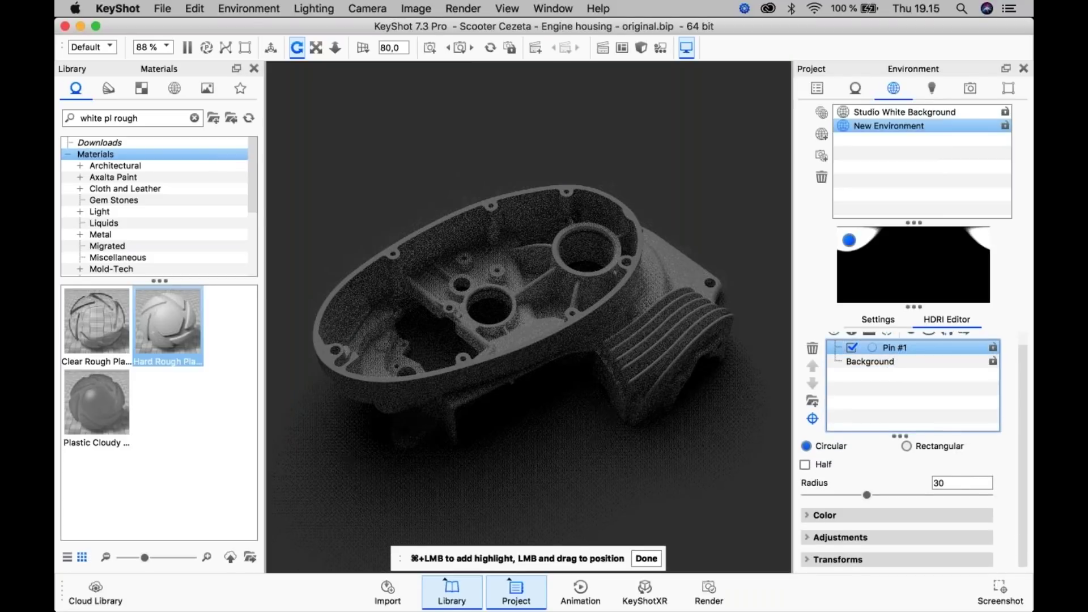
type("10")
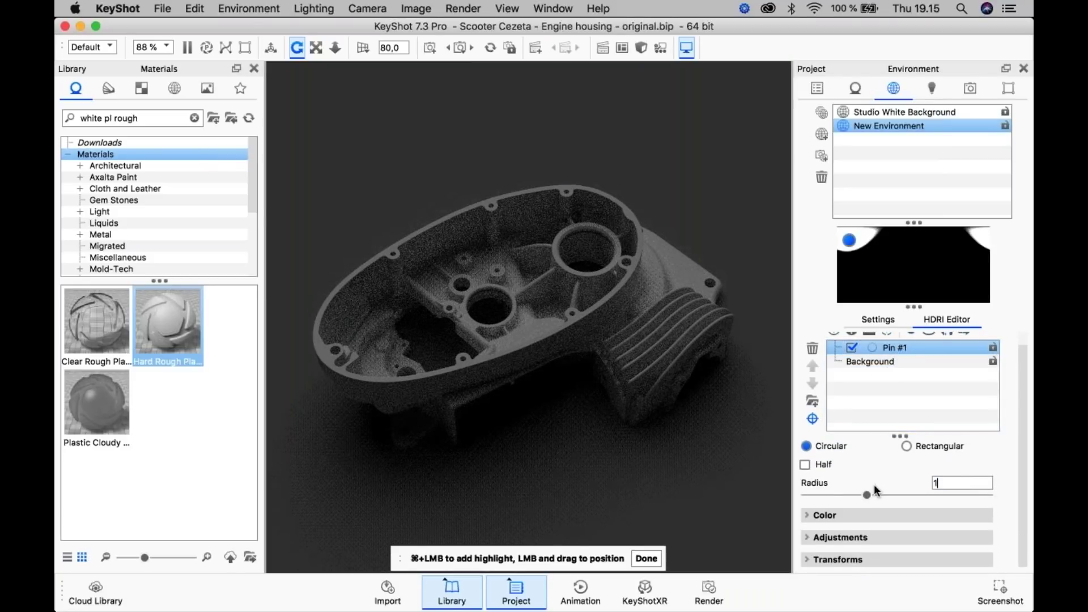
key("Return")
left_click(829, 520)
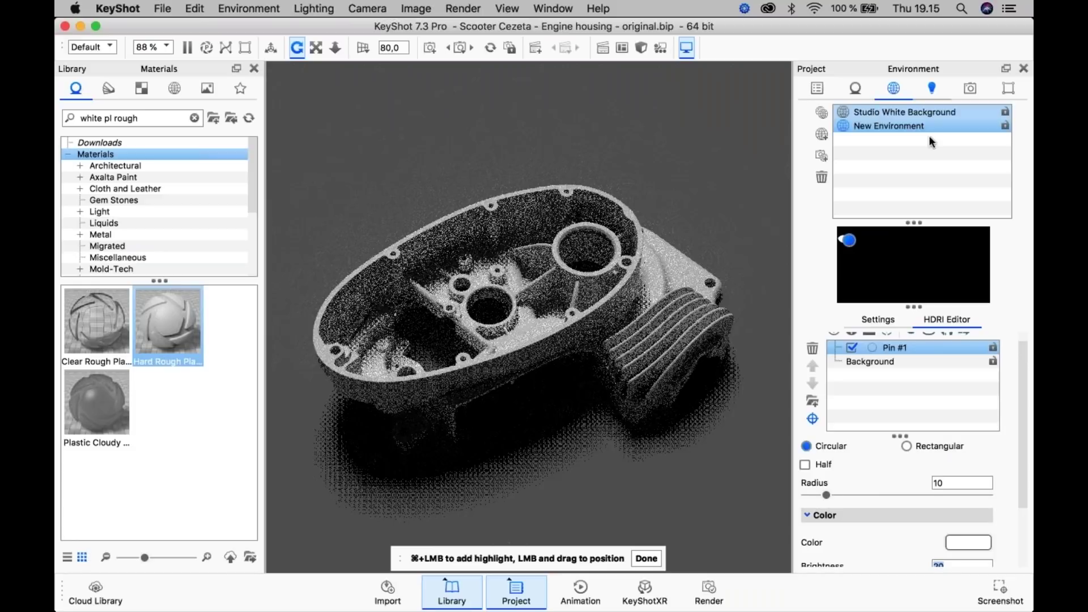
- Compare the white plastic housing with global illumination switched off and back on
left_click(931, 88)
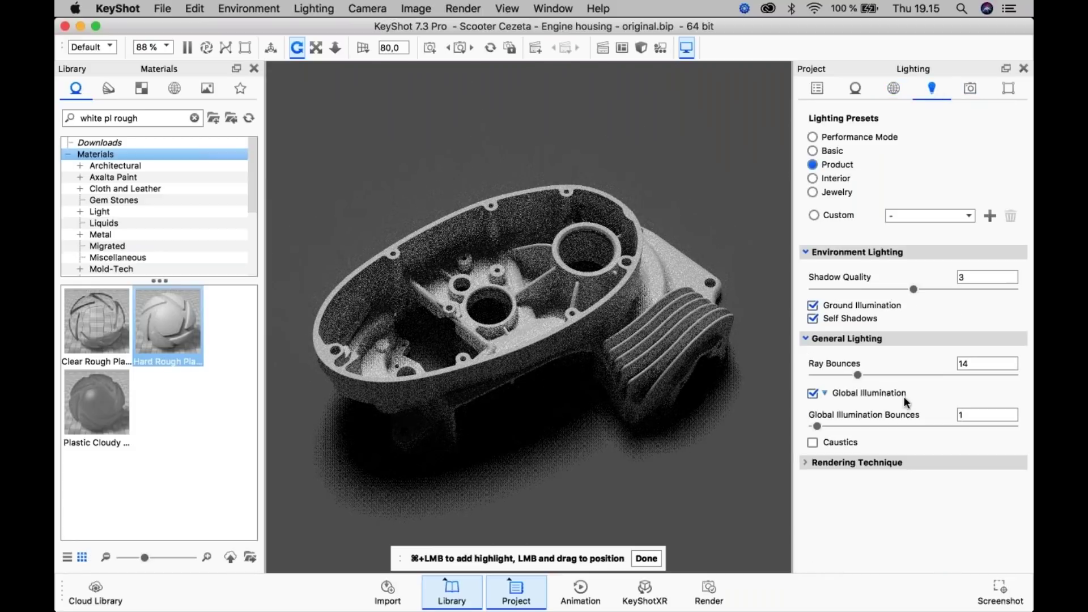
left_click(812, 393)
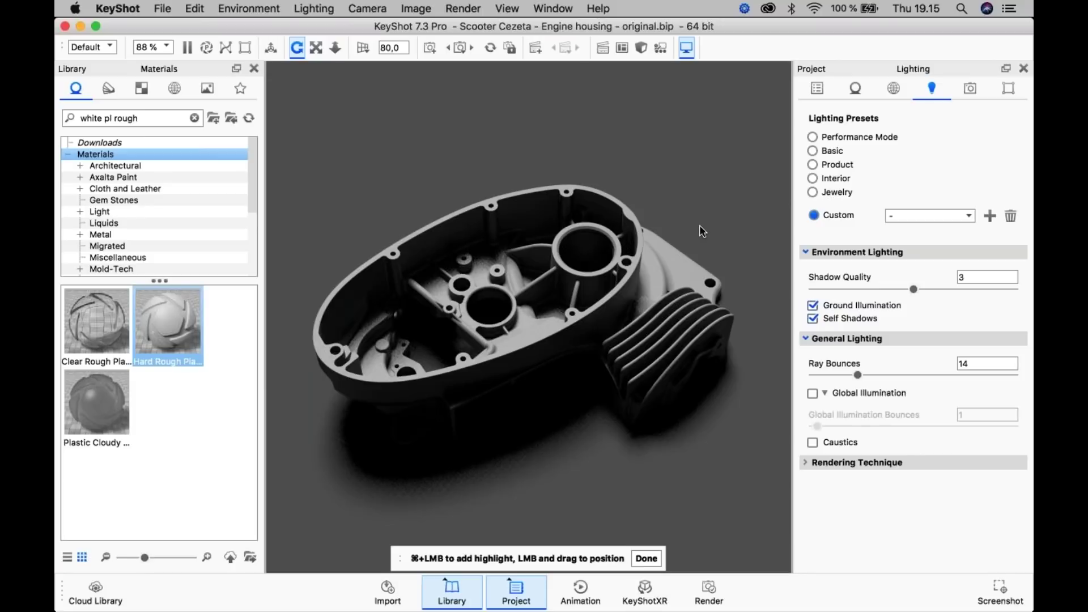
left_click(812, 394)
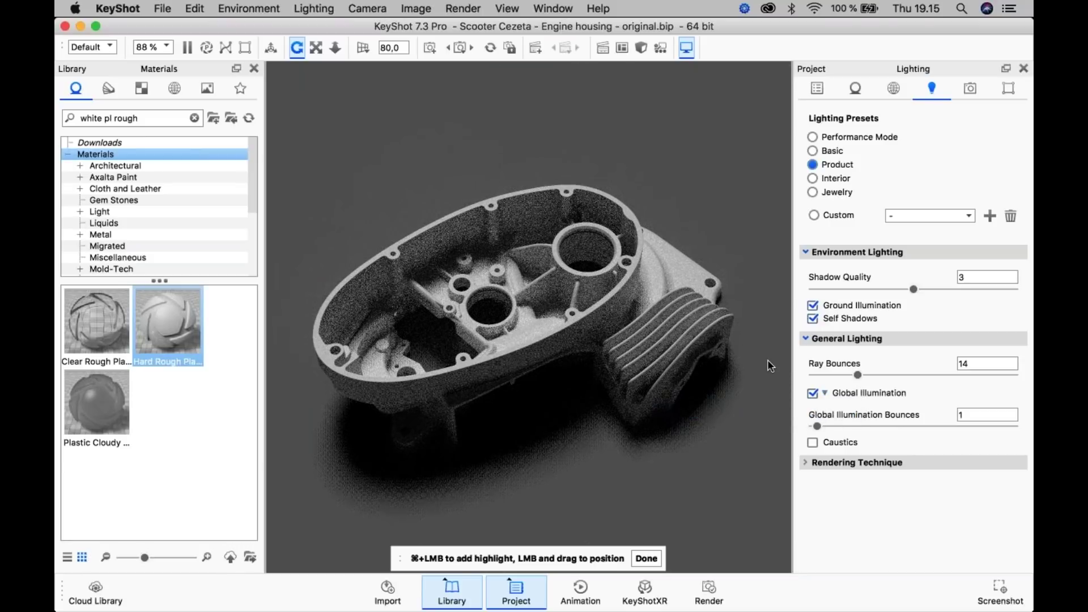
- Set the housing plastic's diffuse color to medium gray, RGB 126, 126, 126
double_click(638, 313)
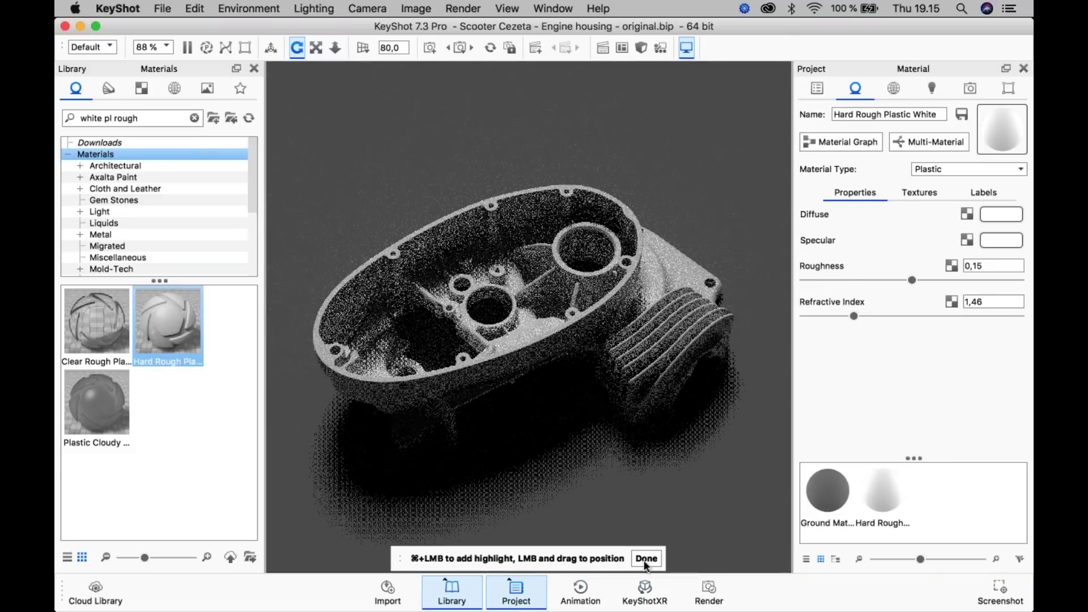
left_click(992, 214)
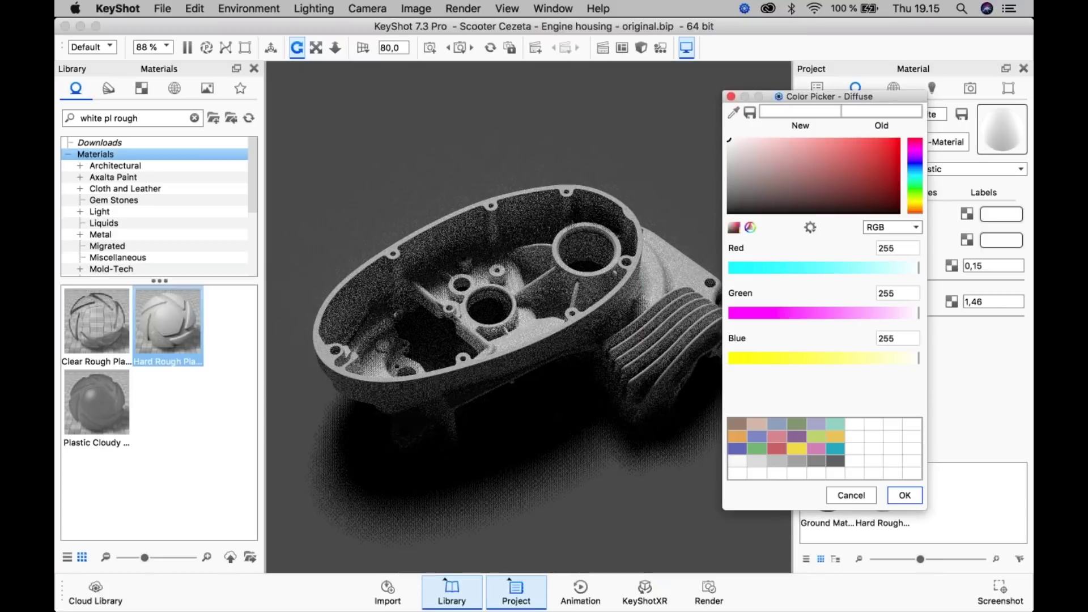
left_click_drag(753, 188, 728, 196)
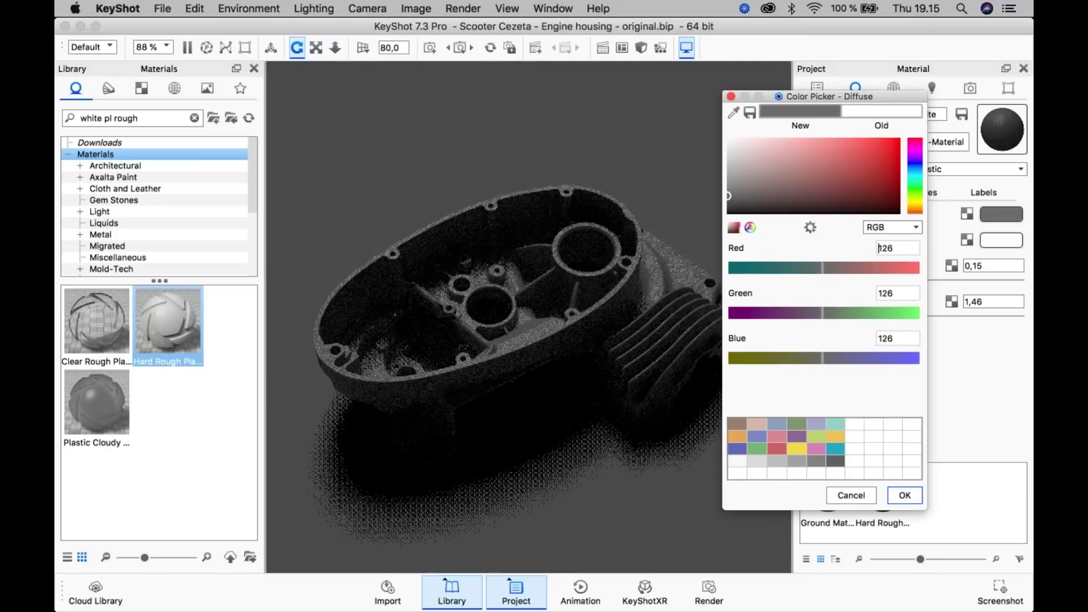
left_click(904, 494)
- Toggle global illumination off and on twice to compare its effect on the gray housing, leaving it enabled
left_click(932, 89)
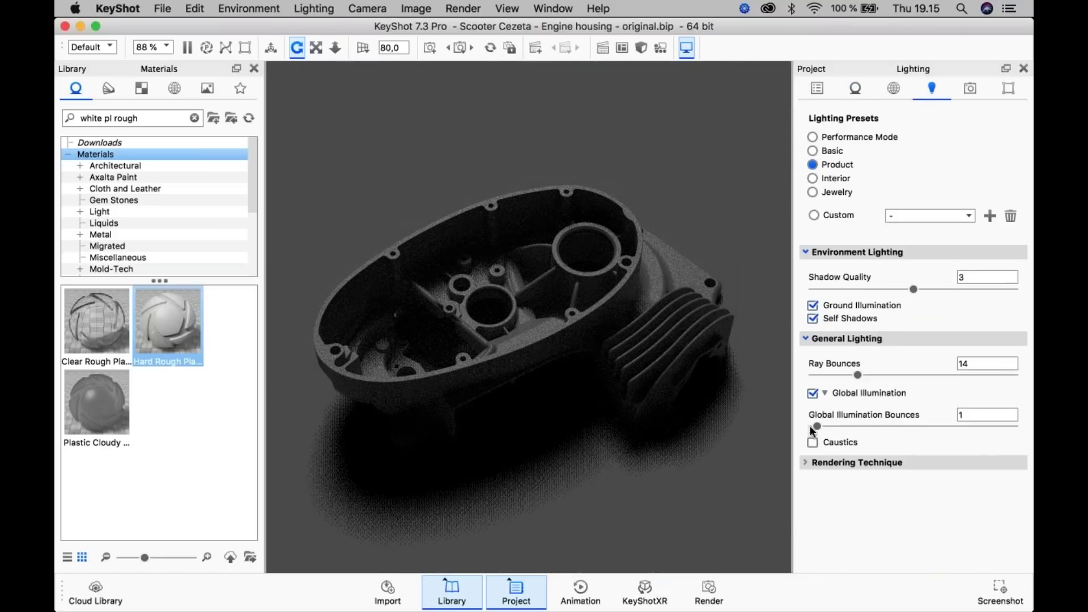
left_click(812, 393)
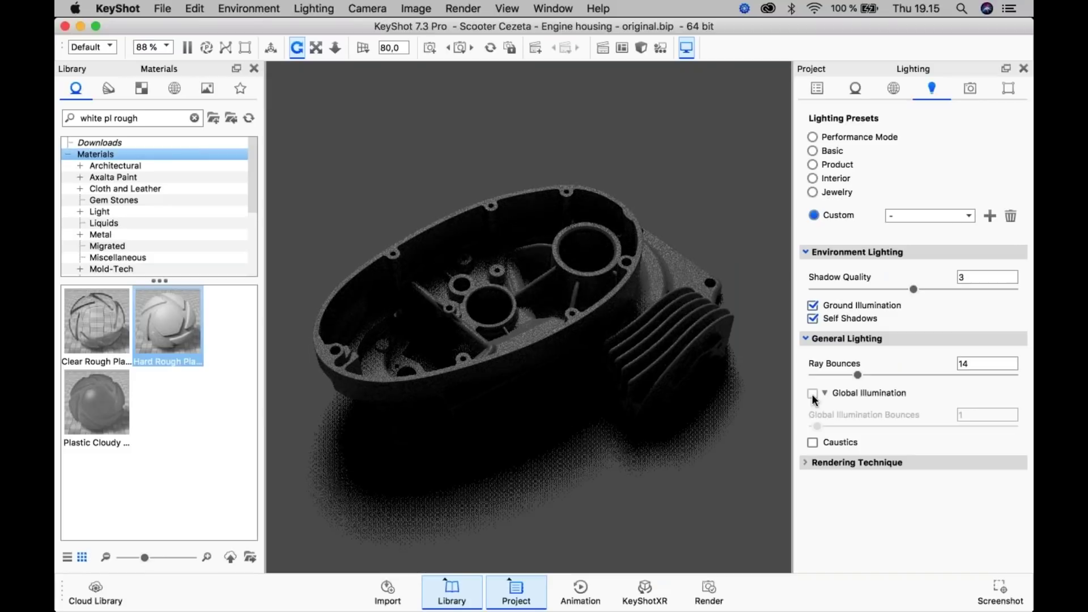
left_click(812, 394)
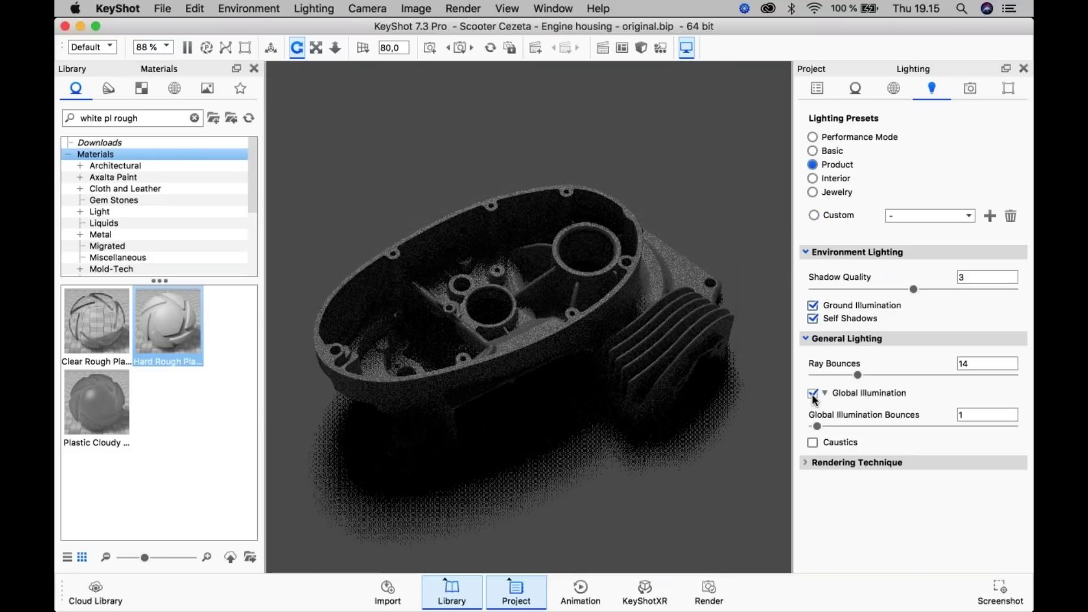
left_click(812, 393)
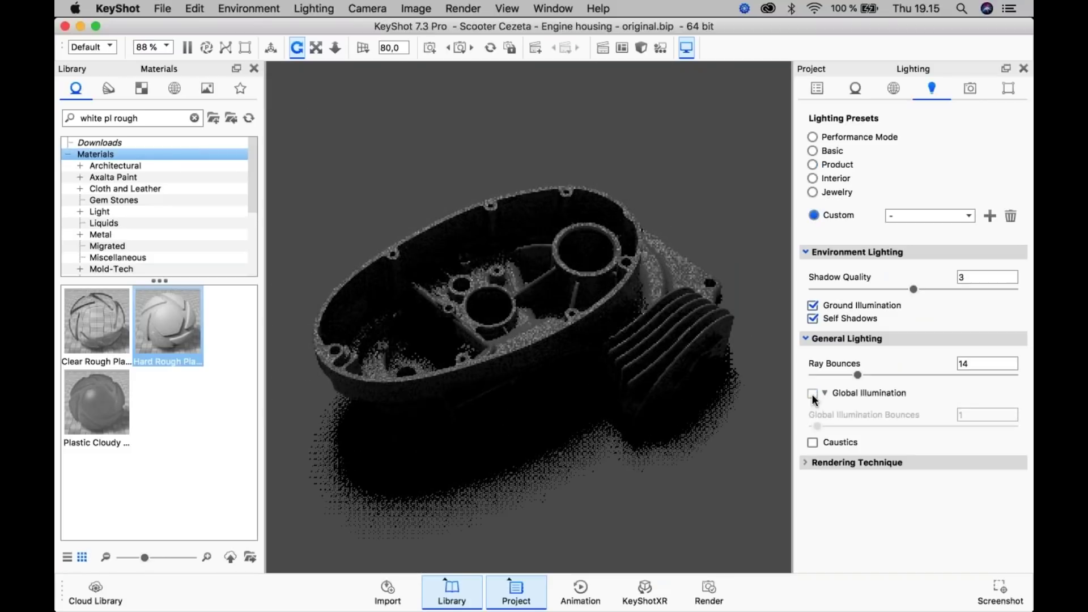
left_click(812, 394)
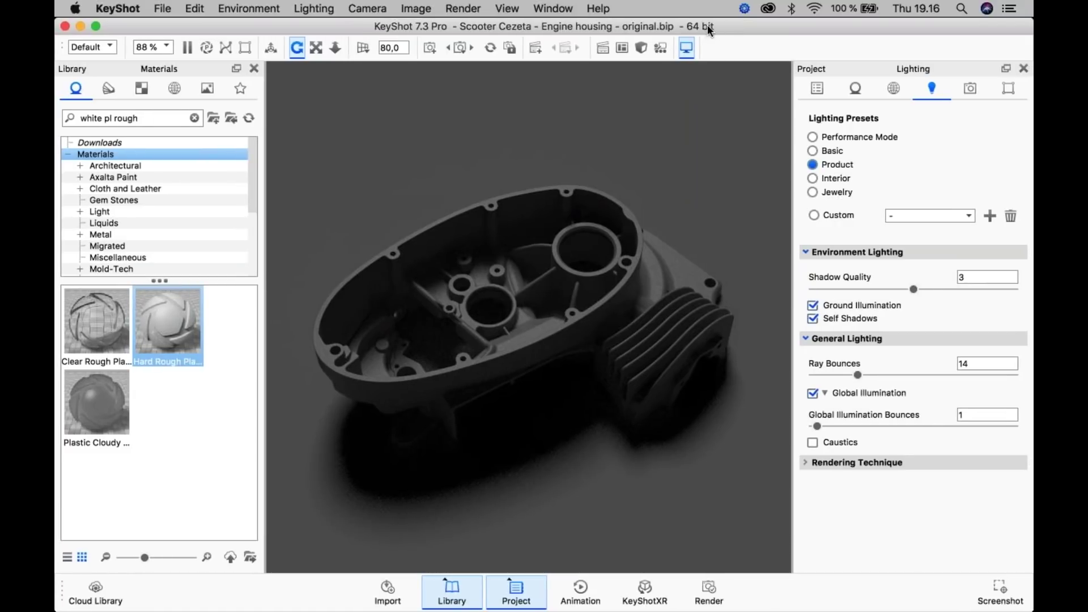
- Pause the real-time rendering and switch to the presentation PDF in Adobe Acrobat
key("shift+p")
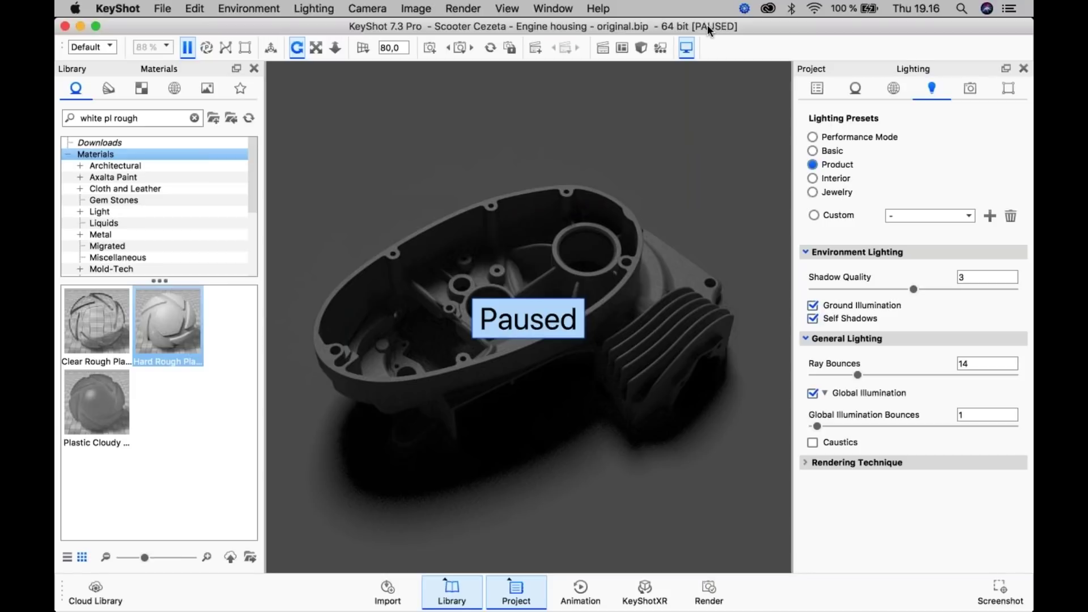
key("super+Tab")
key("super+Tab")
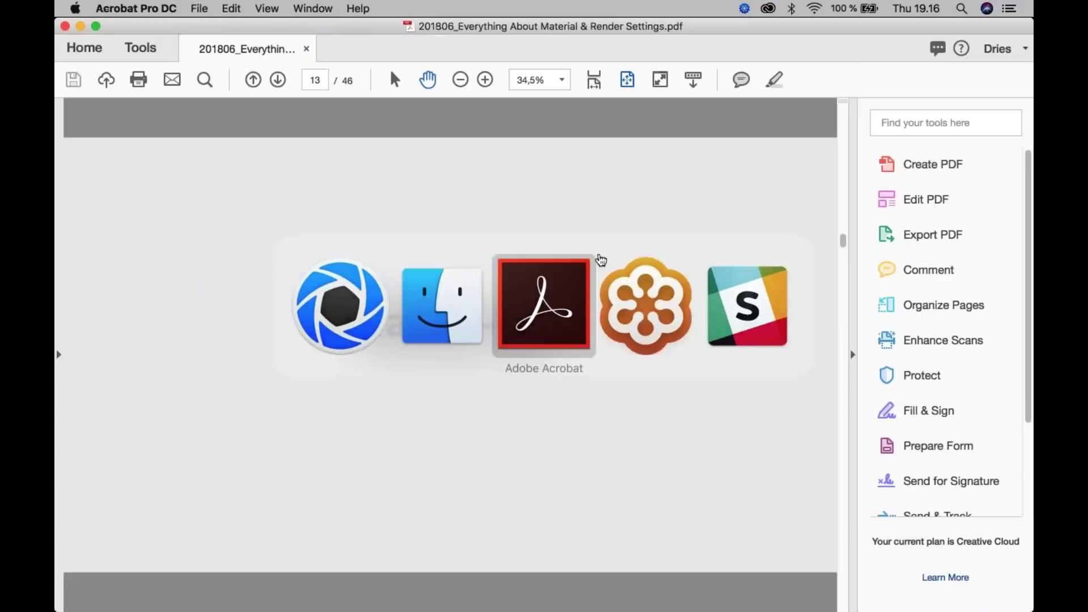
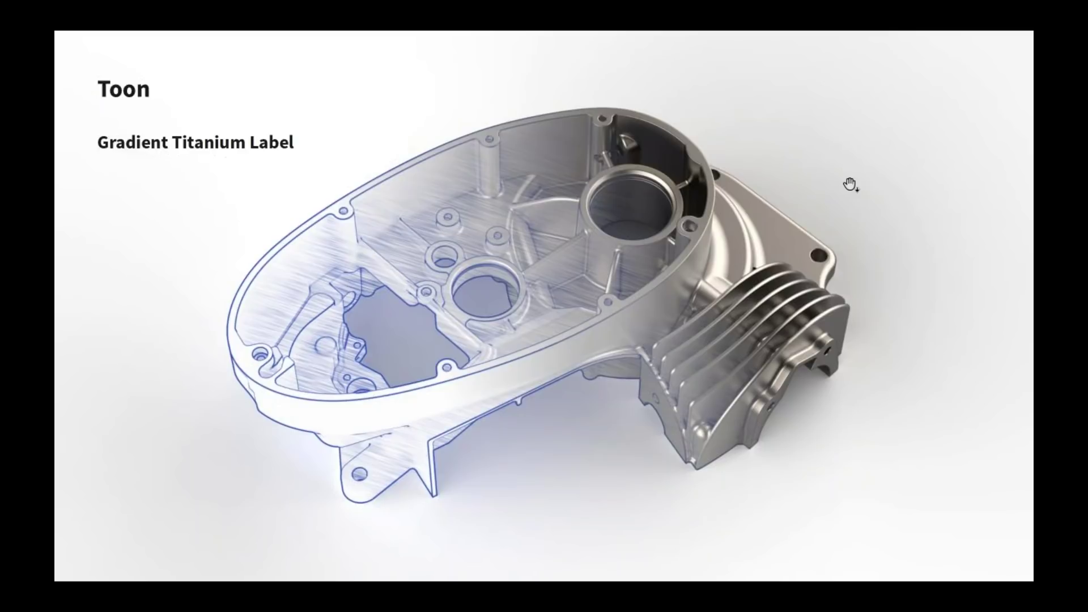
- Advance to the "Hands-on" slide, leave full-screen mode, and move the PDF window down to uncover KeyShot
key("Right")
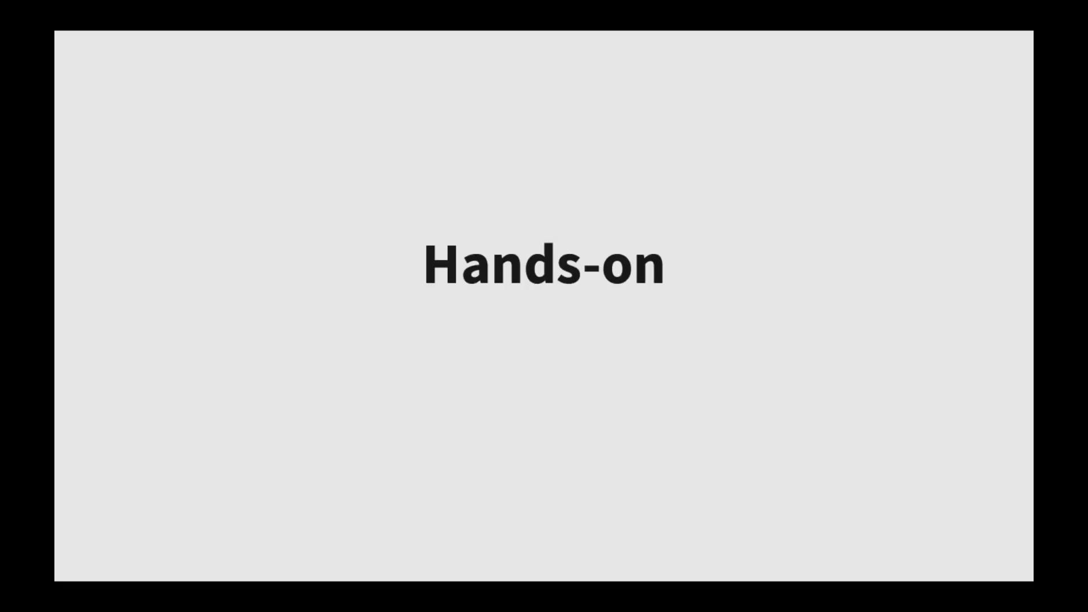
key("Escape")
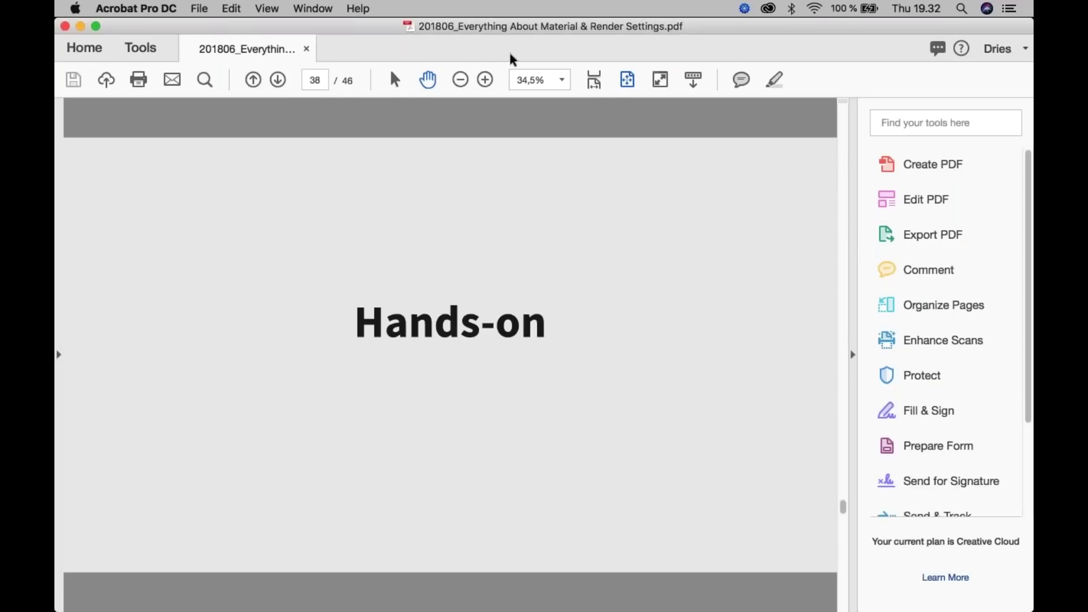
left_click_drag(485, 28, 518, 262)
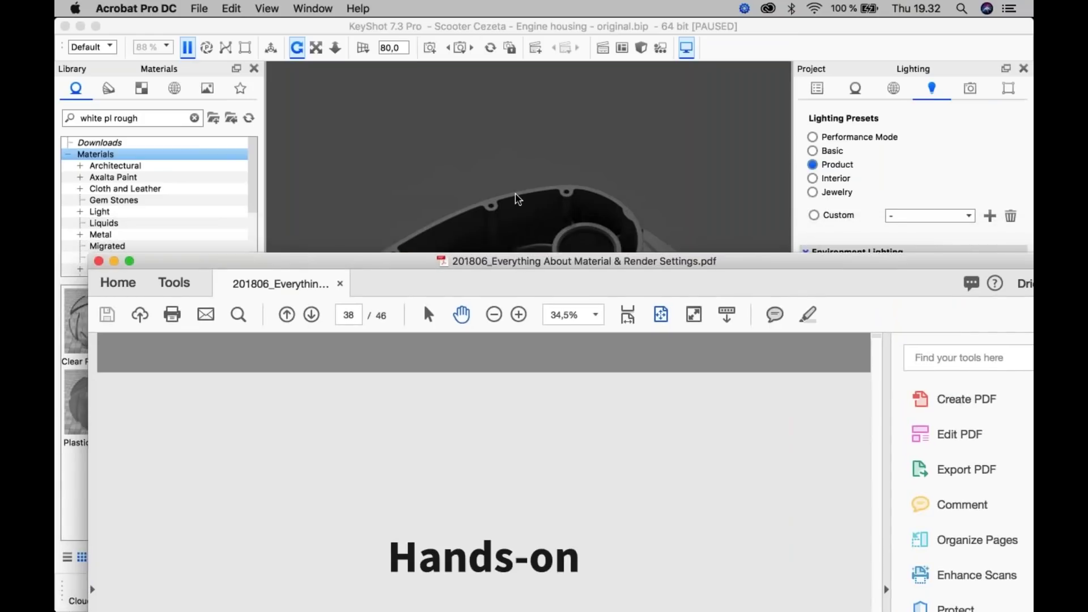
- Return to KeyShot, discard the engine housing scene's changes, and open the scene "Chip Clip - original.bip"
left_click(478, 67)
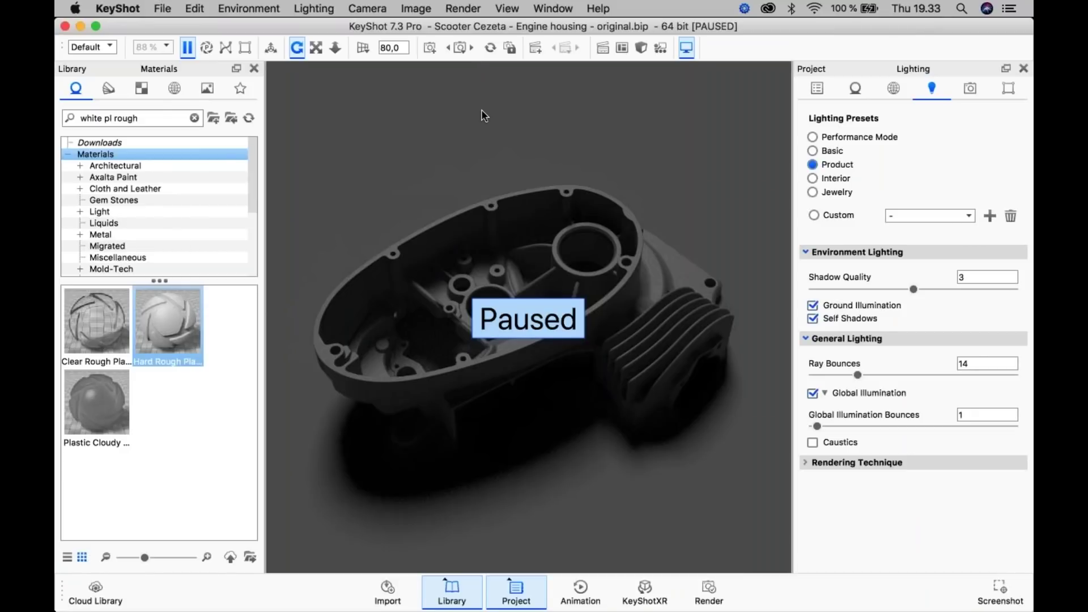
key("super+n")
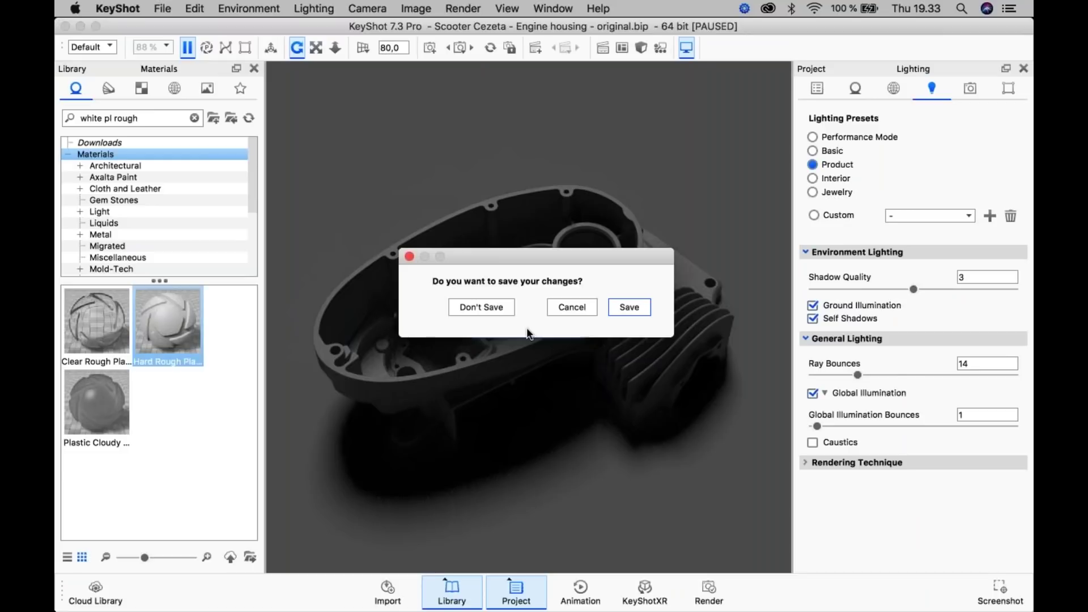
left_click(486, 307)
left_click_drag(427, 26, 498, 198)
left_click_drag(560, 147, 706, 342)
left_click(540, 251)
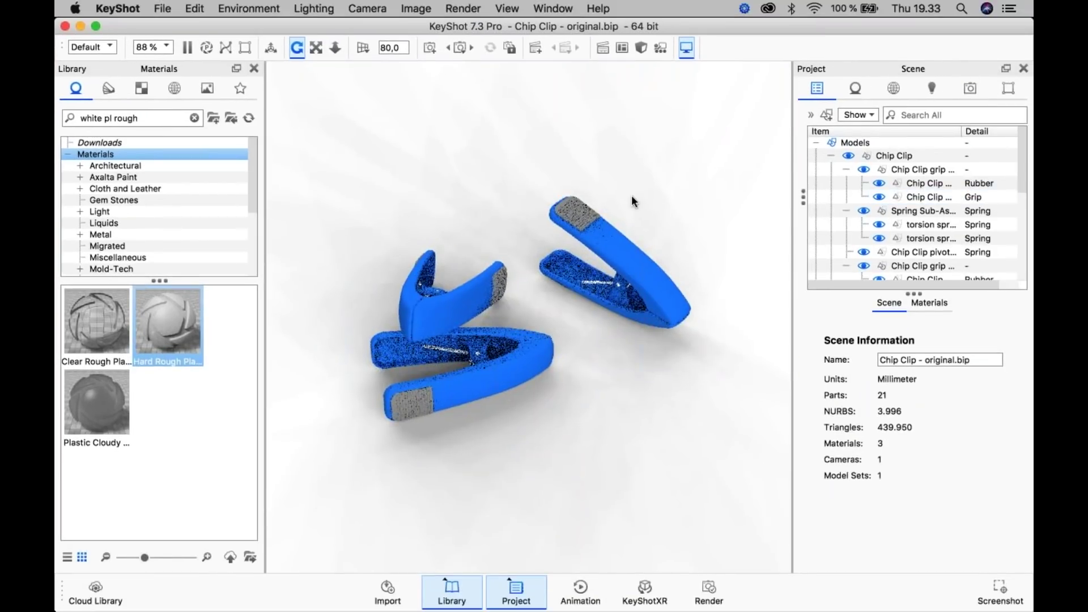
- Open the blue Grip material of the chip clips for editing and change its material type from Diffuse to Metal
left_click_drag(658, 209, 685, 209)
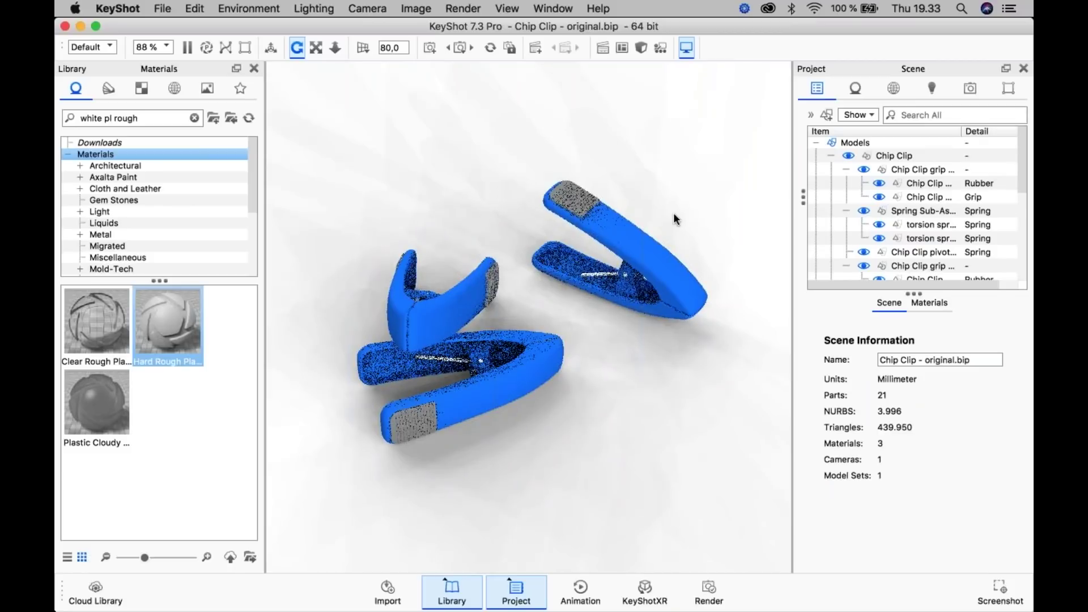
double_click(647, 251)
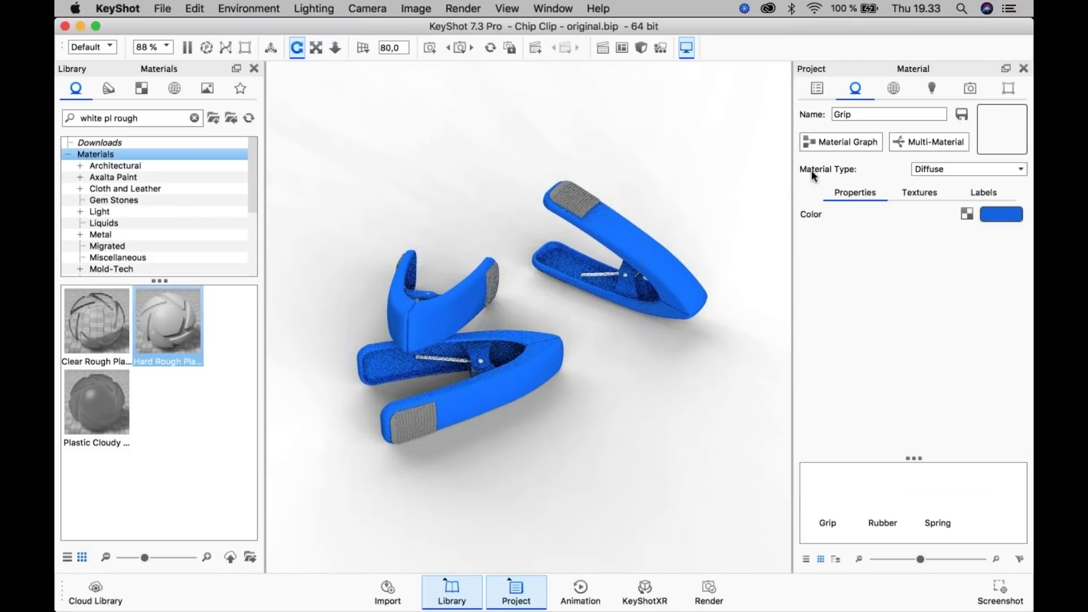
left_click(887, 90)
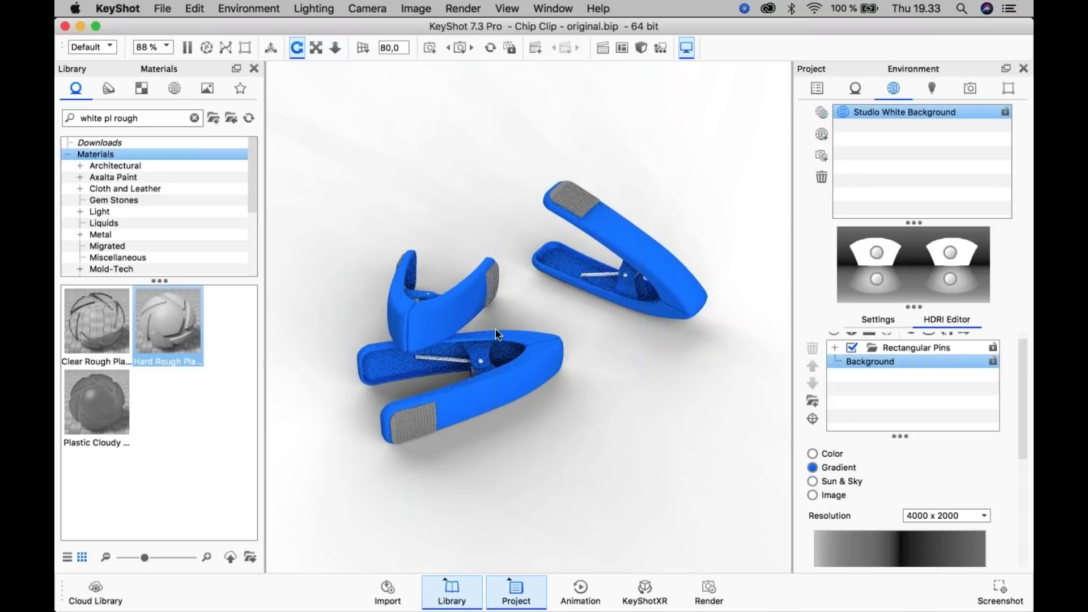
double_click(612, 233)
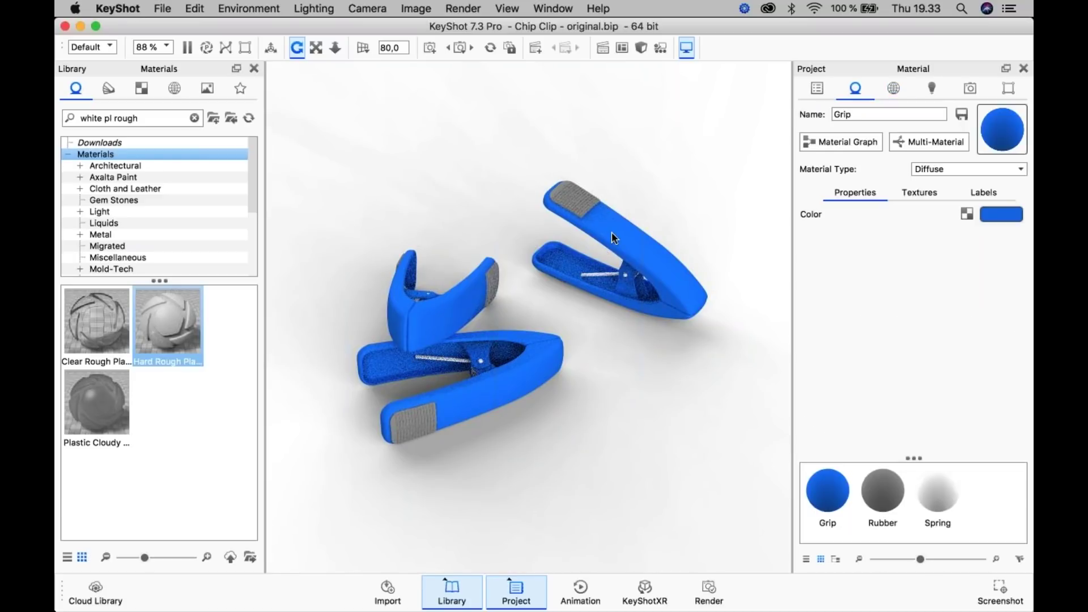
left_click(947, 168)
left_click(932, 227)
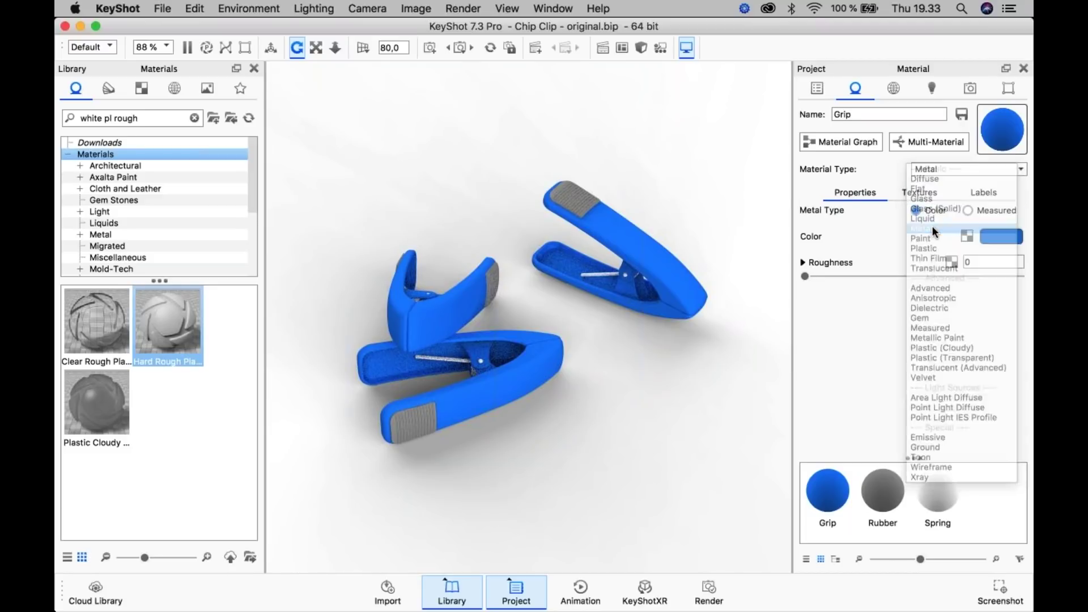
- Try a light gray, RGB 225, 225, 225, as the Grip metal's color
left_click_drag(688, 316, 737, 309)
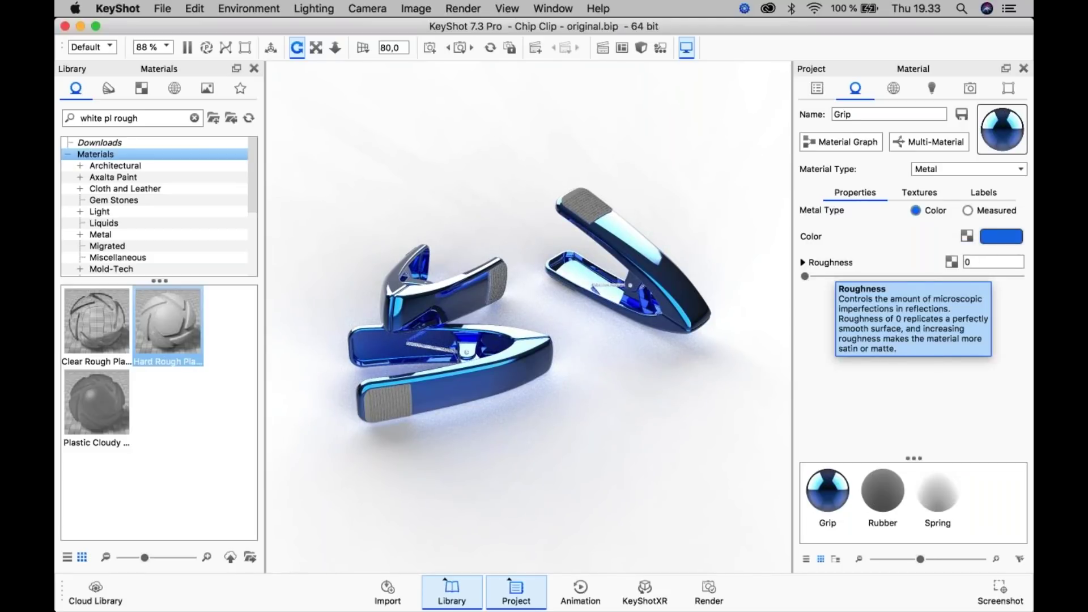
left_click(991, 236)
mouse_move(771, 158)
left_mouse_down()
mouse_move(726, 151)
mouse_move(722, 173)
left_mouse_up()
left_click(670, 283)
left_click_drag(670, 283, 679, 233)
scroll(680, 233, "up", 3)
left_click_drag(753, 156, 728, 154)
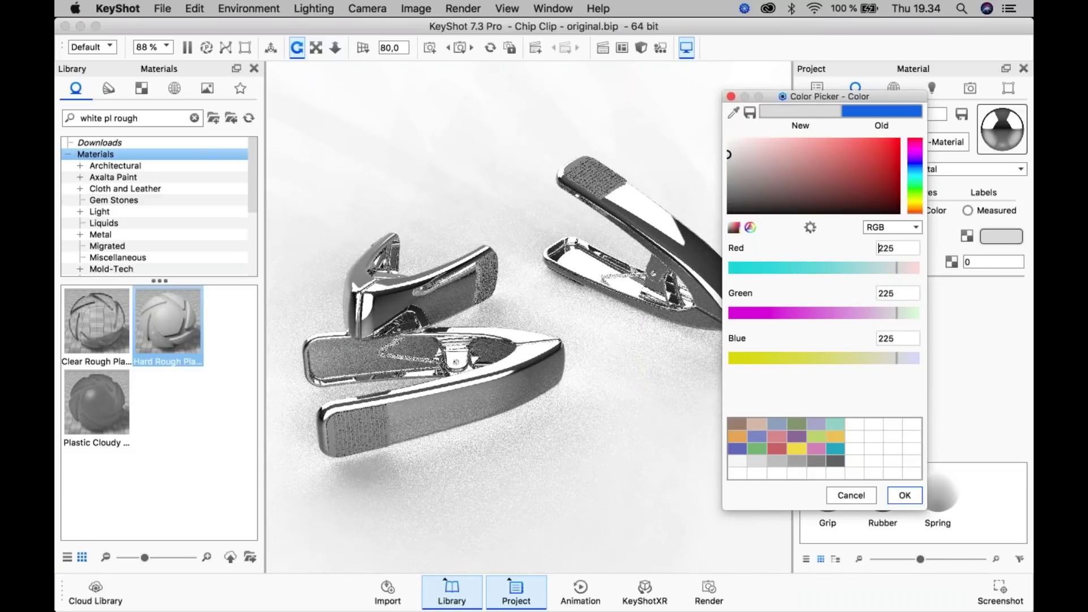
- Try a darker gray, RGB 109, 109, 109, for the Grip metal and settle on RGB 183, 183, 183
left_click_drag(739, 168, 688, 198)
left_click(664, 317)
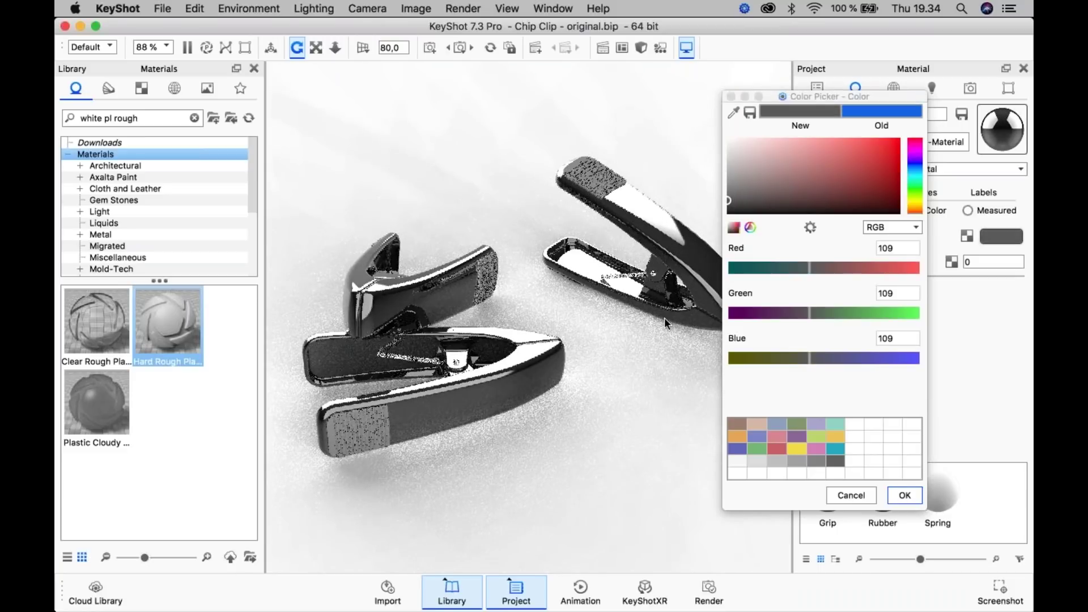
left_click_drag(655, 276, 685, 266)
left_click_drag(729, 200, 729, 175)
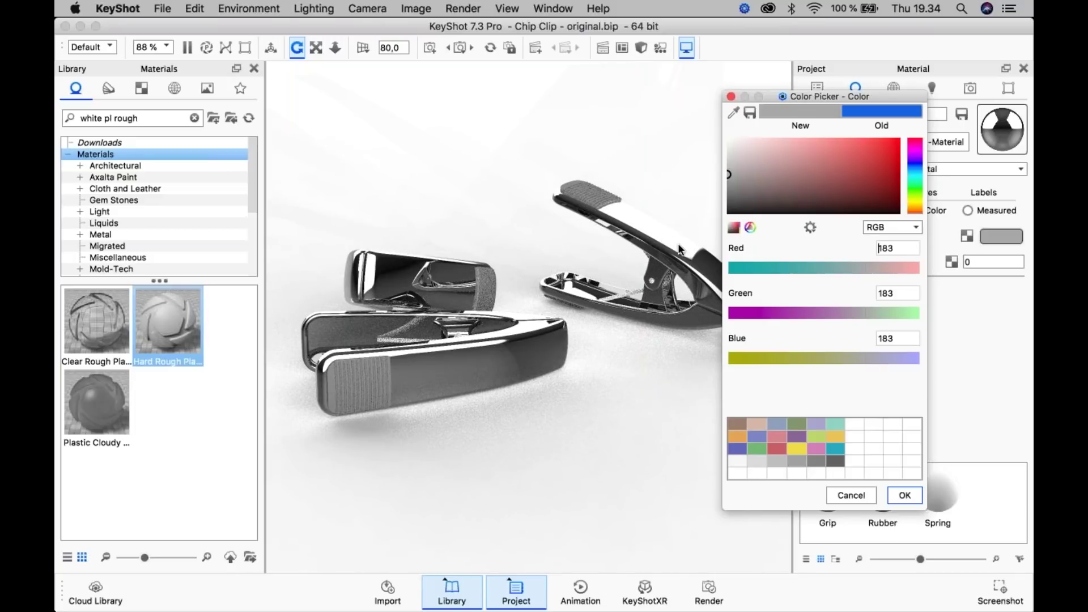
left_click_drag(677, 244, 696, 266)
left_click(896, 493)
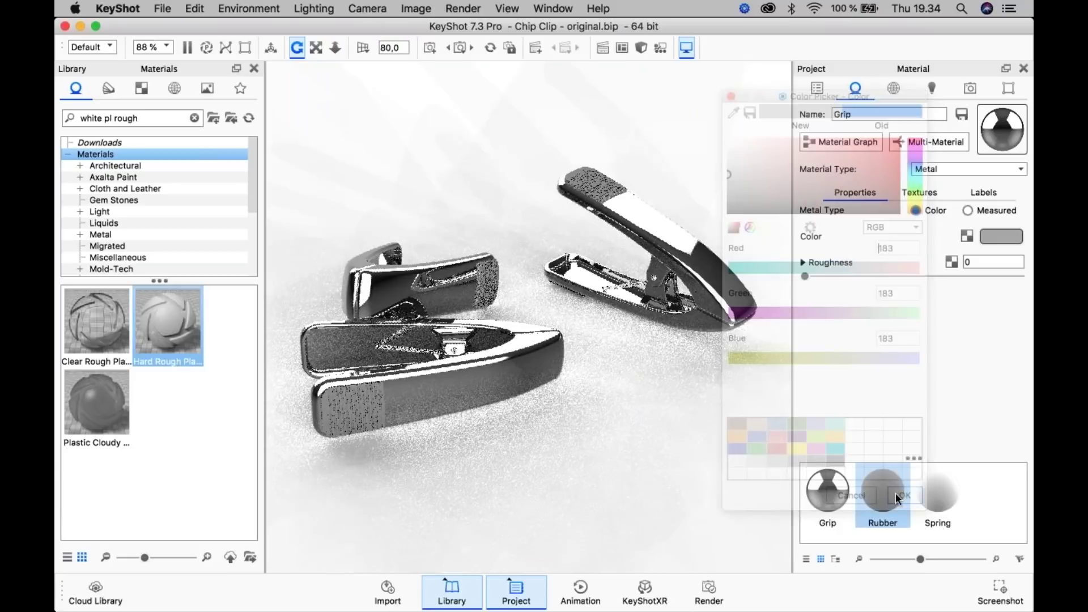
- Switch the Grip's metal type to Measured and choose the Chromium metal preset
left_click(974, 210)
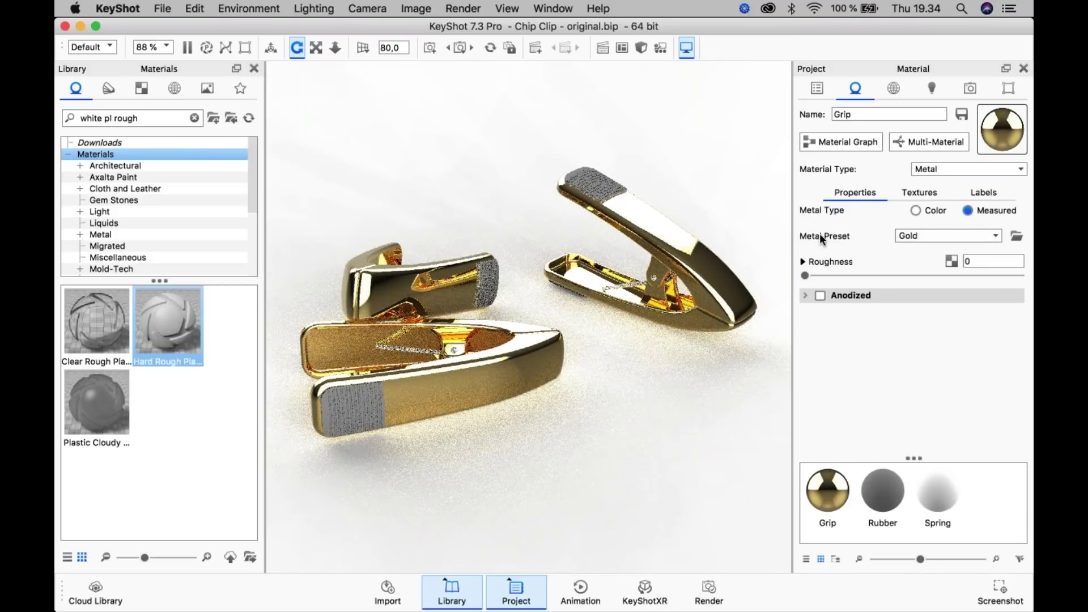
left_click(909, 230)
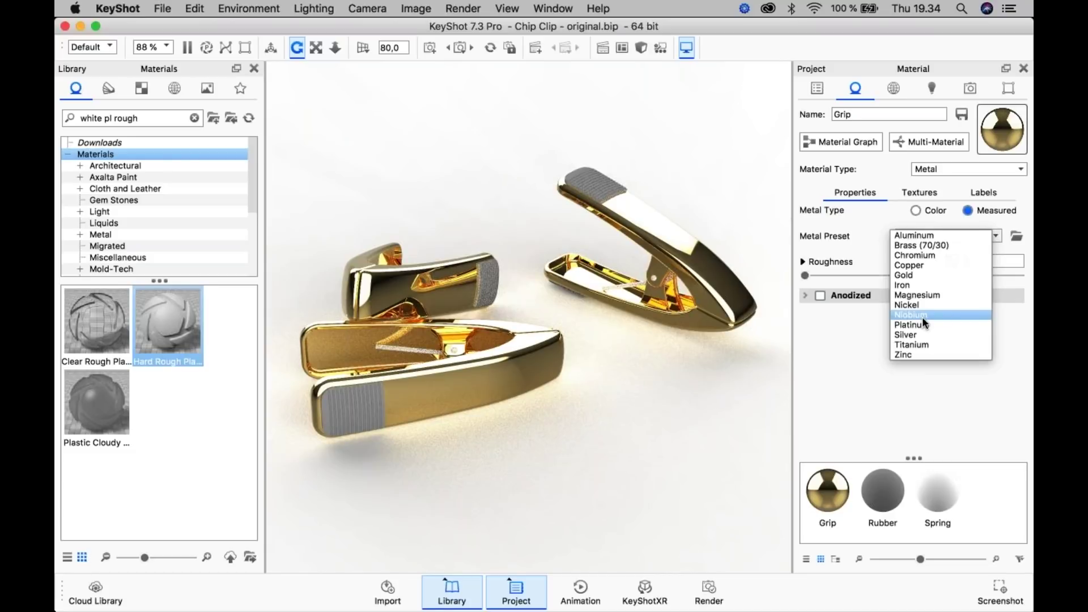
left_click(916, 254)
mouse_move(705, 289)
left_mouse_down()
mouse_move(740, 247)
mouse_move(577, 254)
mouse_move(678, 280)
mouse_move(694, 244)
mouse_move(702, 280)
left_mouse_up()
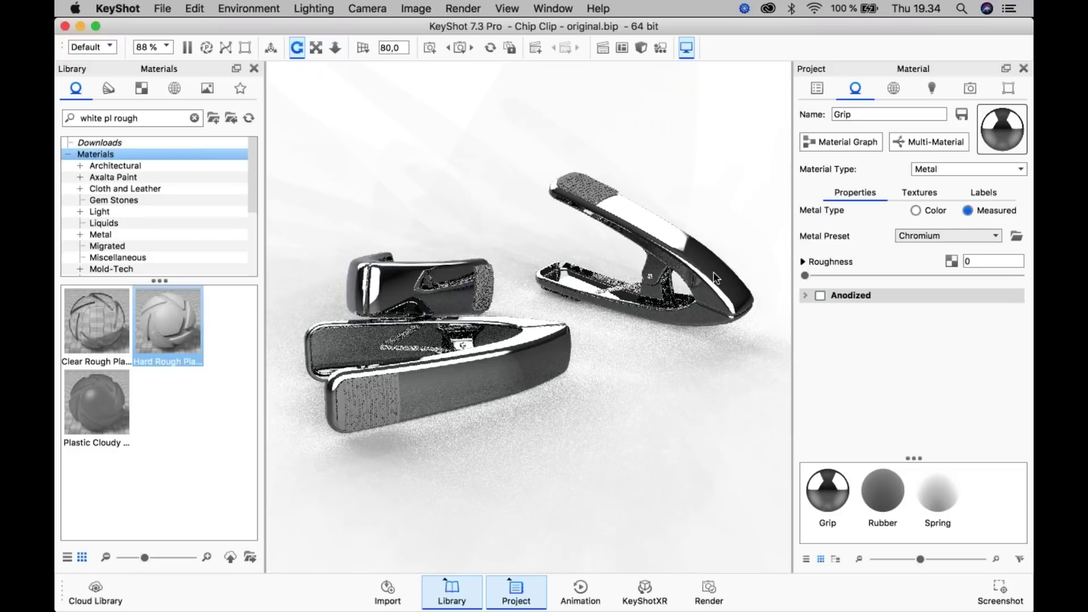
left_click_drag(707, 278, 719, 196)
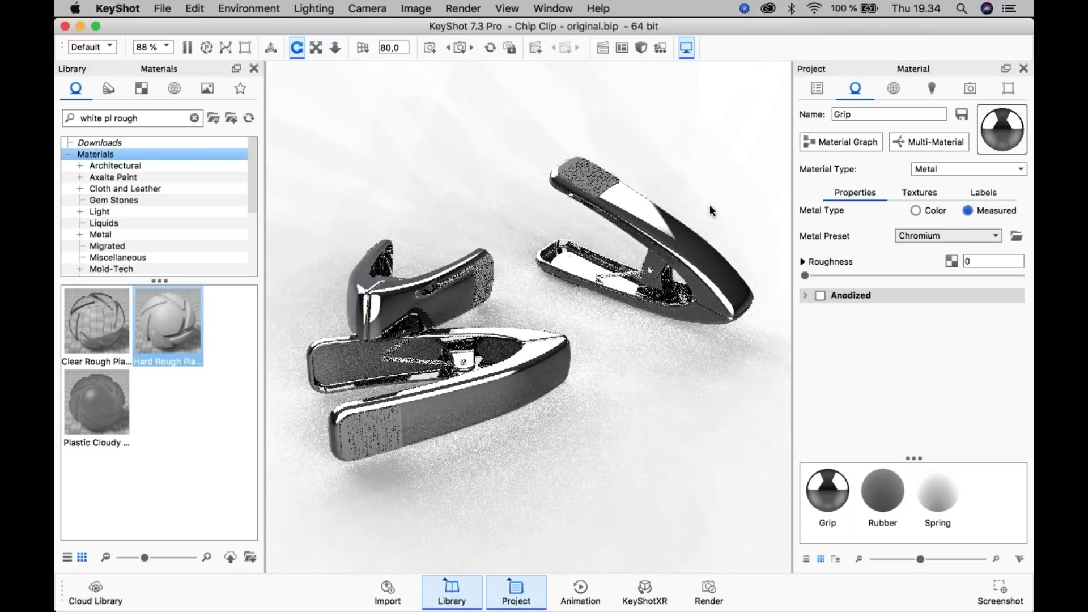
- Review the environment's Adjustments settings and rotate the environment to shift the reflections on the chrome clips
left_click(887, 89)
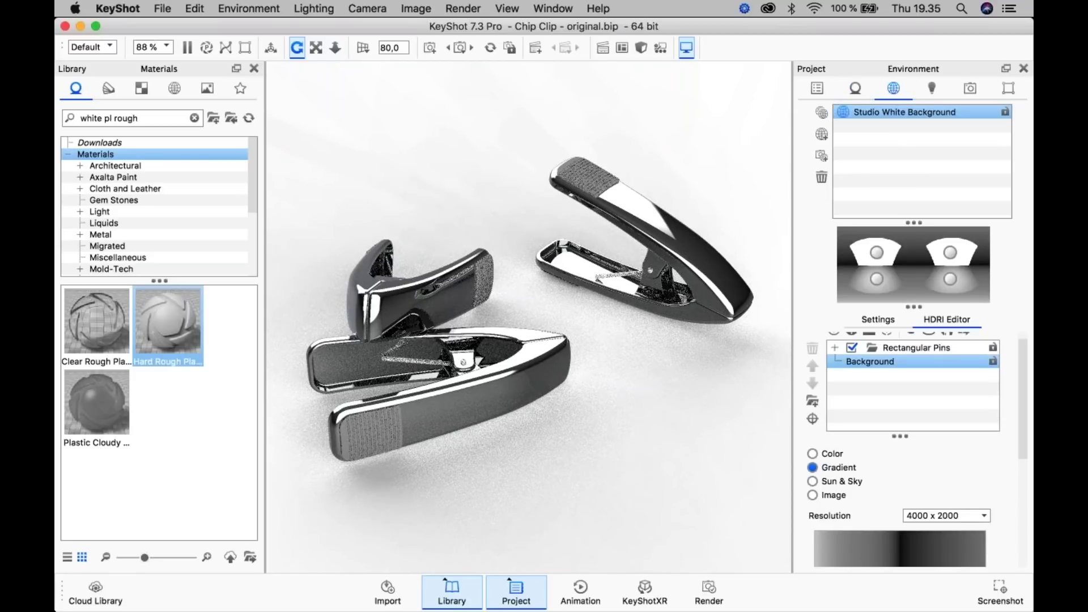
left_click(877, 319)
left_click(829, 361)
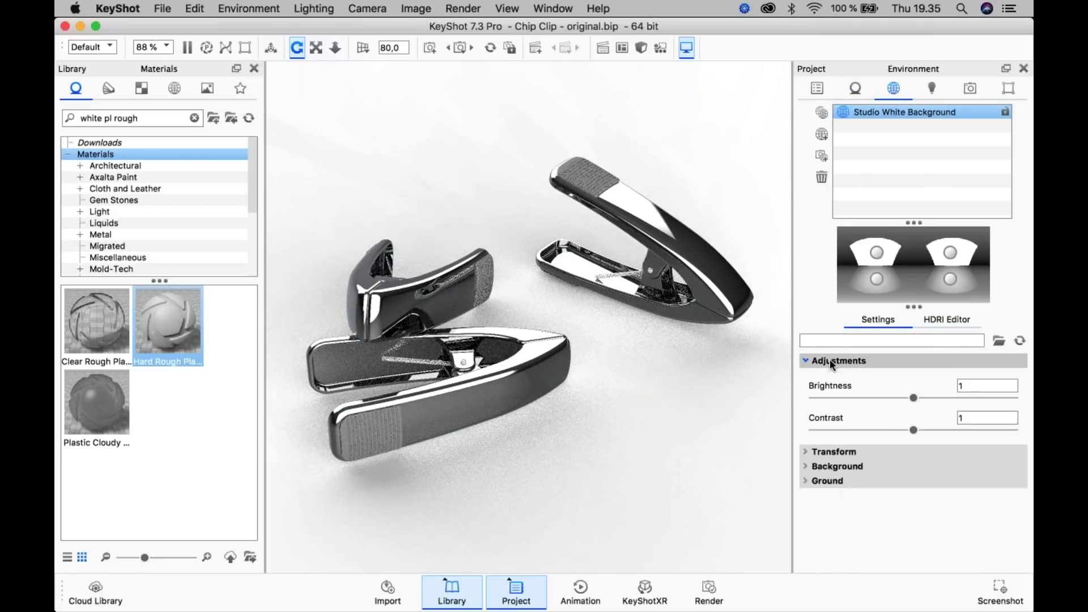
left_click(855, 88)
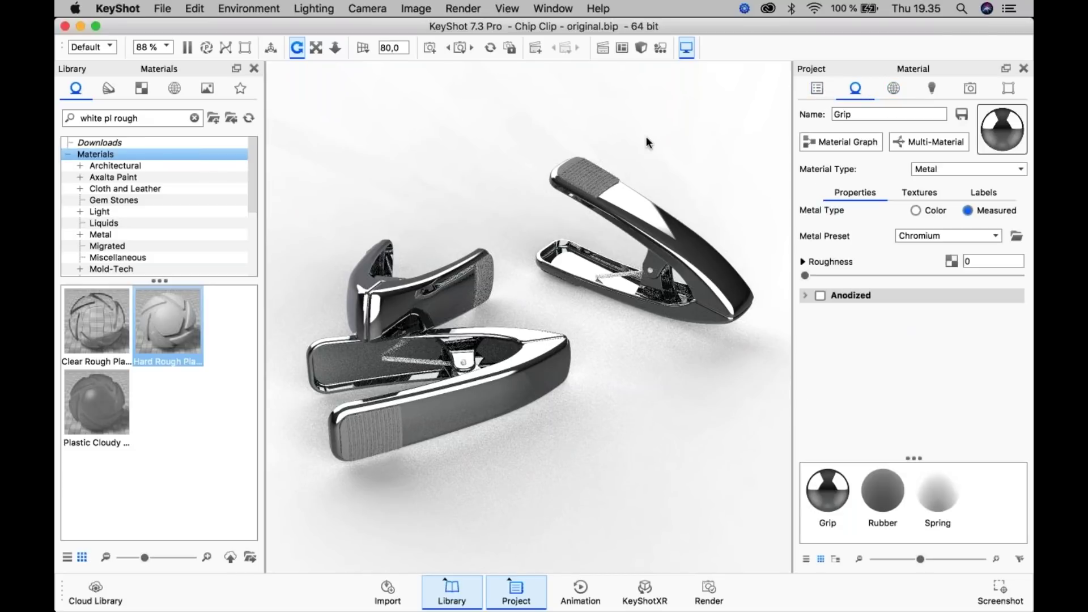
left_click_drag(721, 158, 684, 300, "ctrl")
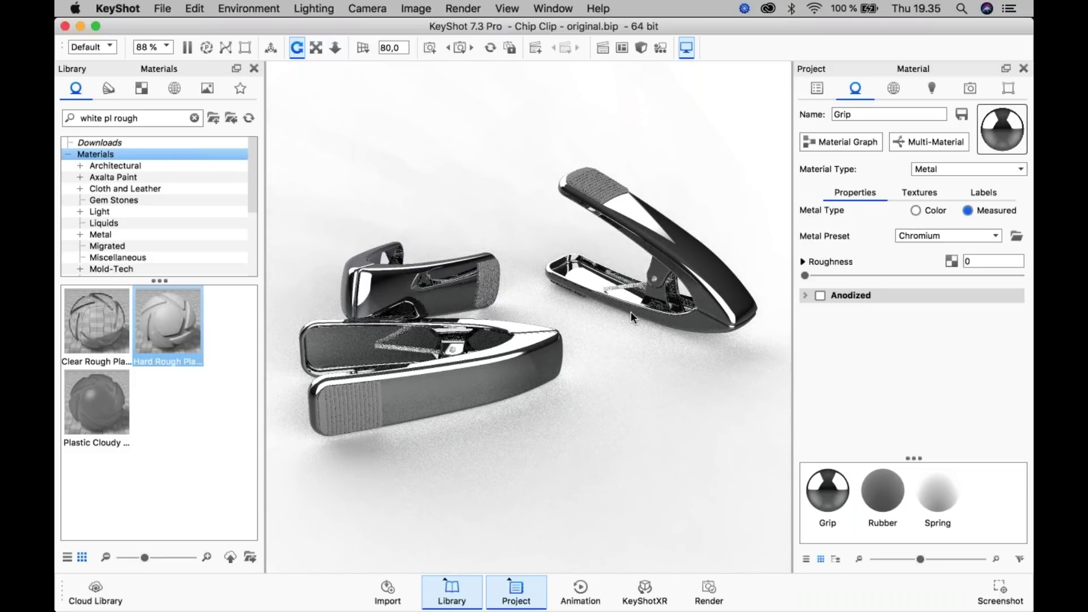
scroll(580, 370, "down", 3)
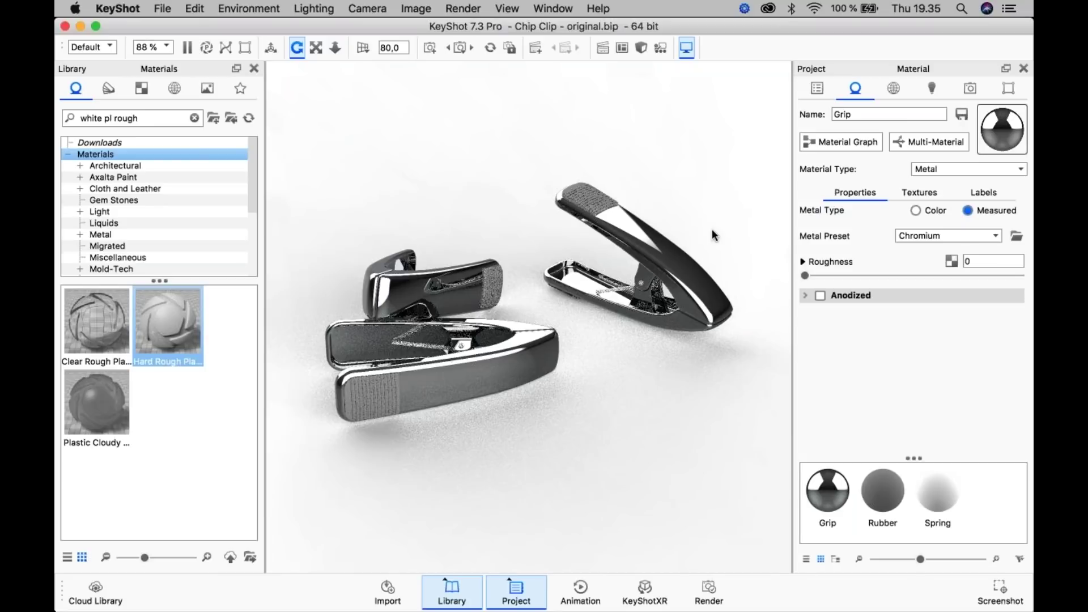
- Change the Grip's metal preset to Titanium and set its roughness to 0,1
left_click(920, 233)
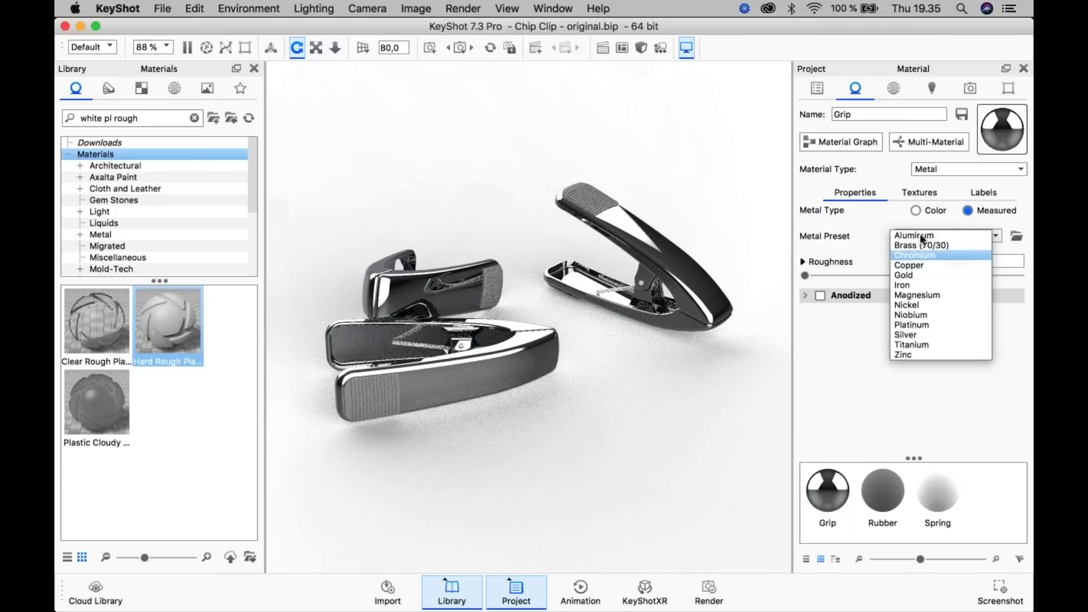
left_click(912, 345)
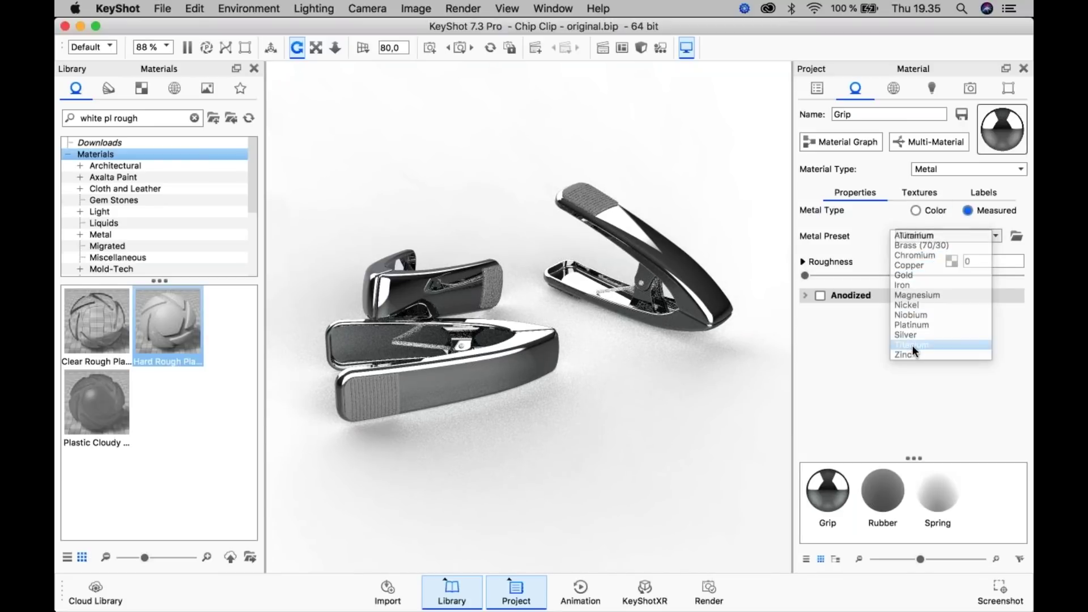
left_click_drag(658, 322, 623, 227)
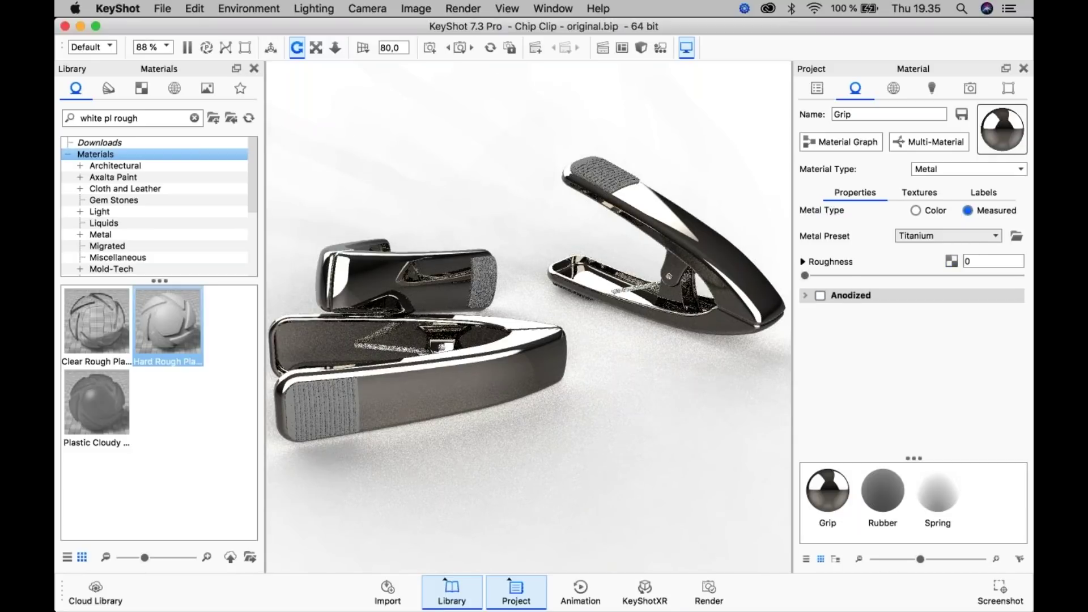
type("1")
key("Return")
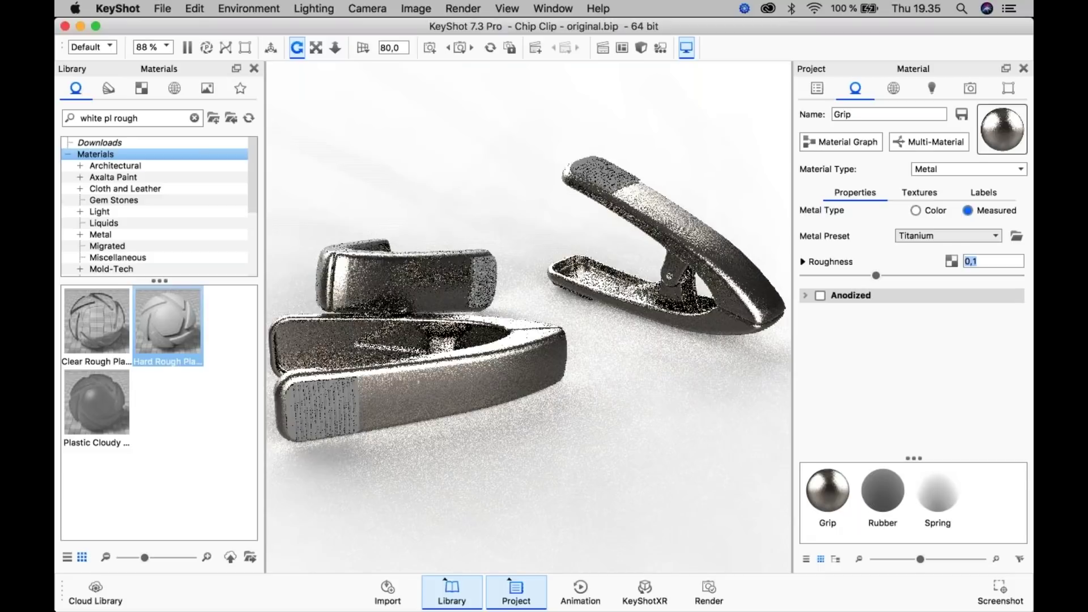
scroll(680, 289, "down", 3)
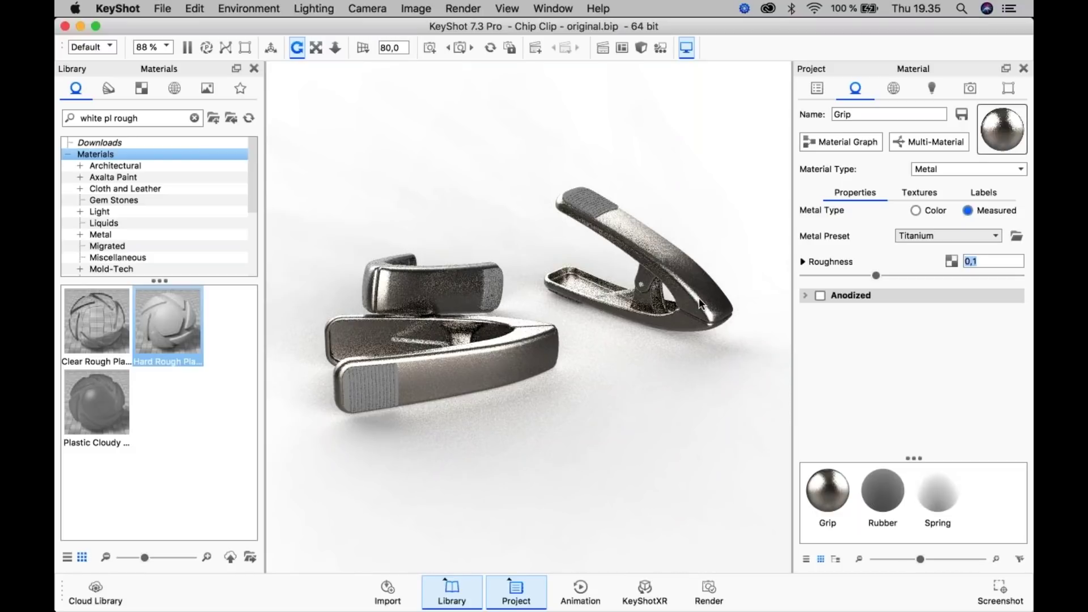
- Enable Anodized on the Titanium Grip material and set the Film Refractive Index to 2,5
left_click(820, 295)
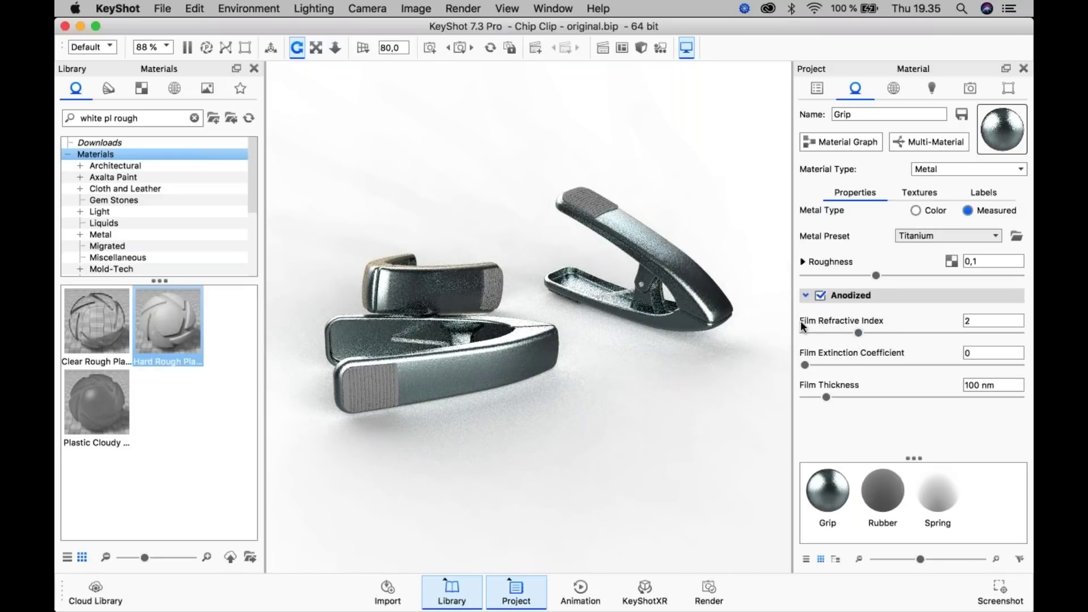
mouse_move(800, 320)
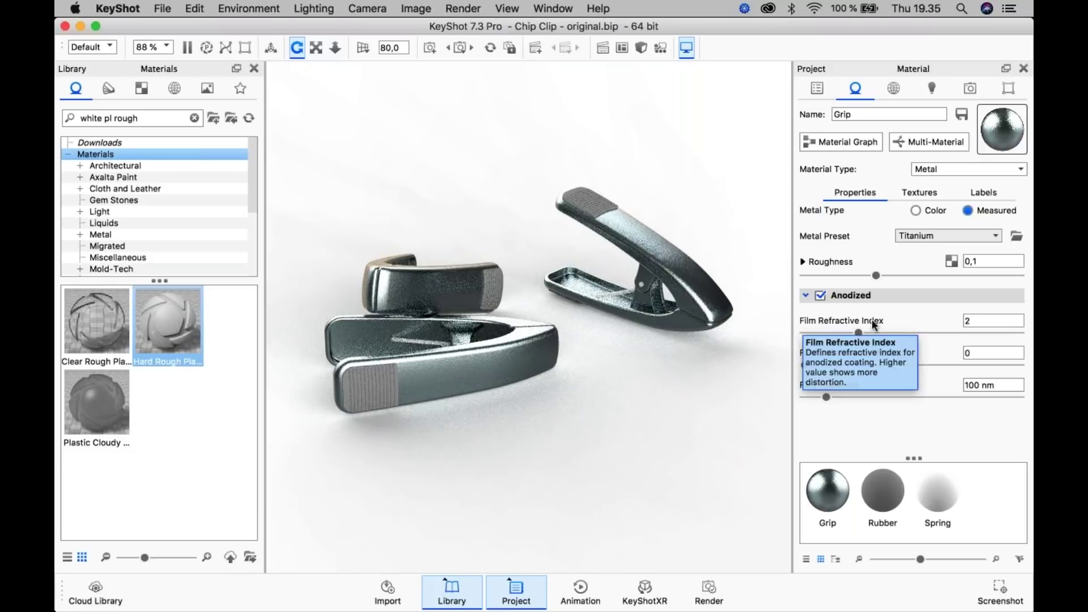
mouse_move(805, 385)
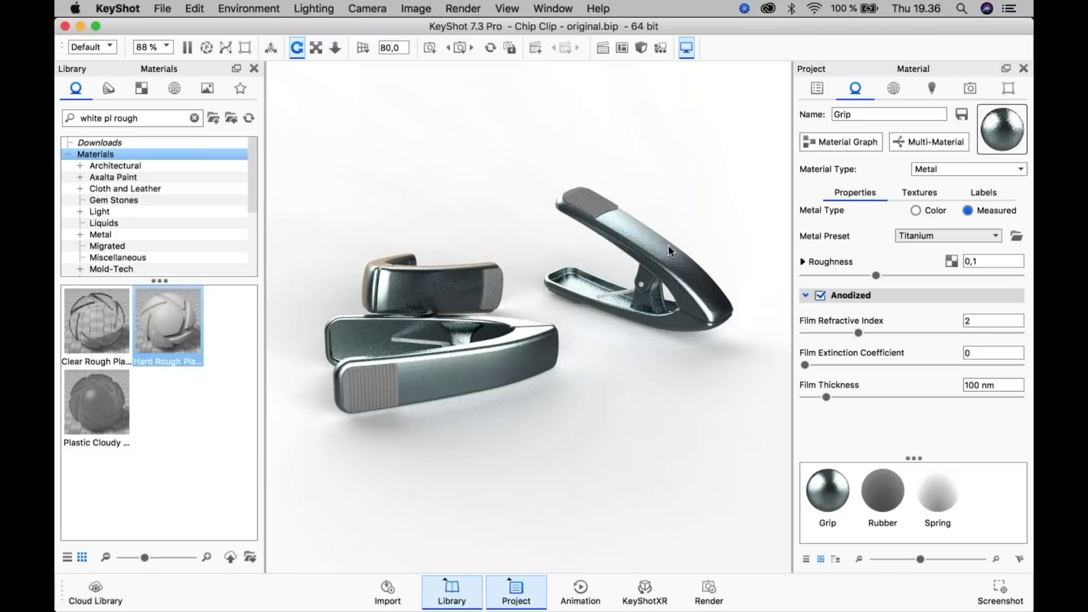
left_click(981, 319)
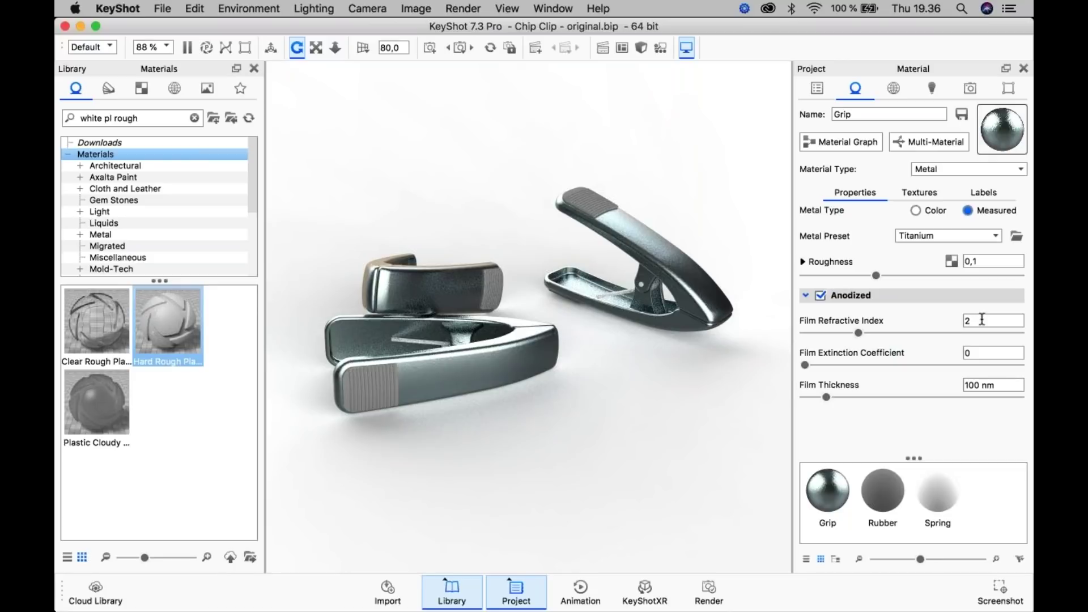
type(",5")
key("Return")
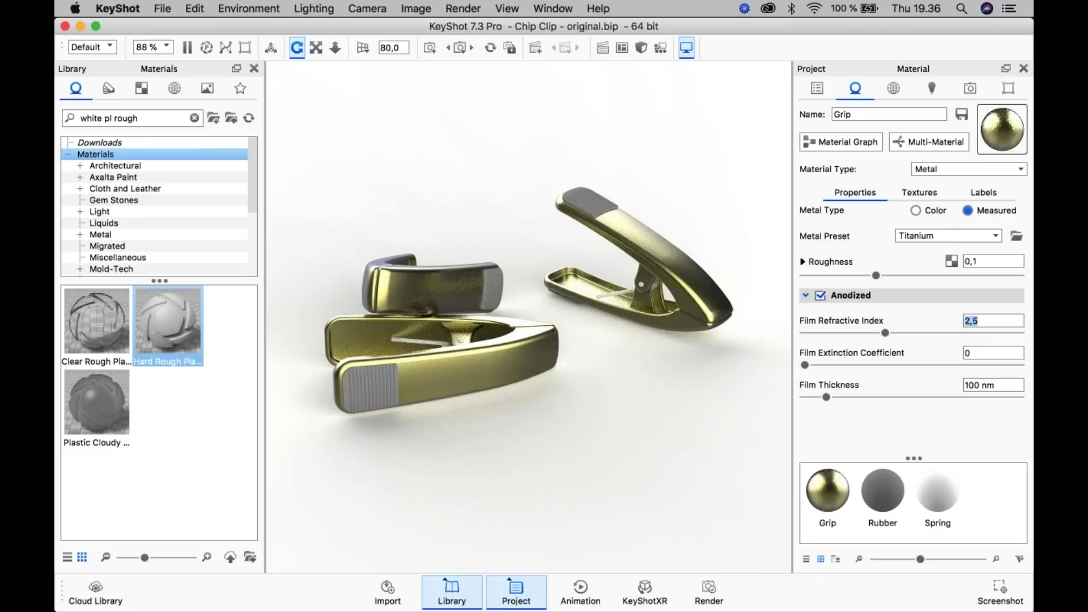
- Browse the material library's Metal category to the Polished group of the Anodized metals
left_click(80, 234)
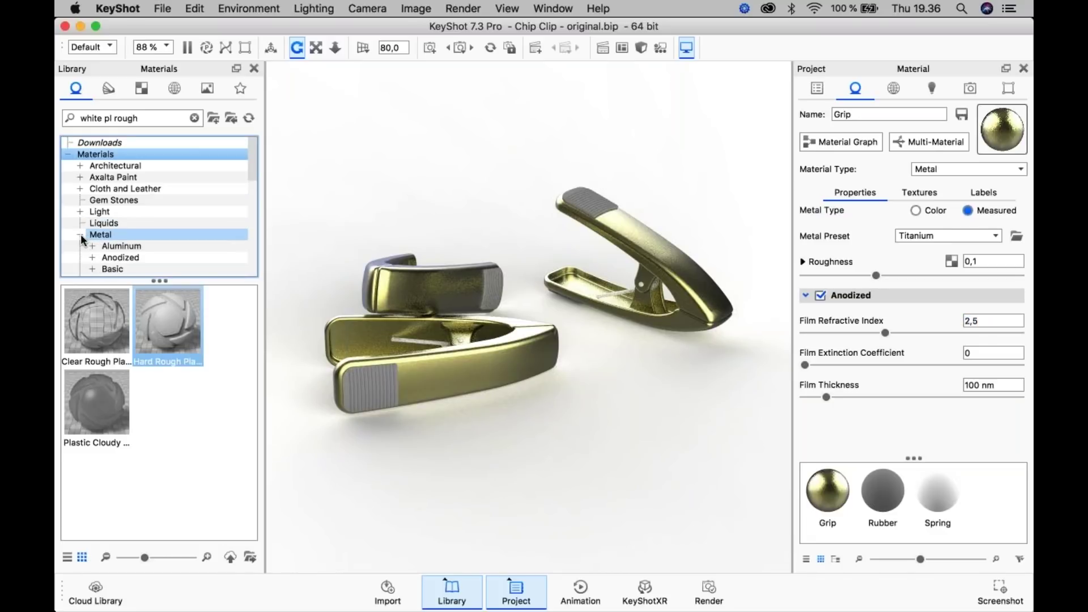
scroll(122, 230, "down", 1)
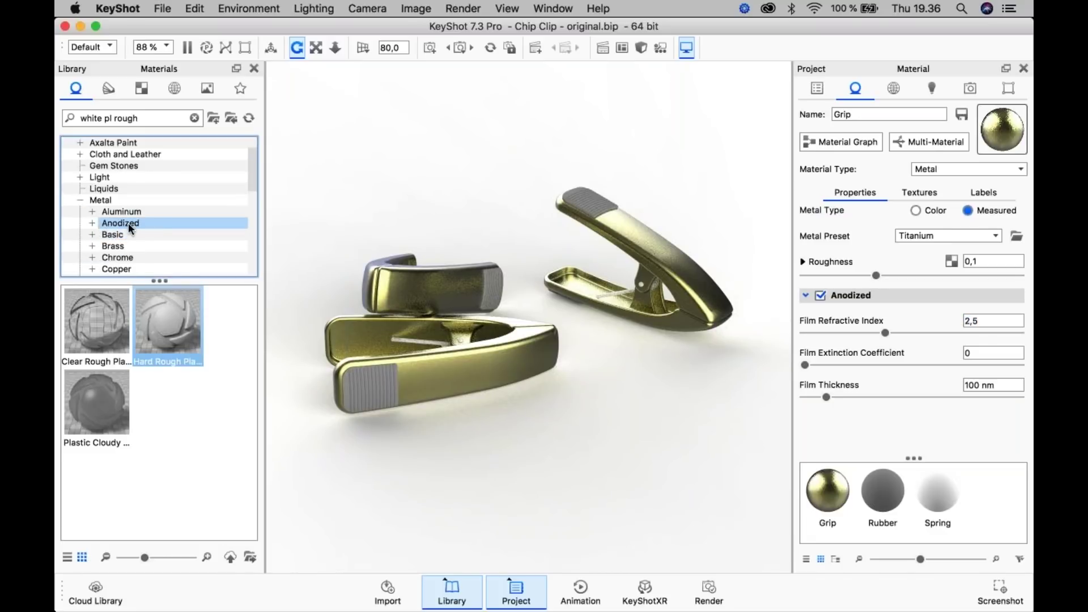
left_click(93, 223)
left_click(131, 234)
left_click(131, 246)
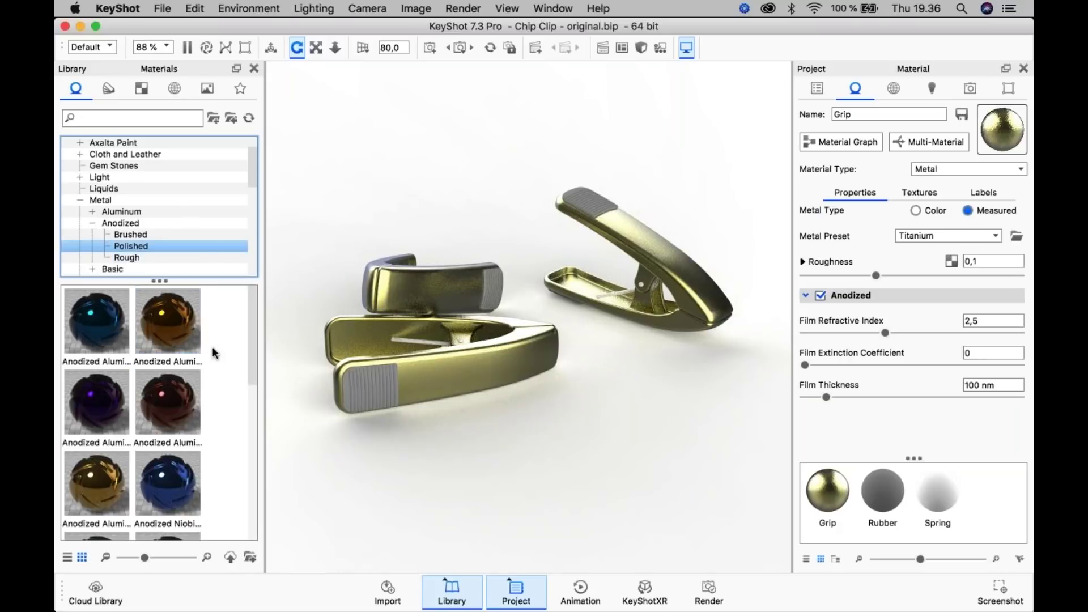
- Apply the Anodized Titanium Polished Purple library material to the clip grips
scroll(193, 366, "down", 5)
left_click_drag(160, 435, 512, 357)
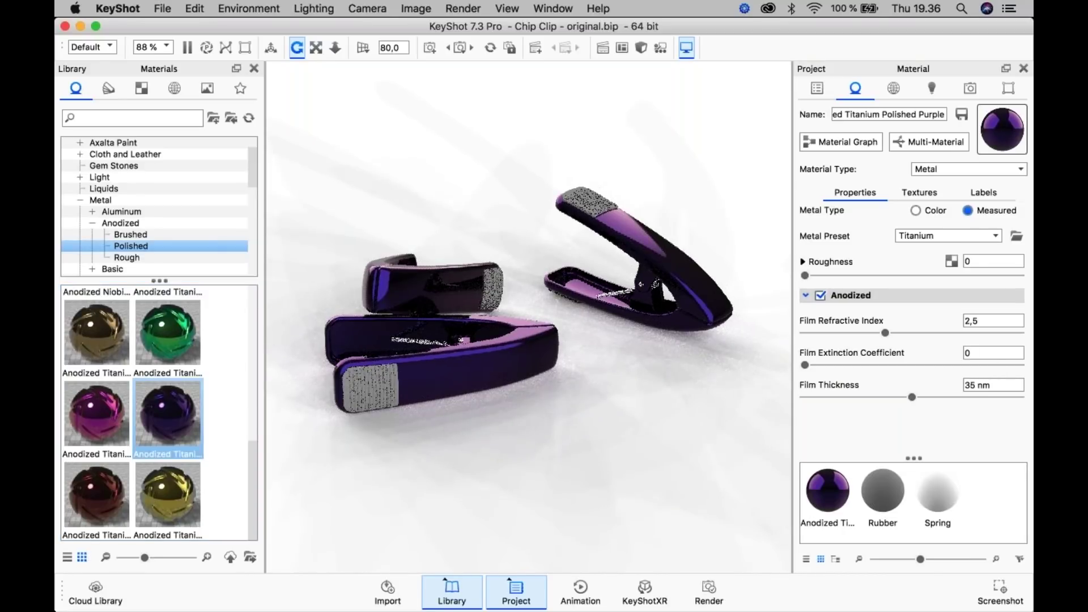
left_click(957, 320)
left_click(992, 321)
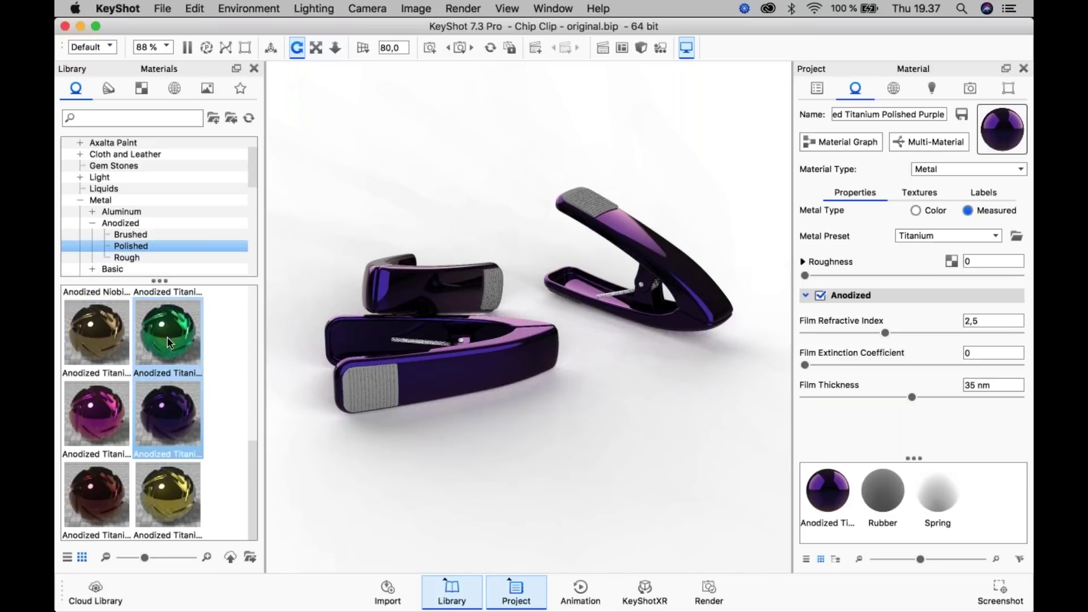
mouse_move(166, 372)
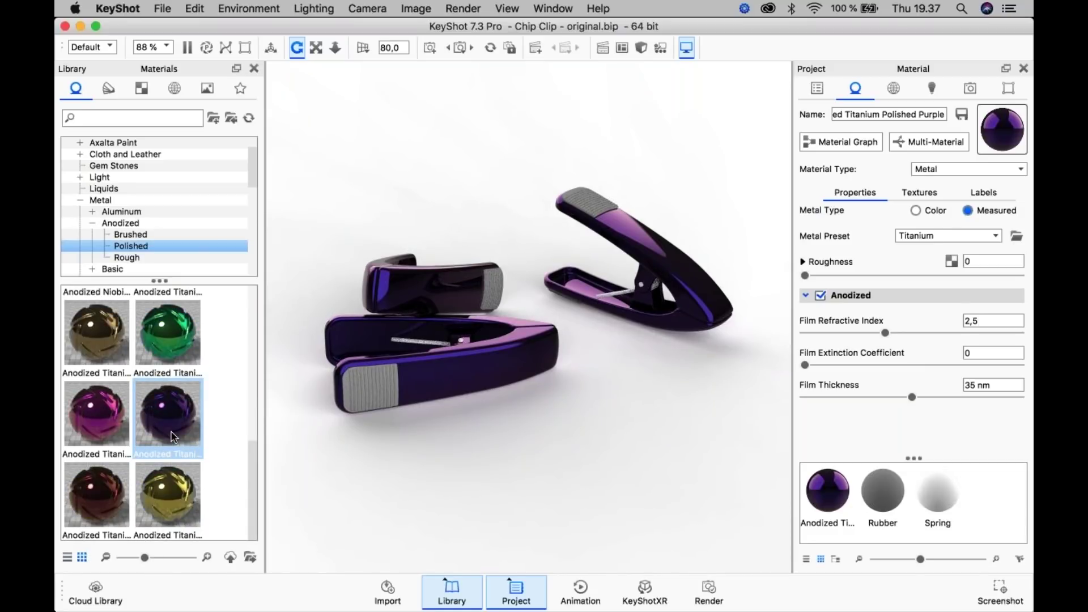
mouse_move(185, 411)
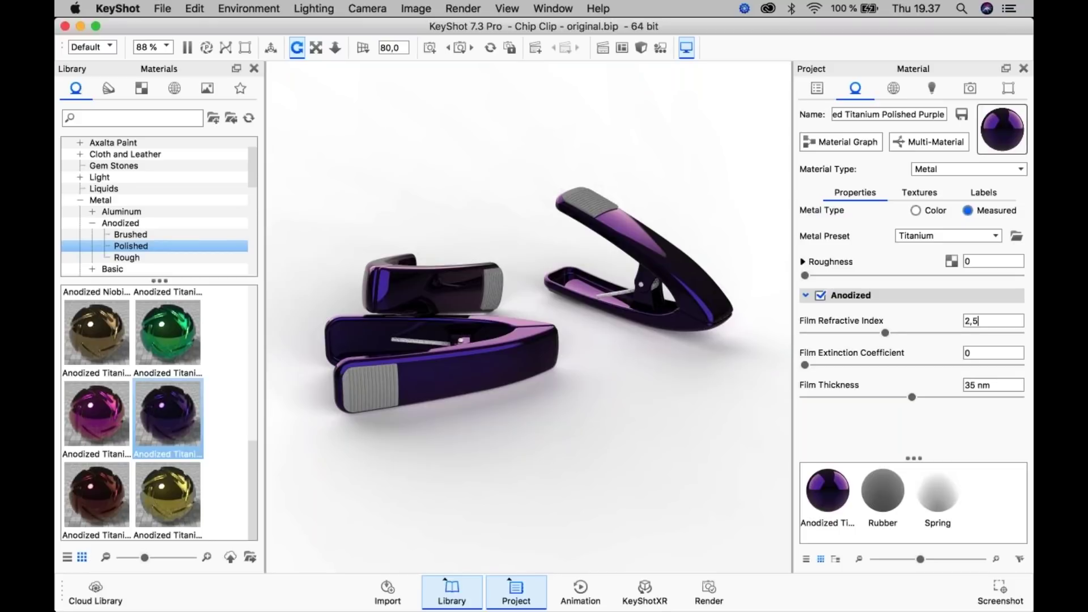
key("super+z")
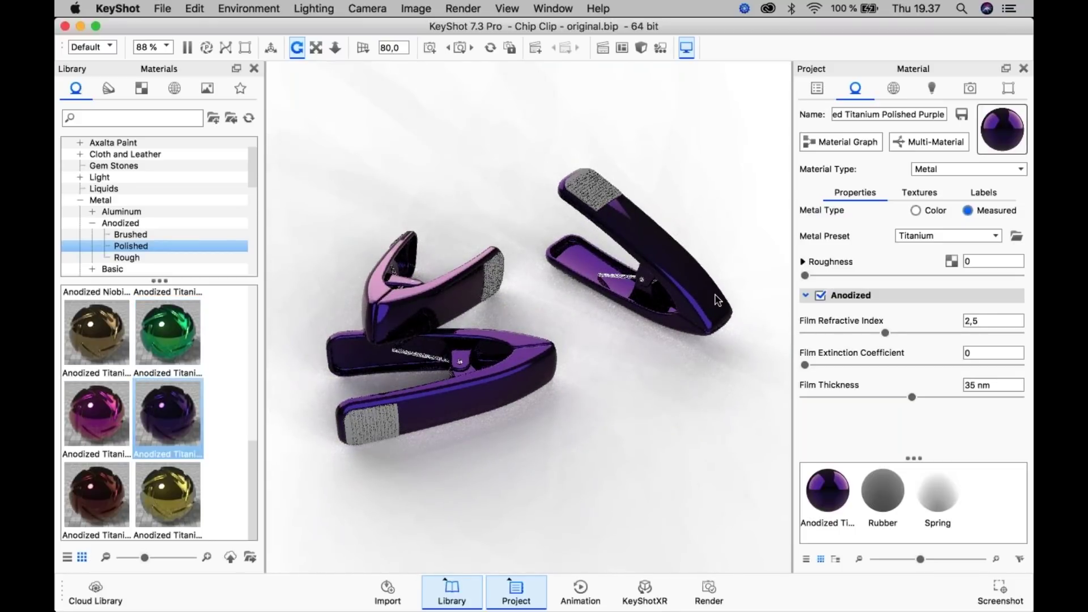
key("super+z")
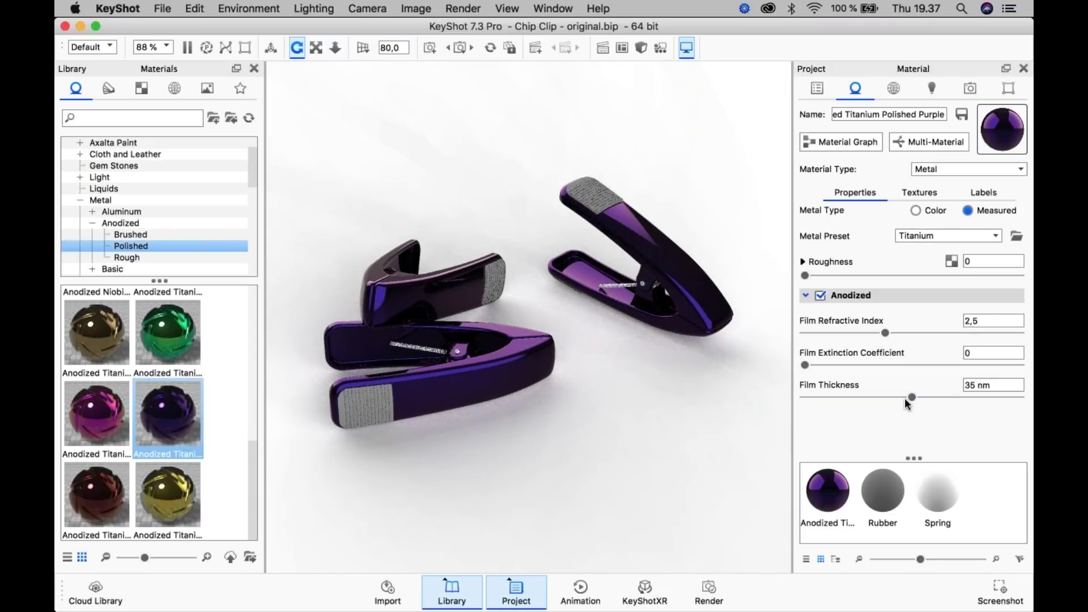
- Set the anodized titanium material's Film Thickness to 200 nm
left_click_drag(911, 400, 985, 397)
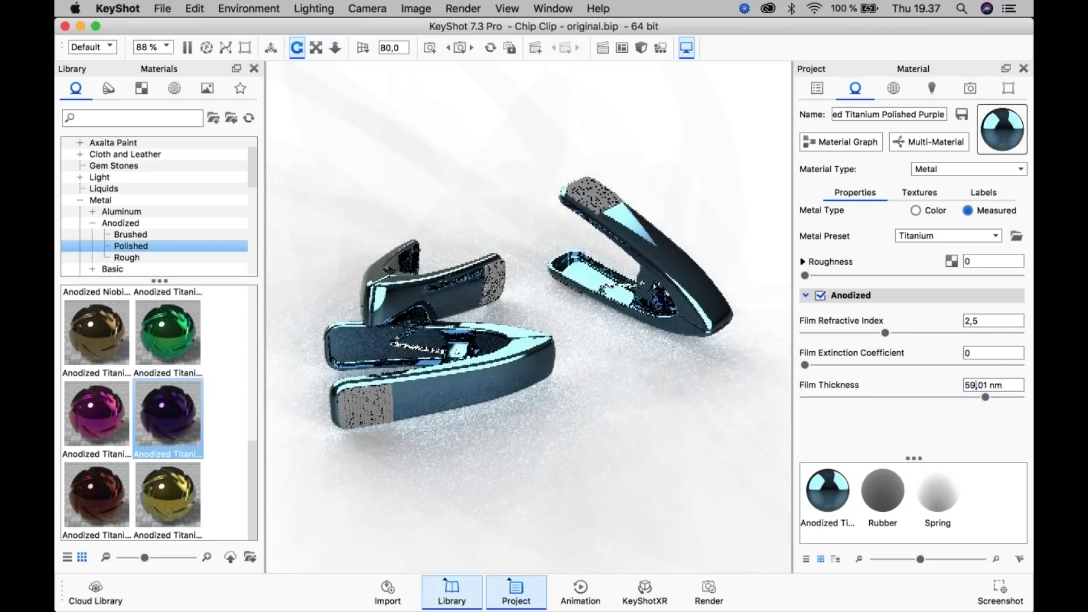
triple_click(985, 384)
type("1")
key("BackSpace")
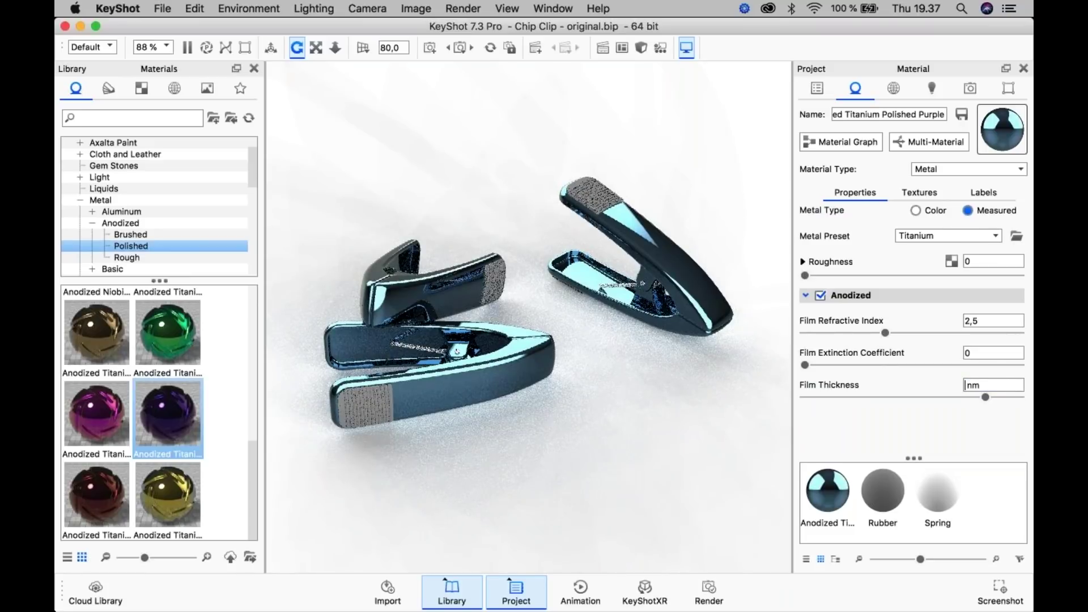
type("200")
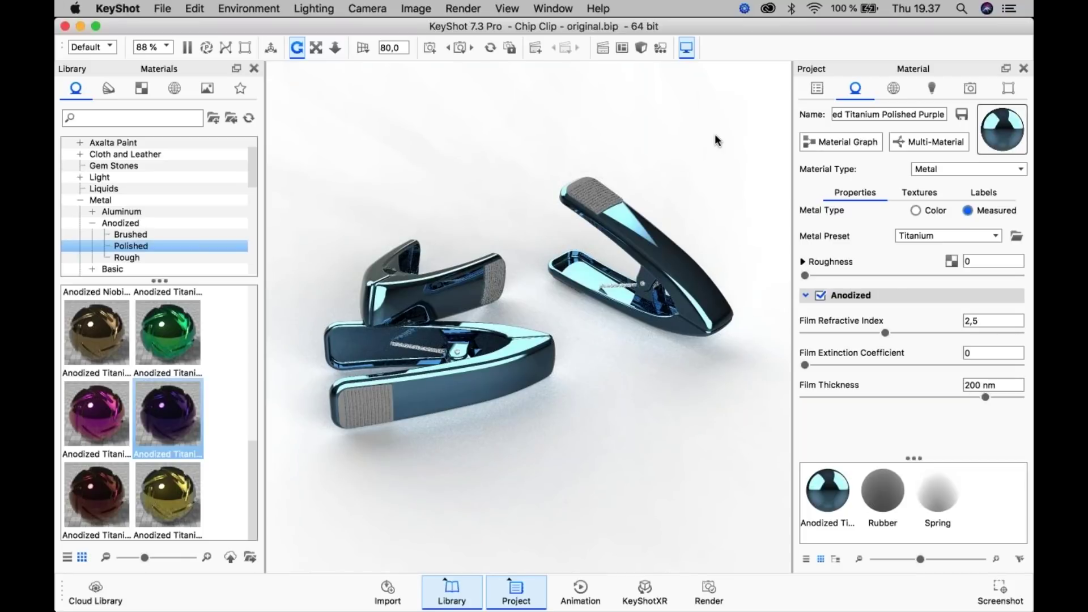
key("Return")
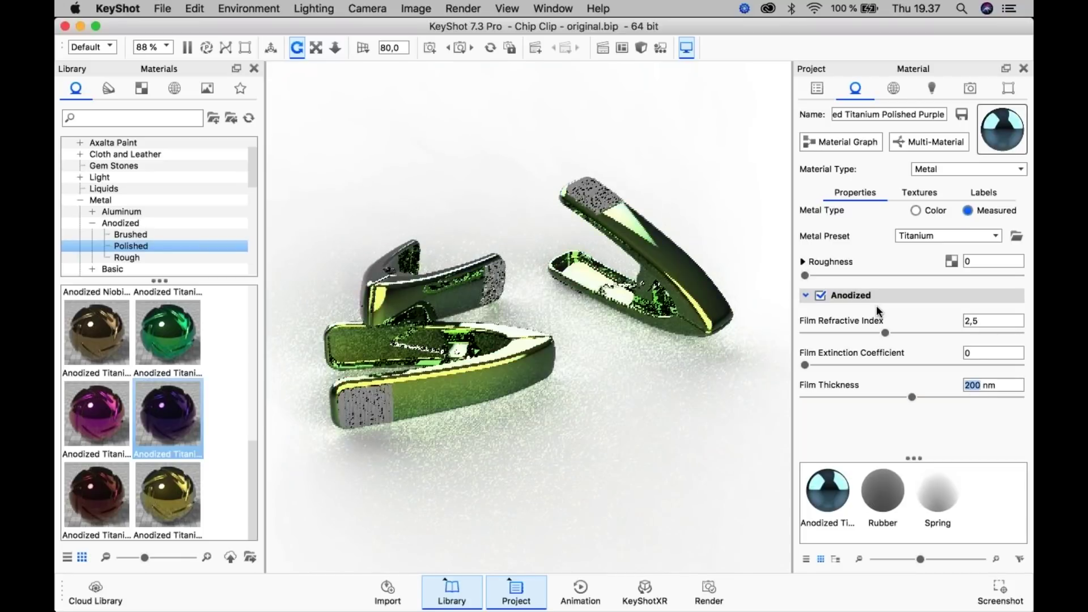
- Unlink the anodized material from the upper grip of the clip standing apart from the other two
left_click(666, 372)
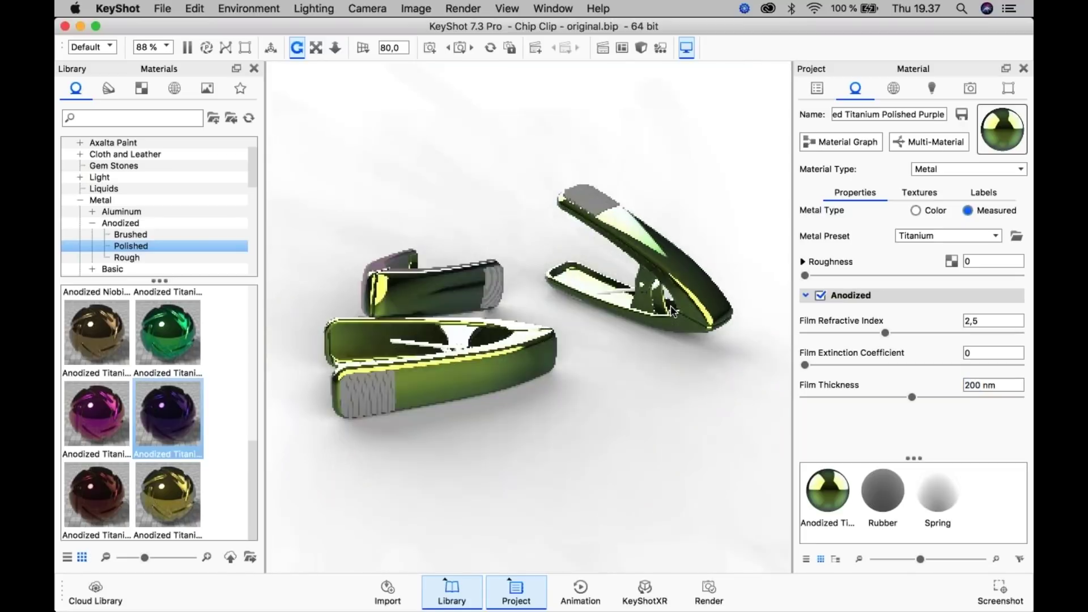
left_click_drag(666, 372, 646, 330)
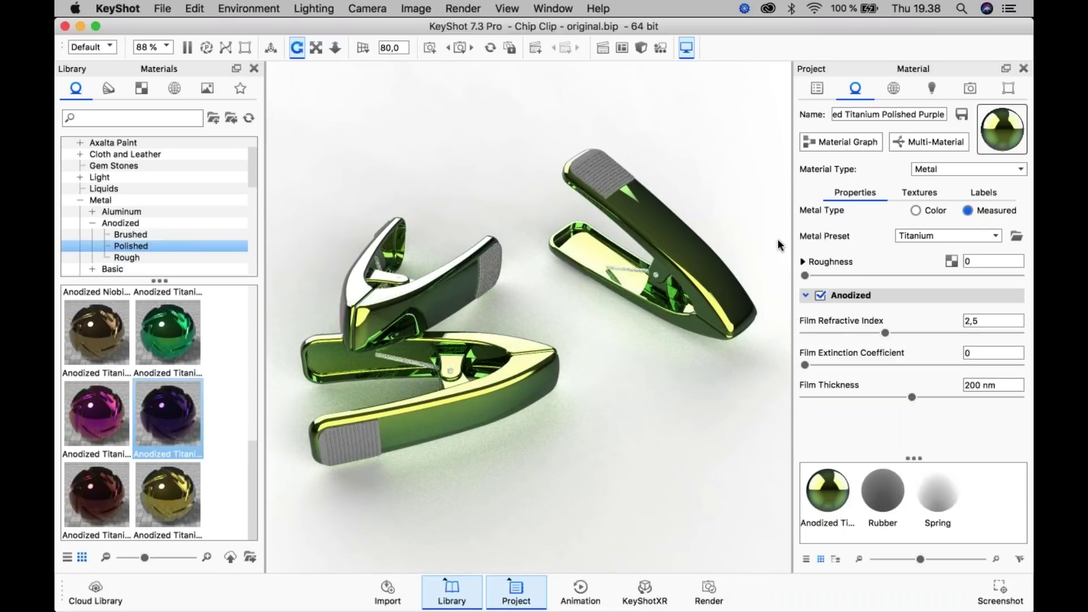
left_click_drag(760, 224, 711, 279)
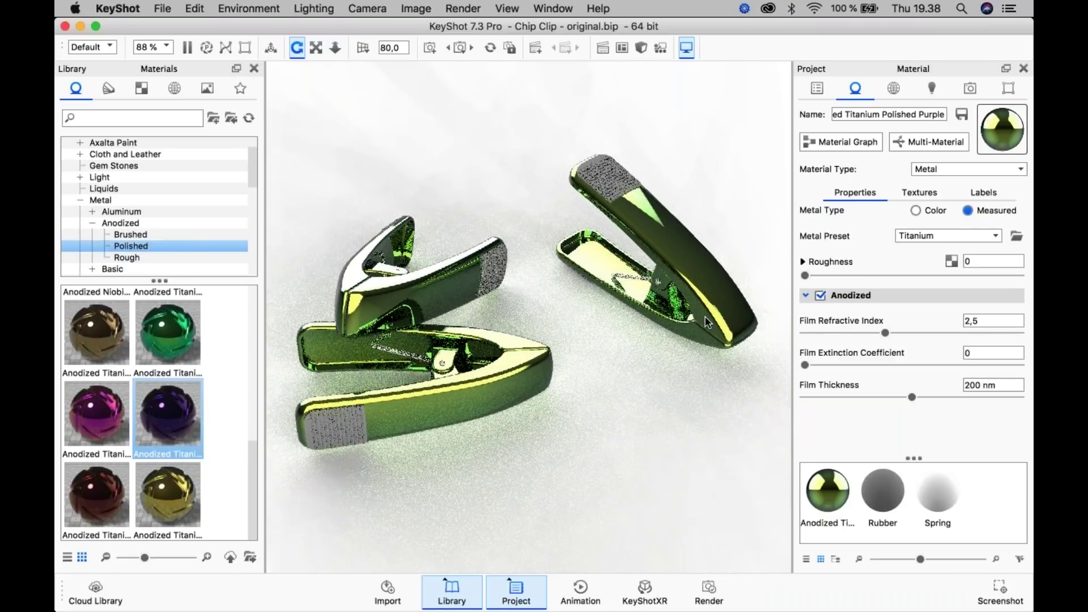
right_click(698, 276)
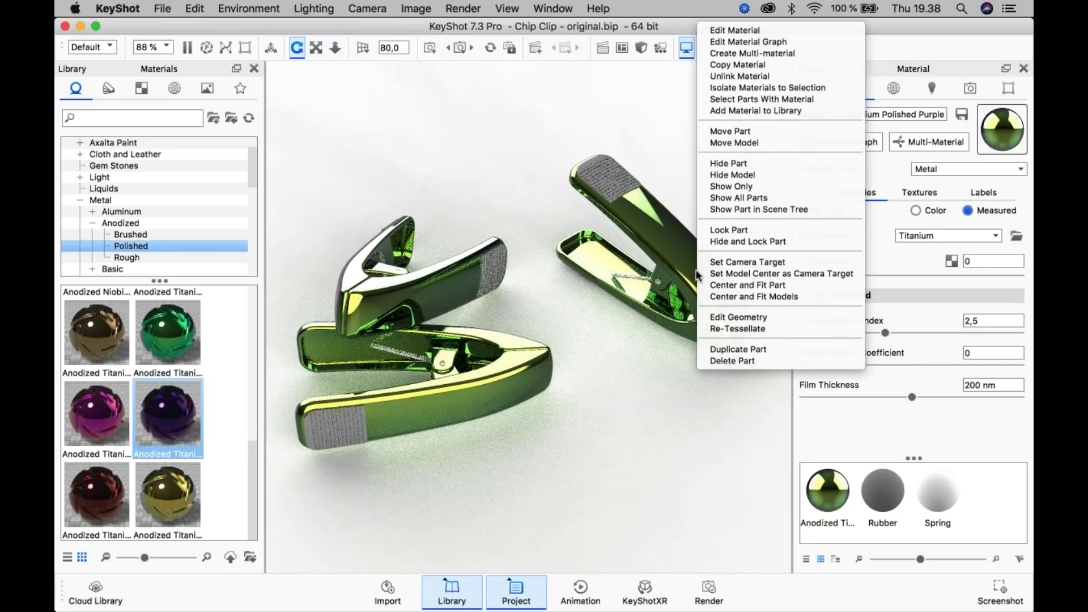
left_click(757, 76)
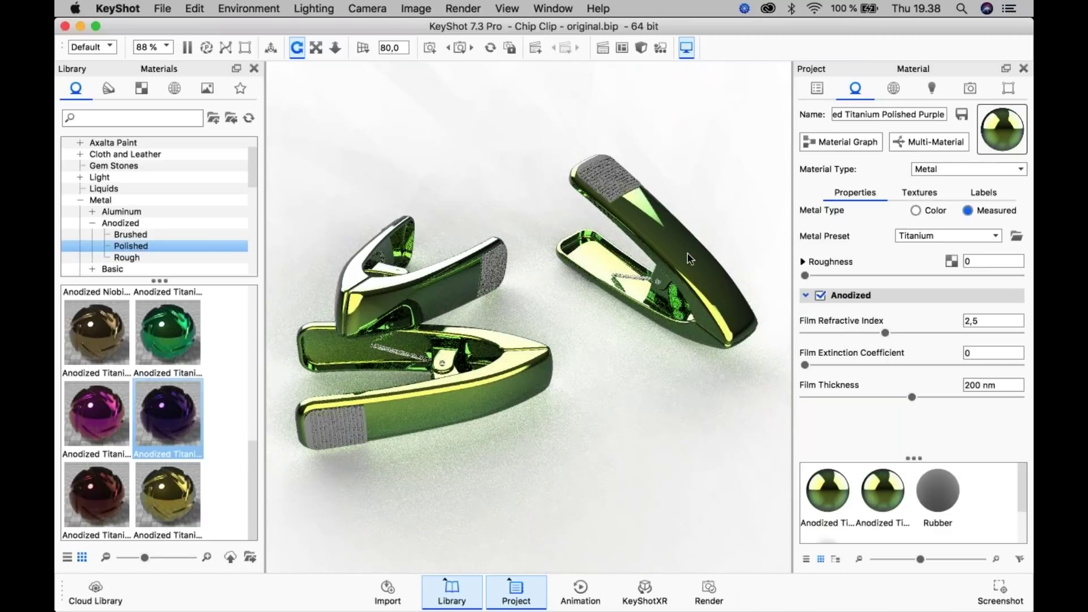
- Change the unlinked grip's material type to Plastic (Cloudy) and paste that material onto the same clip's lower grip
left_click(950, 169)
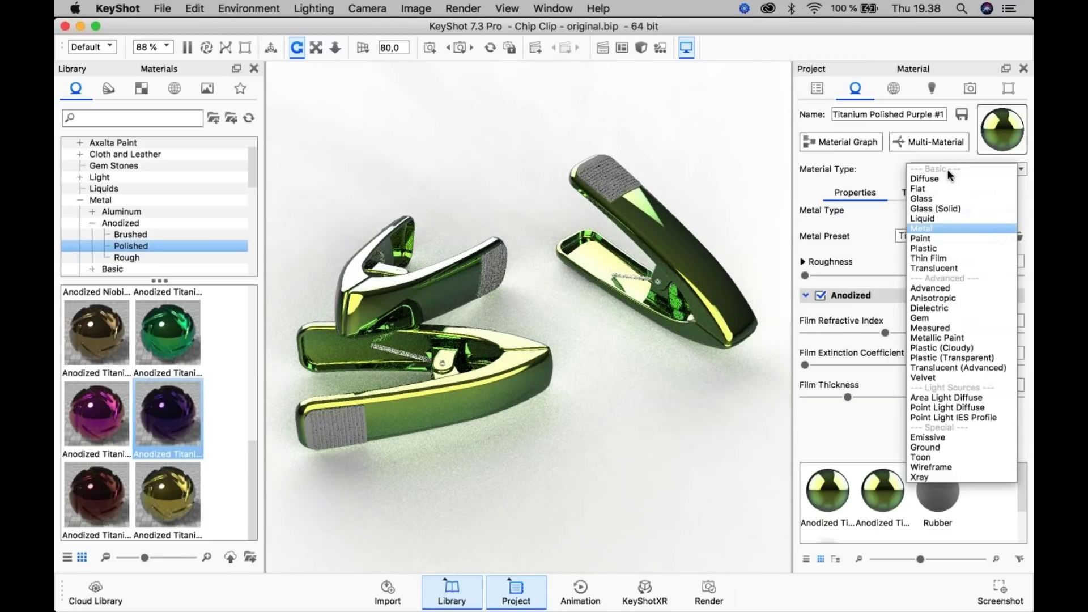
left_click(951, 347)
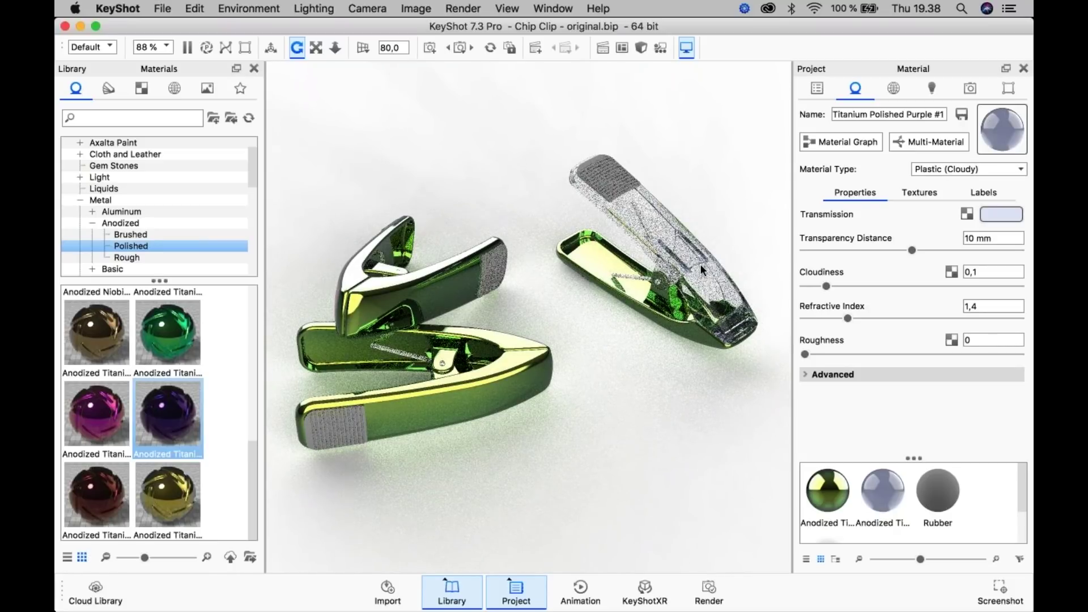
right_click(588, 253, "shift")
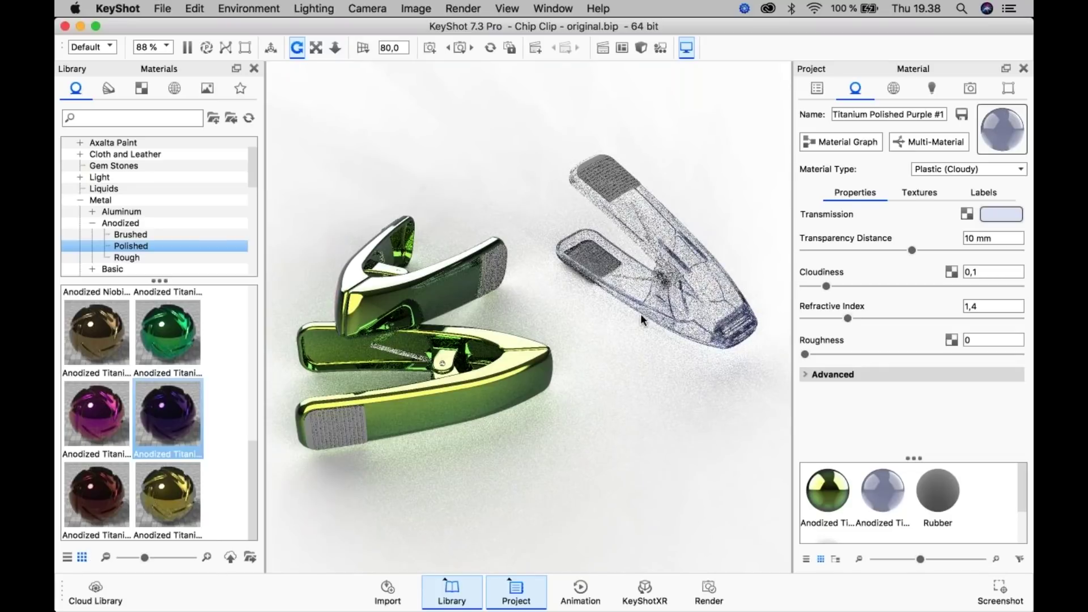
right_click(712, 263, "shift")
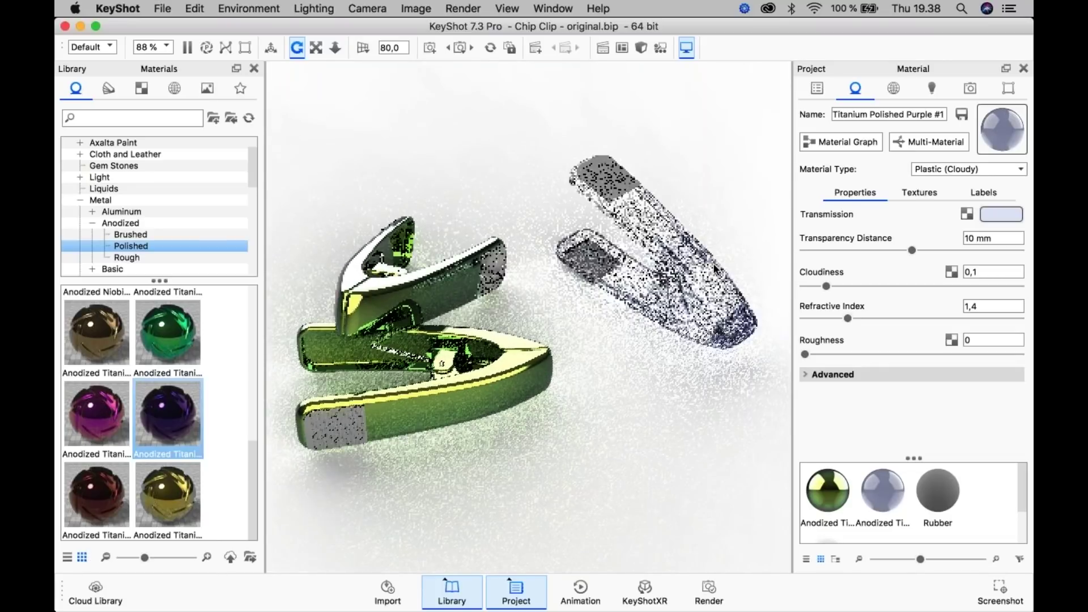
- Enable the render region and fit it closely around the cloudy plastic clip
scroll(713, 262, "up", 3)
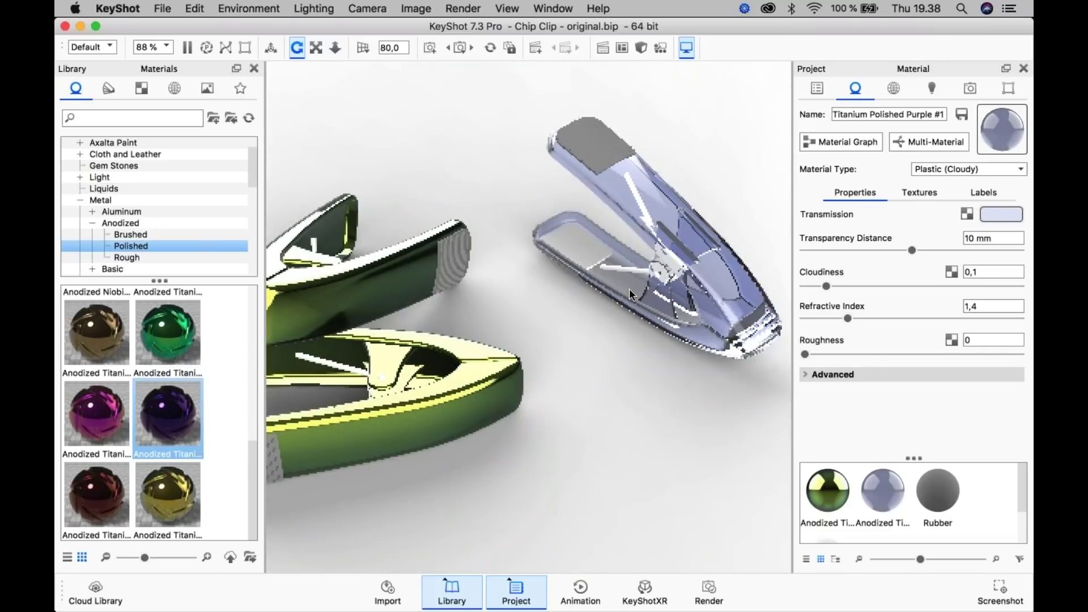
left_click_drag(629, 288, 648, 271)
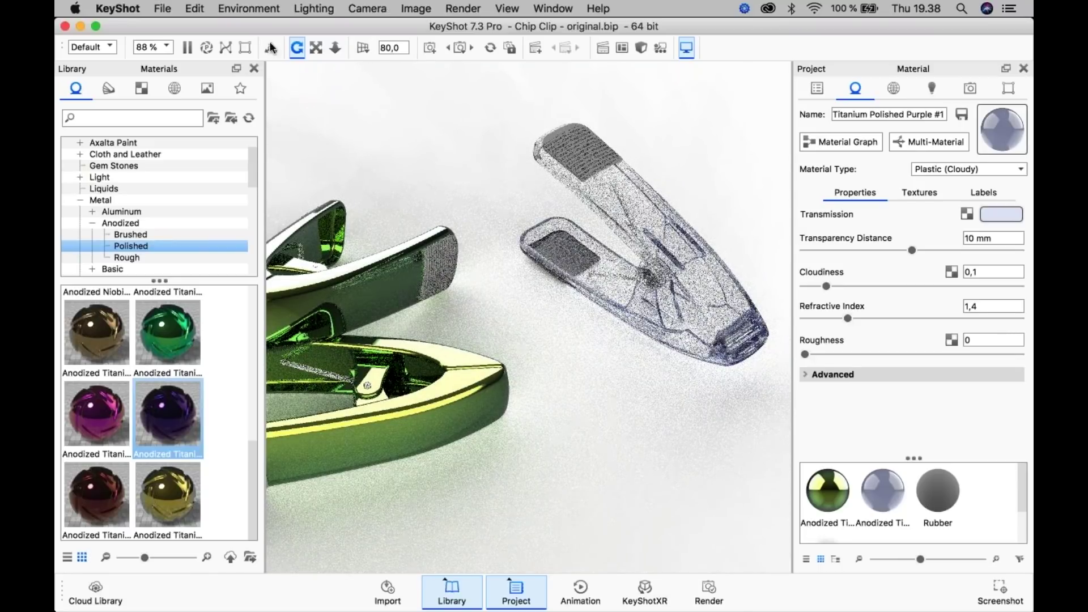
left_click(244, 48)
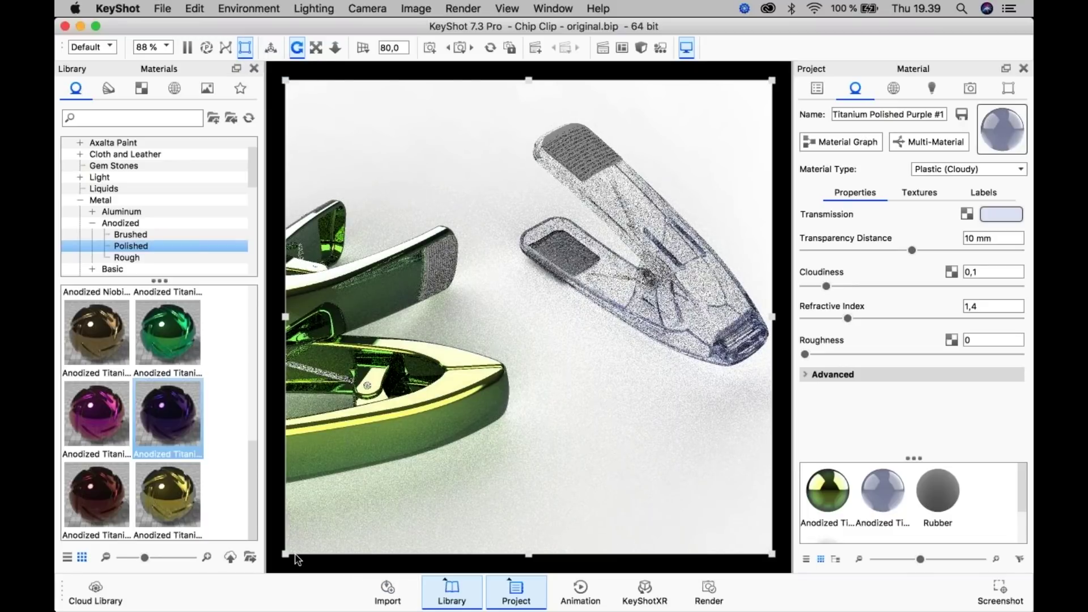
left_click_drag(285, 554, 510, 388)
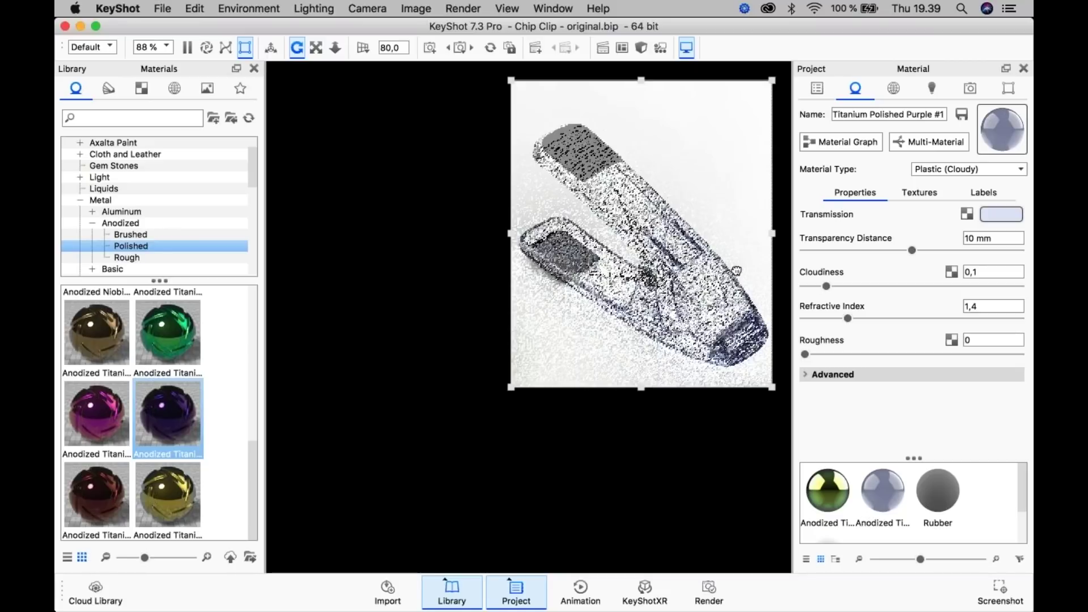
left_click_drag(772, 80, 766, 108)
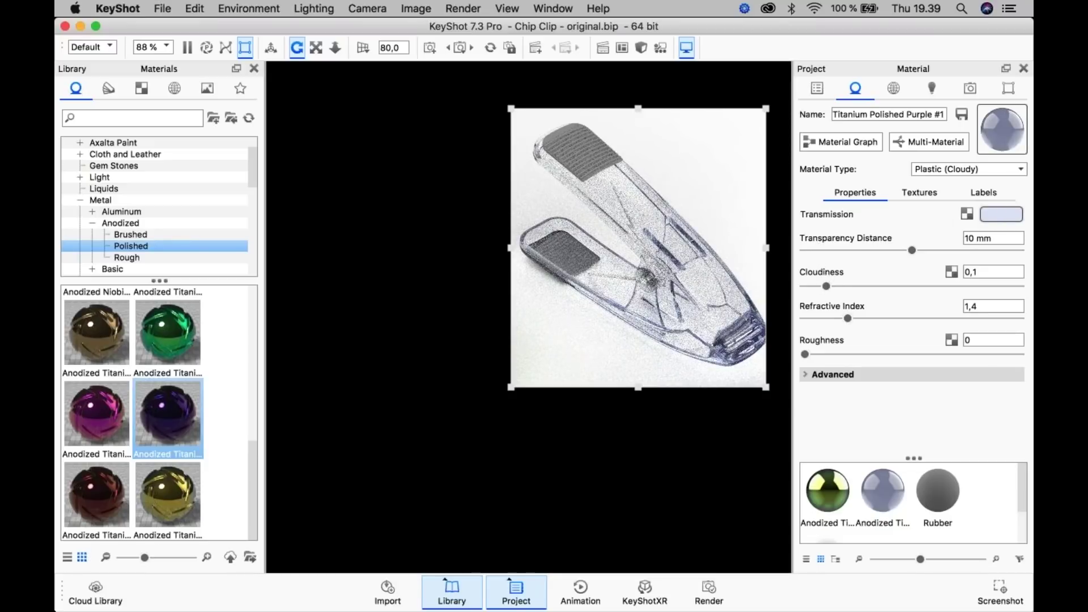
- Set the cloudy plastic's Transmission color to a light purple with RGB 229, 159, 243
left_click(990, 213)
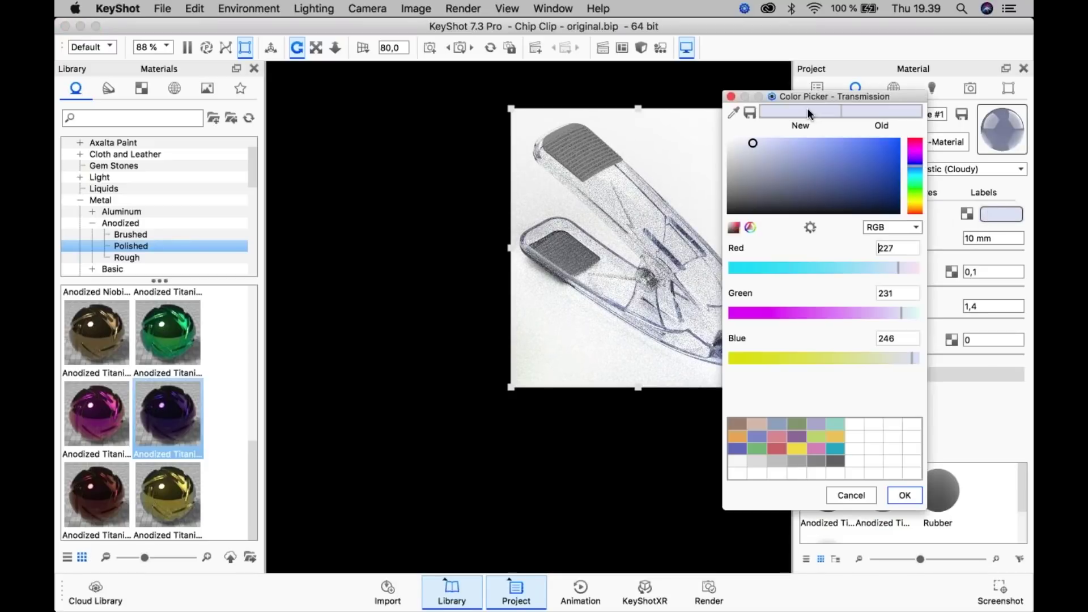
left_click_drag(816, 89, 296, 91)
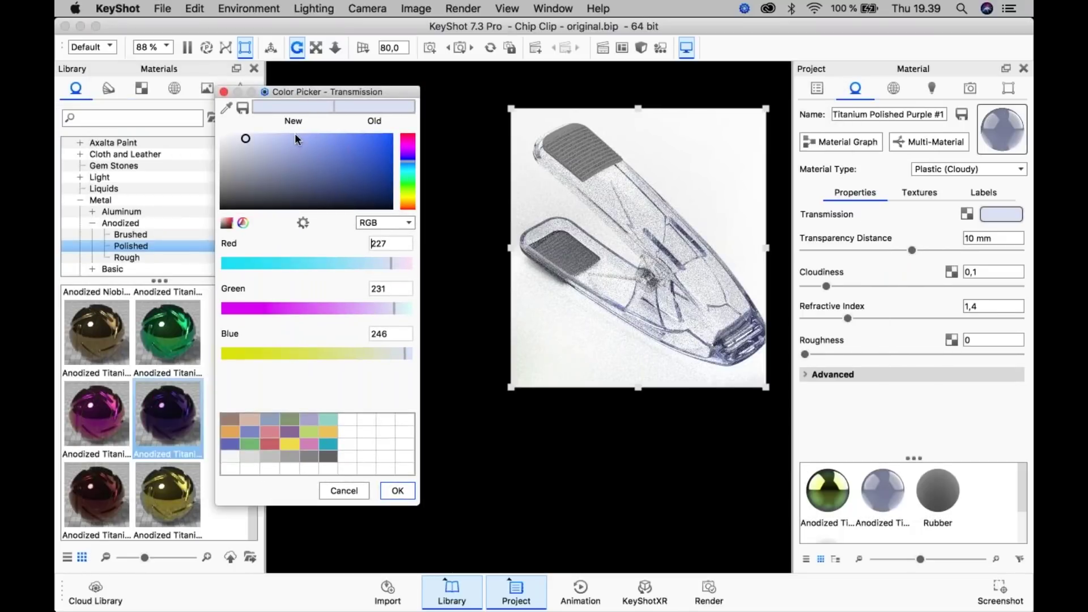
left_click(326, 143)
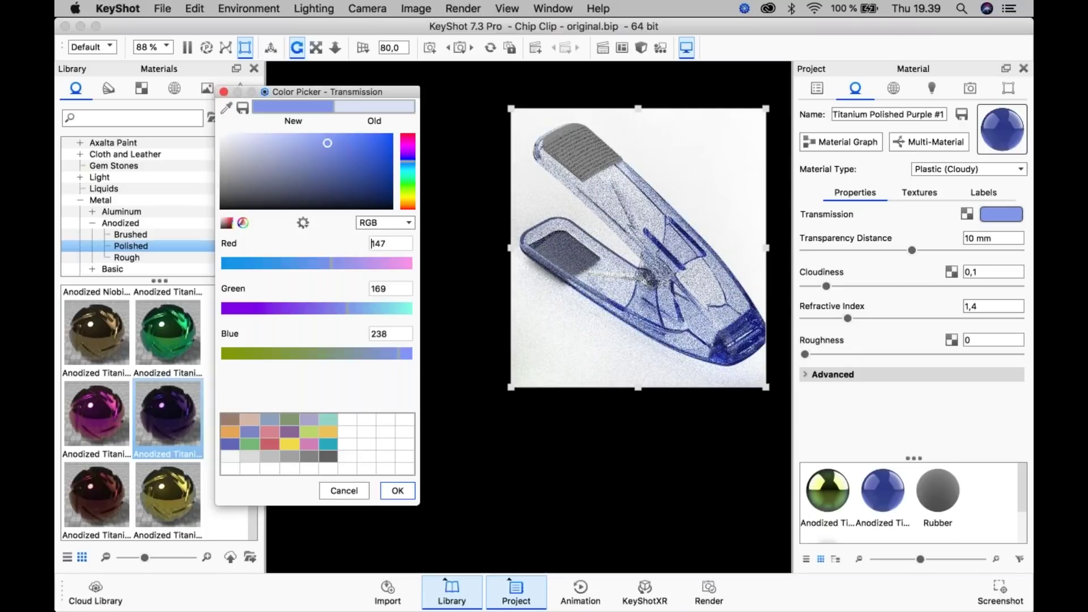
left_click(408, 151)
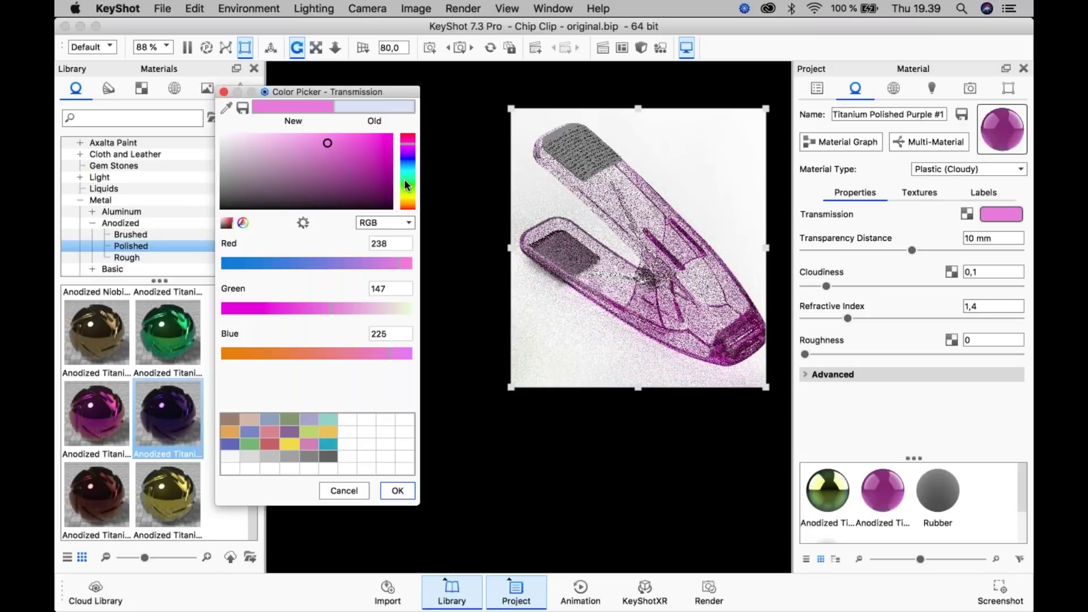
left_click(408, 150)
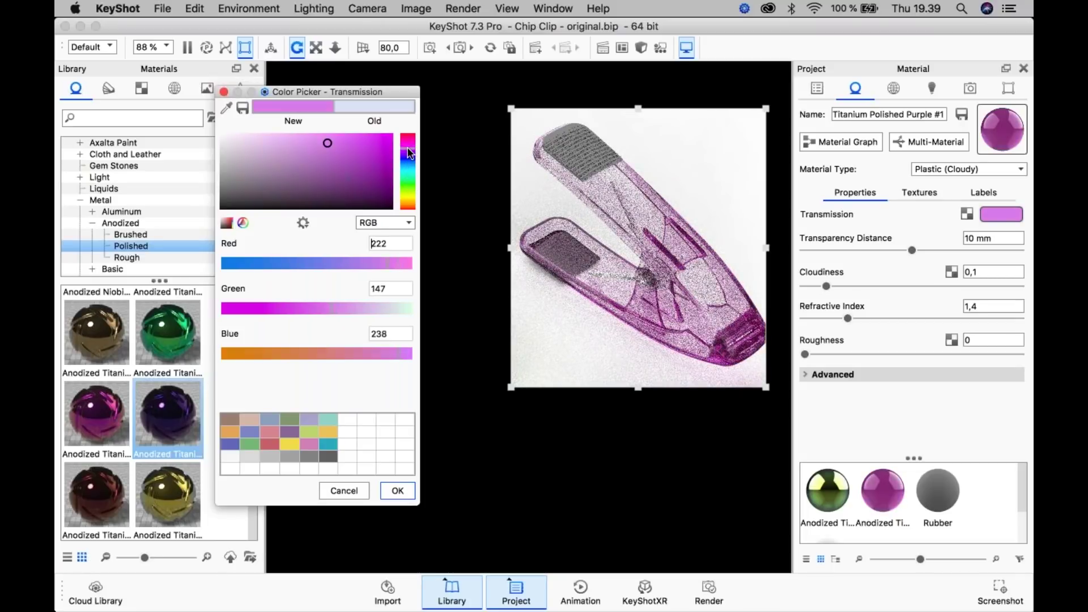
left_click(315, 137)
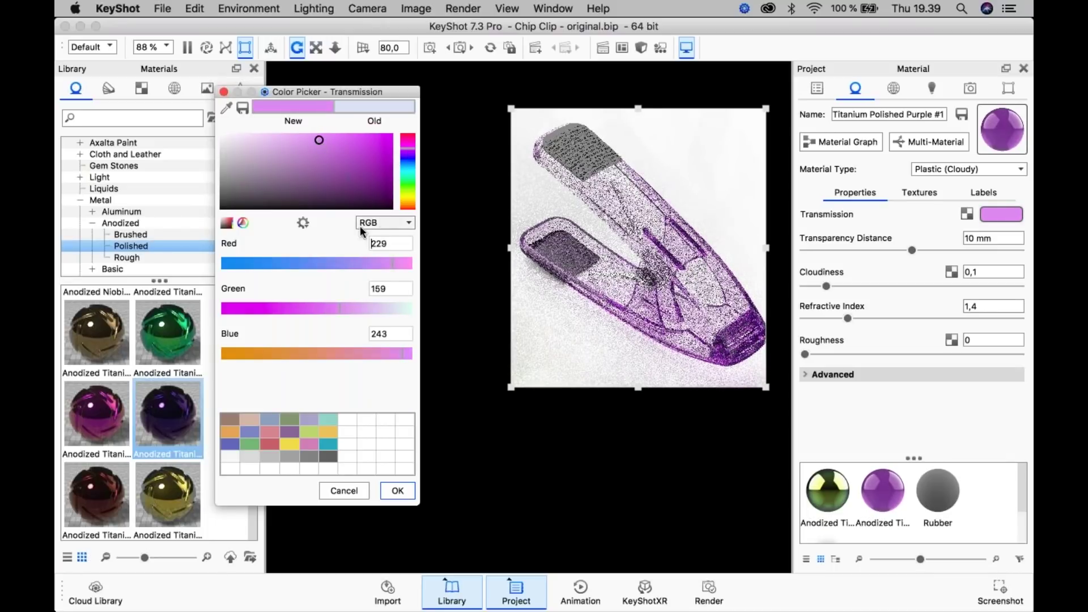
- Switch the Transmission color values to HSV and set the saturation to 30 %
left_click(376, 224)
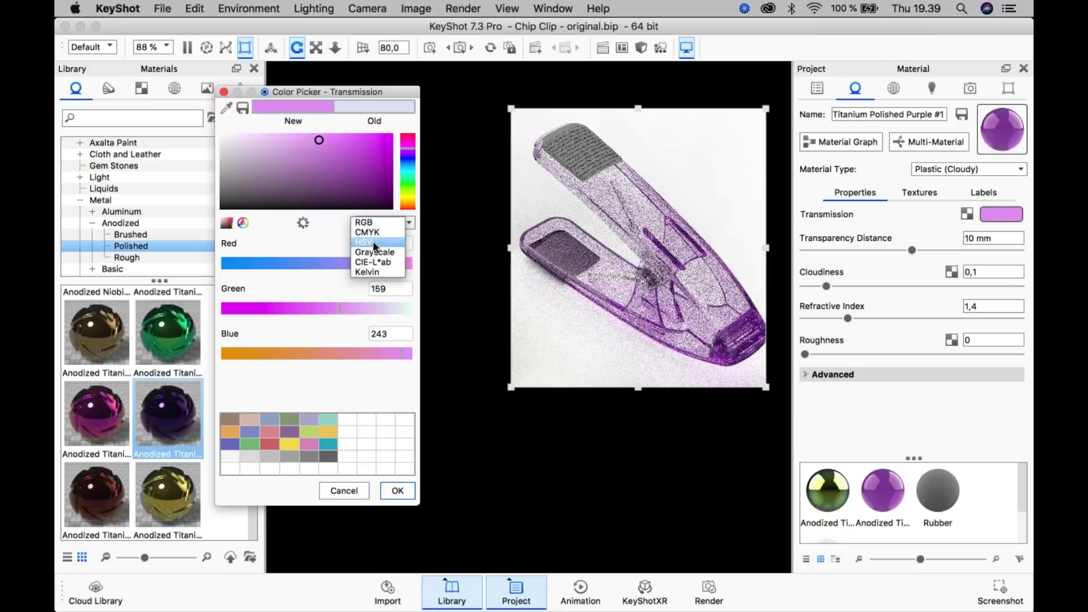
left_click(367, 243)
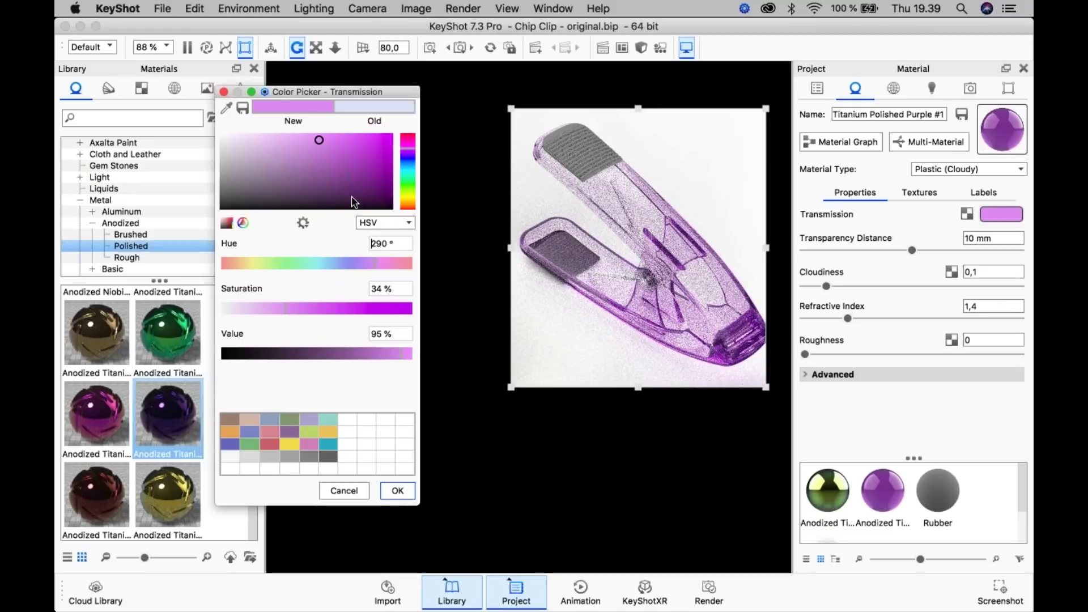
left_click_drag(391, 288, 368, 289)
type("30")
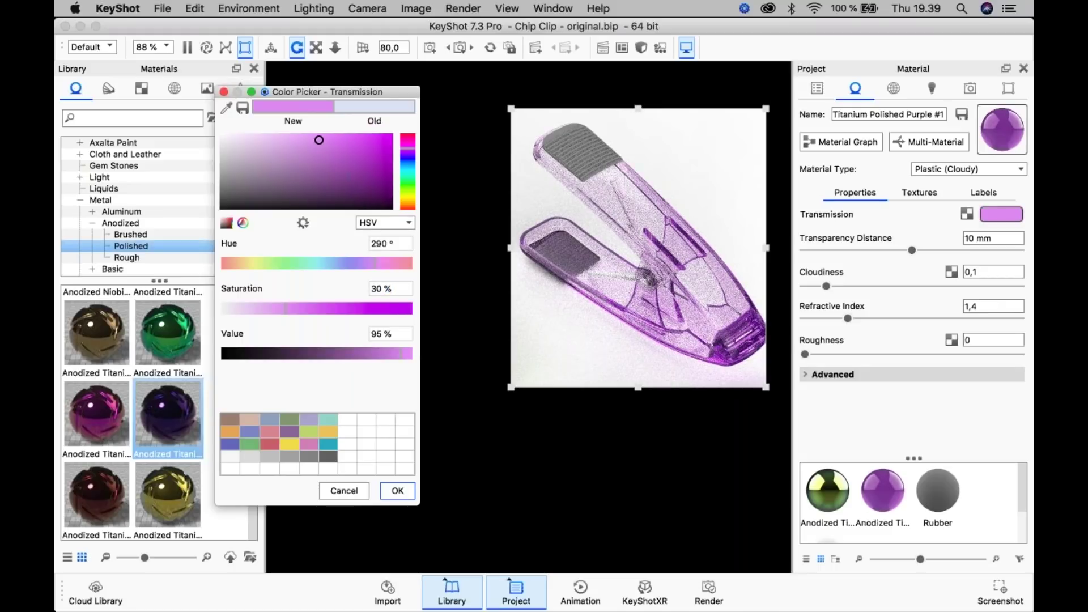
key("Return")
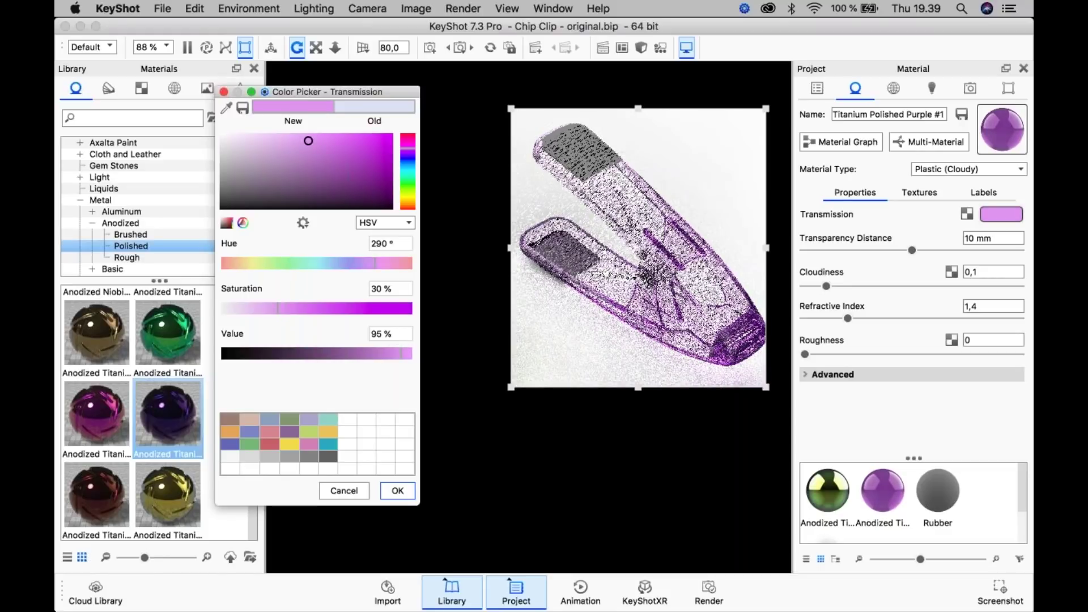
left_click_drag(390, 289, 367, 288)
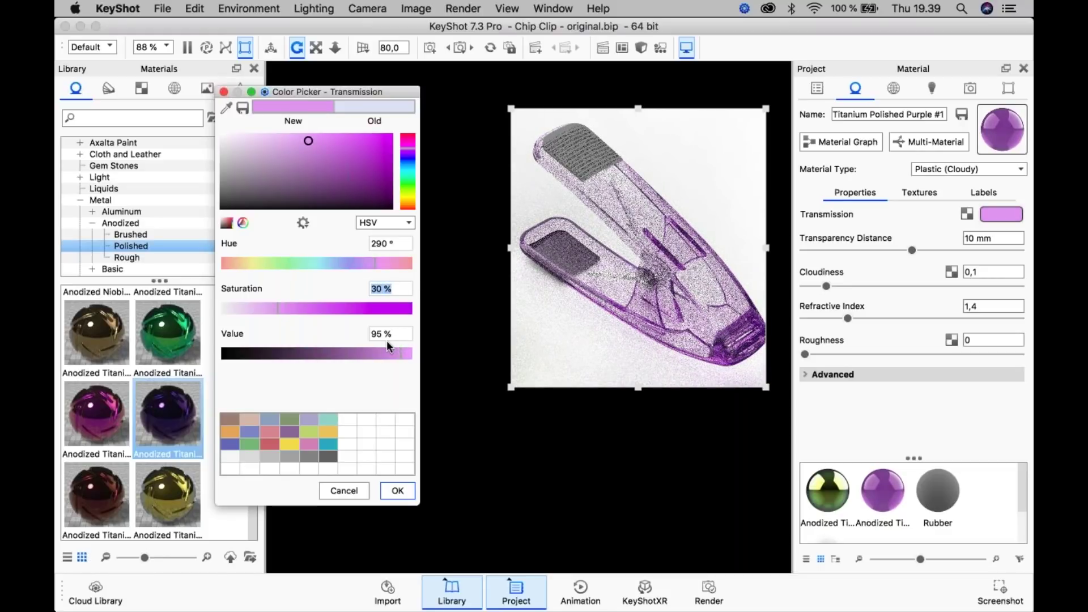
- Try the Transmission color's HSV value at 100 %, set it back to 95 %, and accept the color
left_click_drag(397, 334, 358, 331)
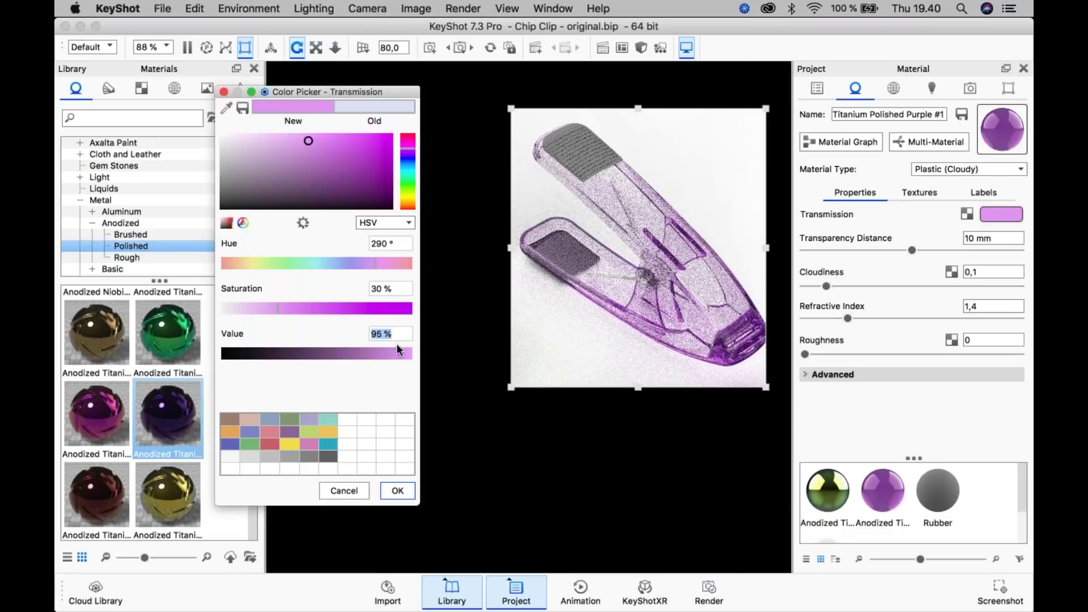
type("100")
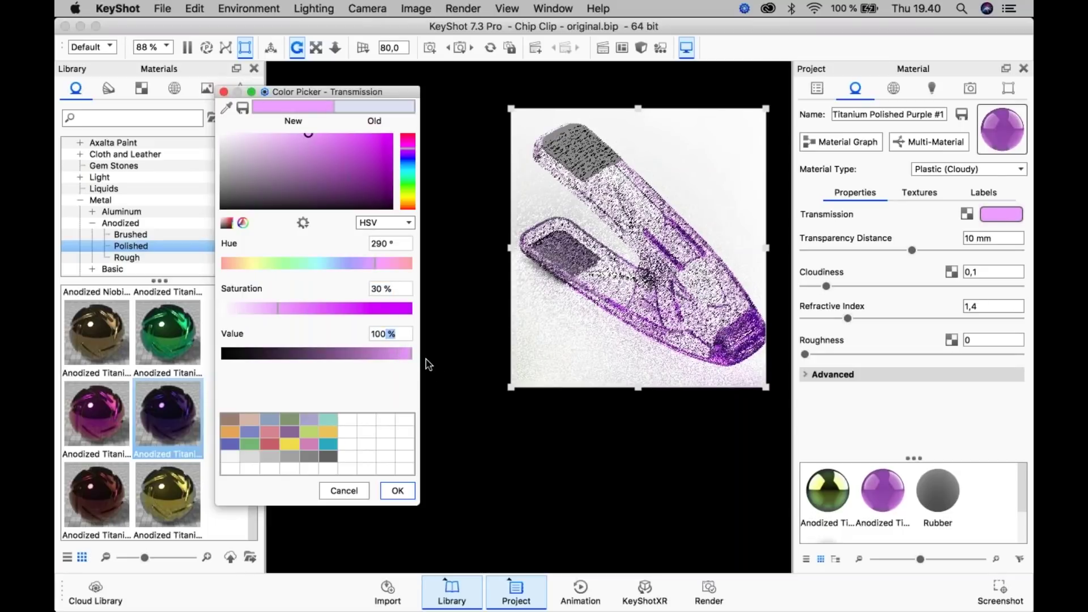
left_click_drag(389, 333, 369, 334)
type("95")
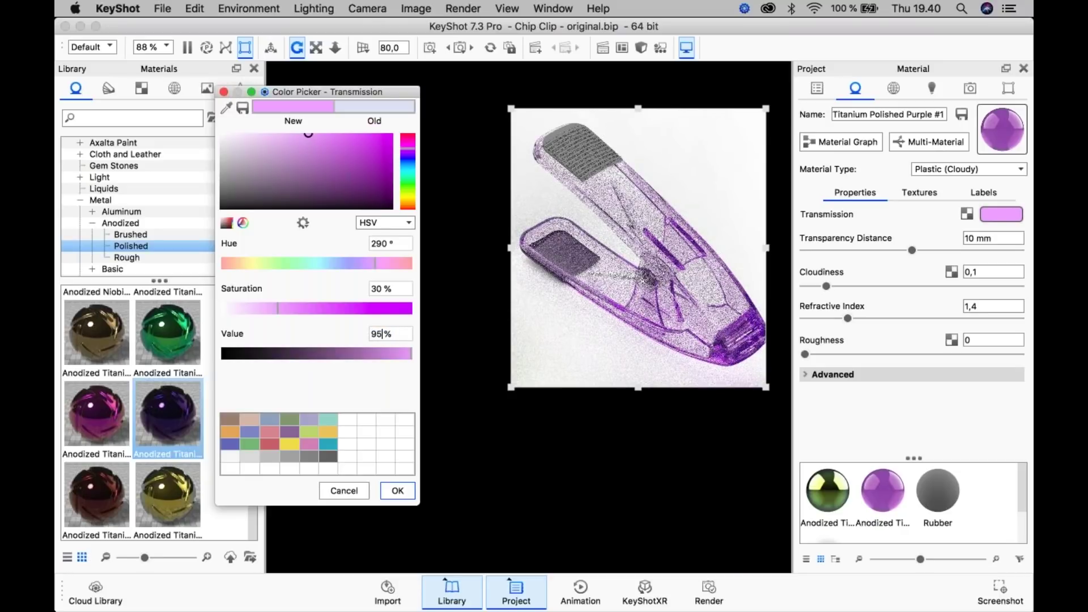
key("Return")
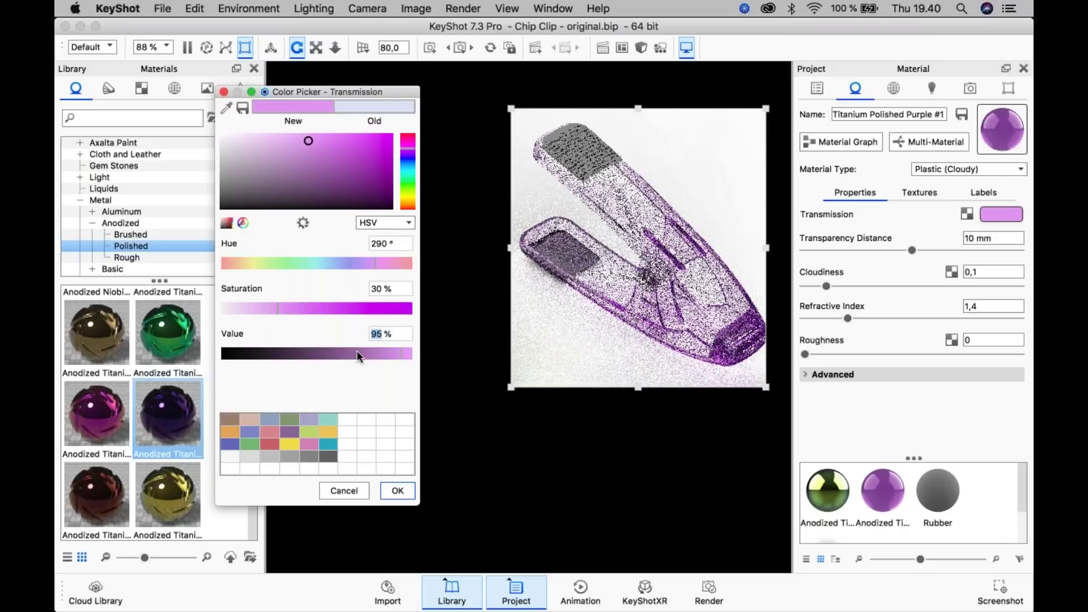
left_click(395, 491)
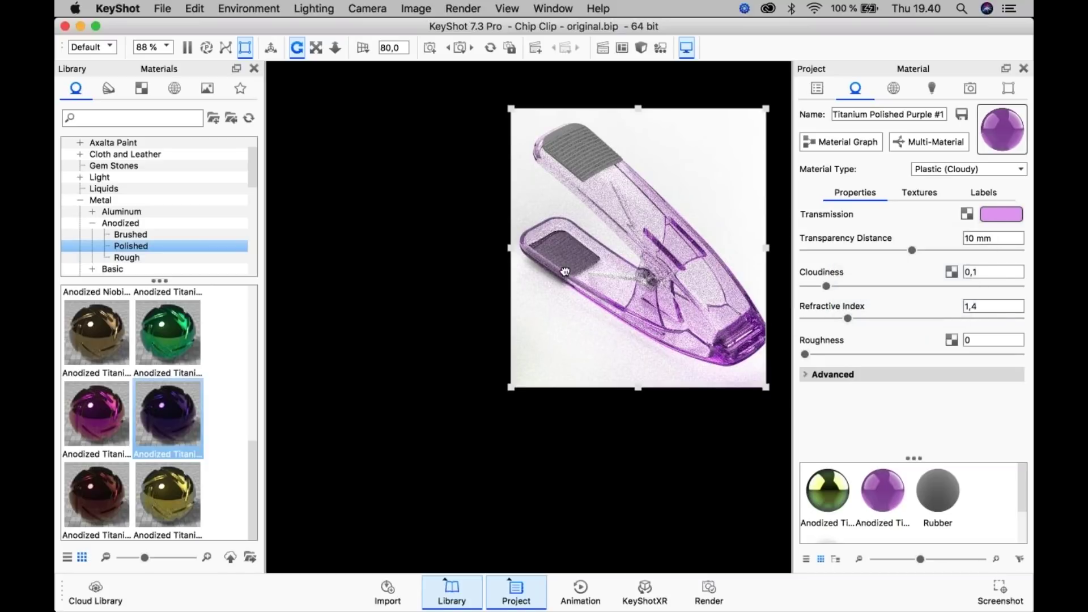
- Test the cloudy plastic's Transparency Distance at about 1,289 mm, 100 mm and 10 mm, and leave it at 5 mm
left_click_drag(910, 253, 817, 252)
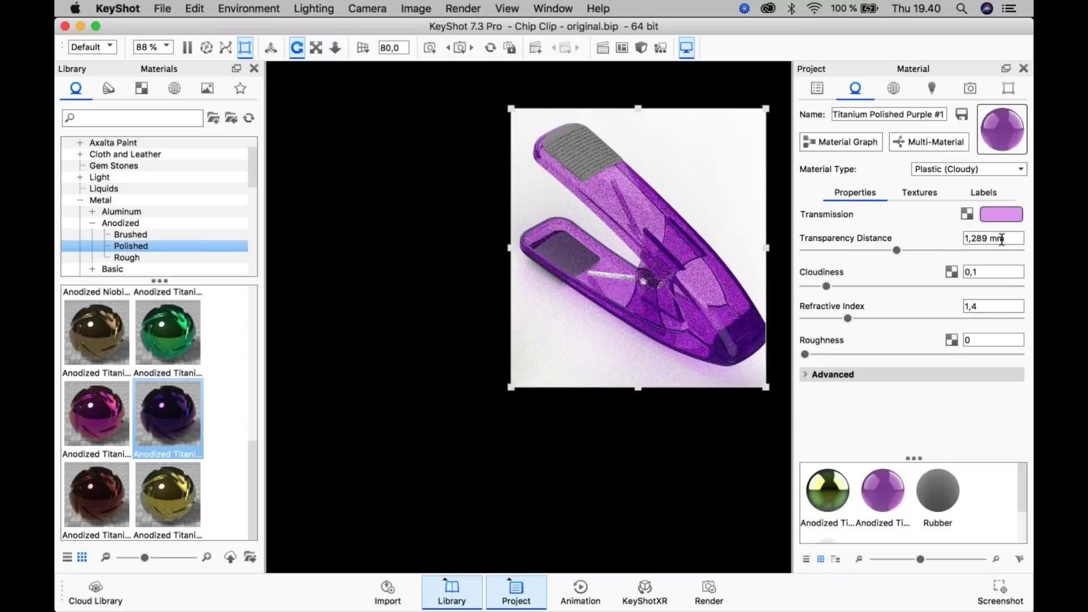
left_click(985, 238)
type("100")
key("Return")
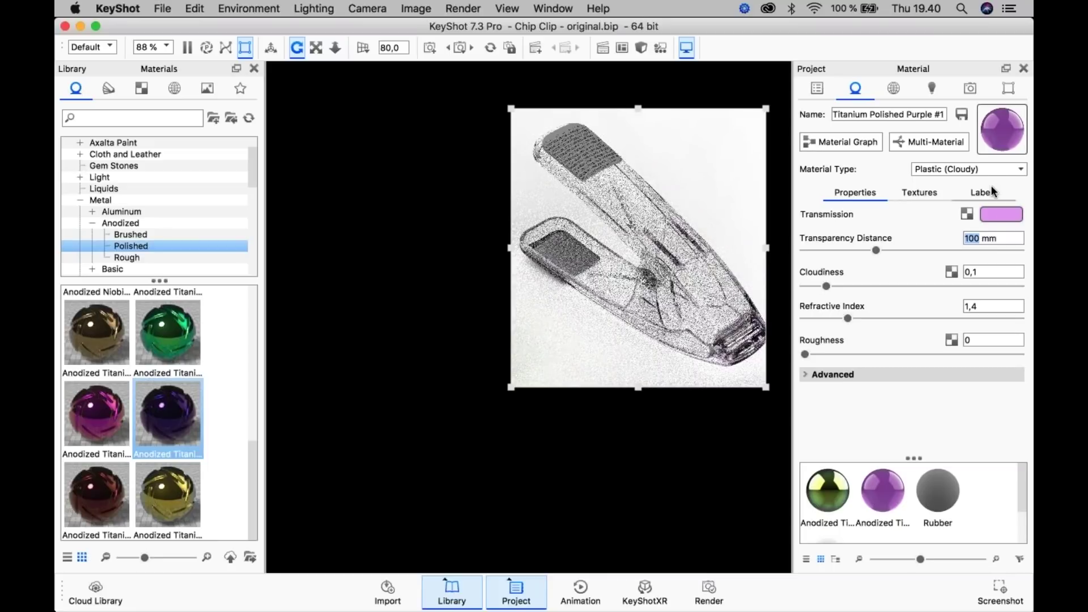
type("10")
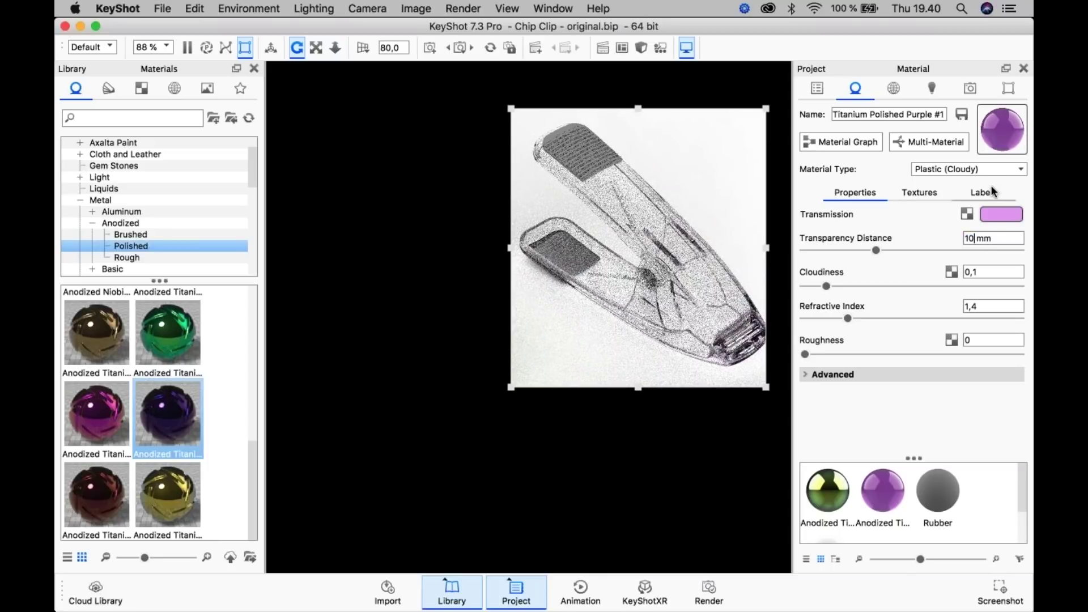
key("Return")
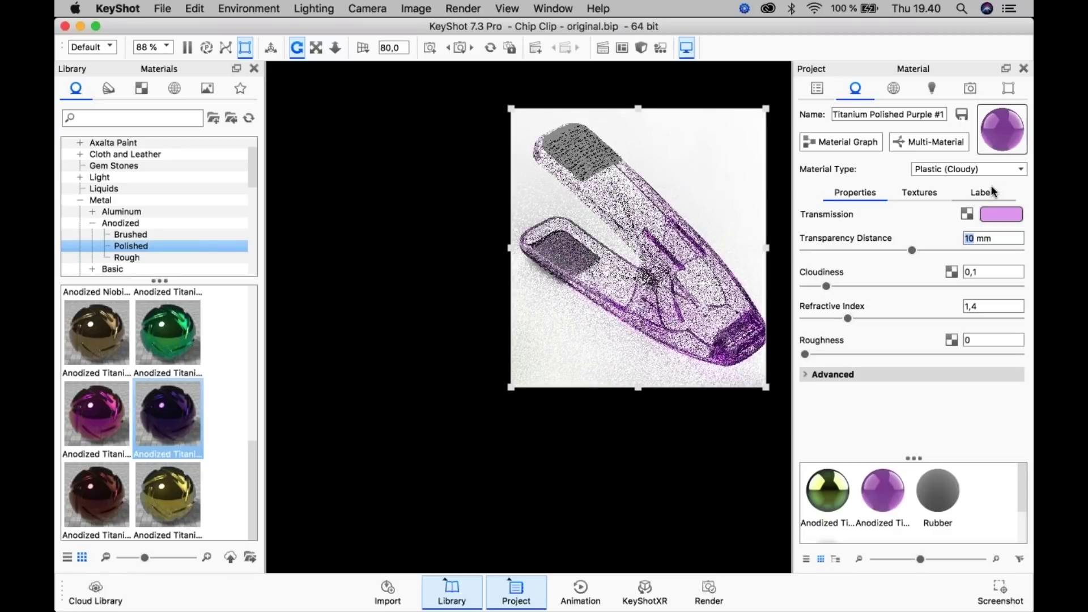
type("5")
key("Return")
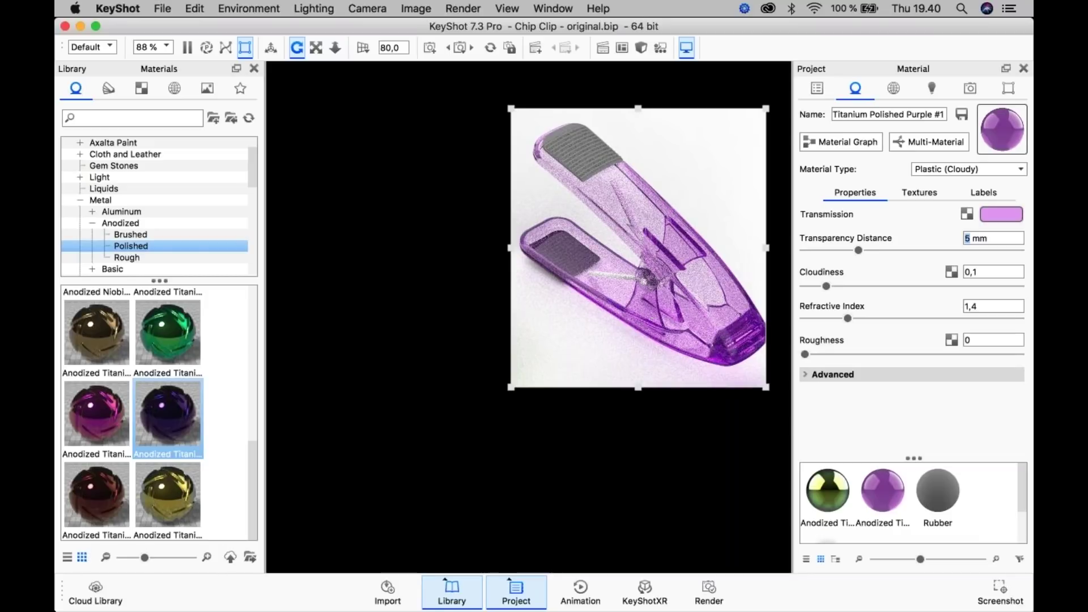
left_click_drag(654, 315, 596, 331)
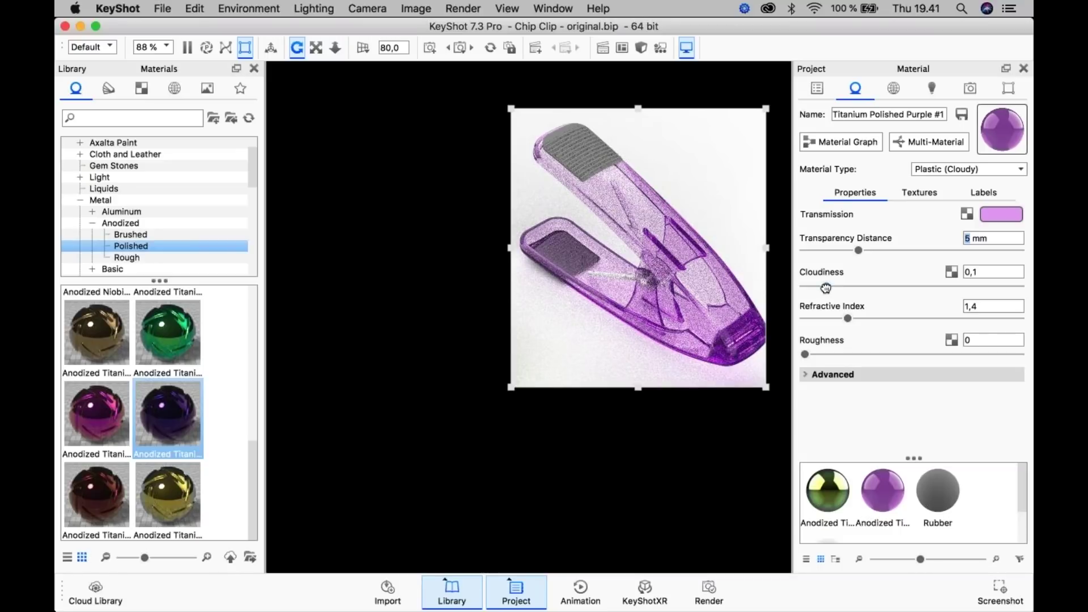
- Test the cloudy plastic's Cloudiness at 0 and set it to 0,7
left_click_drag(825, 288, 764, 293)
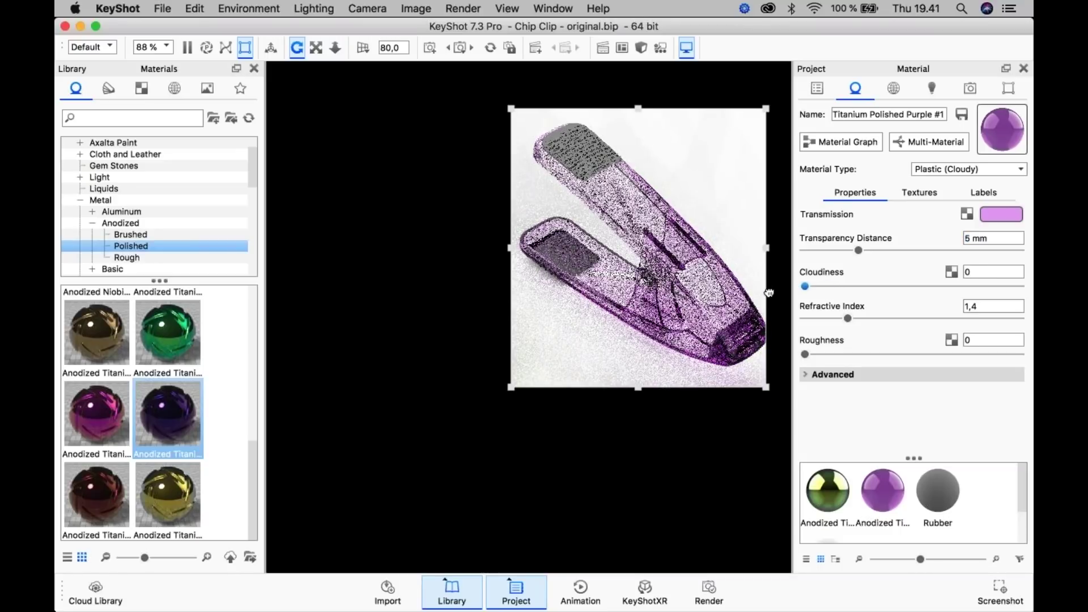
left_click_drag(1008, 287, 956, 292)
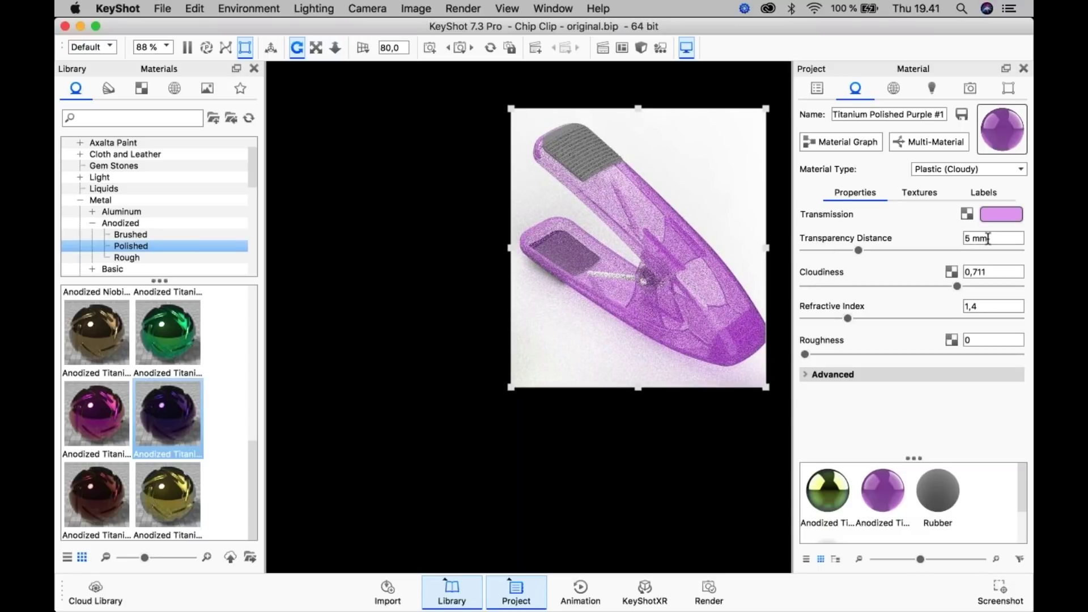
left_click(991, 273)
key("BackSpace")
key("BackSpace")
key("Return")
- Try Transparency Distances of 2 mm and 1 mm on the cloudy plastic and return the setting to 5 mm
left_click(980, 239)
type("2")
key("Return")
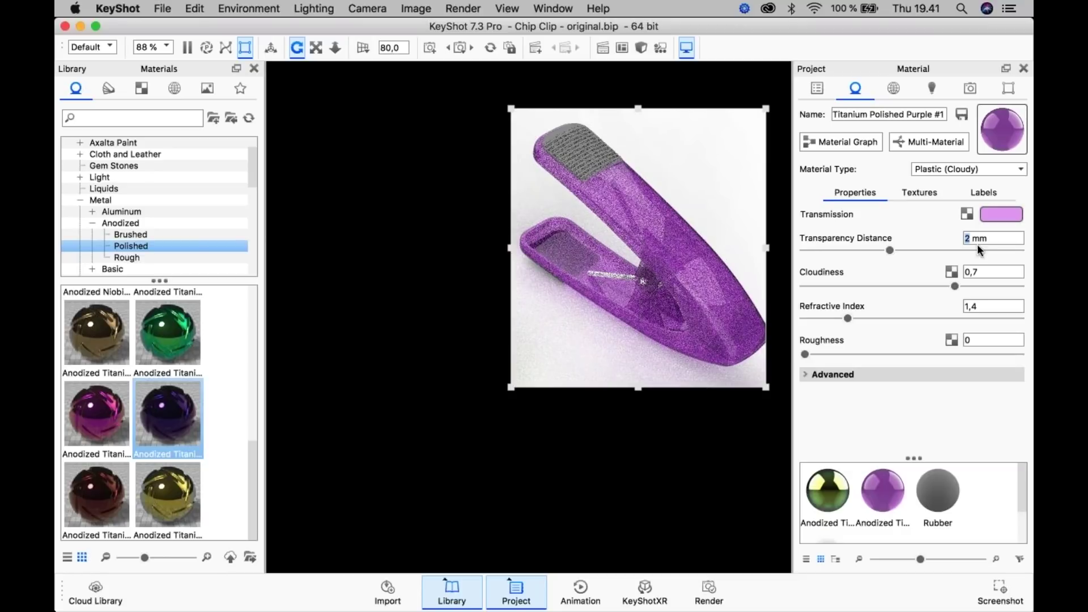
mouse_move(977, 243)
type("1")
key("Return")
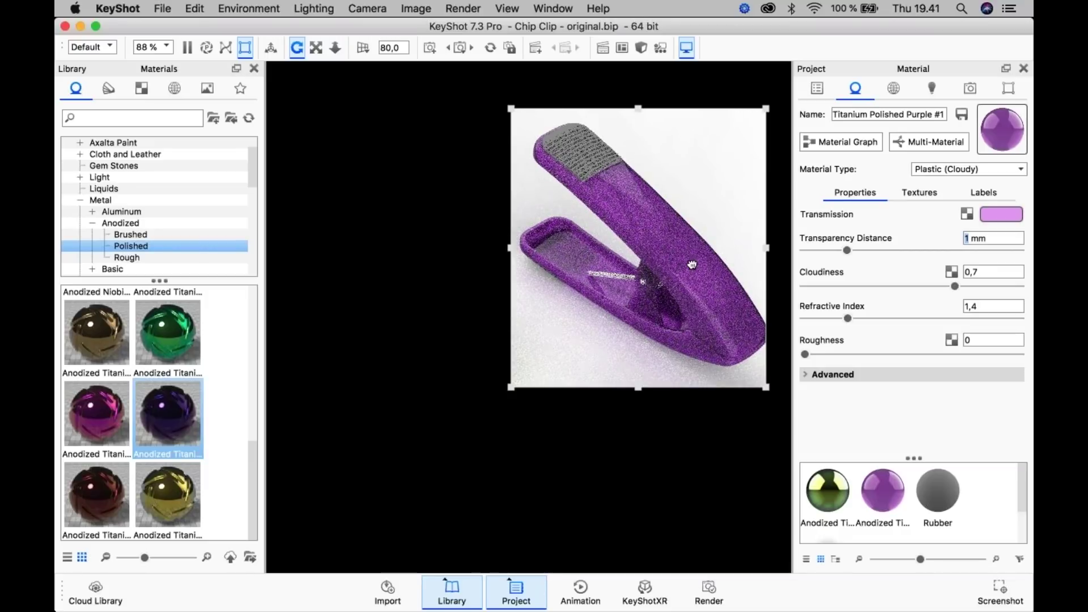
left_click(998, 251)
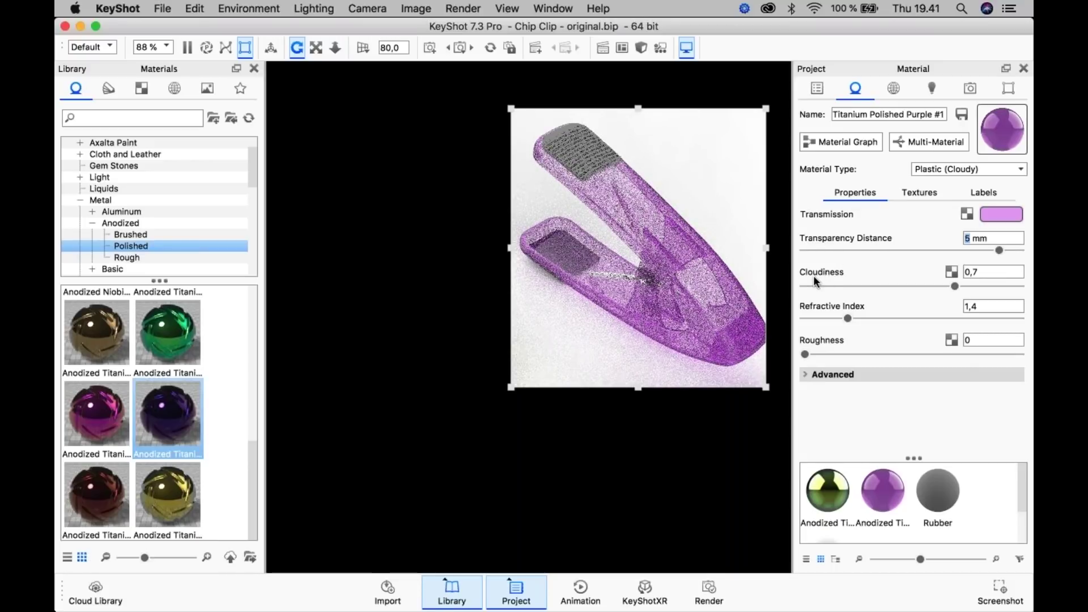
mouse_move(809, 253)
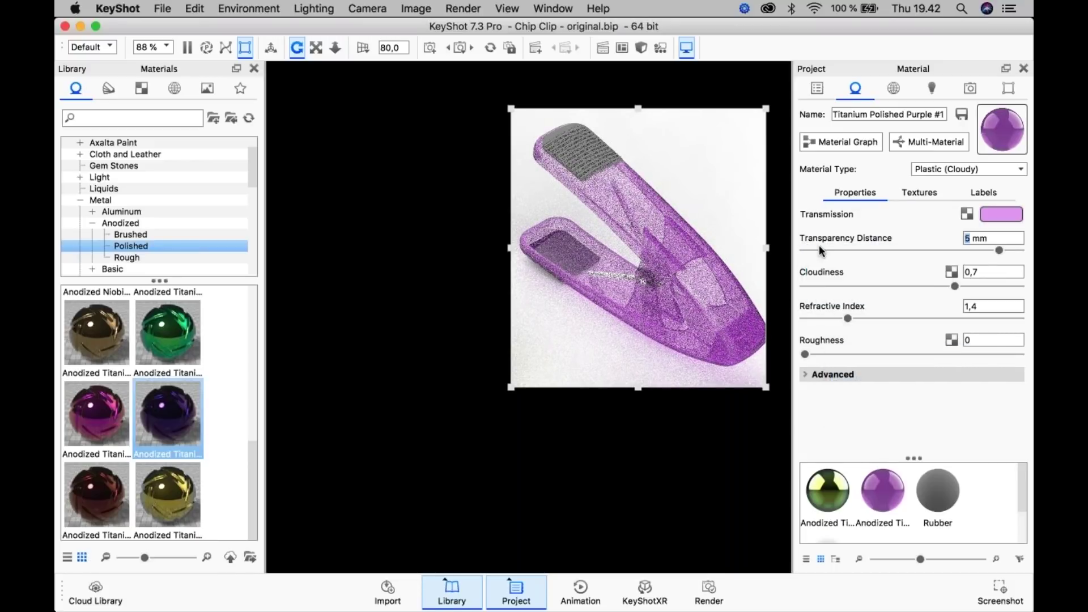
- Set the cloudy plastic's Cloudiness to 0,8
left_click(980, 271)
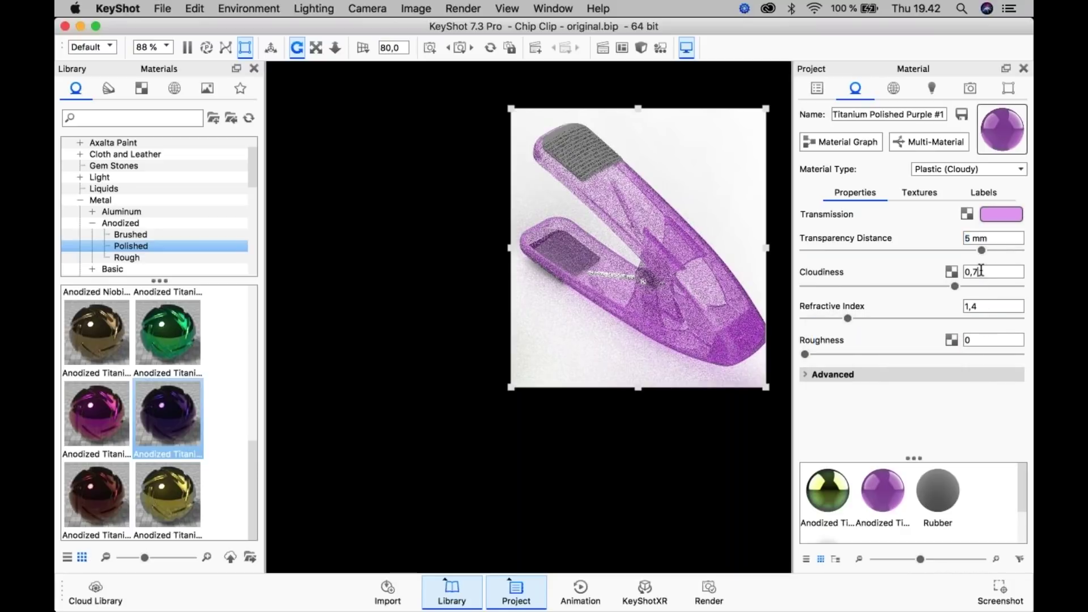
type("8")
key("Return")
left_click_drag(987, 235, 977, 234)
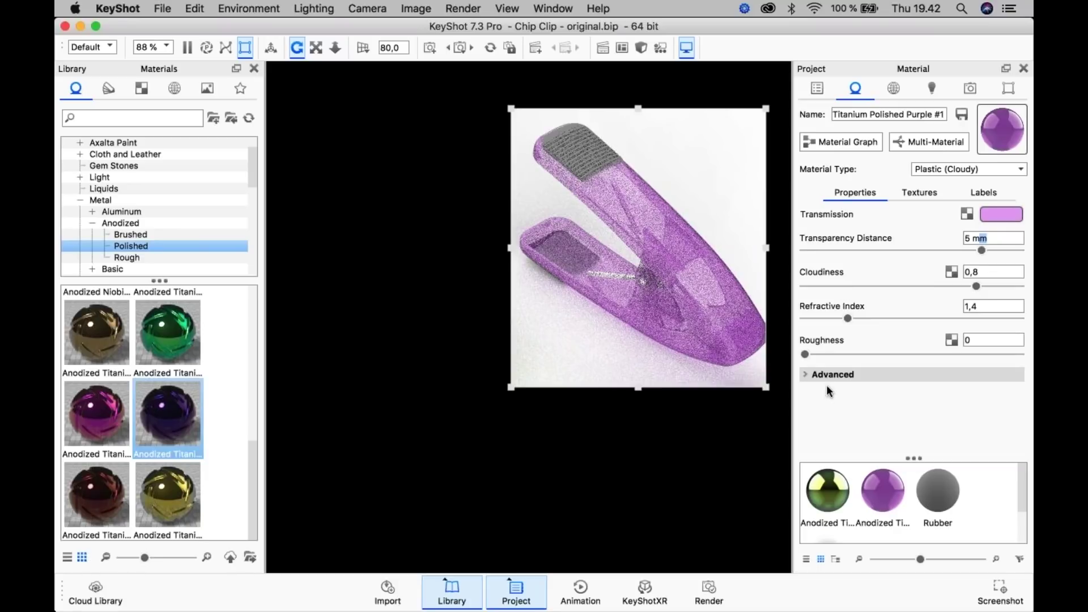
- Expand the cloudy plastic's advanced settings, test Scattering Directionality at -0,828 and set it to 0,784
left_click(867, 368)
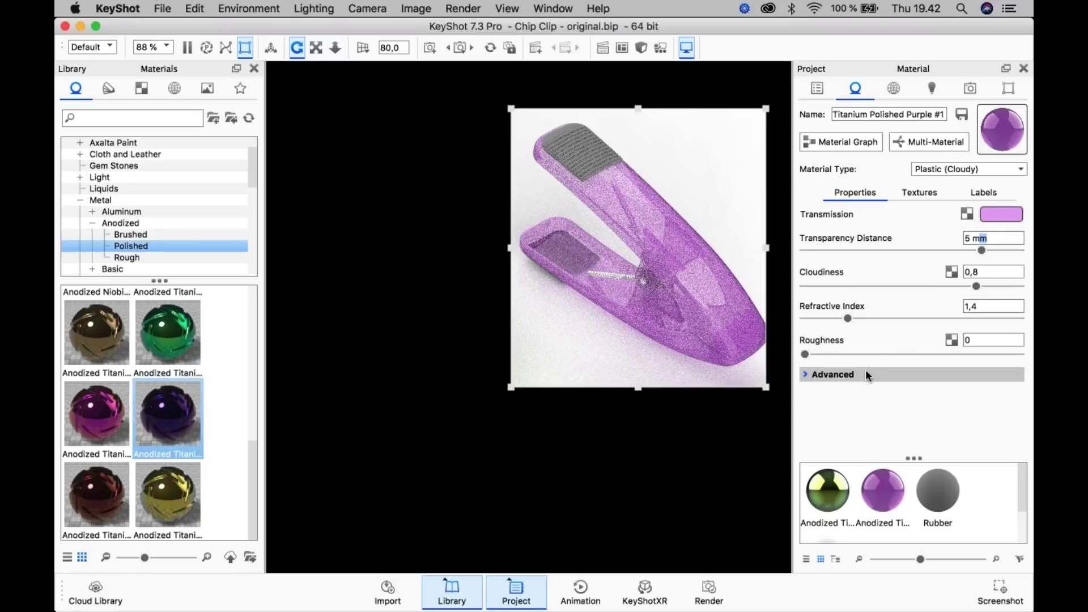
scroll(864, 371, "down", 1)
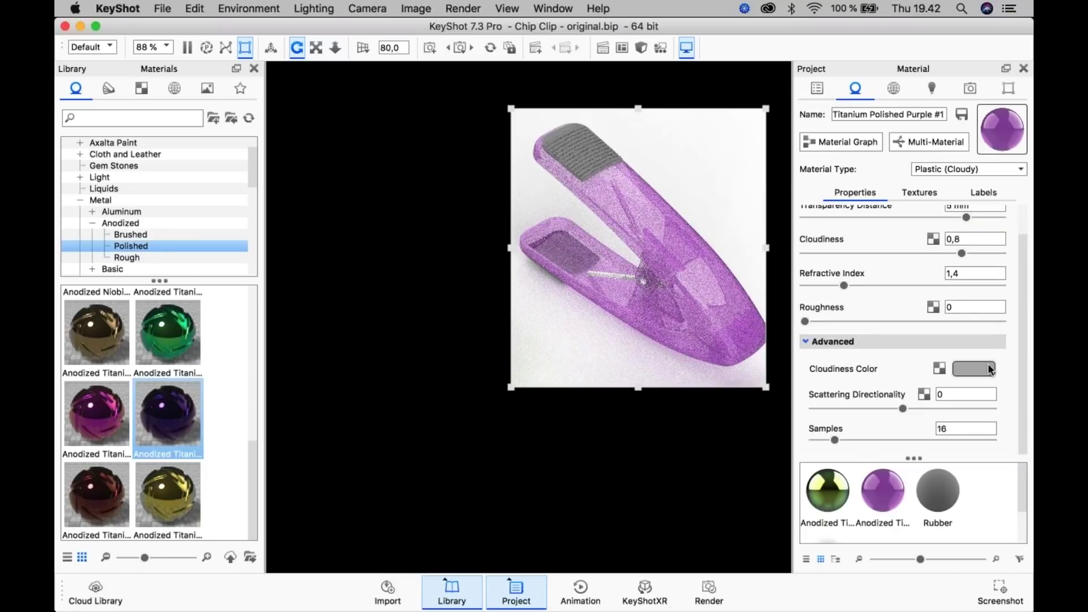
left_click(902, 408)
left_click_drag(902, 408, 830, 409)
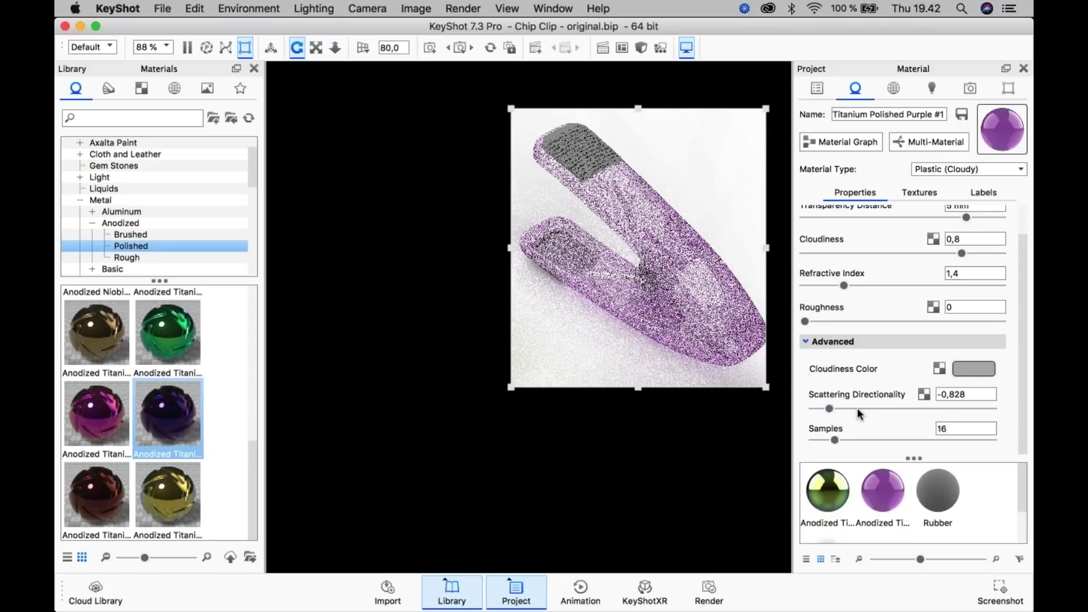
left_click_drag(830, 409, 836, 408)
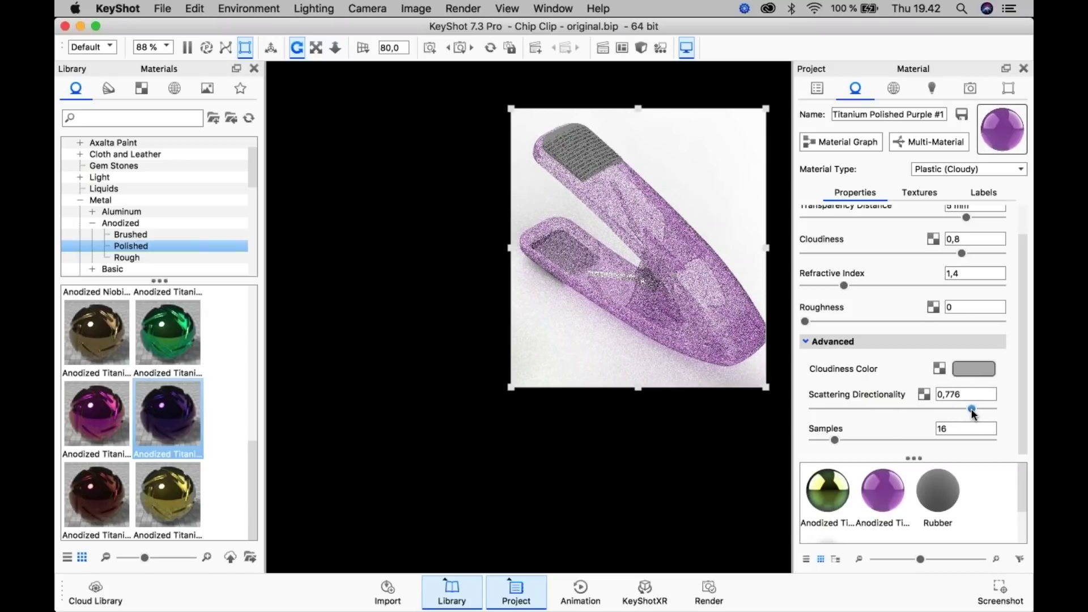
left_click_drag(971, 409, 973, 409)
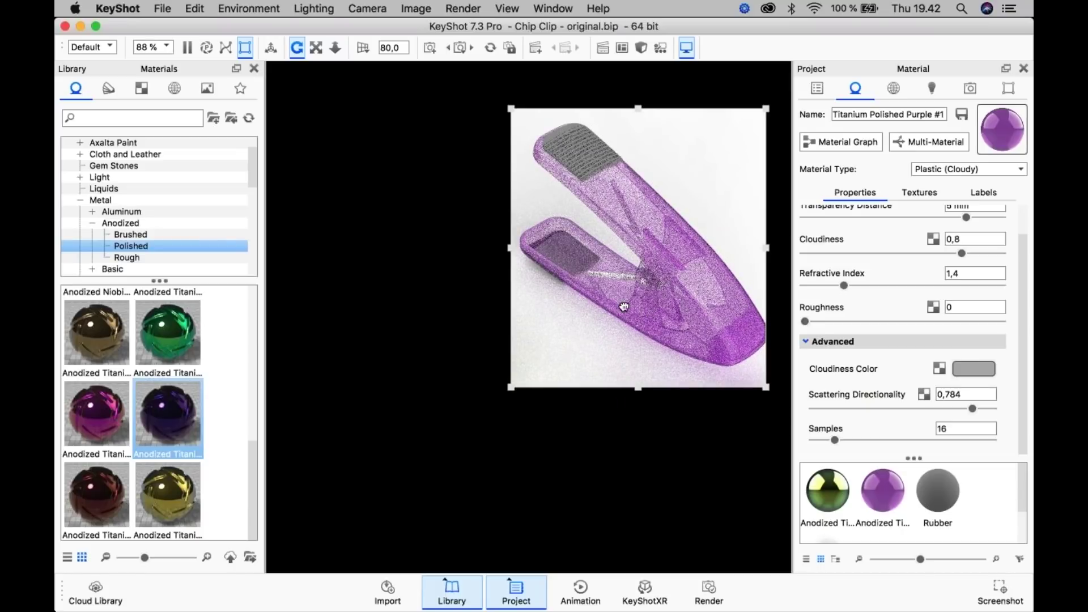
- Turn off the render region so the whole scene with the green clips renders again
scroll(661, 308, "down", 3)
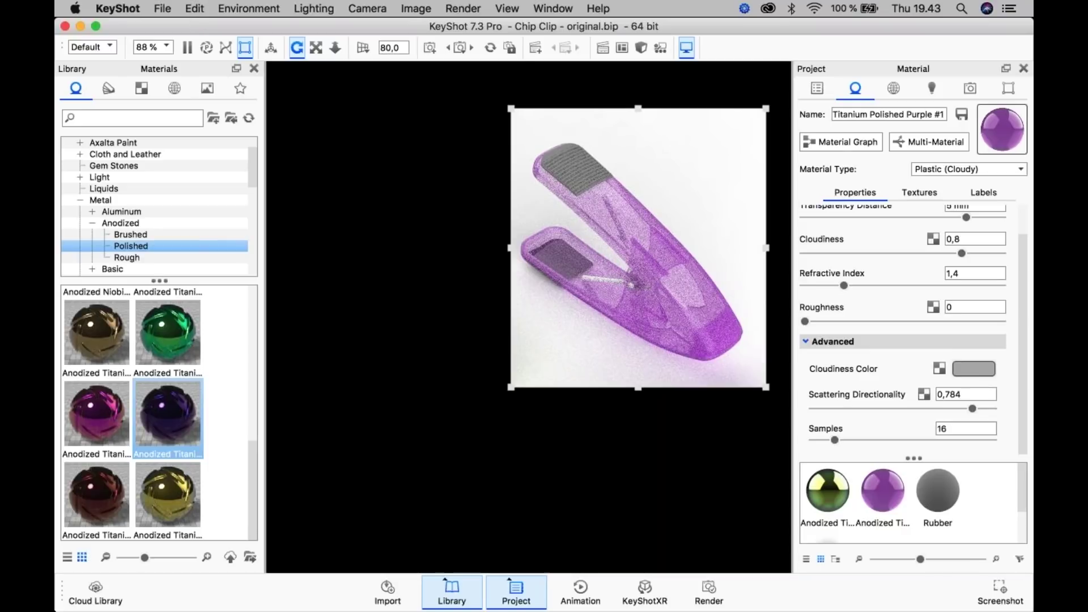
left_click(245, 49)
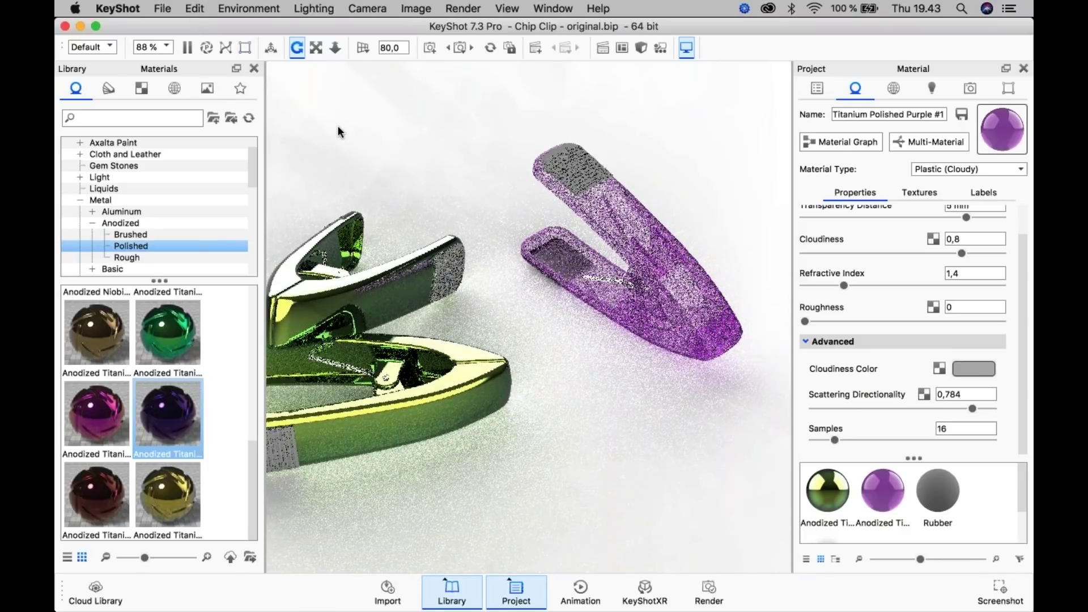
left_click_drag(434, 277, 342, 329)
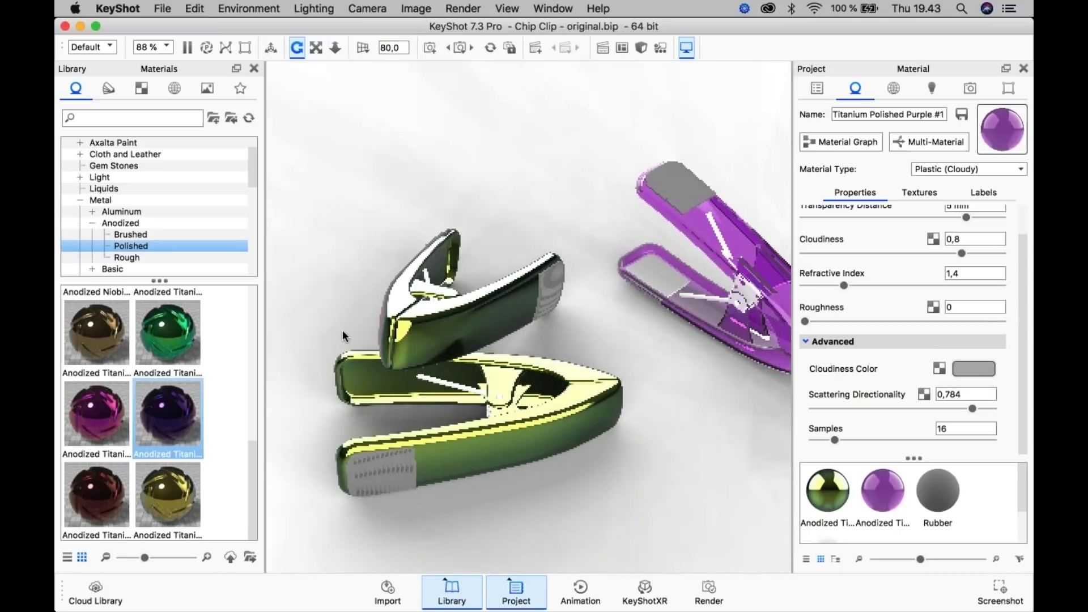
- Unlink the material on the front grip of the upper green clip
right_click(434, 322)
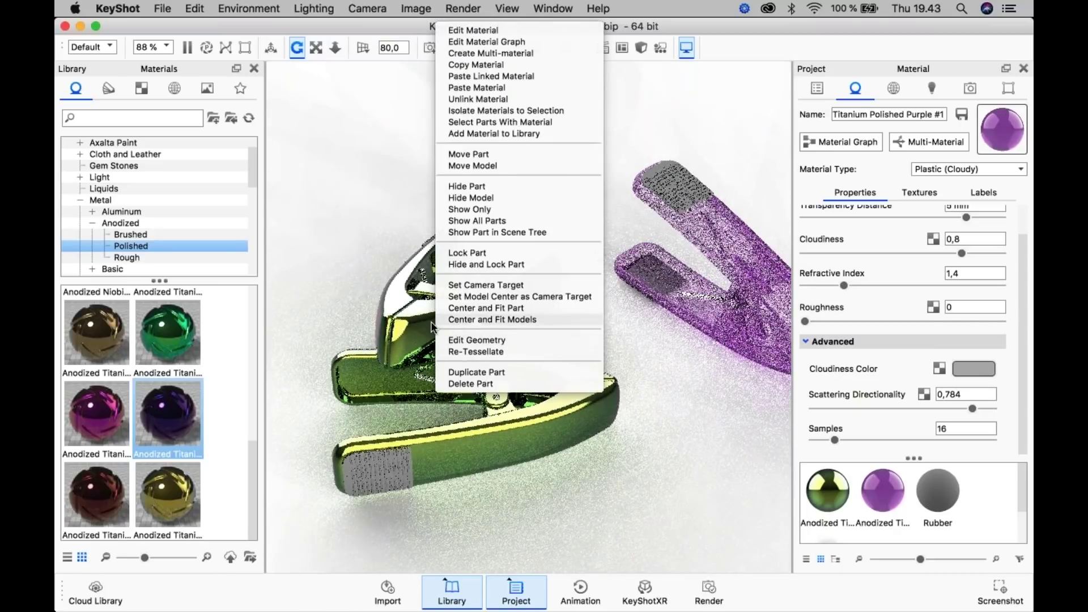
left_click(415, 326)
right_click(491, 311)
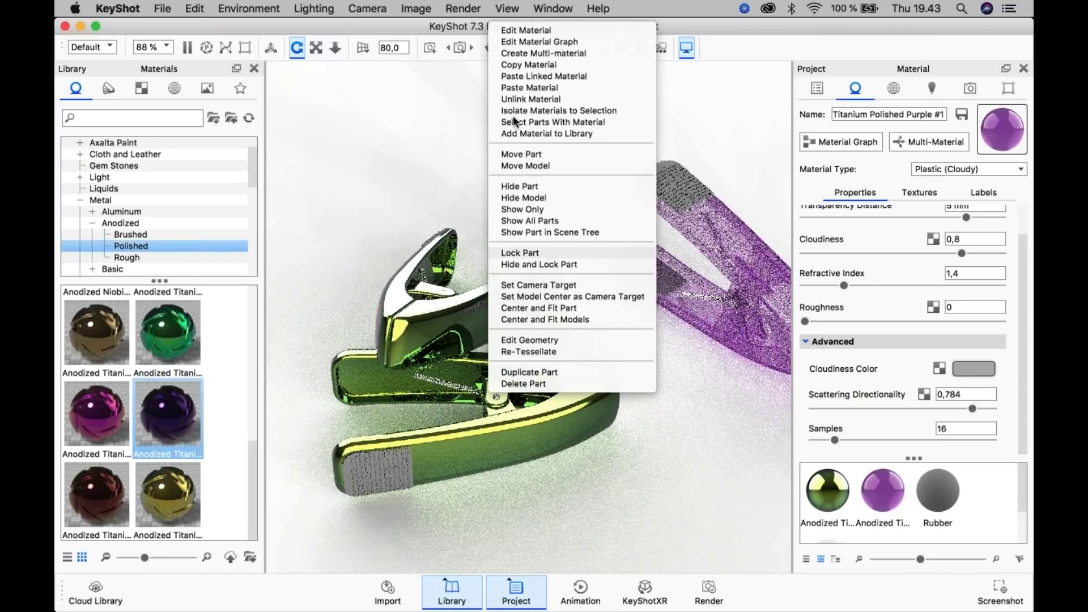
left_click(532, 100)
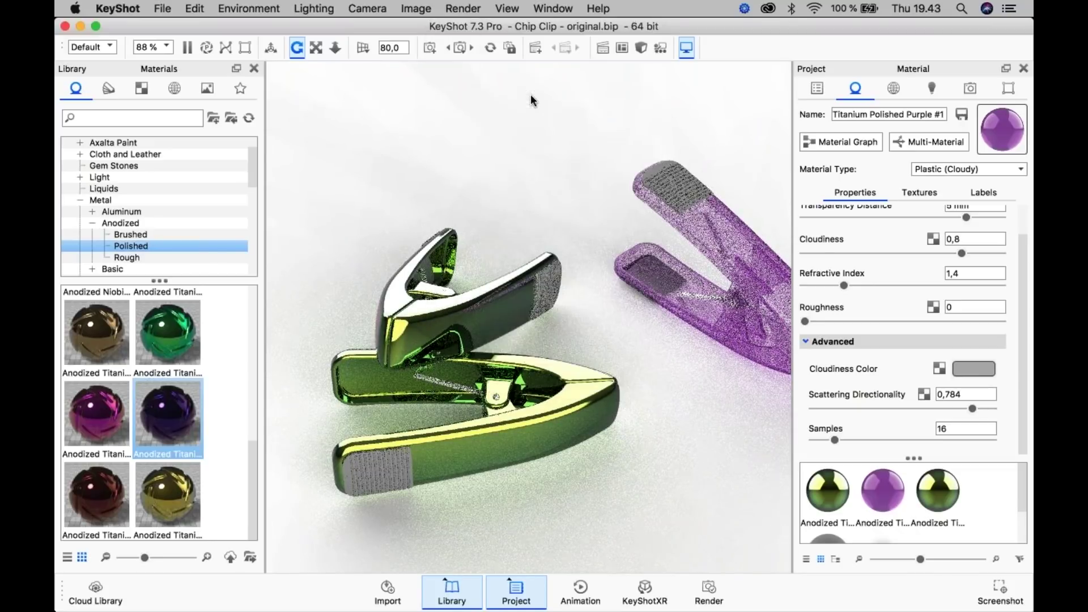
- Search the material library for "metallic pain" and apply Paint Metallic Deep Cobalt Blue to the upper green clip's unlinked front grip
double_click(483, 322)
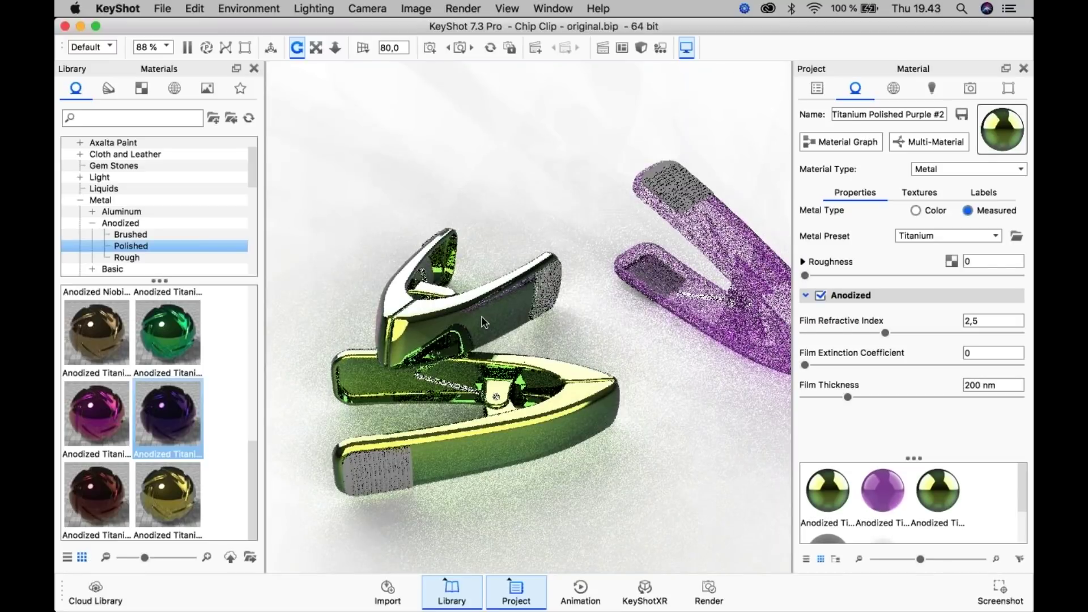
left_click(942, 170)
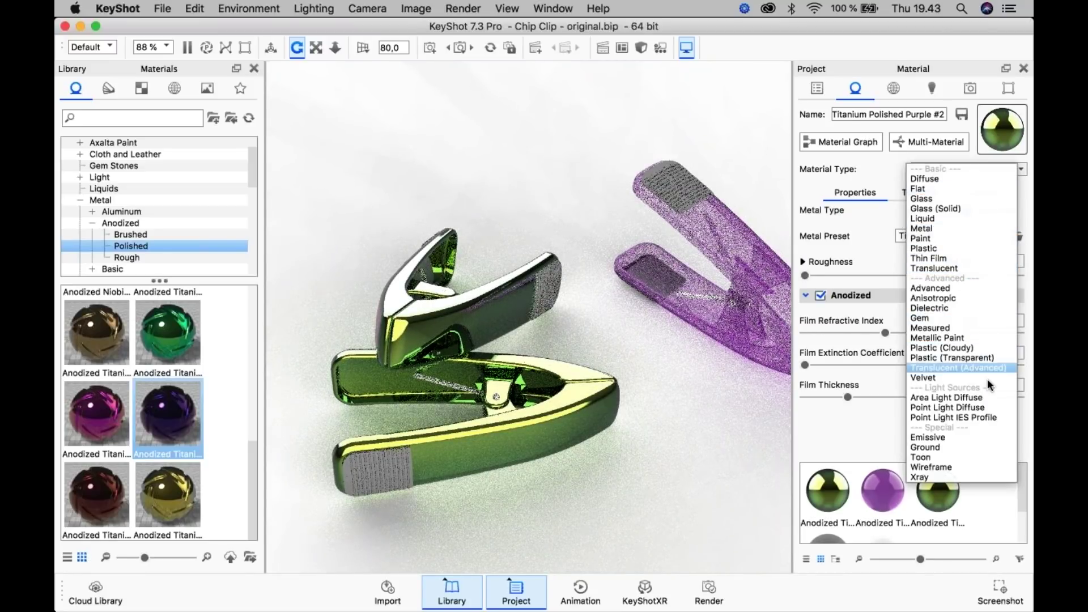
left_click(556, 31)
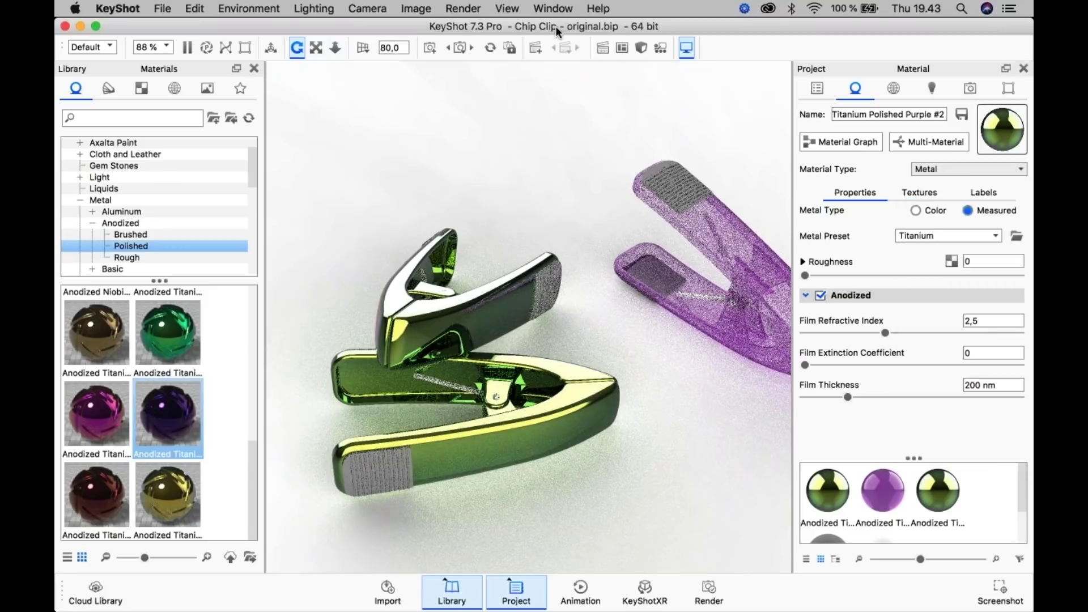
left_click(109, 119)
type("metallic pain")
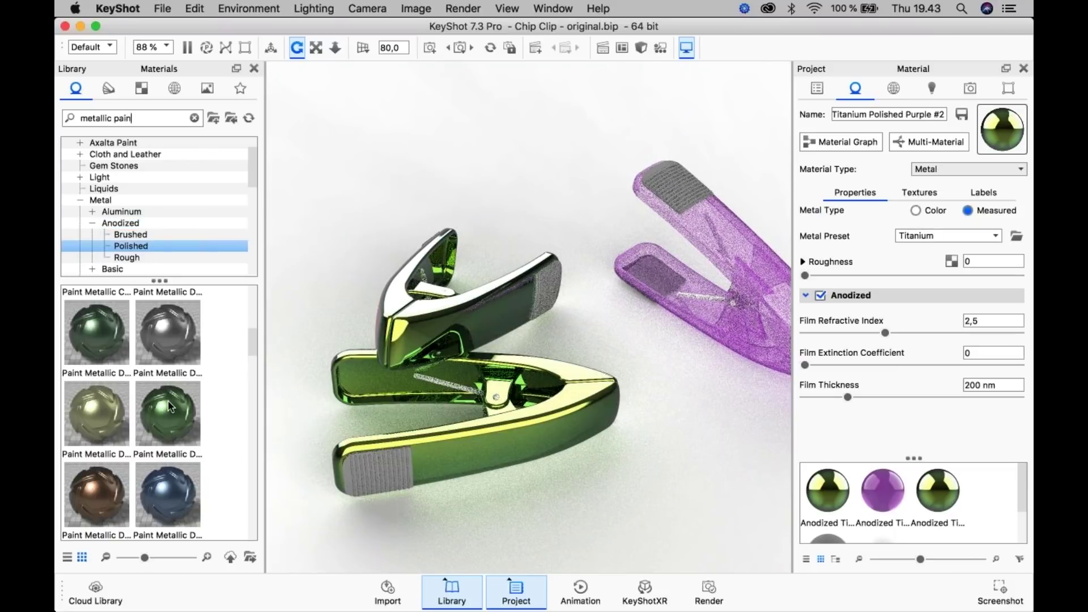
mouse_move(168, 495)
left_mouse_down()
mouse_move(283, 510)
mouse_move(520, 374)
left_mouse_up()
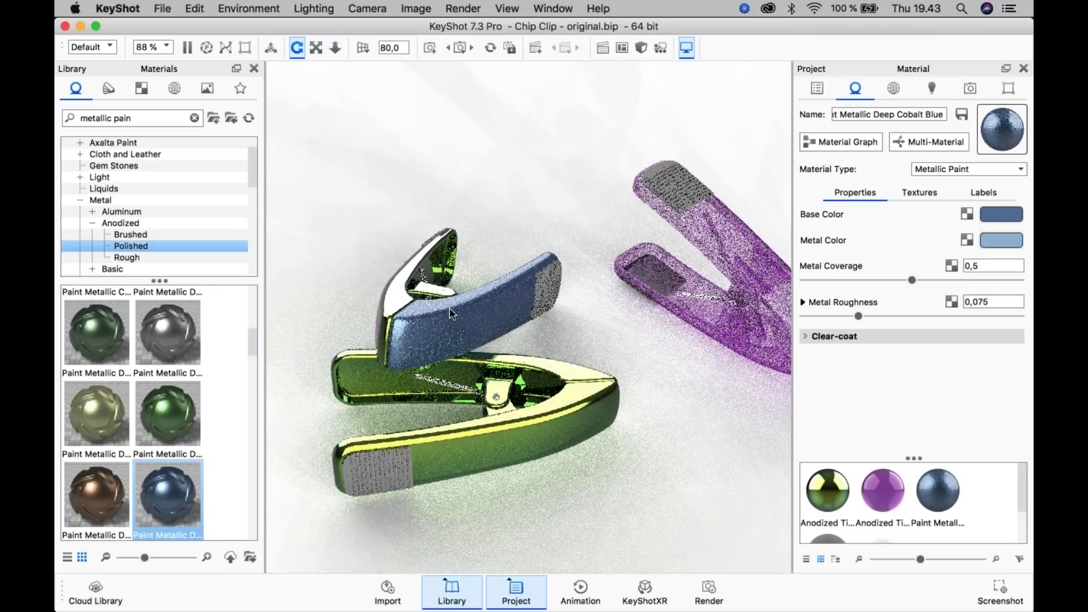
- Give the upper clip's rear grip the same cobalt blue paint and limit rendering to a region around that clip
left_click(395, 294)
left_click_drag(489, 331, 420, 283)
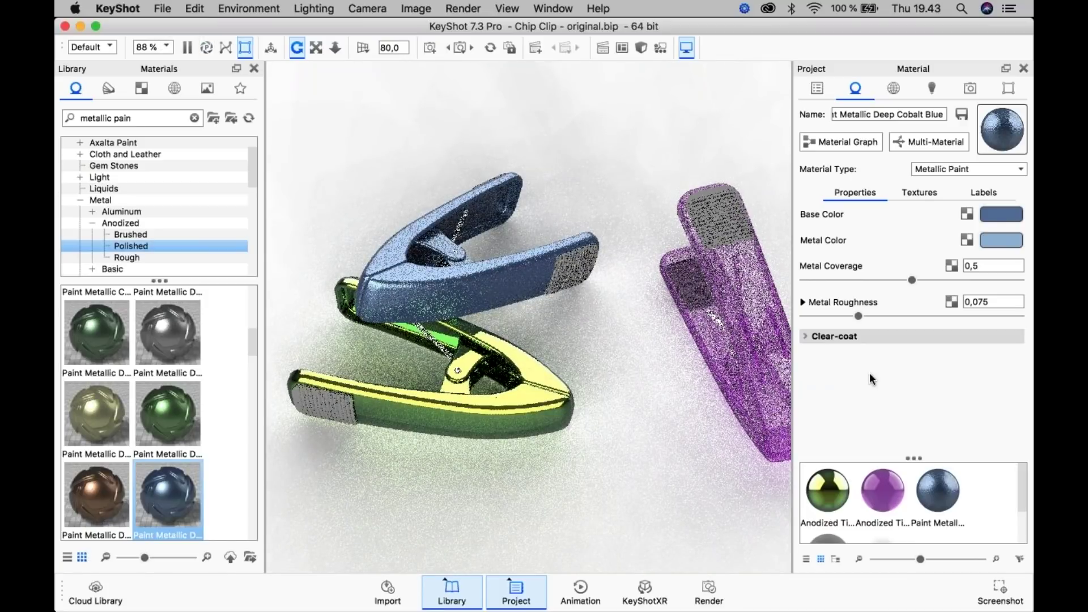
left_click(244, 48)
left_click_drag(690, 207, 498, 214)
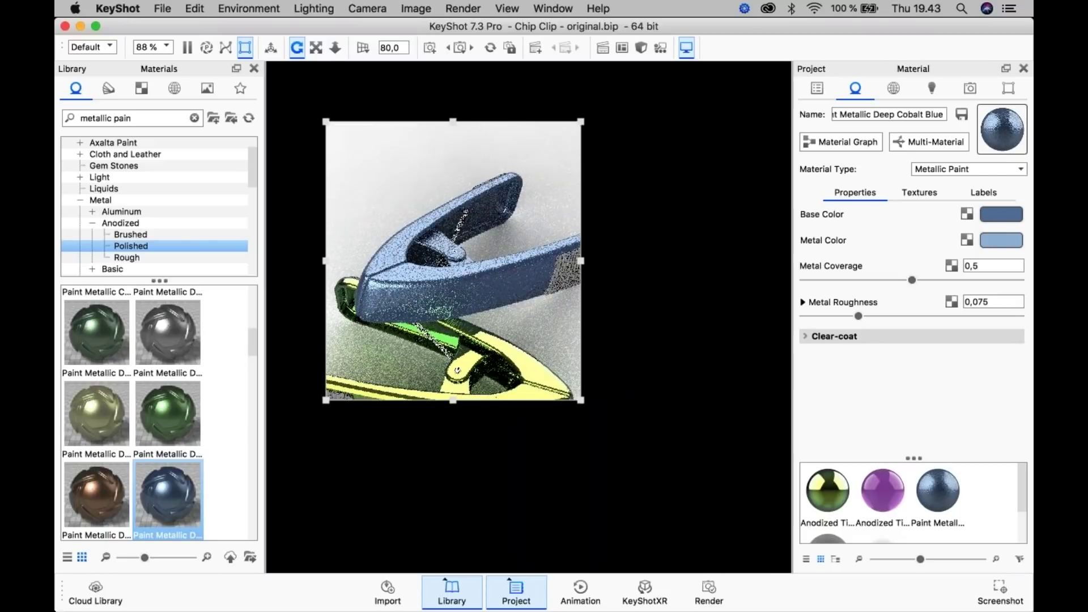
left_click_drag(633, 260, 637, 260)
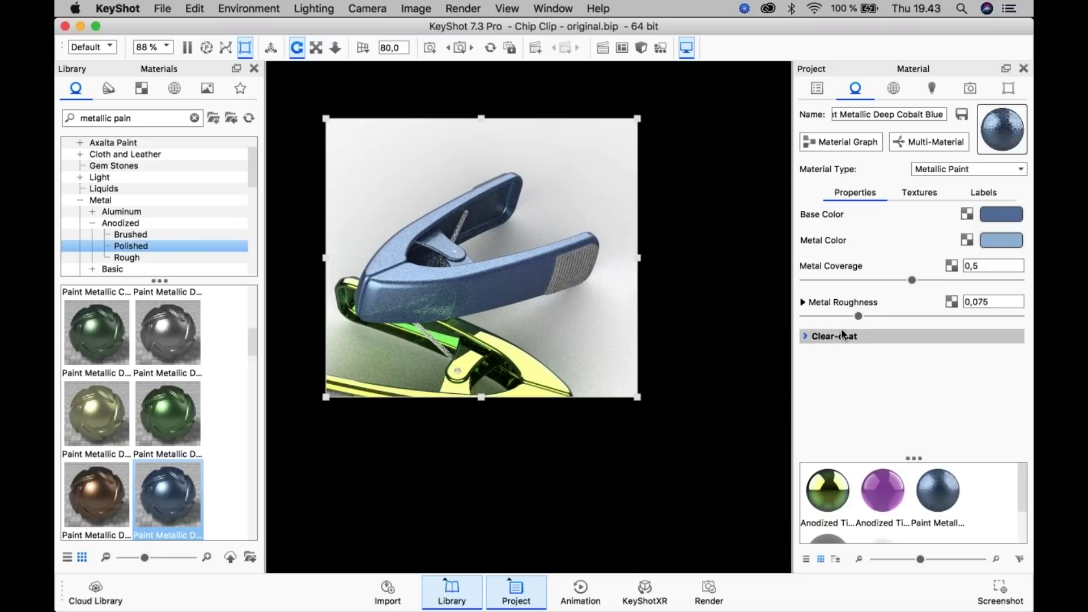
- Set the metallic paint's Clear-coat Color to a light blue with hue 229°, saturation 27 % and value 100 %
left_click(824, 332)
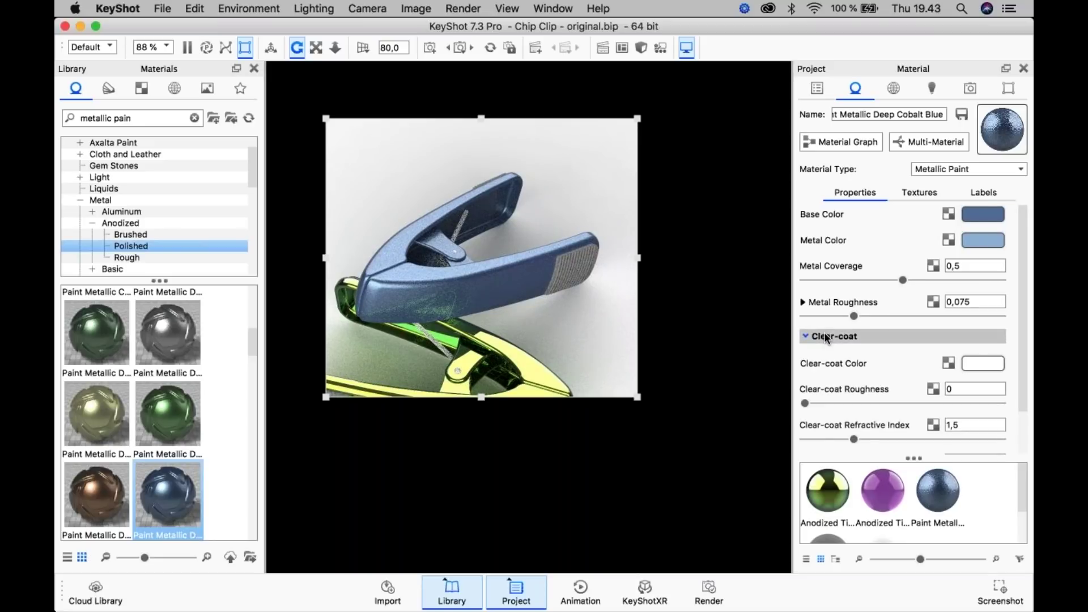
scroll(873, 335, "down", 2)
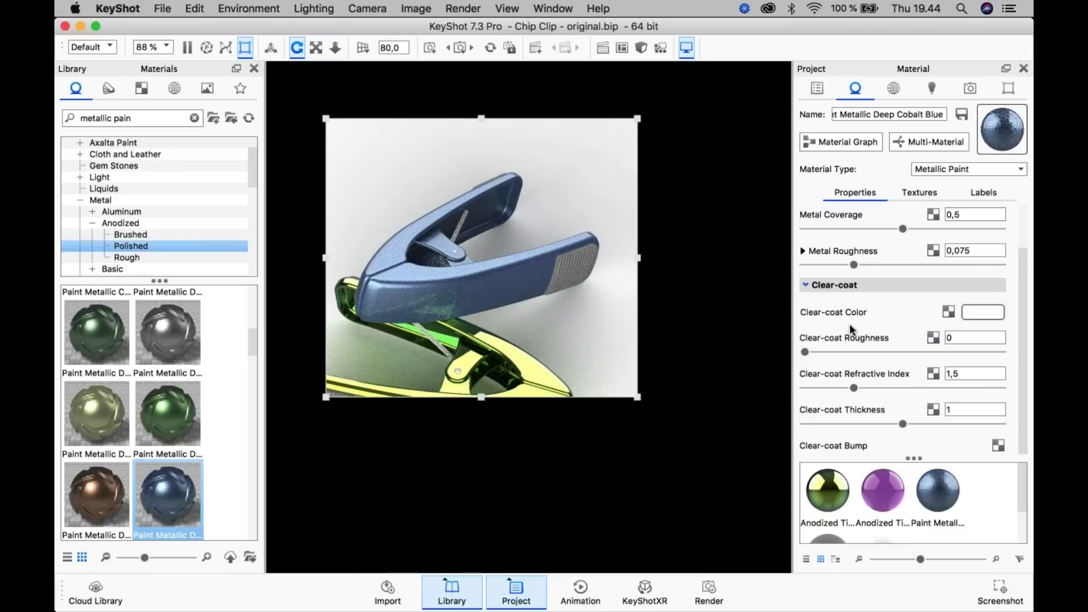
left_click(982, 311)
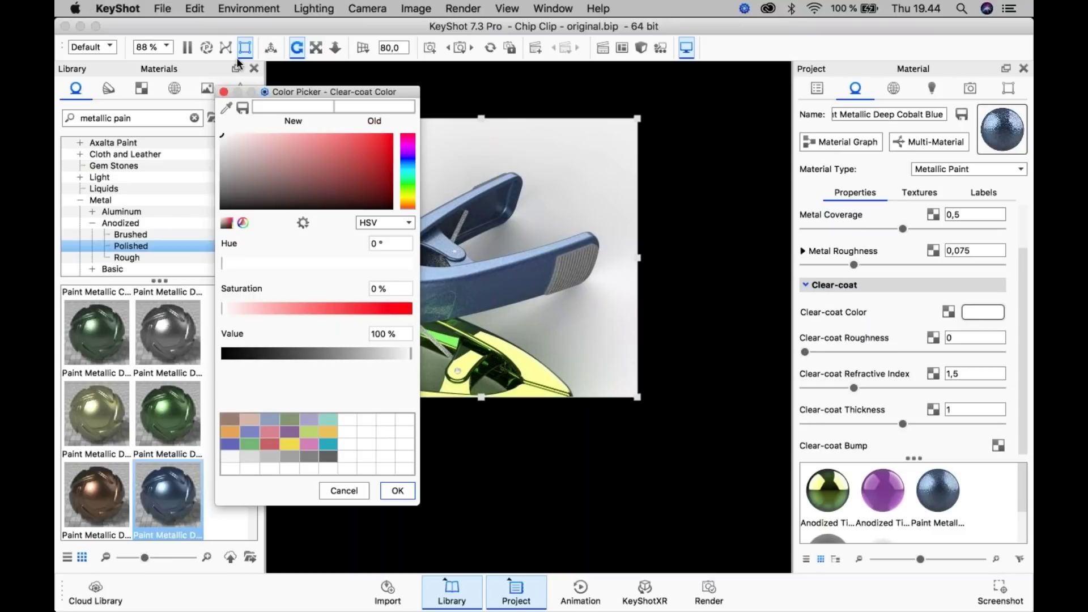
left_click_drag(297, 92, 753, 104)
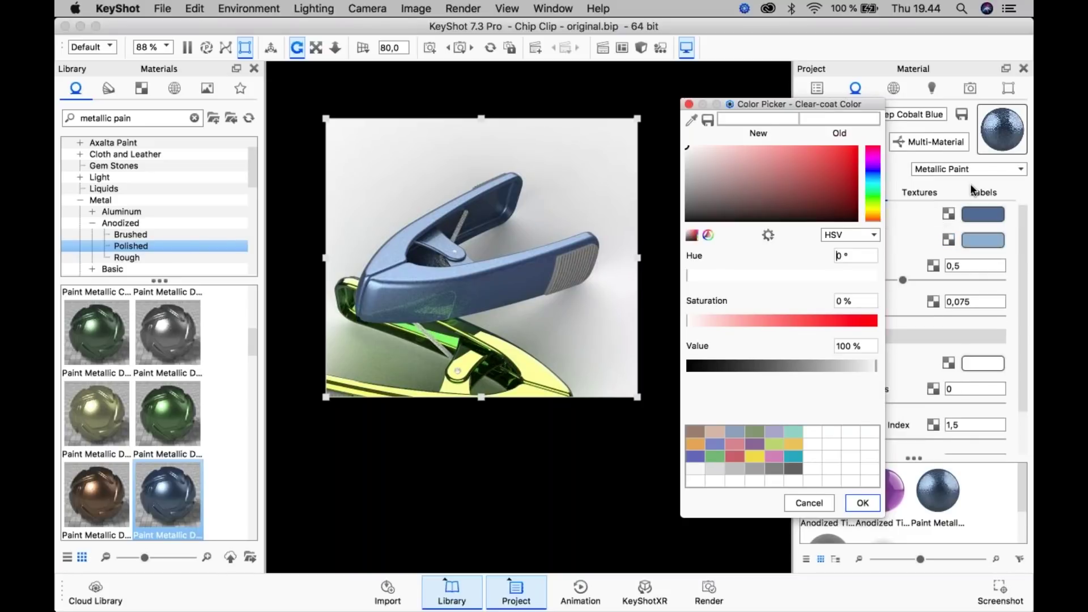
left_click_drag(709, 105, 635, 94)
left_click_drag(717, 100, 762, 113)
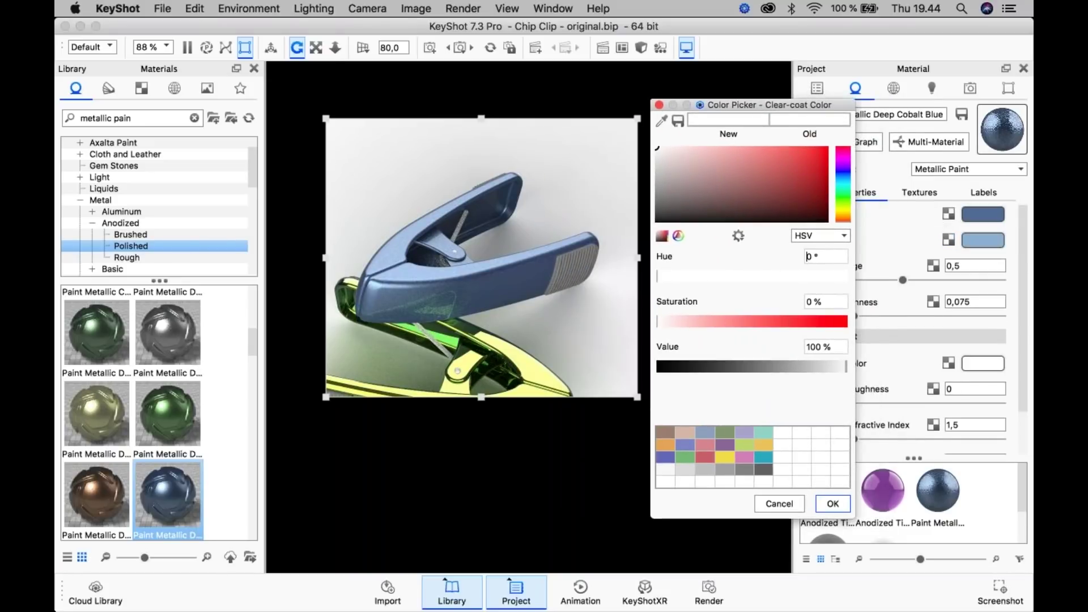
left_click(843, 172)
left_click(765, 148)
mouse_move(733, 175)
left_mouse_down()
mouse_move(705, 157)
mouse_move(735, 148)
left_mouse_up()
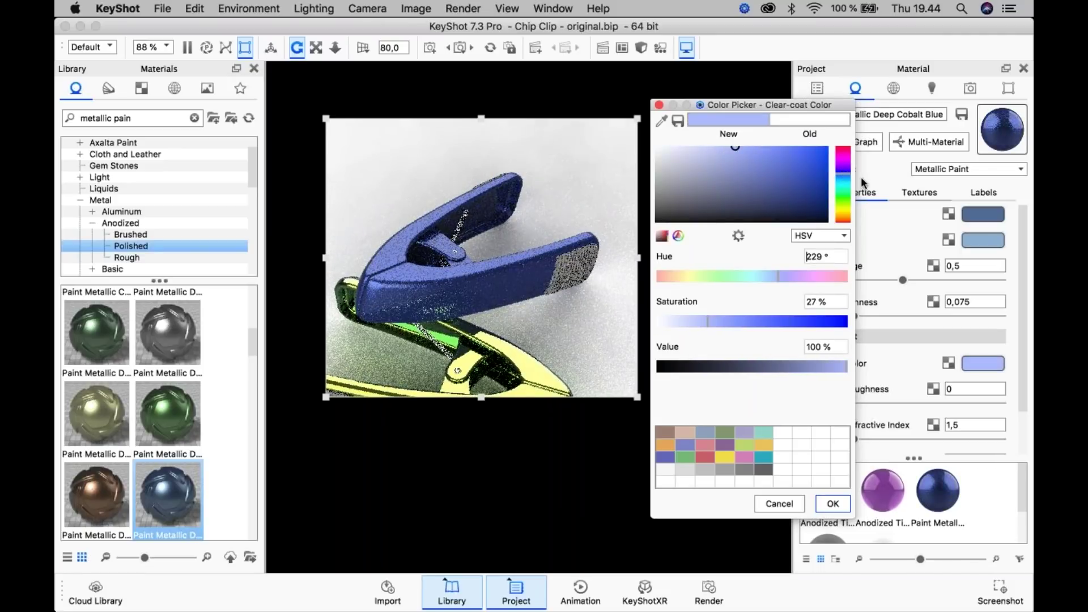
left_click(843, 179)
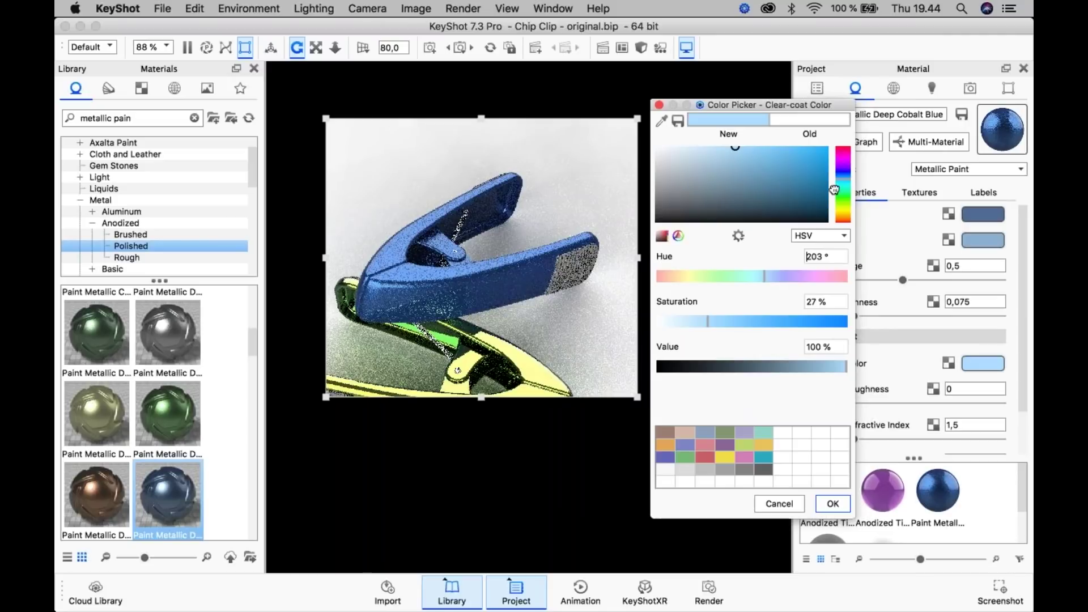
left_click(842, 174)
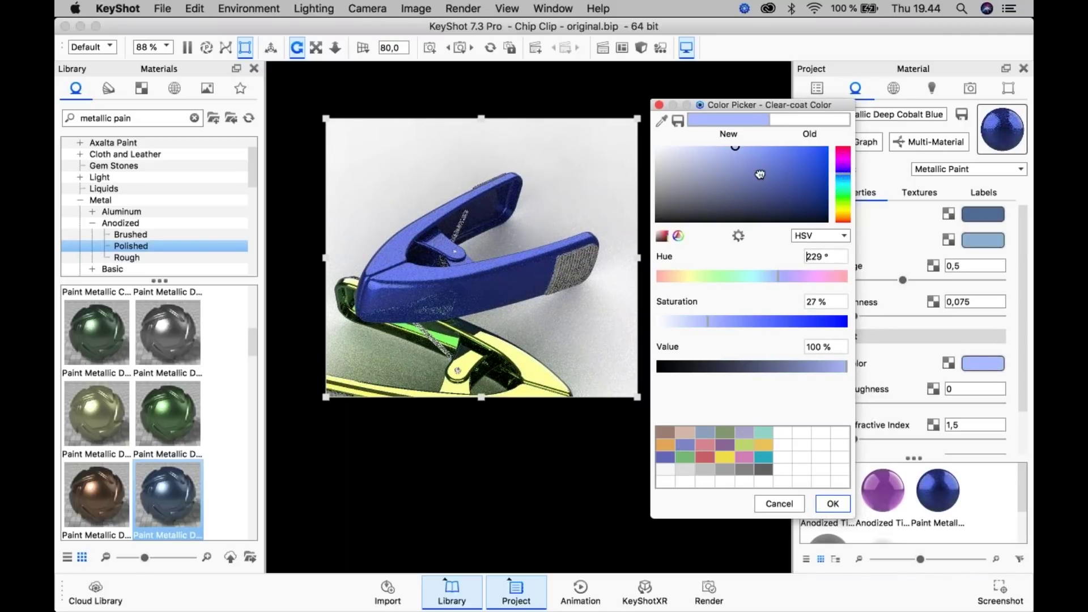
left_click(831, 502)
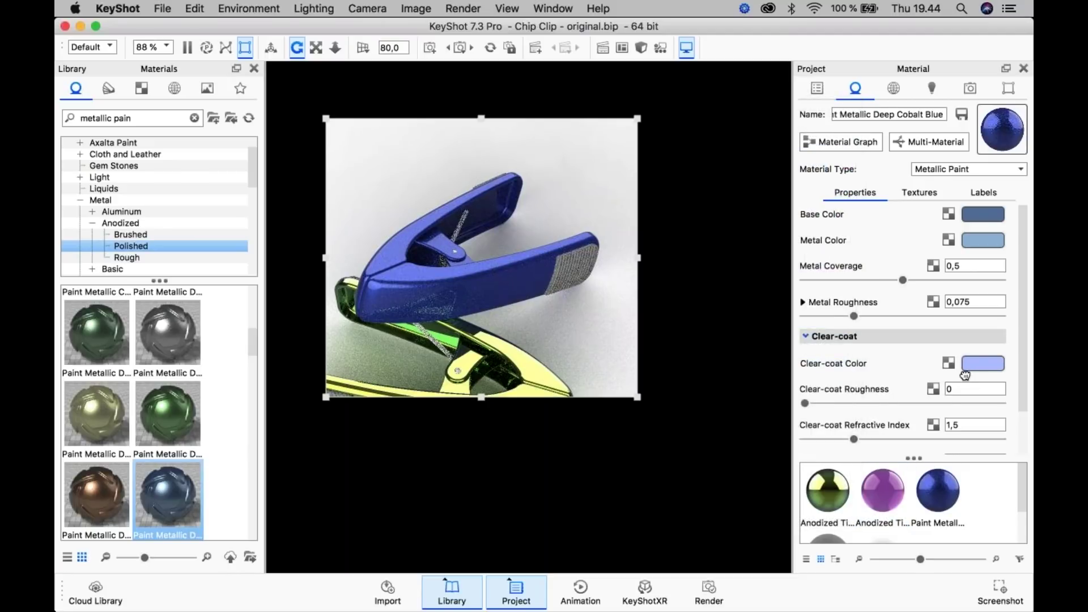
- Raise the blue paint's Clear-coat Thickness to 1,86
scroll(948, 365, "down", 2)
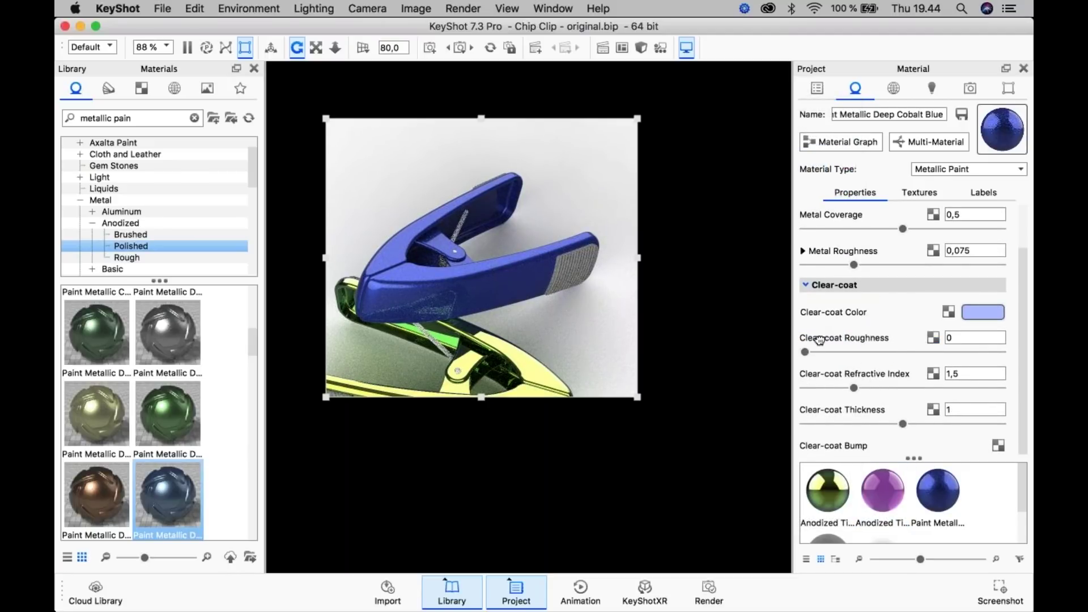
left_click_drag(900, 426, 996, 424)
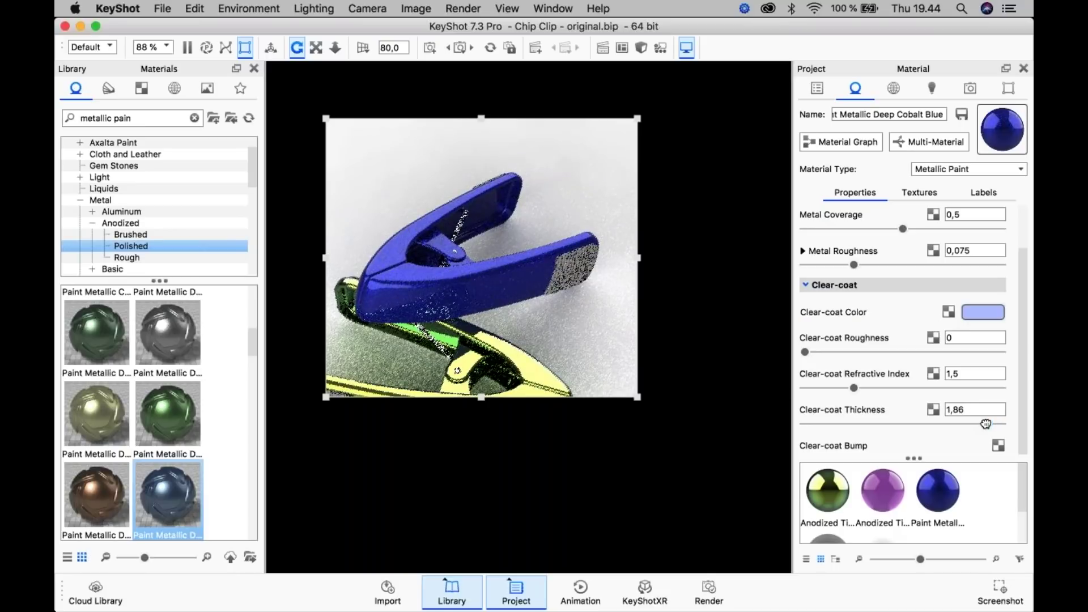
left_click_drag(986, 424, 959, 424)
left_click(945, 375)
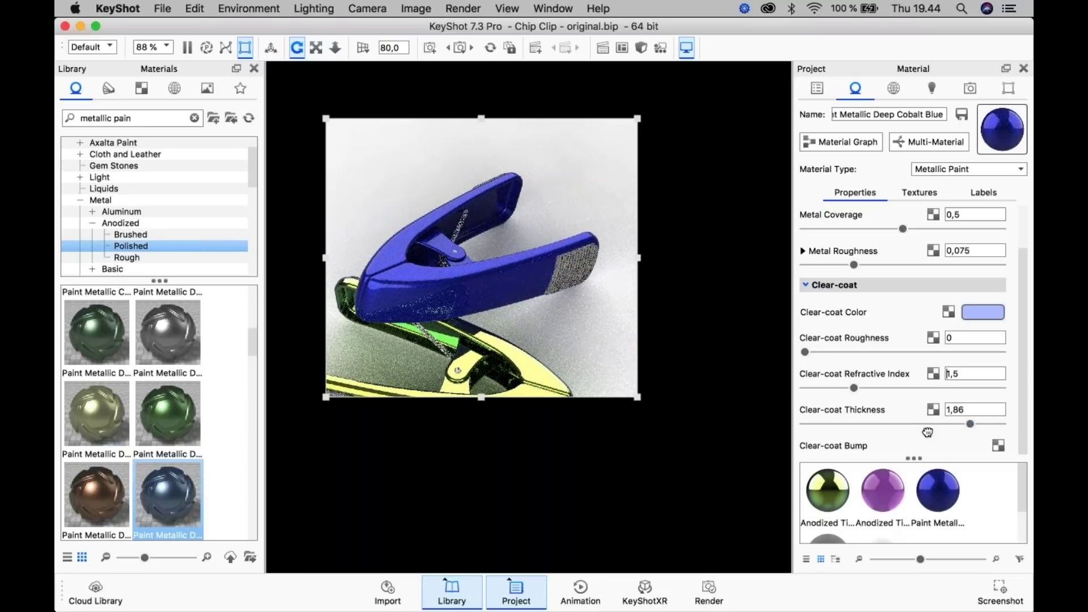
- Add a Noise (Texture) map to the Clear-coat Bump of the blue metallic paint
left_click_drag(489, 307, 488, 242)
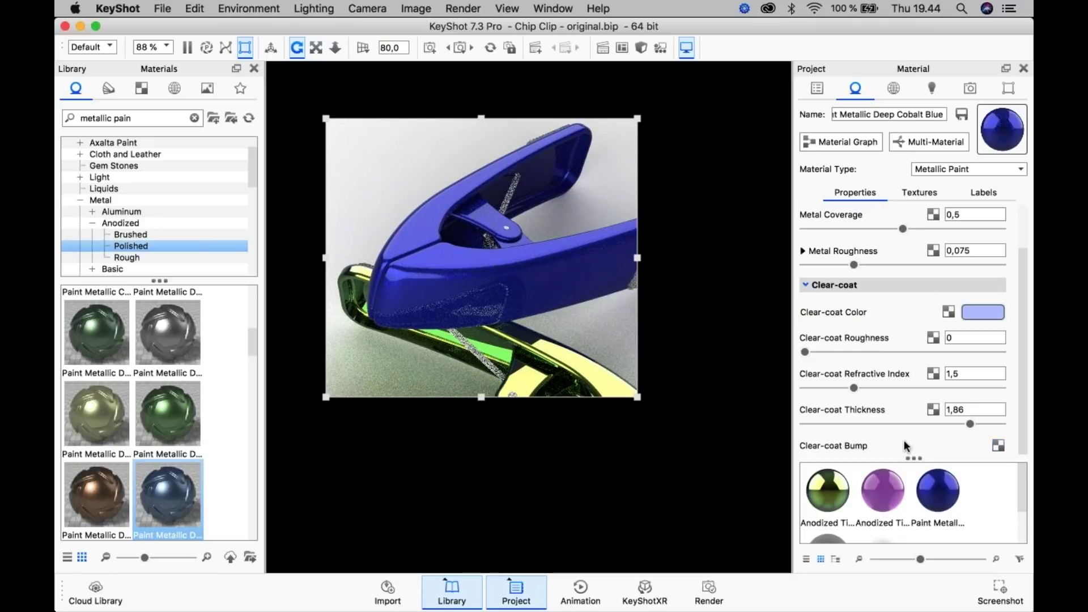
left_click(998, 446)
mouse_move(1001, 456)
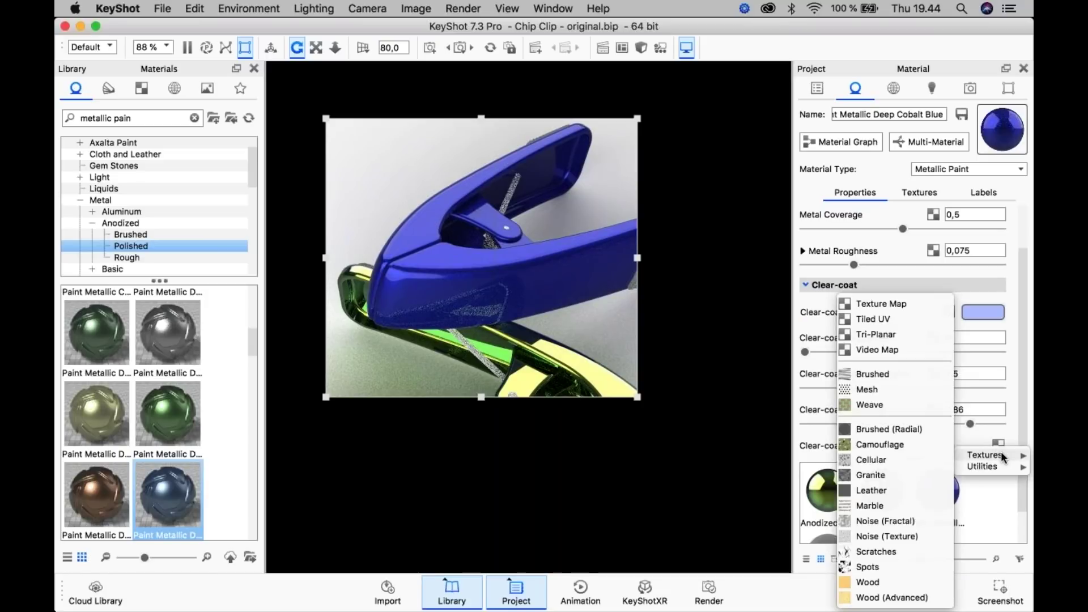
left_click(886, 535)
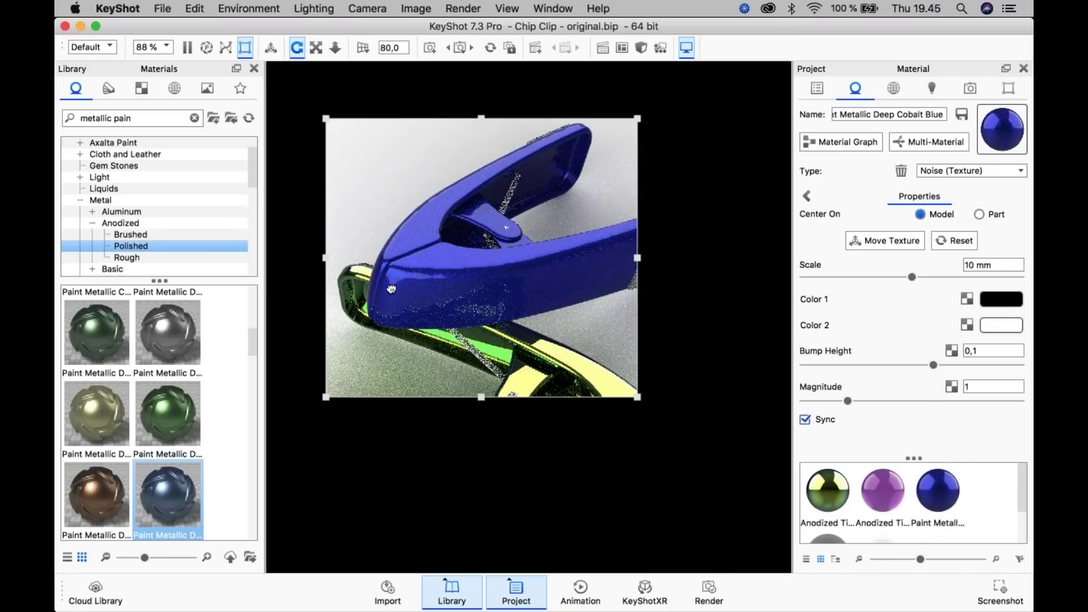
- Test the noise bump texture at a scale of 1 mm and set it to 2 mm
key("Tab")
type("1")
key("Return")
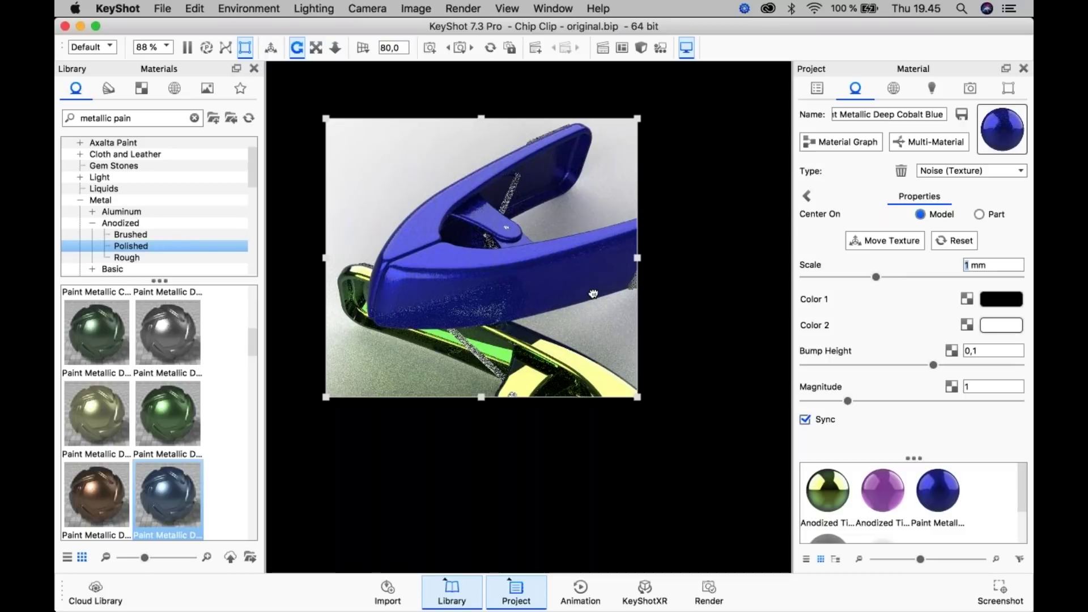
type("2")
key("Return")
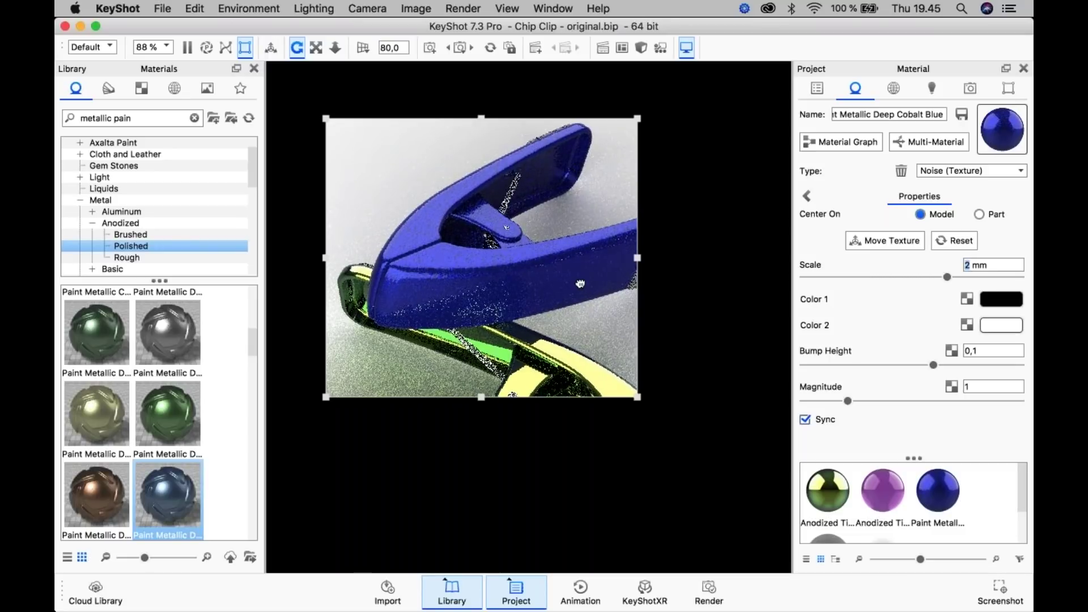
- Turn off the render region and return from the noise texture to the metallic paint's main properties
scroll(392, 281, "up", 3)
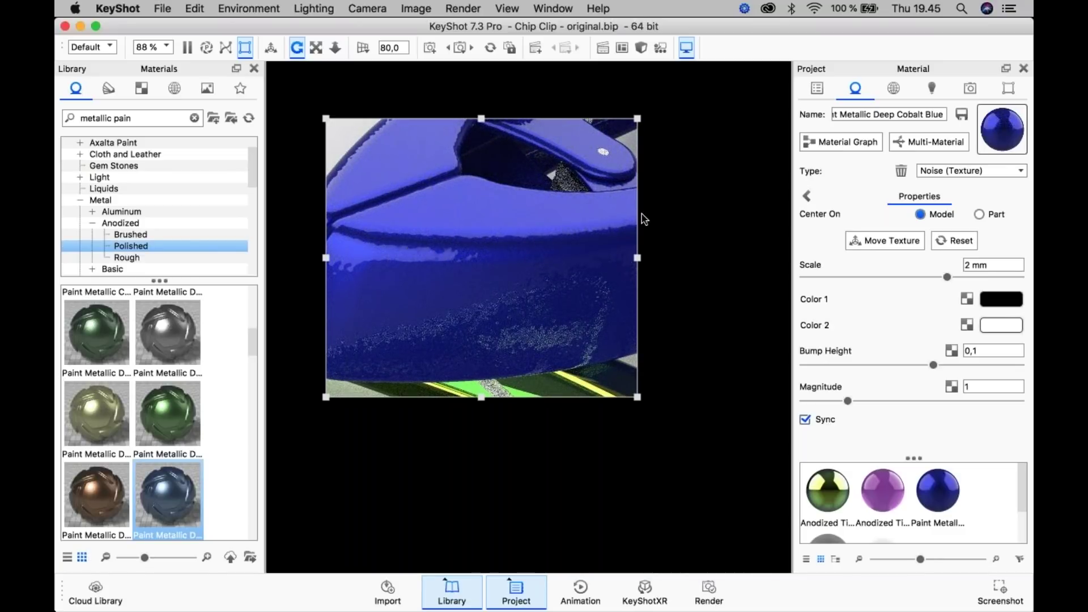
scroll(554, 326, "down", 10)
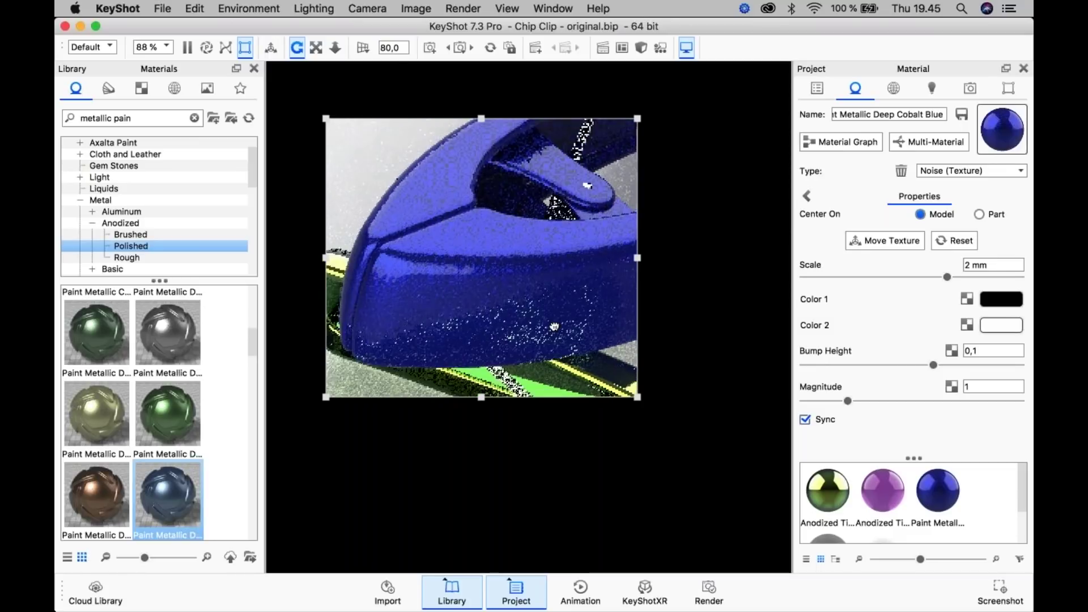
left_click_drag(558, 306, 545, 318)
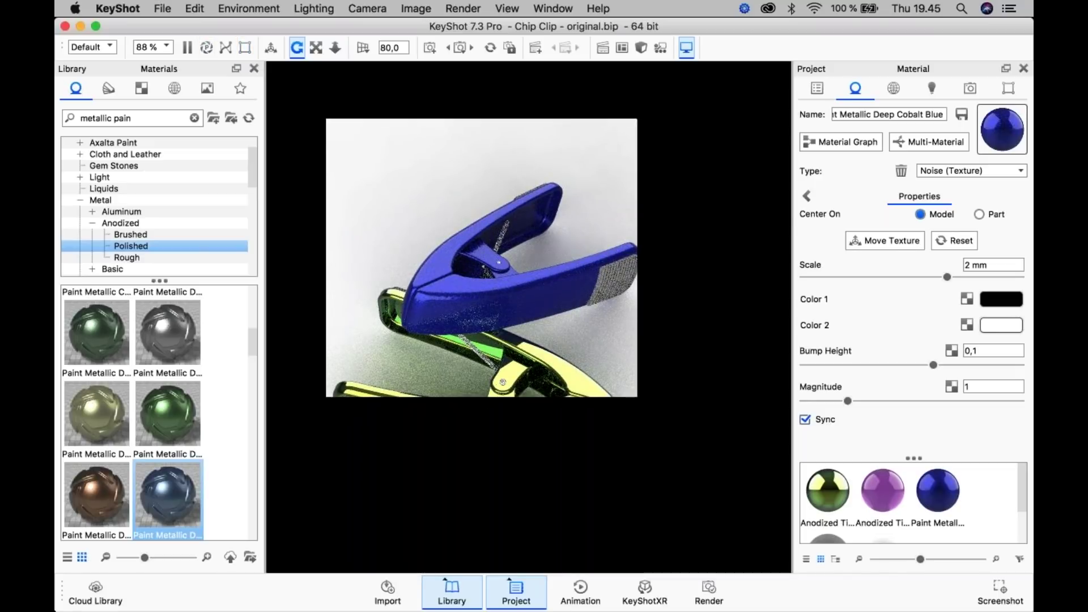
left_click(243, 47)
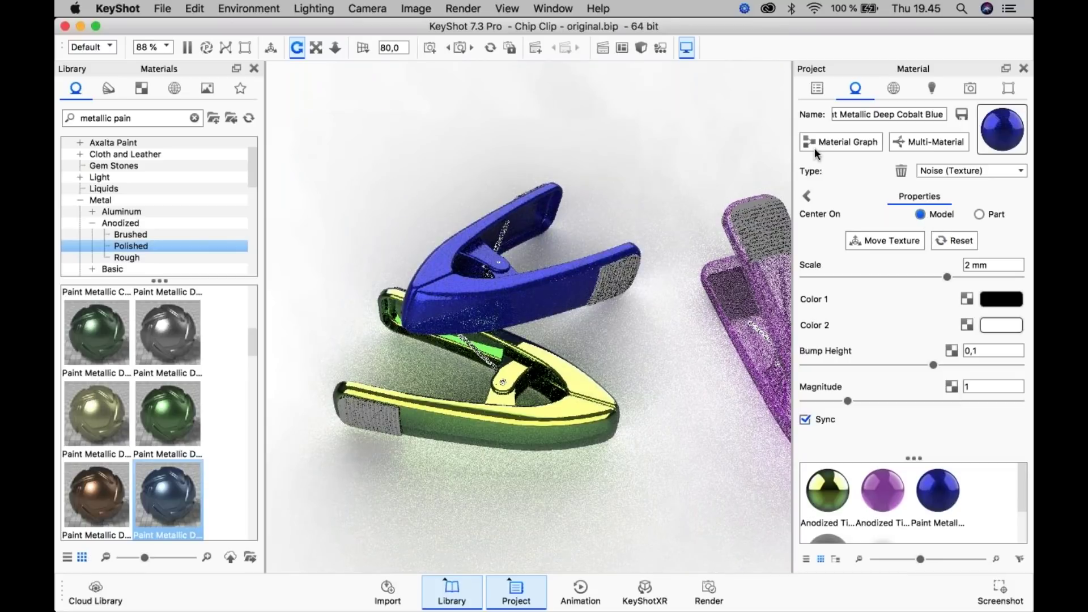
left_click(807, 196)
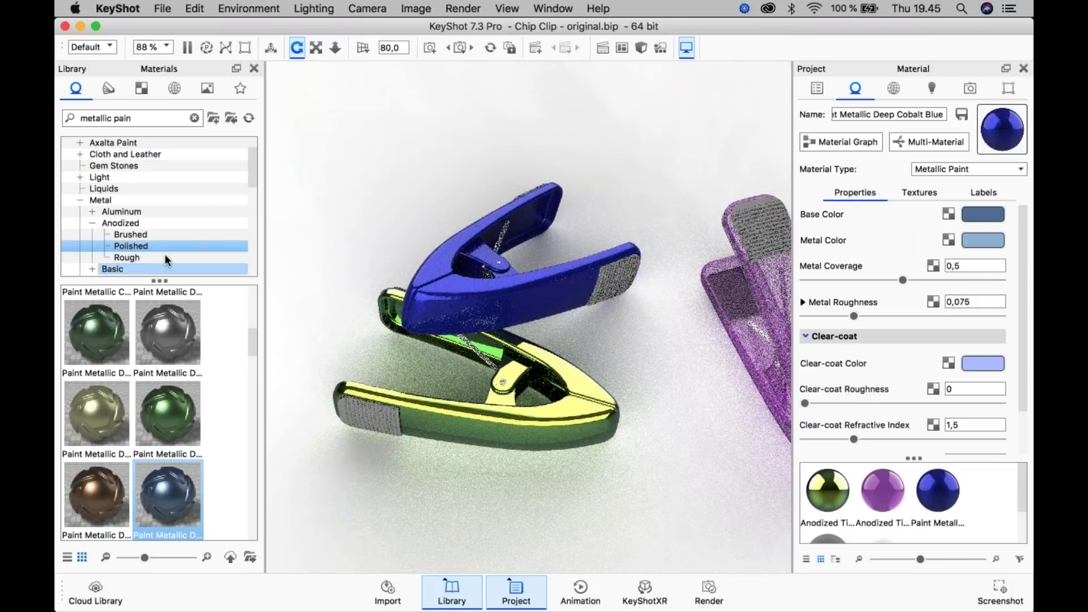
- Collapse the Metal category in the material library and show the Candy Coat paints under Paint, Metallic
left_click(80, 199)
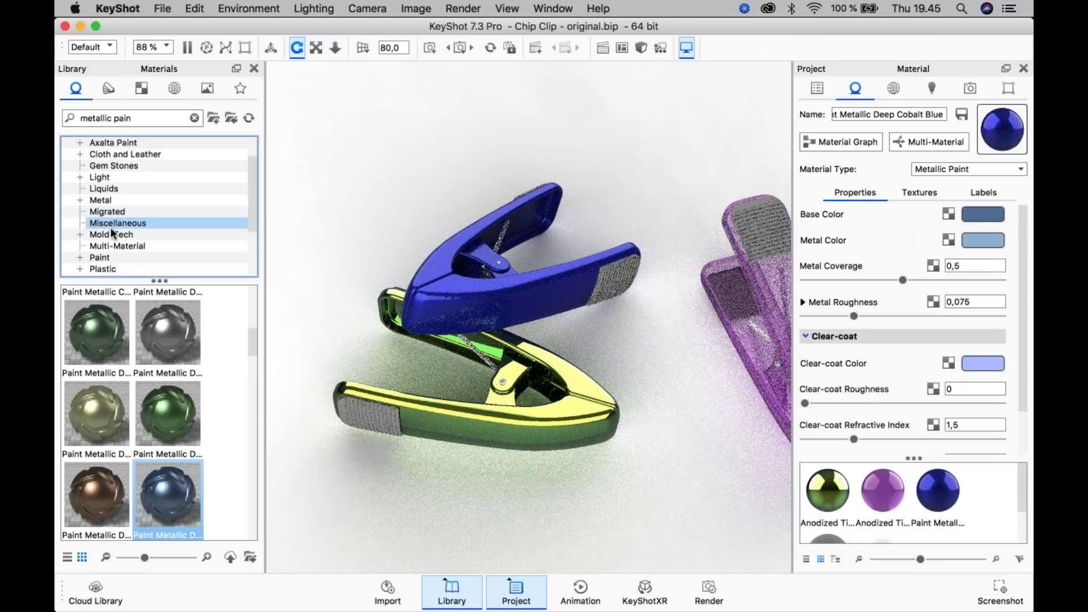
scroll(94, 238, "up", 3)
scroll(113, 203, "down", 6)
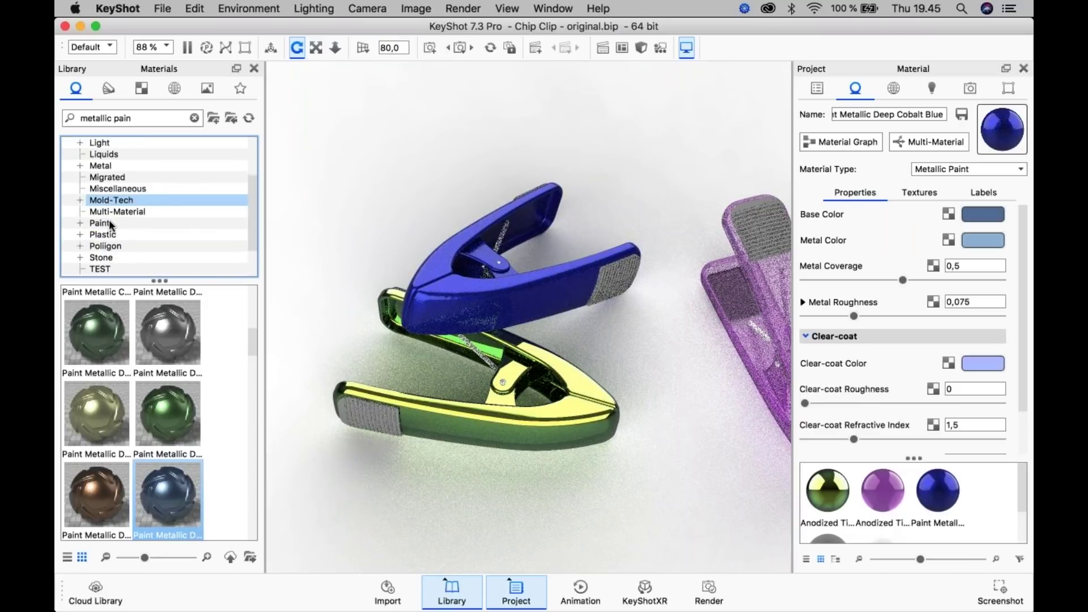
left_click(80, 223)
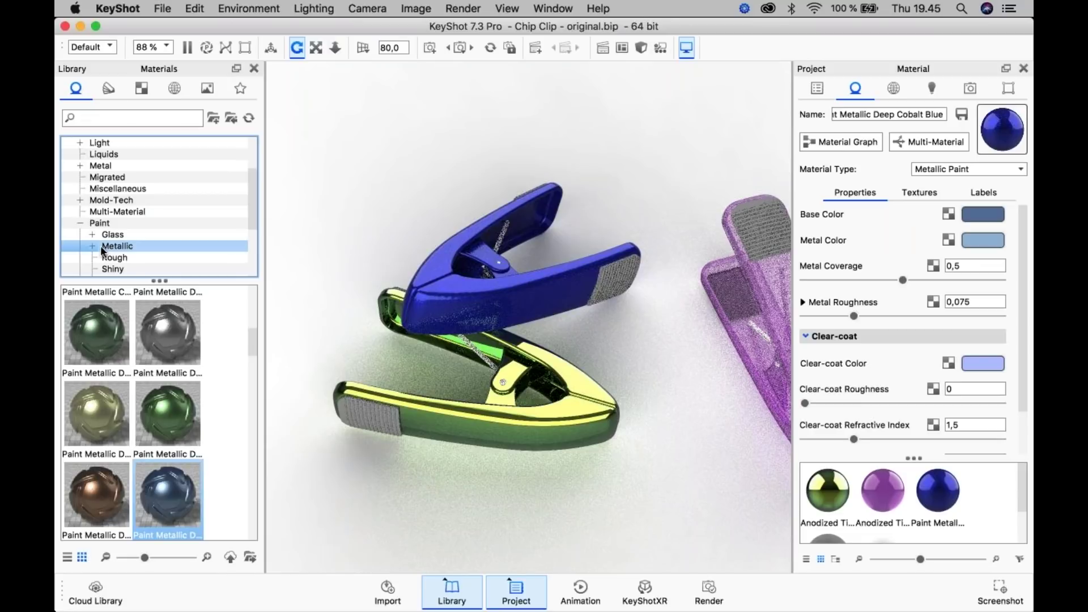
left_click(93, 246)
left_click(124, 223)
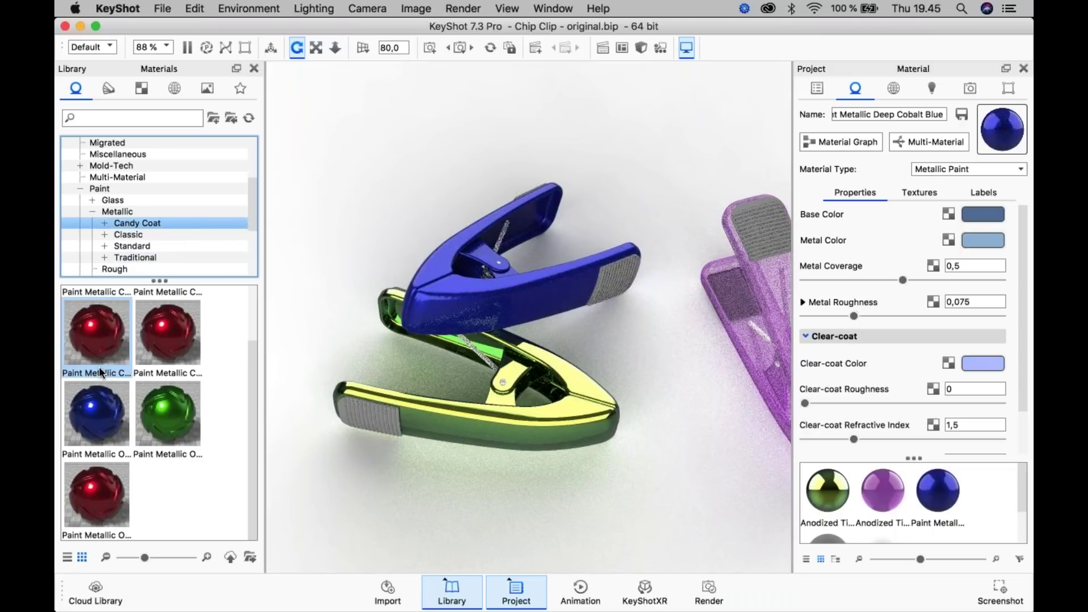
- Try the red Candy Orange peel Über Color paint on the upper clip and replace it with Orange peel Candy Blue #1
left_click_drag(99, 365, 391, 272)
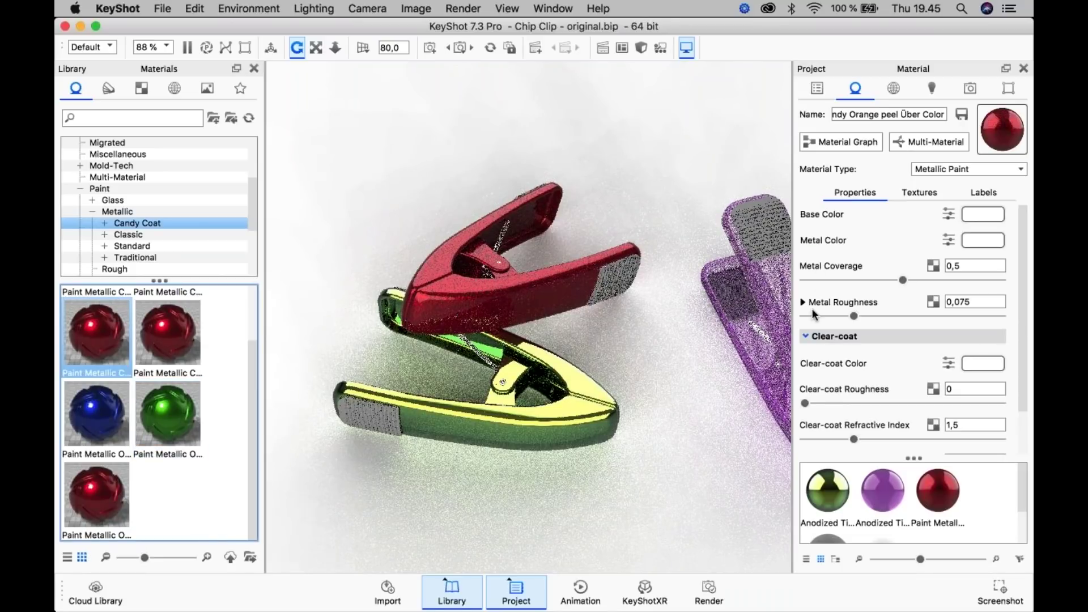
double_click(511, 320)
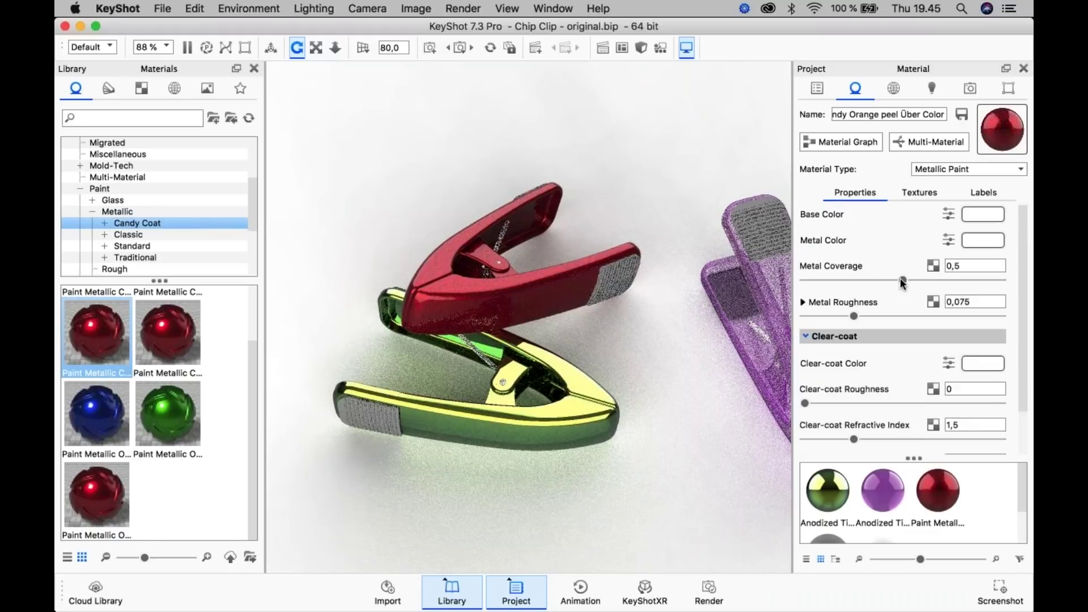
left_click_drag(96, 414, 517, 250)
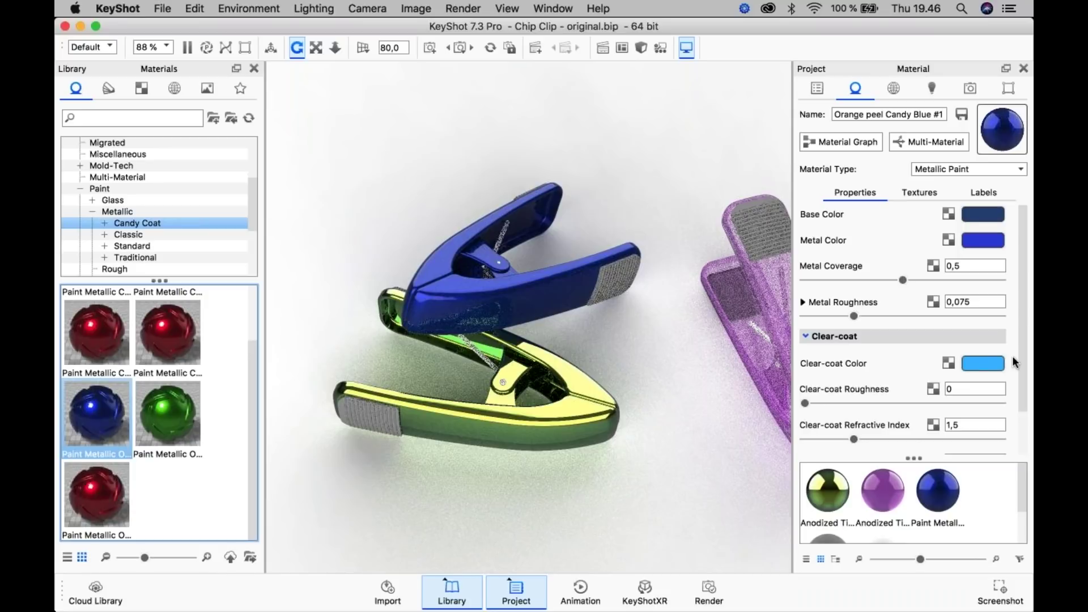
scroll(984, 403, "down", 2)
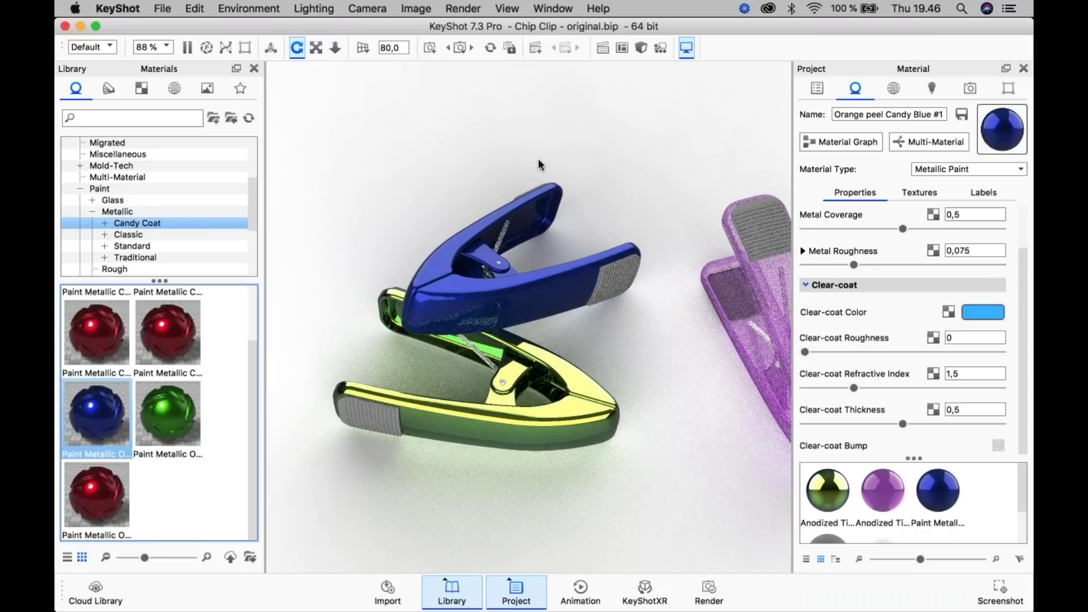
- Collapse the expanded Chip Clip models in the scene tree to show only the top-level models
left_click_drag(663, 284, 620, 291)
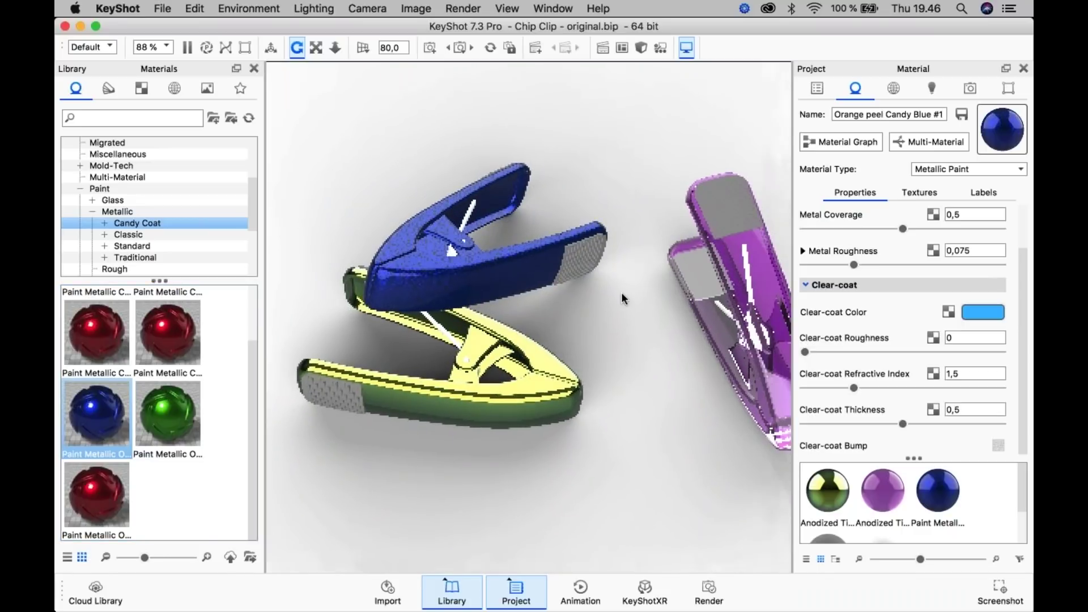
left_click(816, 91)
scroll(883, 169, "up", 5)
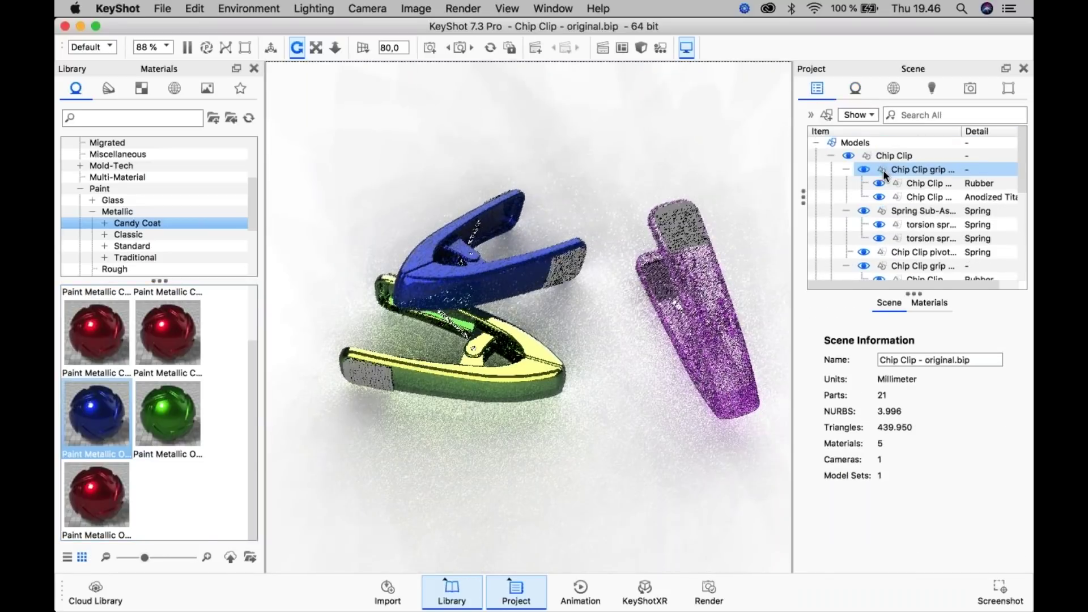
left_click(833, 156)
left_click(830, 170)
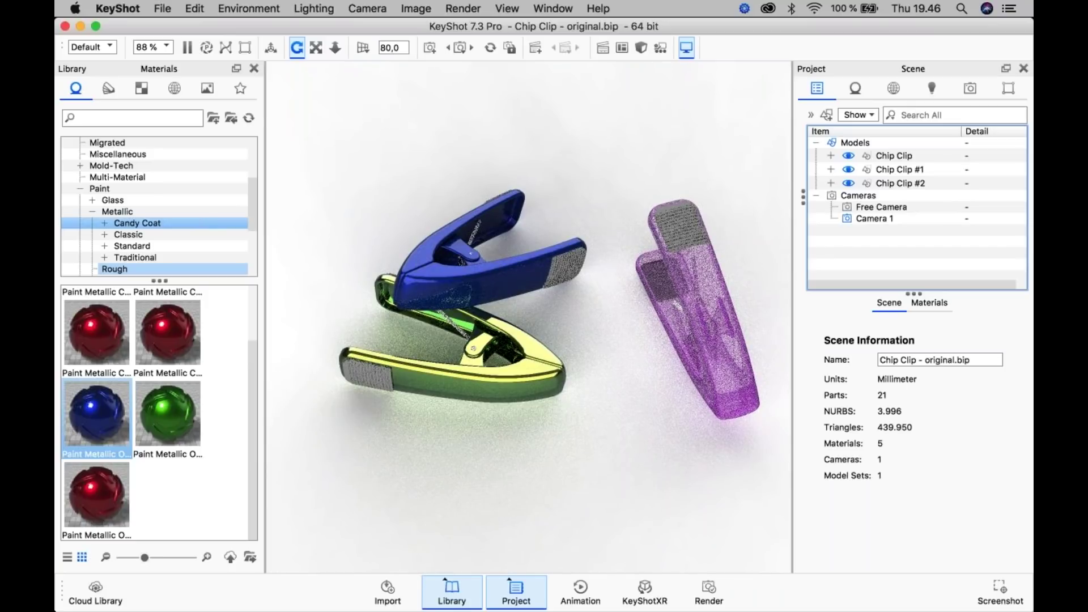
- Change the material type of the purple cloudy plastic clip to Toon
left_click_drag(556, 310, 601, 336)
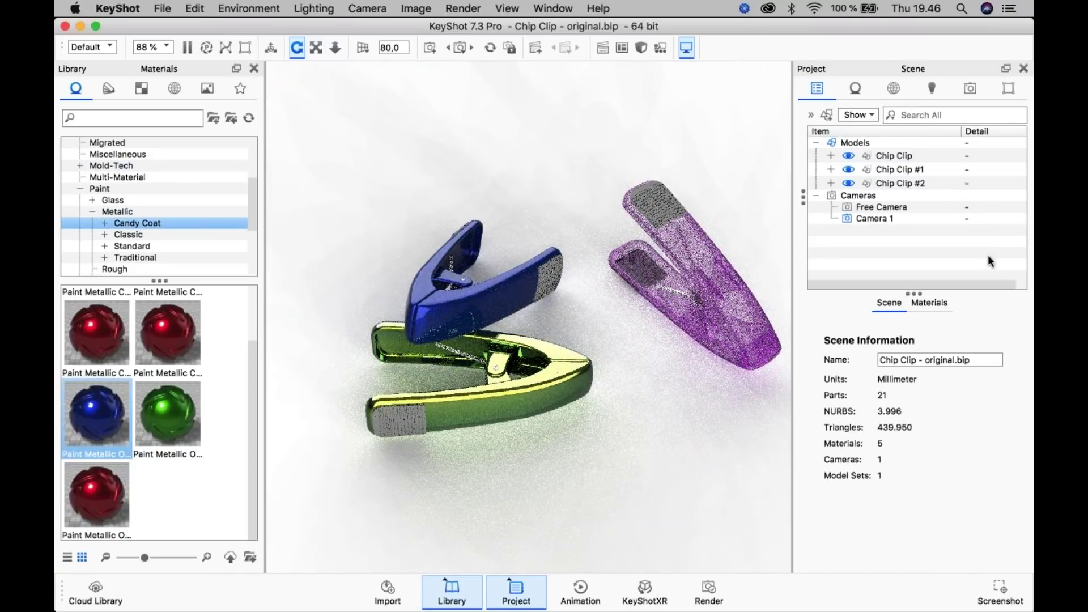
double_click(695, 274)
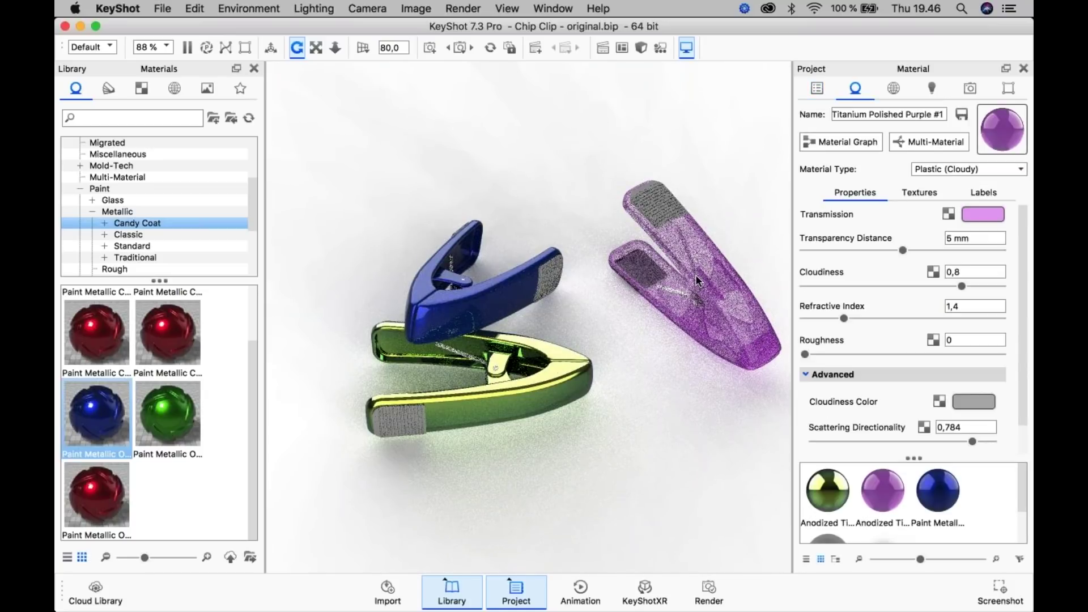
left_click(945, 168)
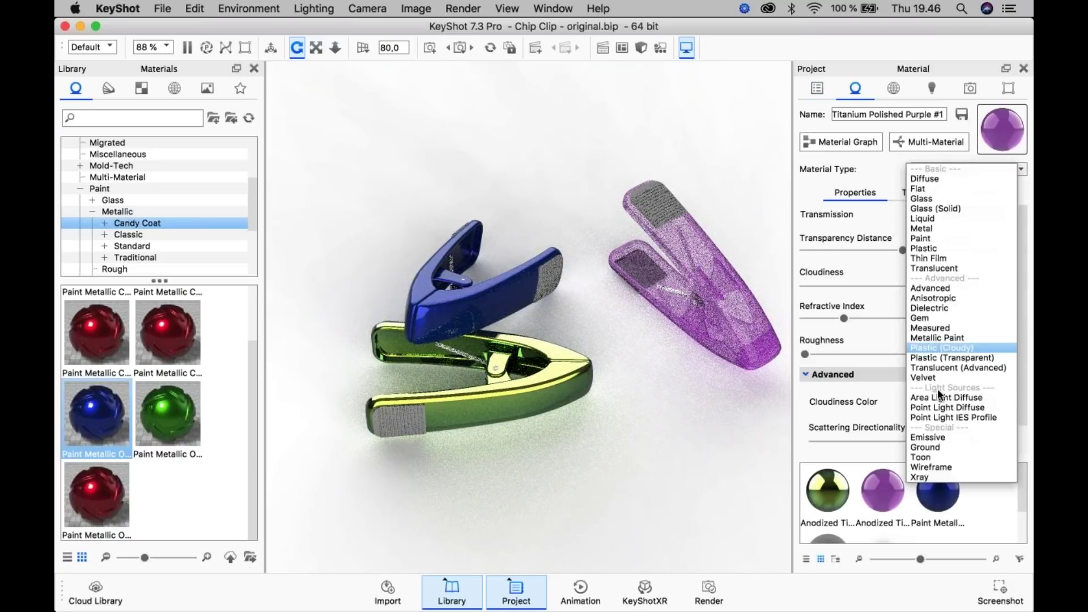
left_click(932, 457)
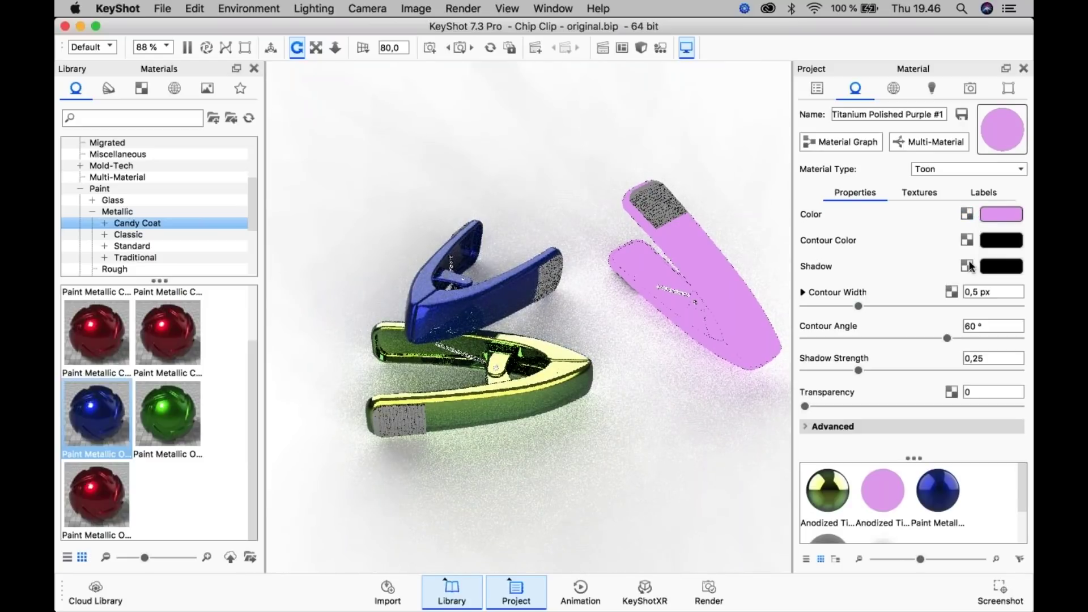
- Set the Toon material's base color to near-white
left_click(998, 210)
left_click_drag(718, 162, 641, 151)
left_click(832, 503)
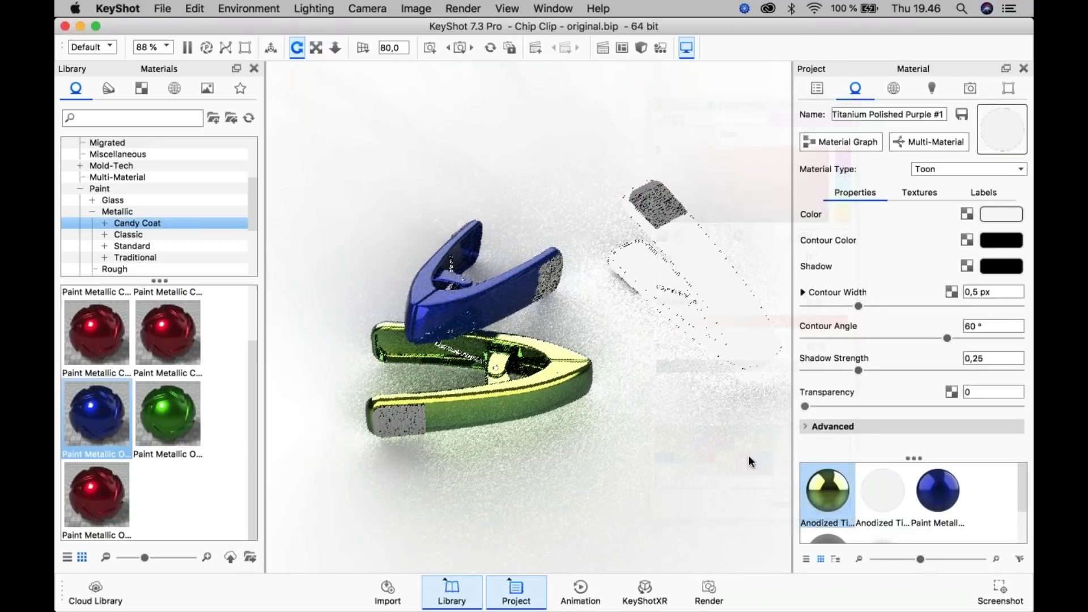
- Copy the white Toon material onto the blue clip and all body parts of the yellow-green clip
left_click_drag(504, 306, 697, 236)
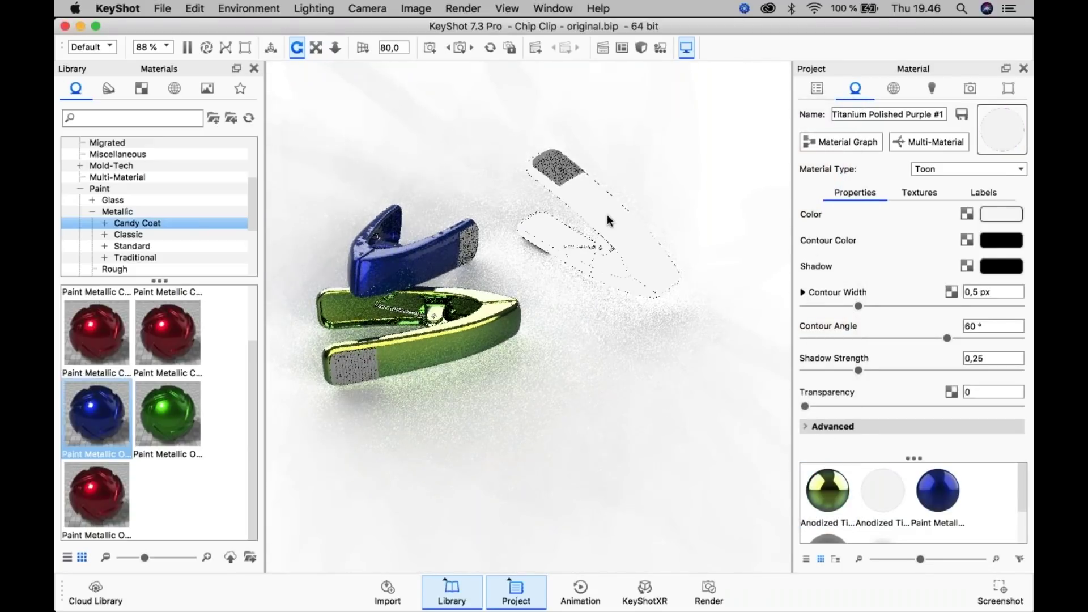
right_click(383, 227, "shift")
right_click(481, 291, "shift")
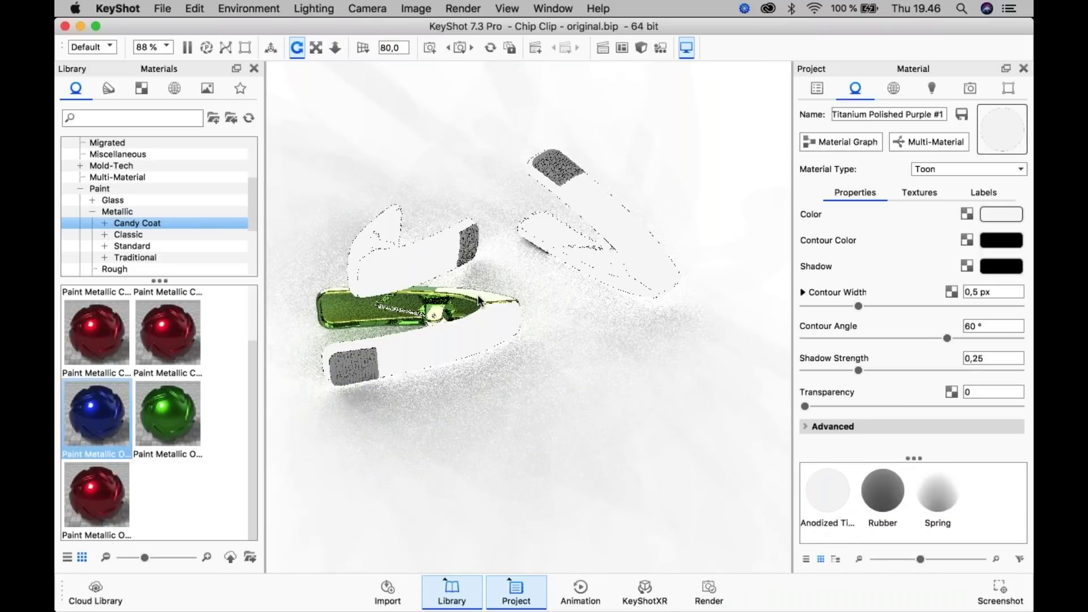
left_click_drag(479, 296, 612, 346)
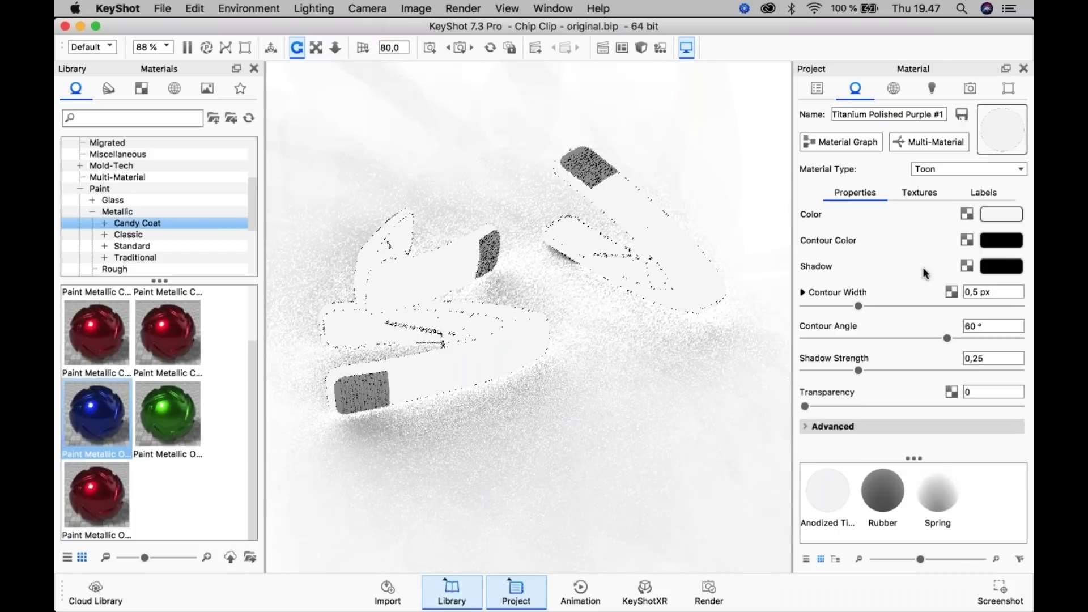
- Raise the Toon contour width to 1,278 px and turn off Contour Width In Pixels in the advanced settings
left_click_drag(857, 306, 942, 306)
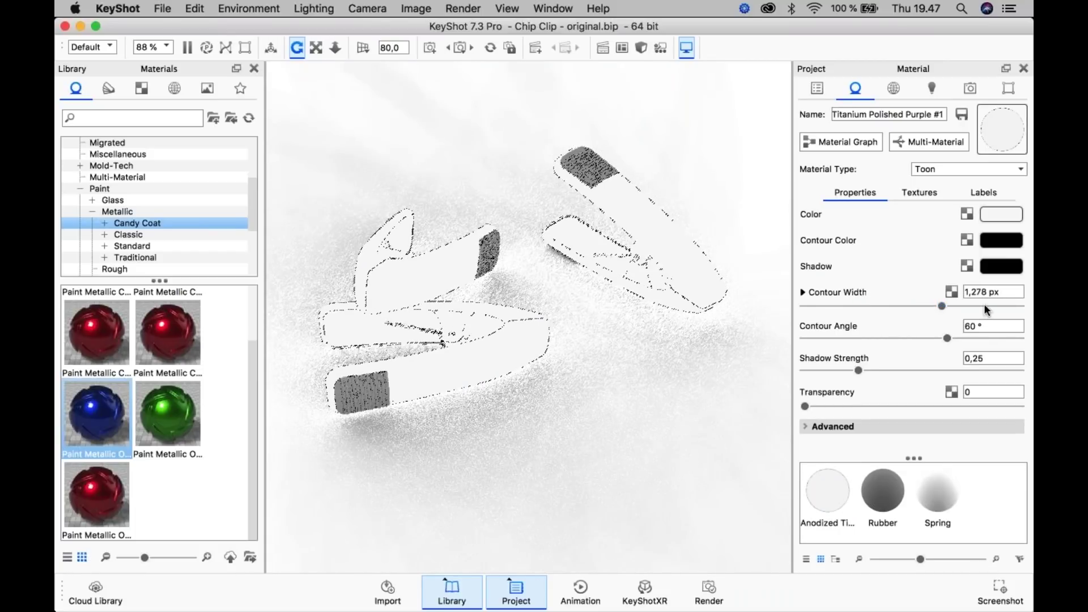
left_click(824, 426)
scroll(850, 402, "down", 4)
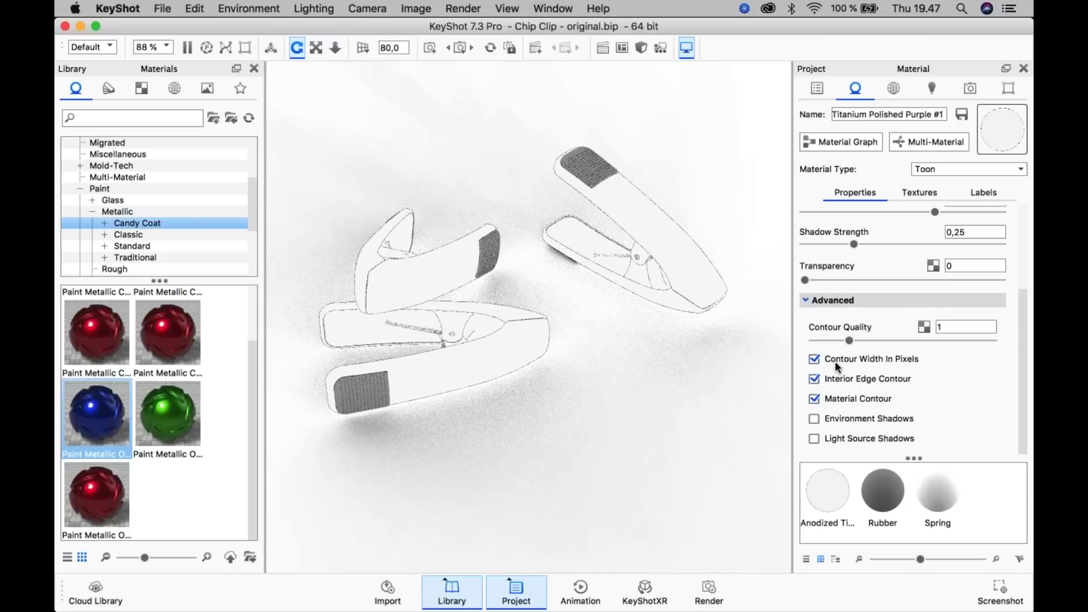
left_click(858, 355)
- Set the Toon material's contour width to 0,5 mm
scroll(858, 356, "up", 4)
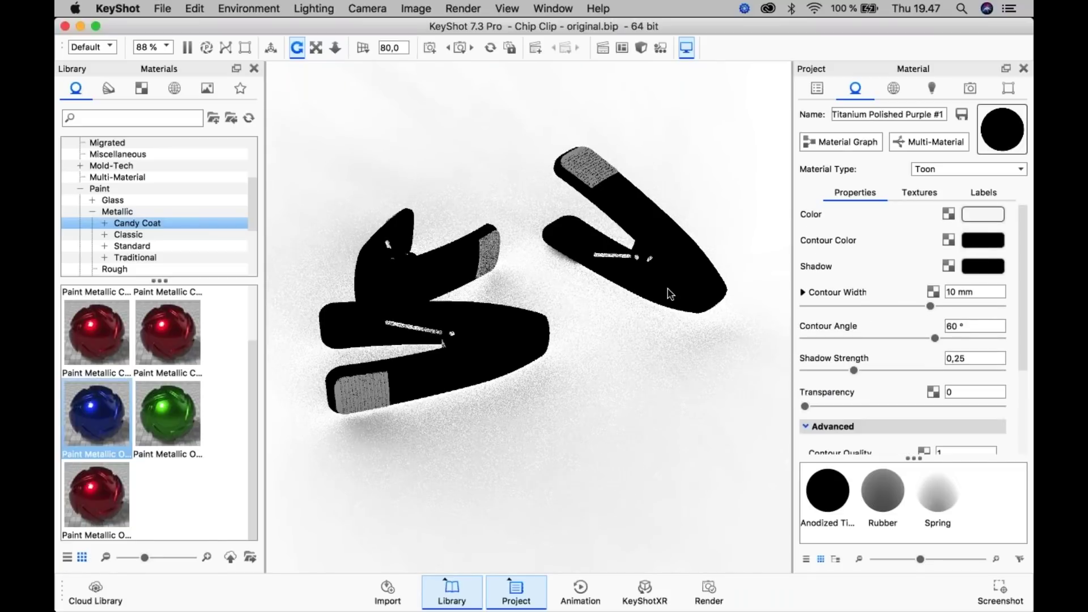
left_click(957, 292)
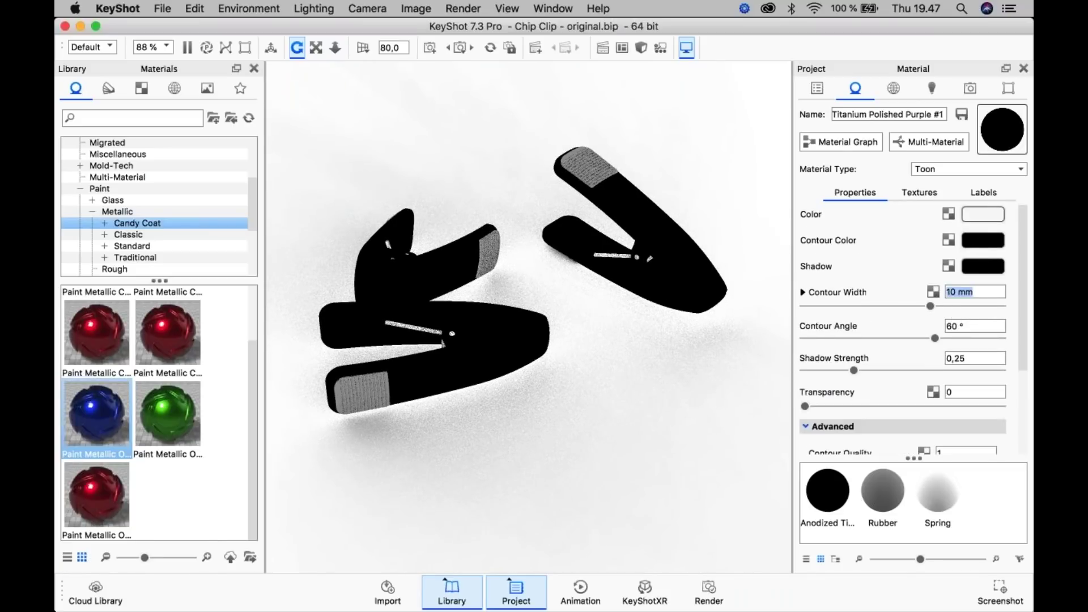
type("0,")
type("5")
key("Return")
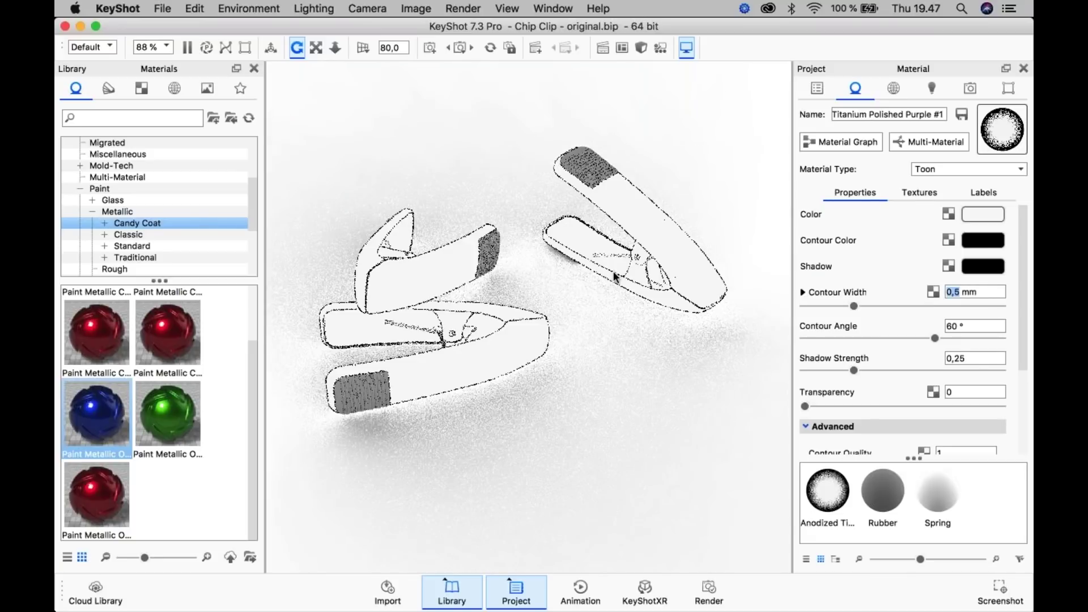
- Examine how thick the contour lines on the clips look at close and distant zoom levels
scroll(639, 323, "up", 3)
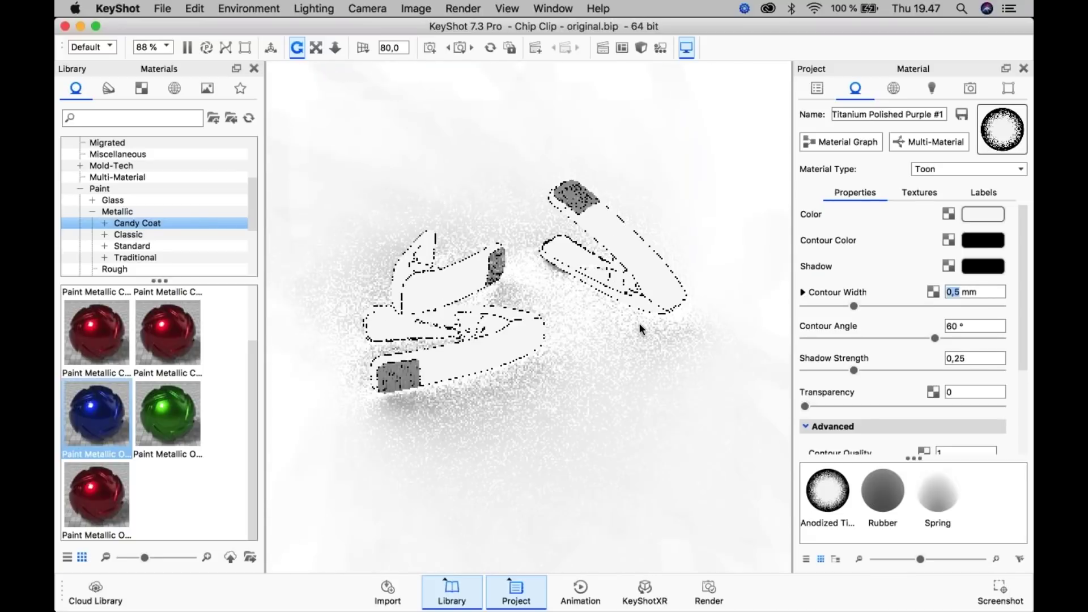
scroll(423, 322, "up", 4)
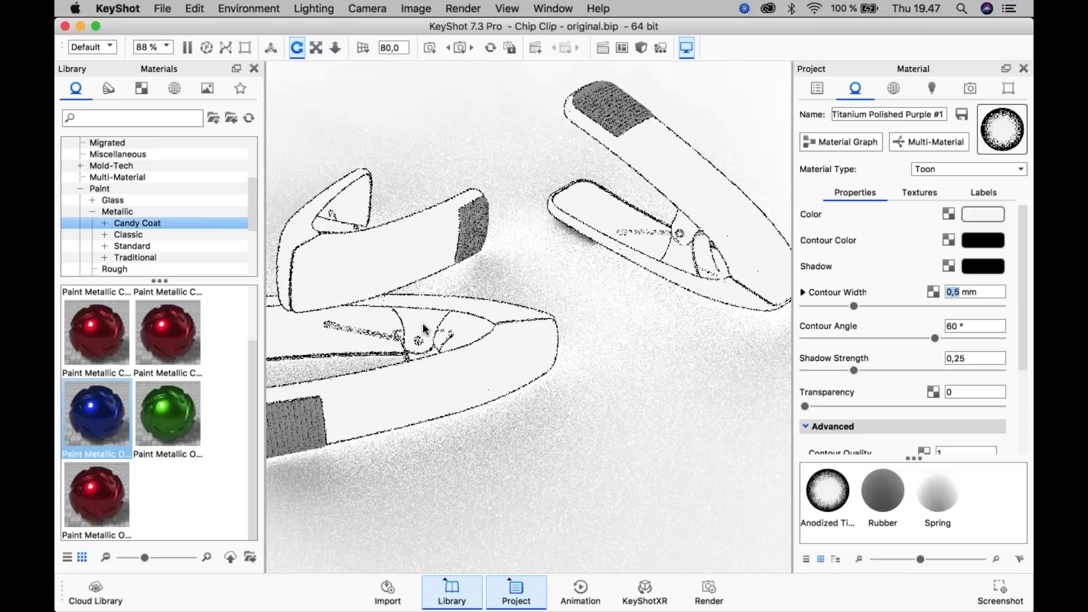
scroll(422, 322, "up", 3)
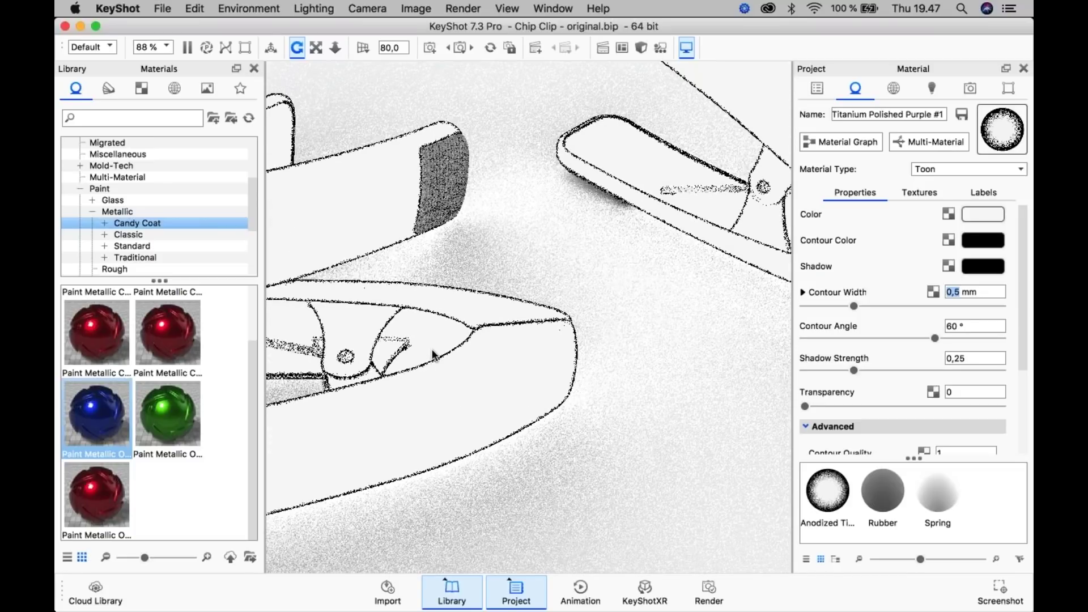
scroll(433, 355, "down", 8)
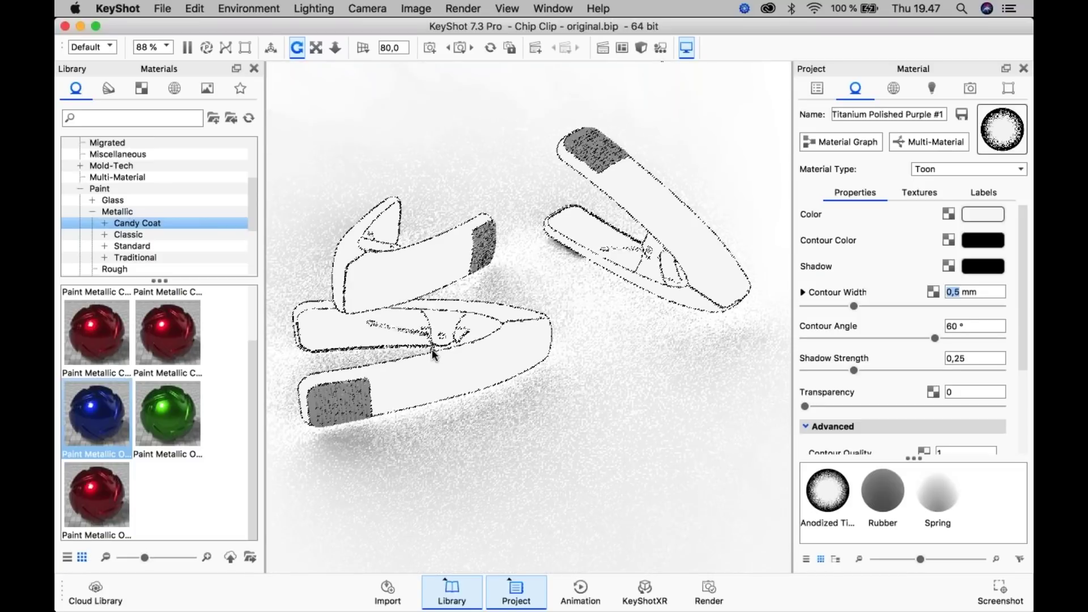
scroll(634, 191, "up", 4)
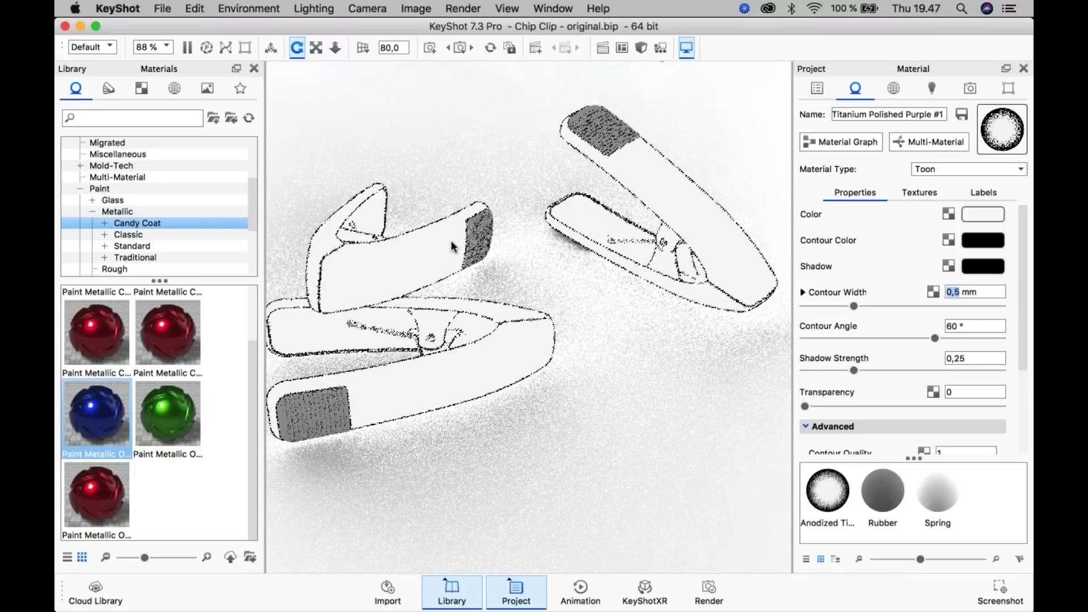
left_click(716, 432)
middle_click_drag(716, 431, 637, 398)
scroll(677, 363, "down", 2)
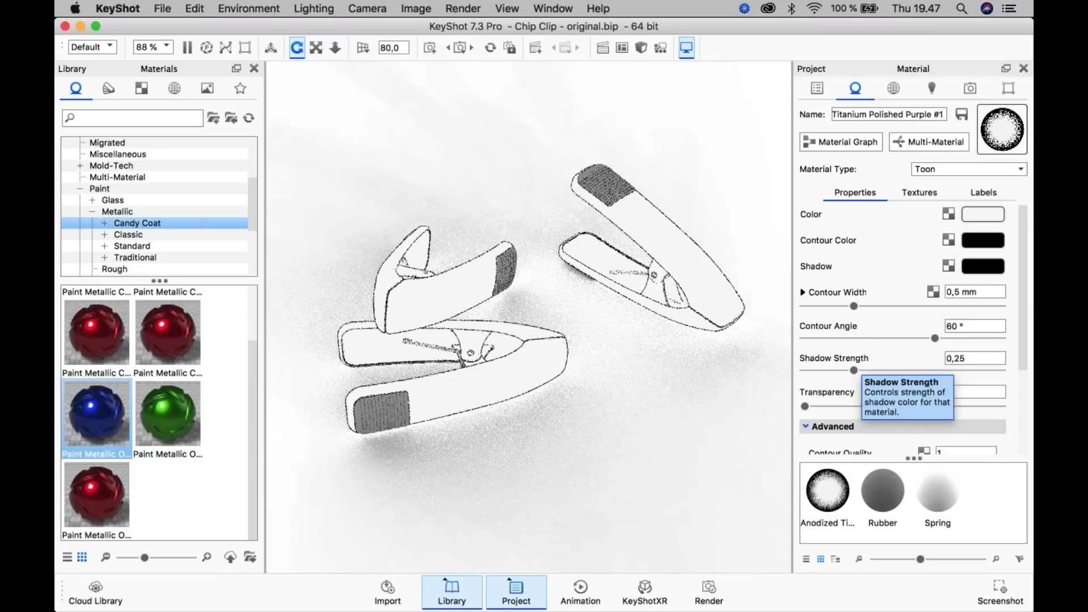
- Turn on Environment Shadows in the Toon material's advanced settings
scroll(951, 363, "down", 3)
scroll(947, 328, "down", 1)
scroll(943, 338, "up", 4)
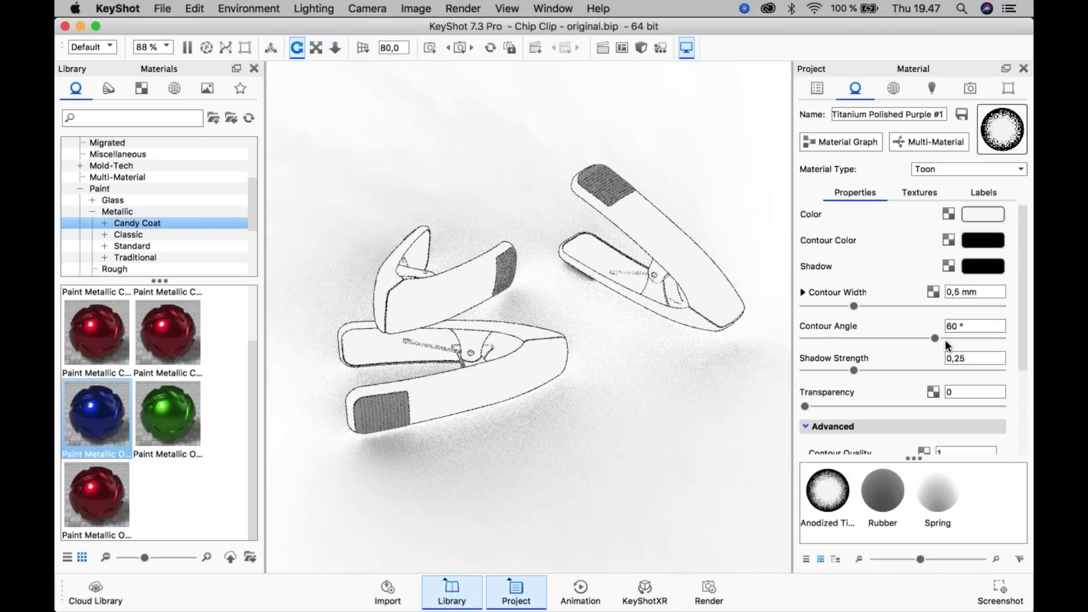
scroll(935, 298, "down", 2)
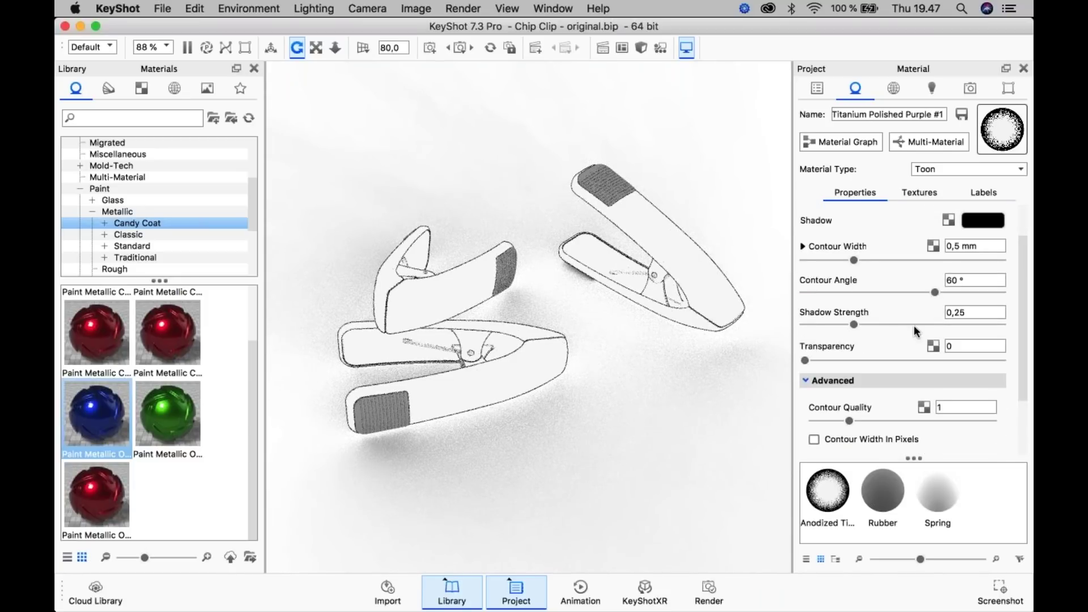
left_click(845, 379)
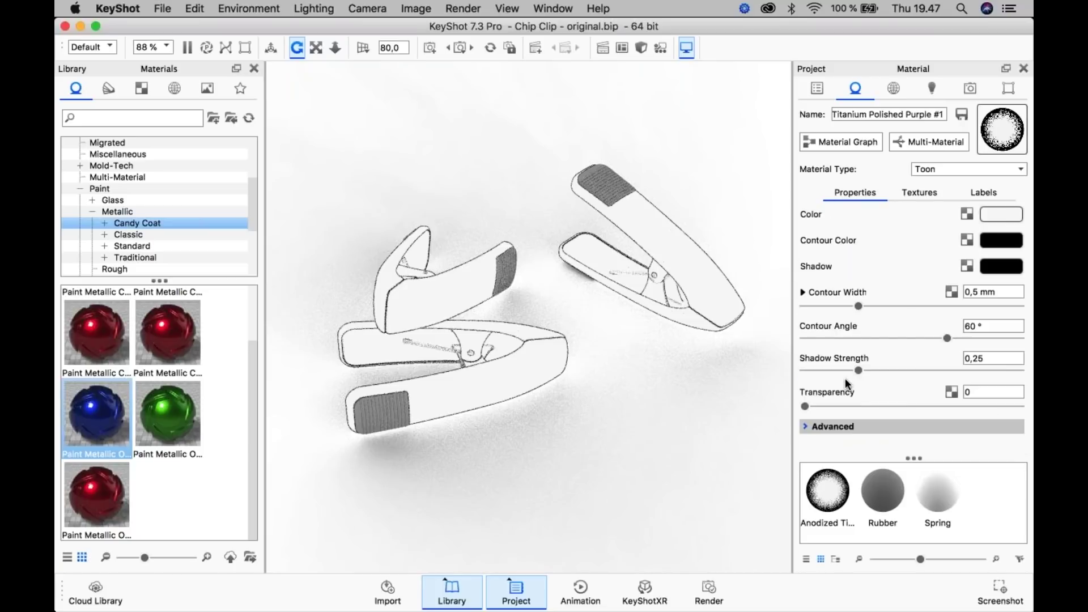
left_click(838, 427)
scroll(907, 357, "down", 3)
scroll(915, 354, "down", 1)
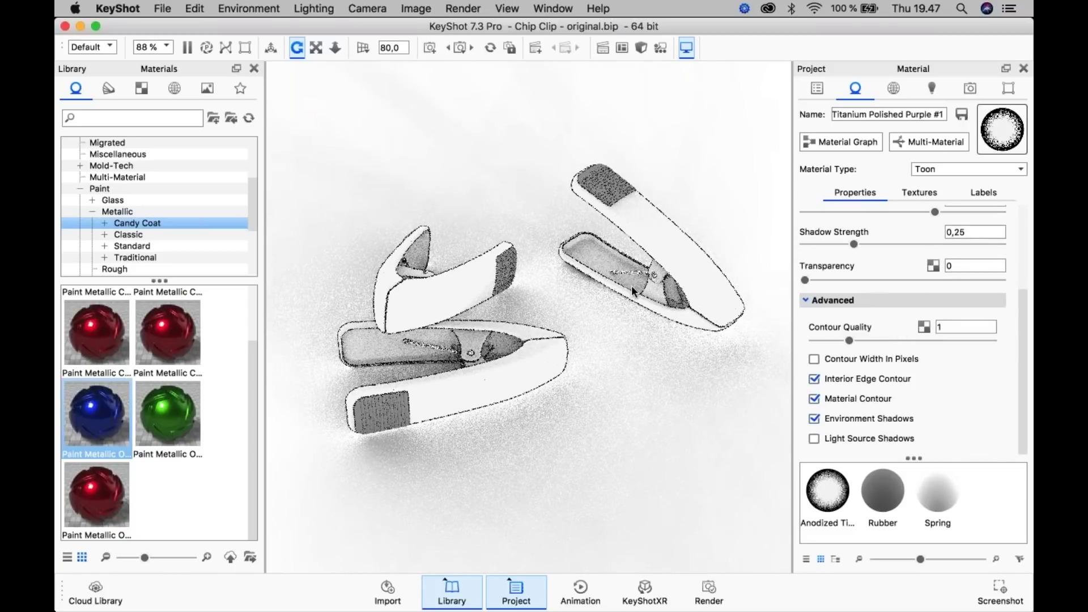
scroll(894, 329, "up", 4)
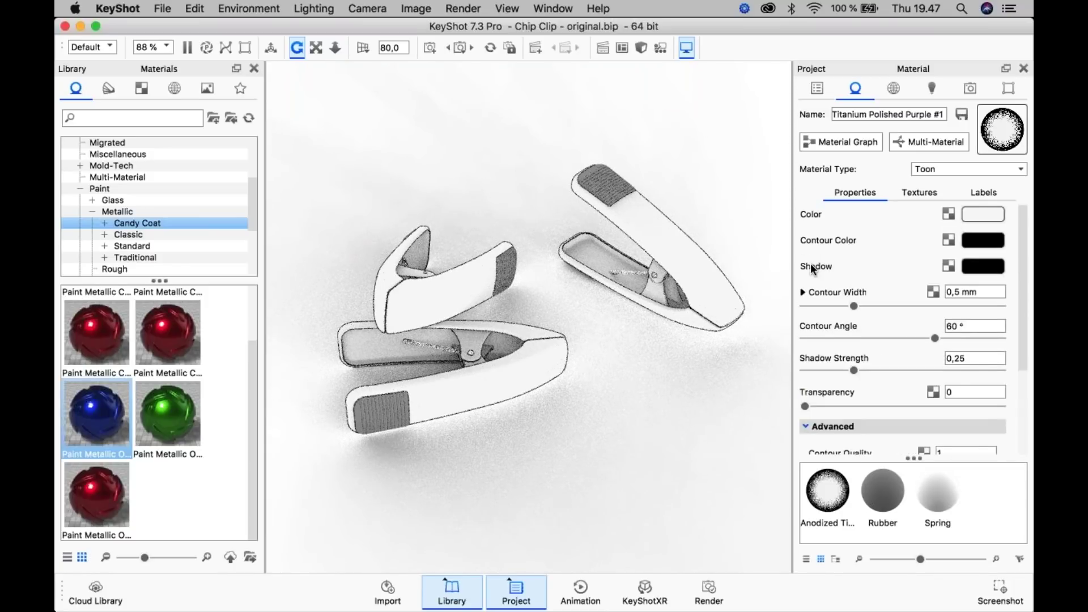
- Set the Toon shadow color to a light red with hue 0°, saturation 53 % and value 100 %
left_click(982, 266)
left_click(746, 186)
left_click_drag(729, 146, 882, 68)
left_click(905, 107)
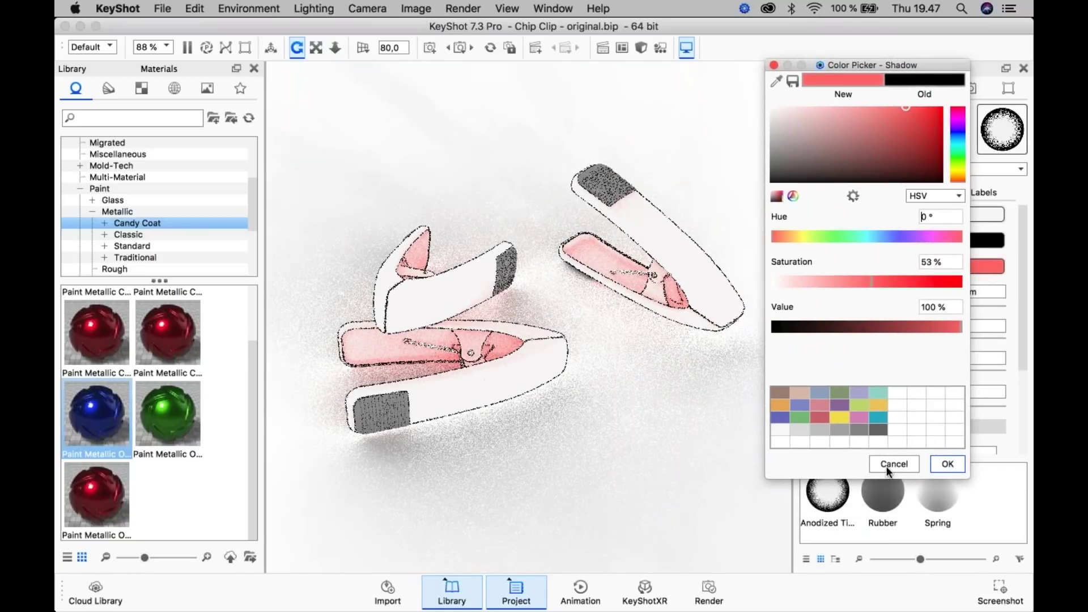
left_click(947, 464)
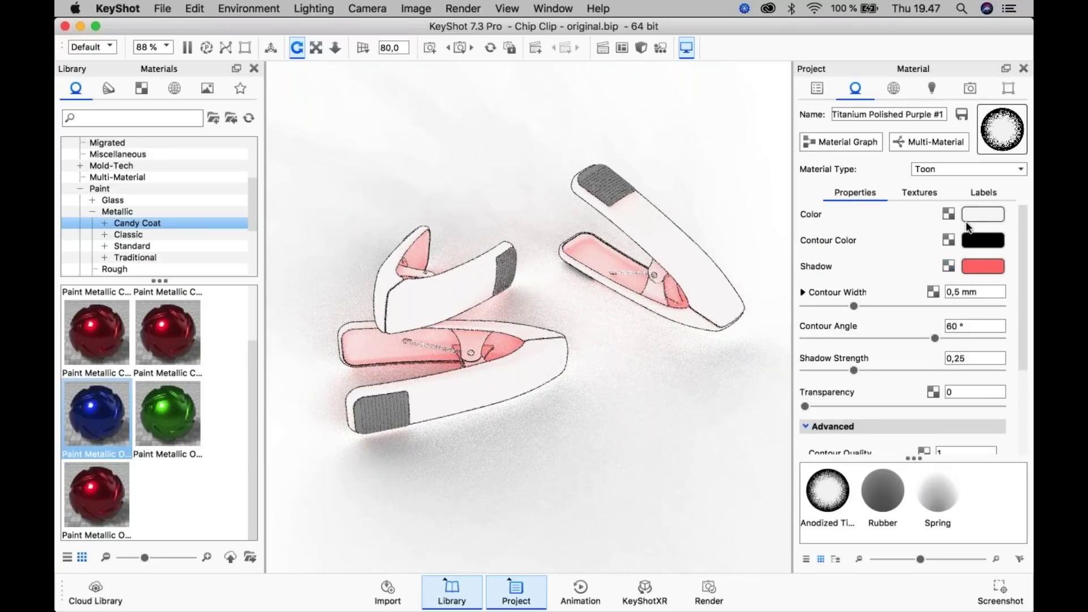
- Apply a Brushed texture to the Toon material's shadow color and check its size and mapping section
left_click(949, 266)
mouse_move(968, 276)
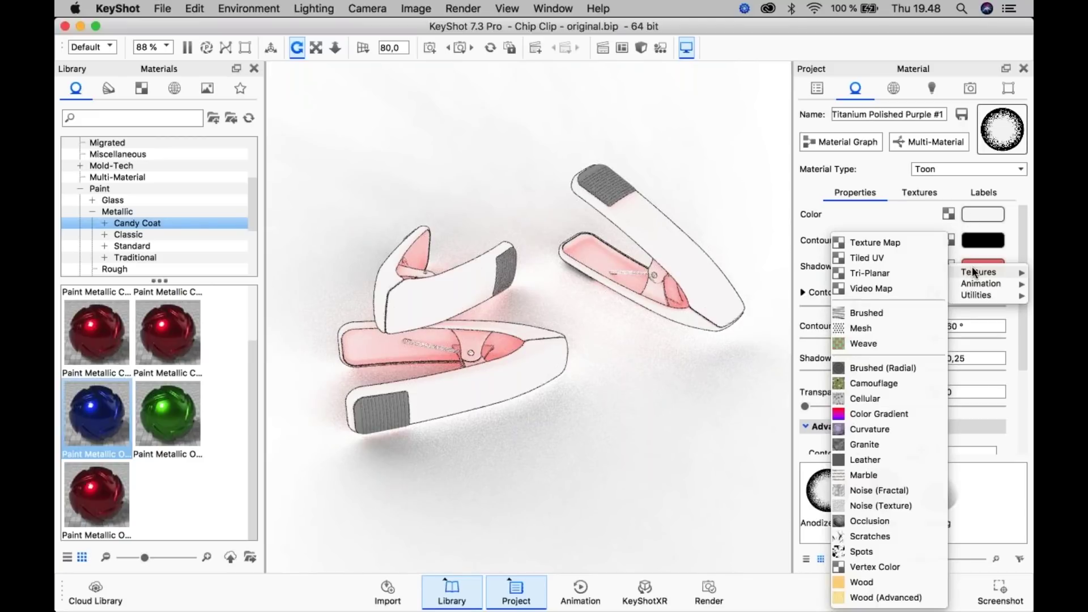
left_click(862, 313)
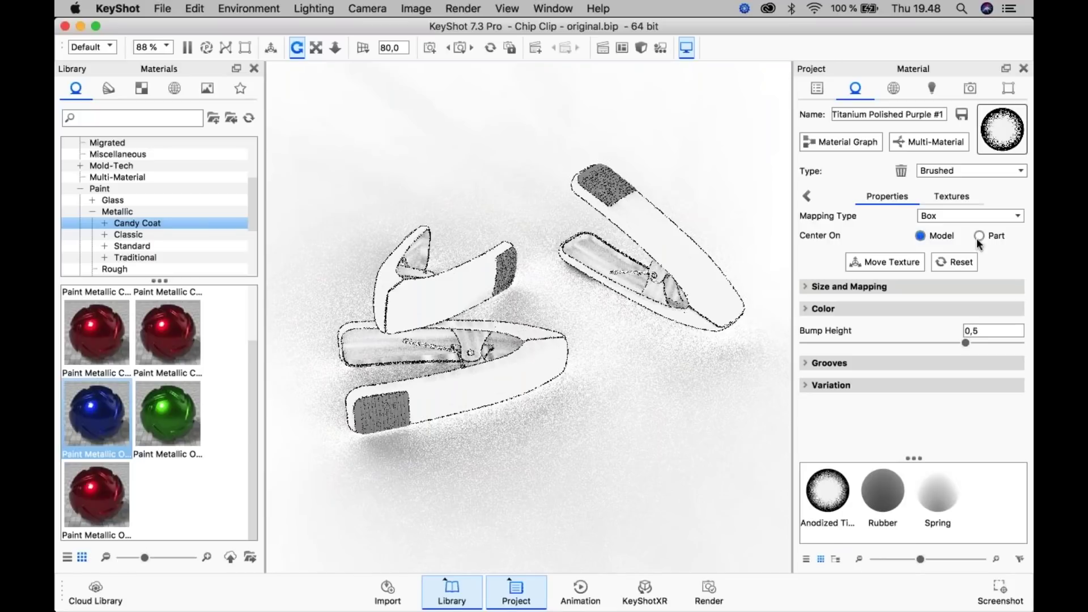
left_click(863, 287)
left_click(872, 286)
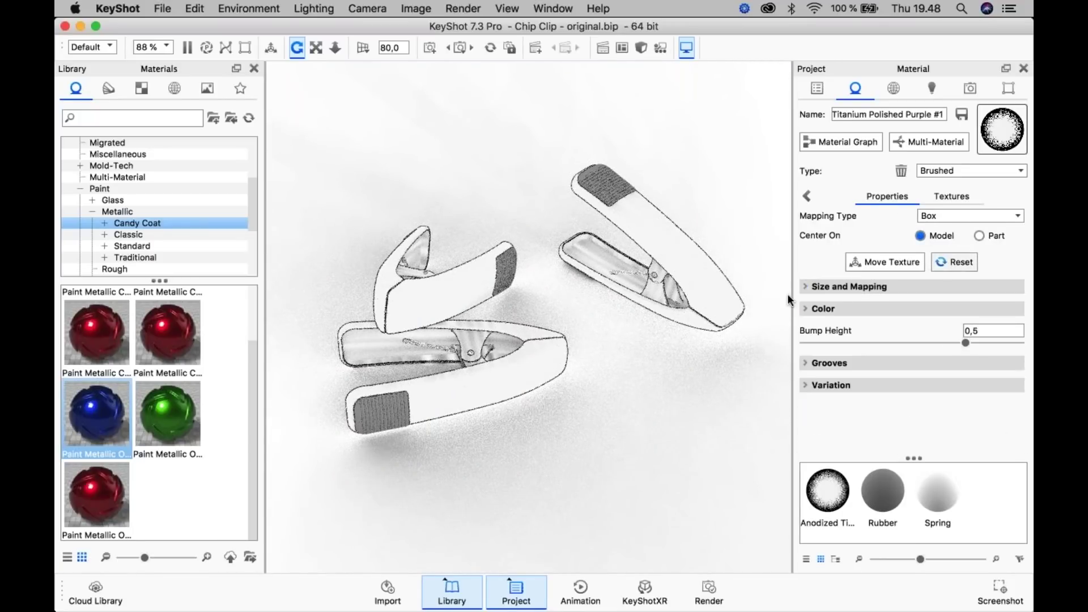
- Set the brushed shadow texture's mapping type to Camera and its linked width and height to 0,01
left_click(947, 215)
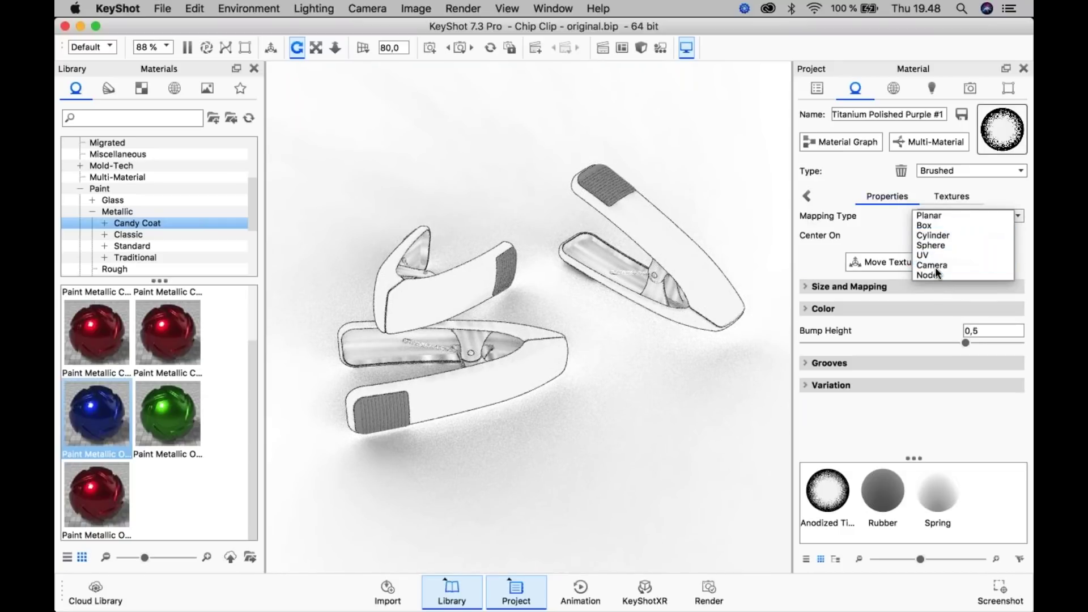
left_click(935, 265)
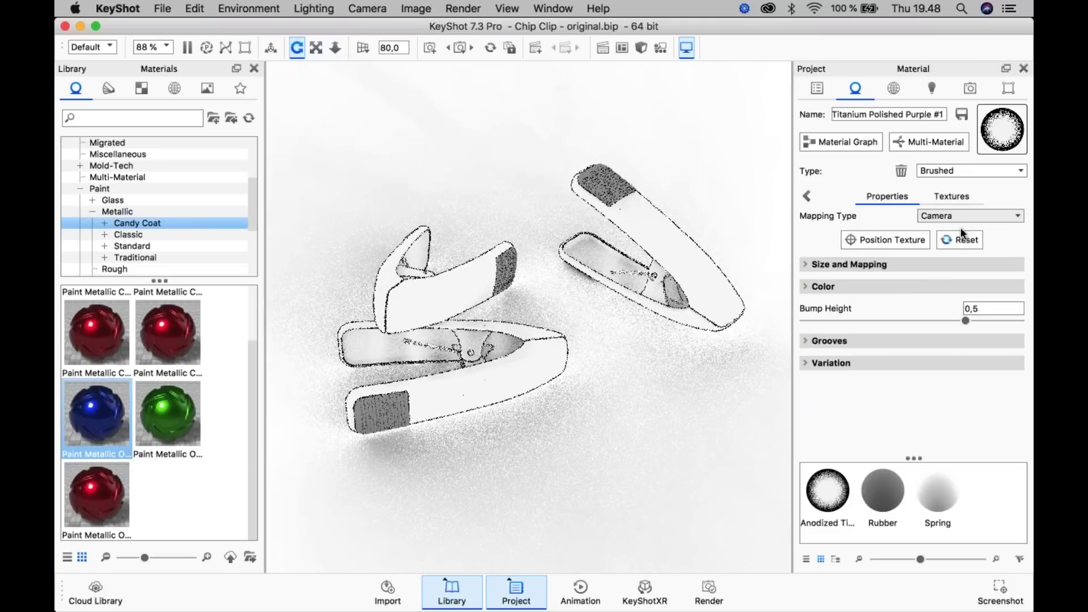
left_click(839, 265)
double_click(972, 290)
type("0,01")
key("Return")
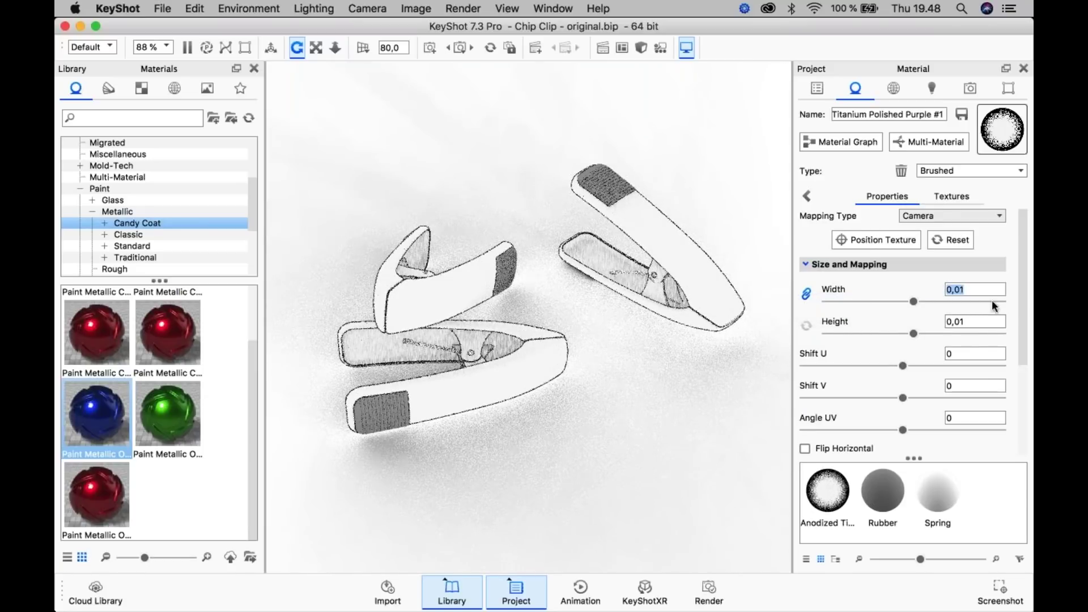
- Set the brushed shadow texture's linked width and height to 0,02
left_click(967, 291)
type("2")
key("Return")
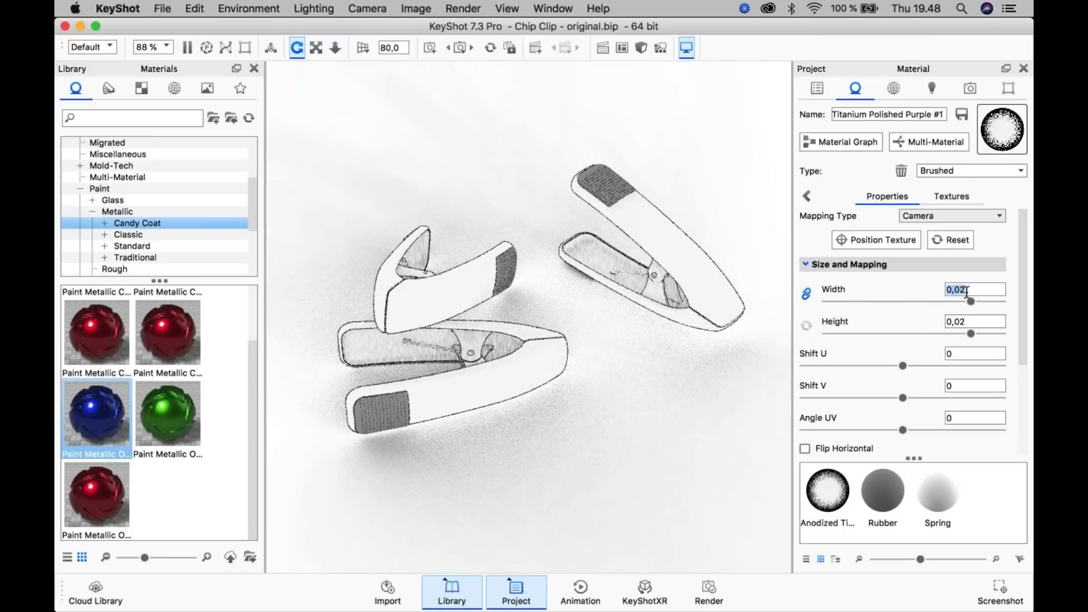
- Check the brushed shadow texture's Grooves settings and set its Color 1 to dark red
left_click(842, 263)
left_click(842, 262)
scroll(885, 379, "down", 5)
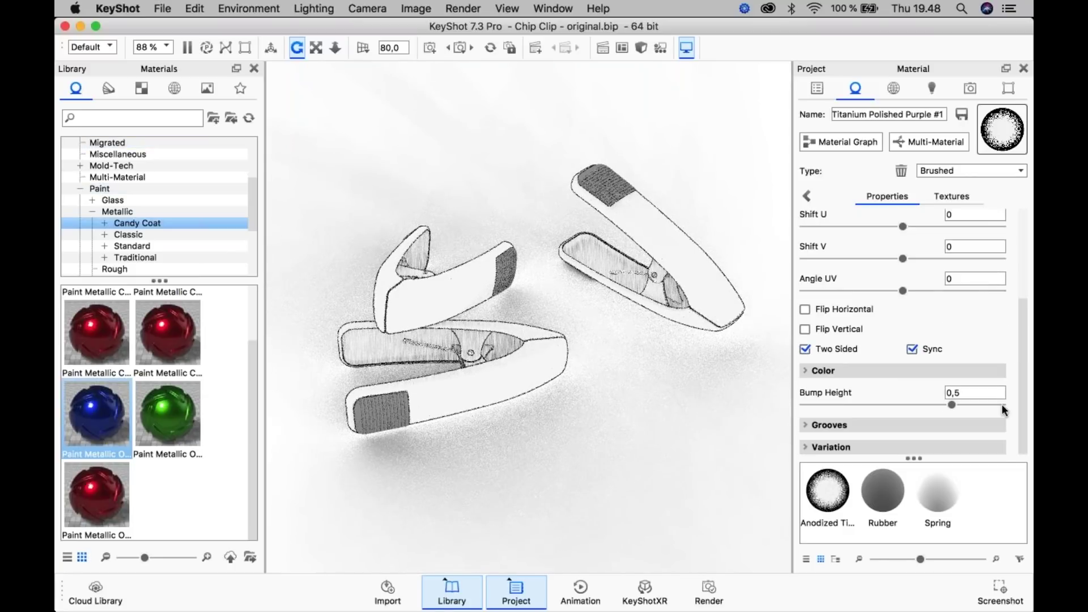
left_click(846, 425)
scroll(872, 393, "down", 3)
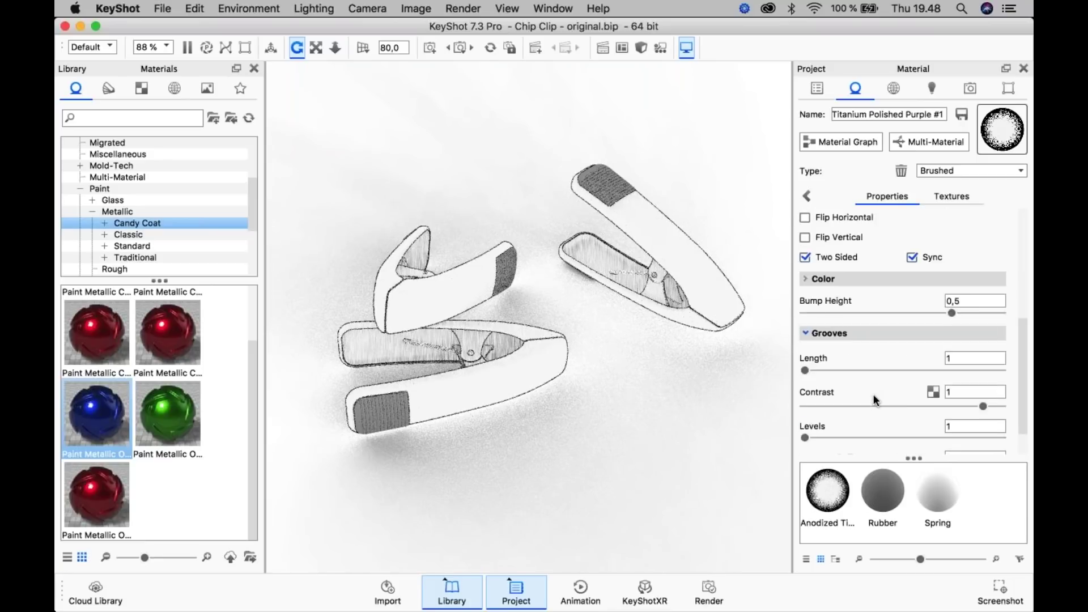
scroll(864, 339, "up", 8)
left_click(852, 264)
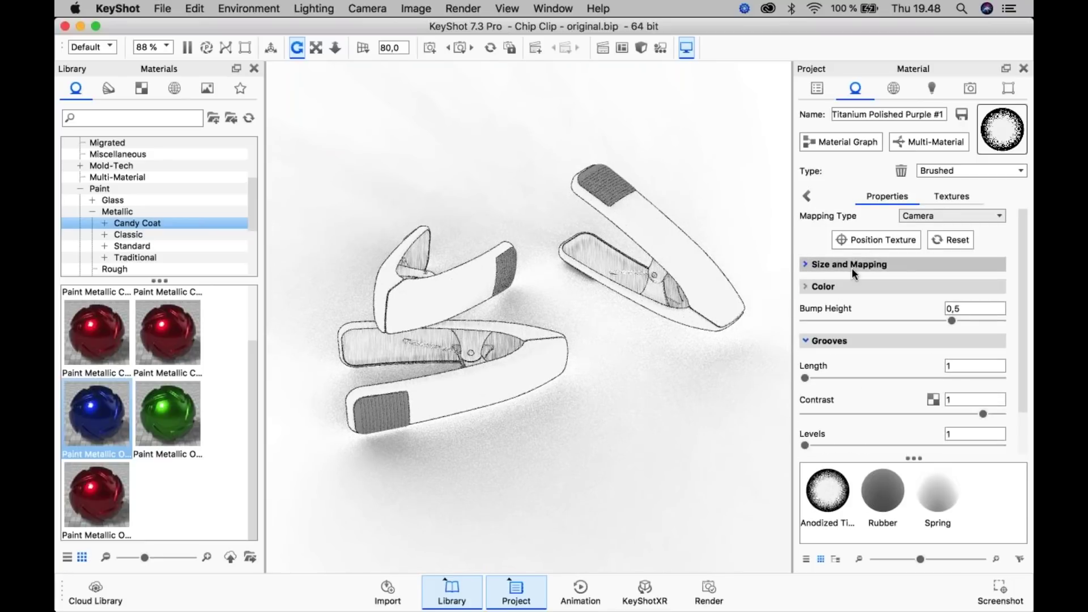
left_click(892, 286)
left_click(981, 313)
left_click_drag(929, 110, 941, 153)
left_click(950, 465)
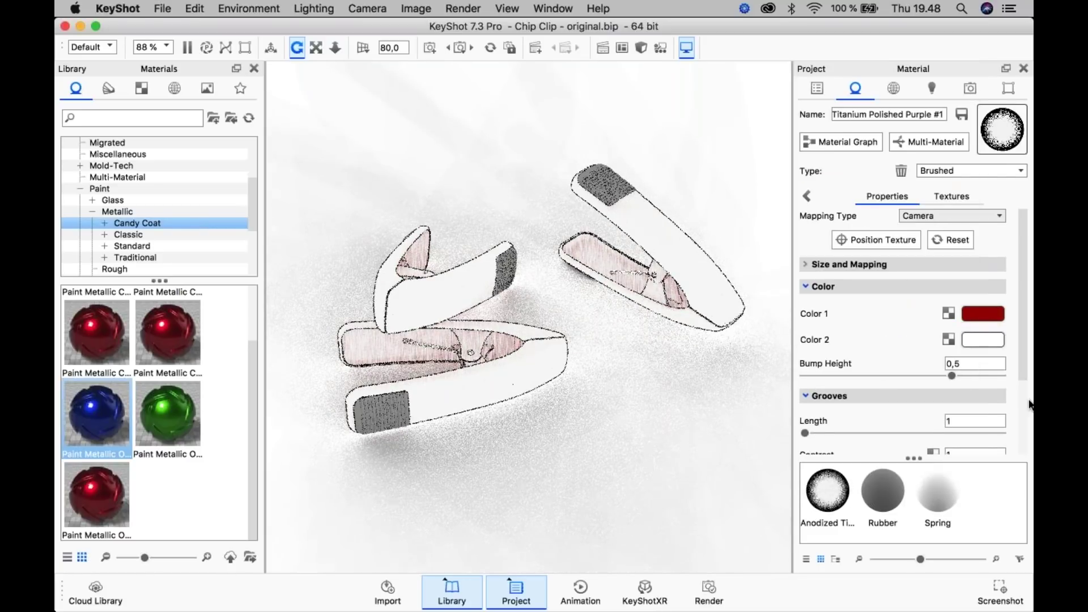
- Rotate the brushed shadow texture by setting its Angle UV to 54,72
left_click(819, 396)
left_click(870, 266)
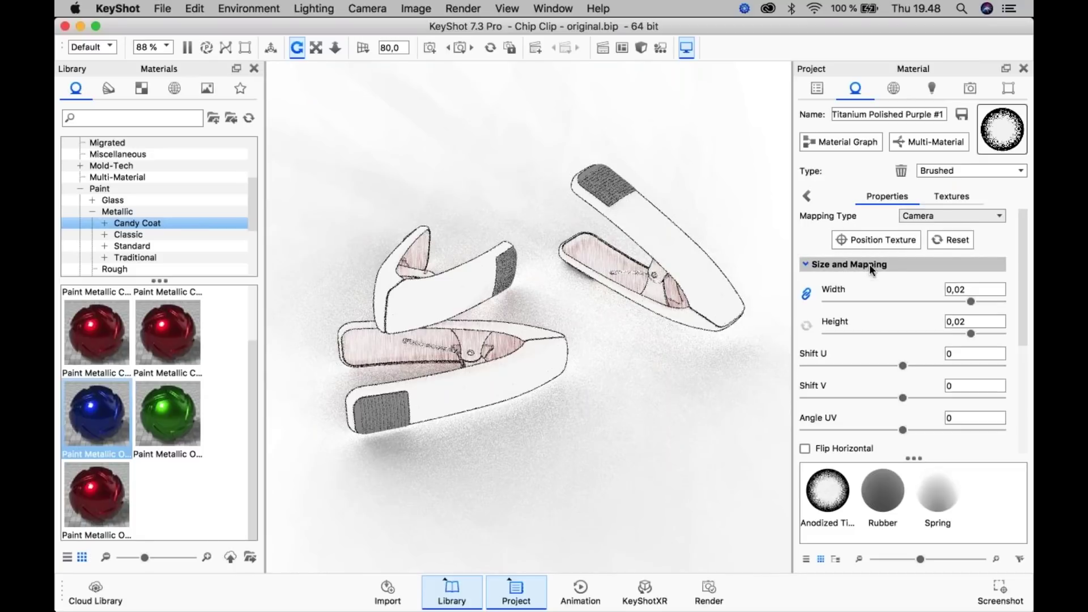
left_click_drag(902, 430, 933, 434)
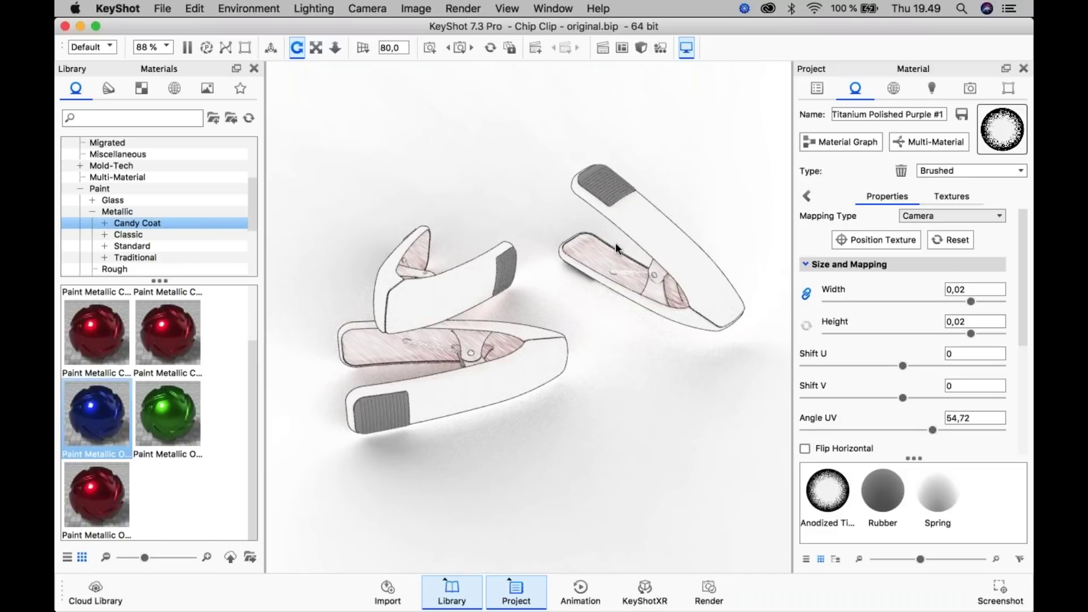
- Switch to the PDF "201806_Everything About Material & Render Settings" in Acrobat Pro DC and bring up its view commands
key("shift+p")
left_click_drag(453, 25, 518, 307)
left_click(504, 261)
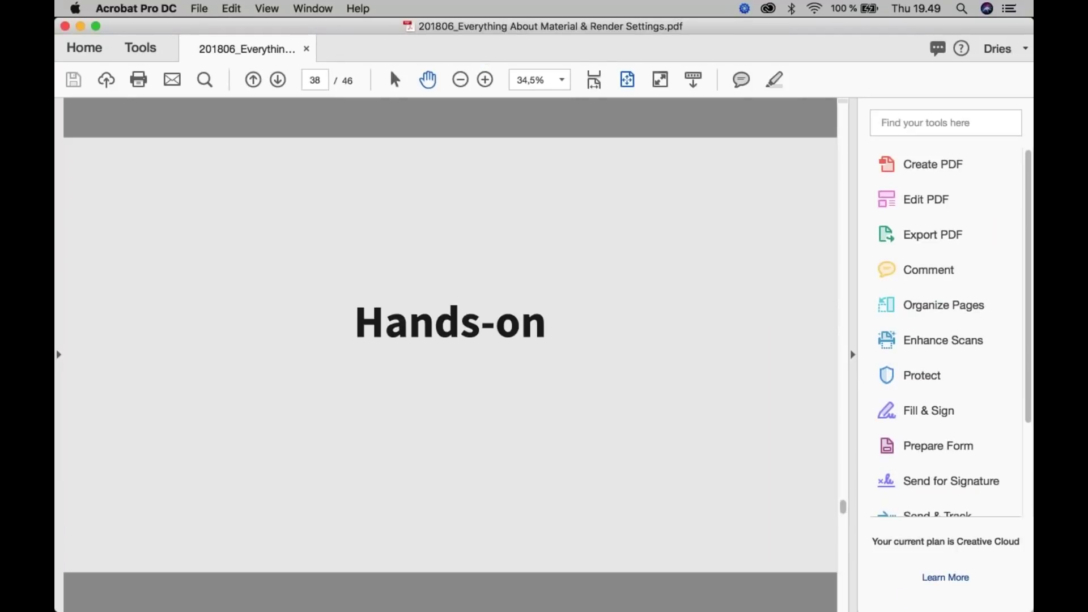
left_click(266, 8)
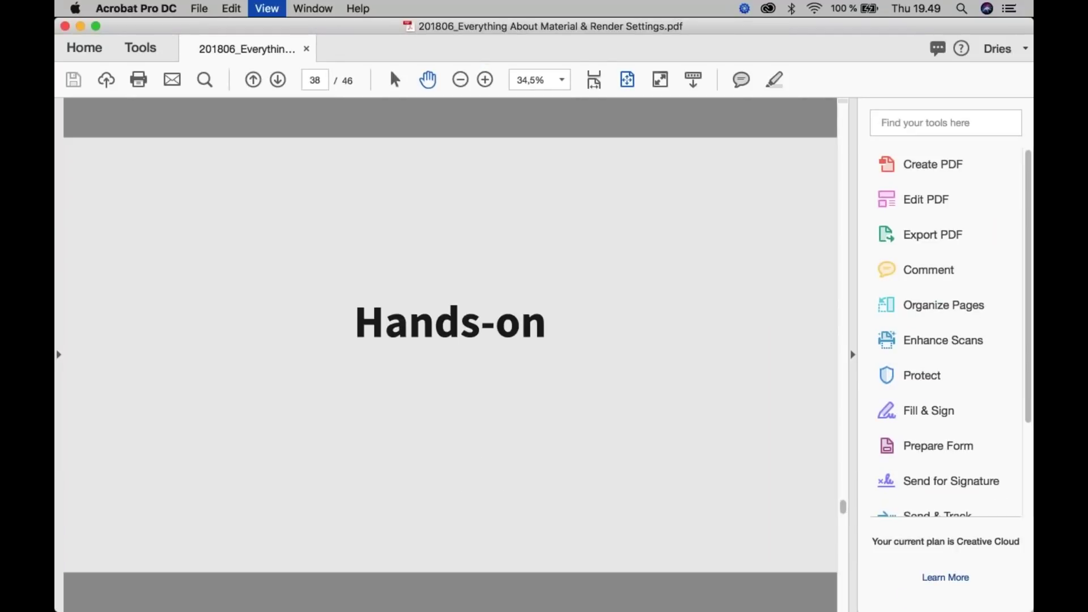
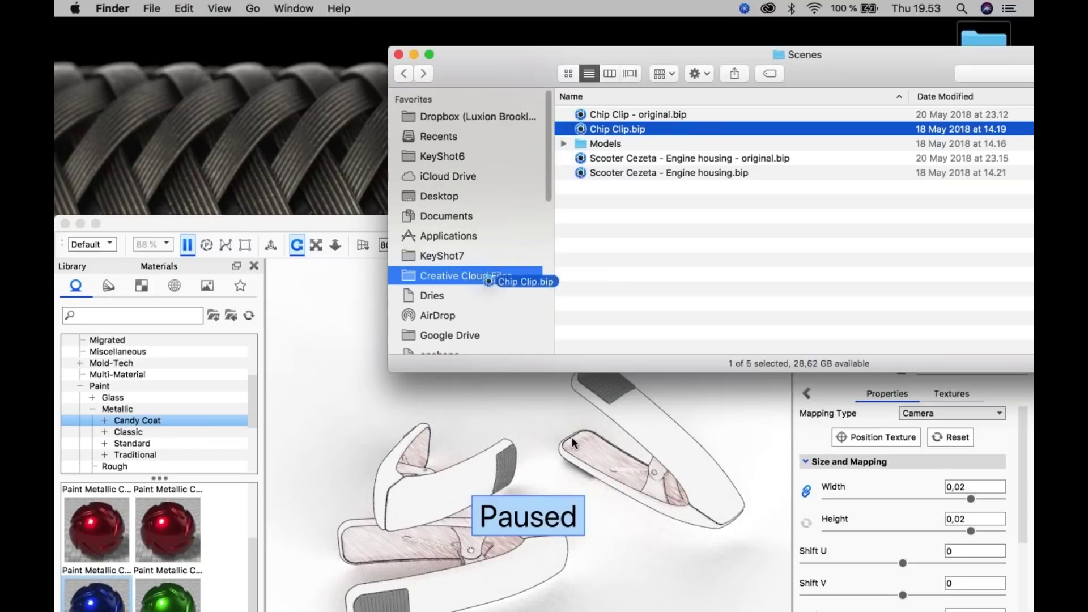
- Switch to KeyShot, open the recent scene Chip Clip.bip, and enlarge the program window
left_click(328, 232)
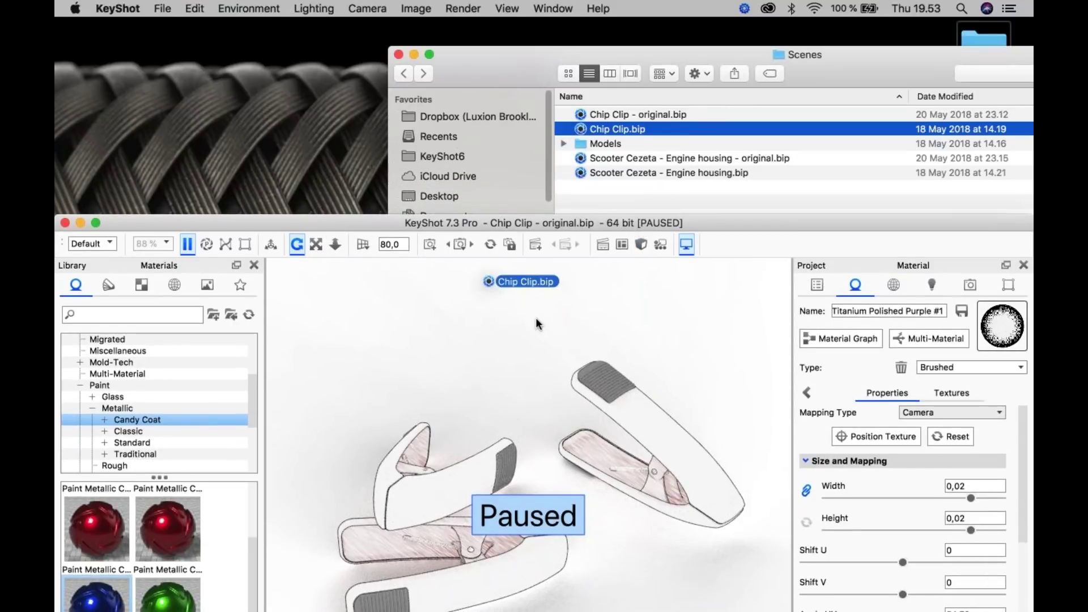
left_click(603, 55)
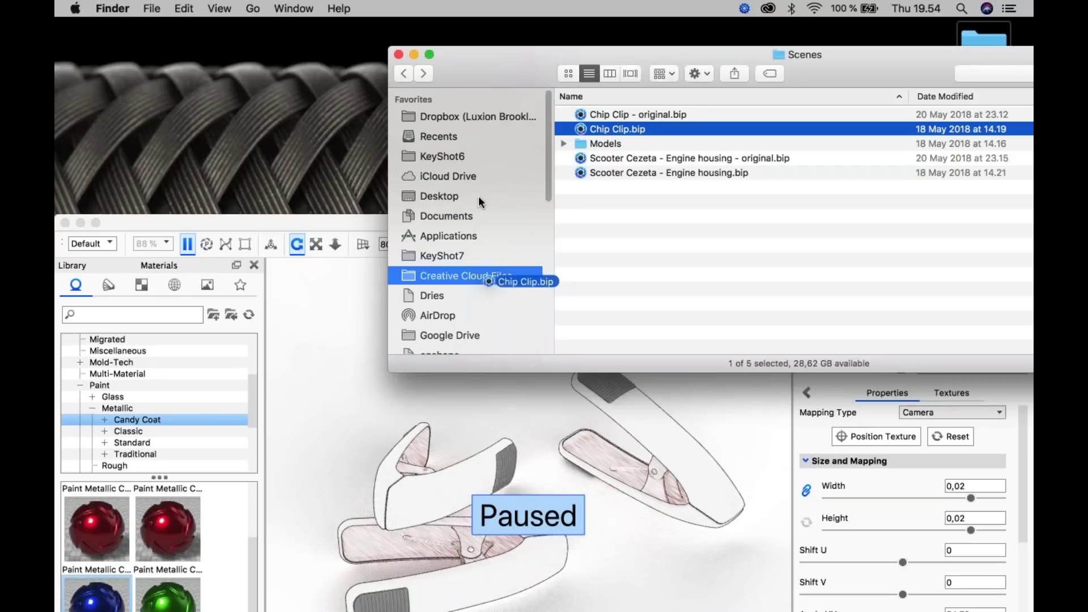
left_click_drag(964, 47, 828, 297)
left_click(148, 223)
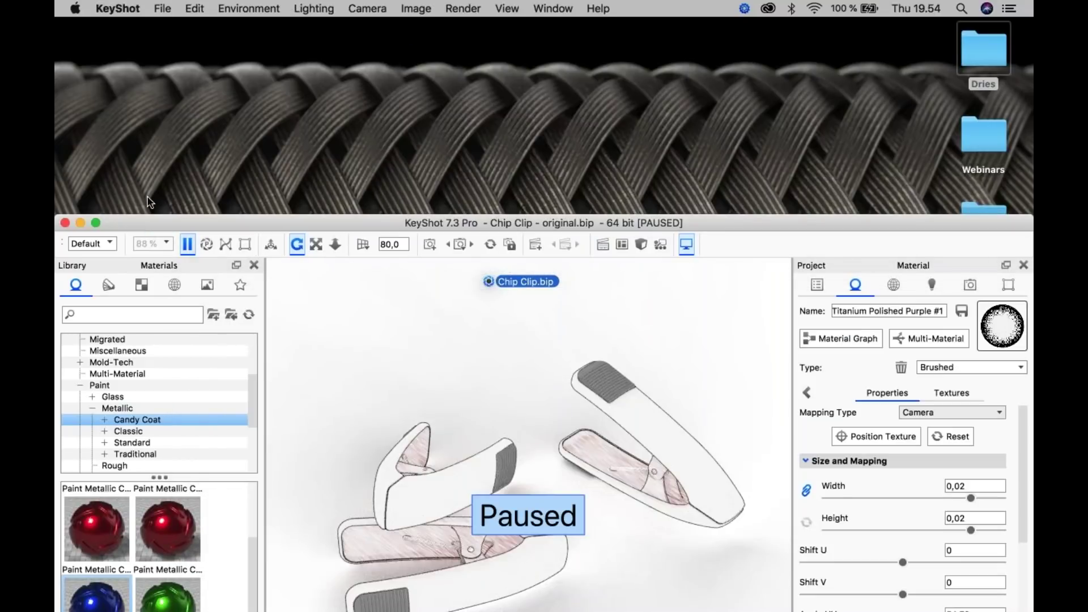
left_click(151, 8)
mouse_move(238, 74)
mouse_move(734, 103)
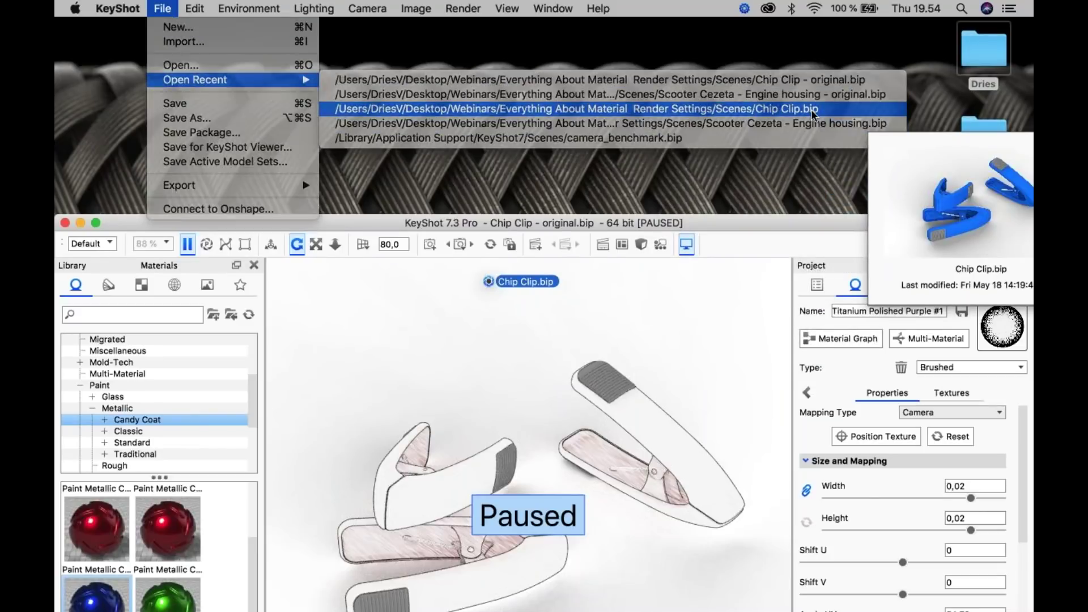
left_click(811, 110)
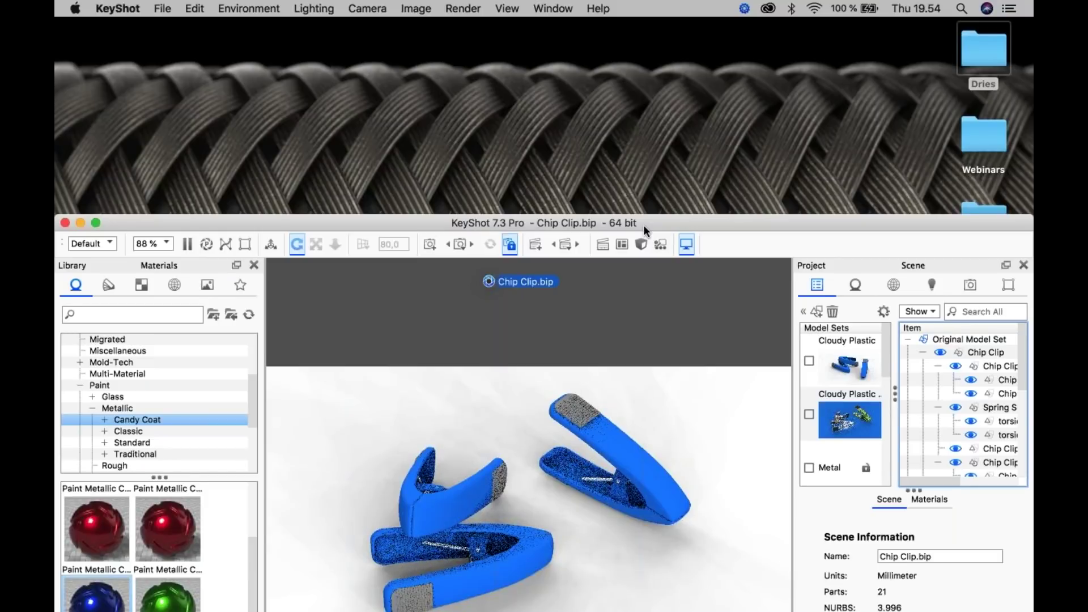
double_click(644, 225)
- Activate the Metallic Paint model set in the scene
left_click(1008, 89)
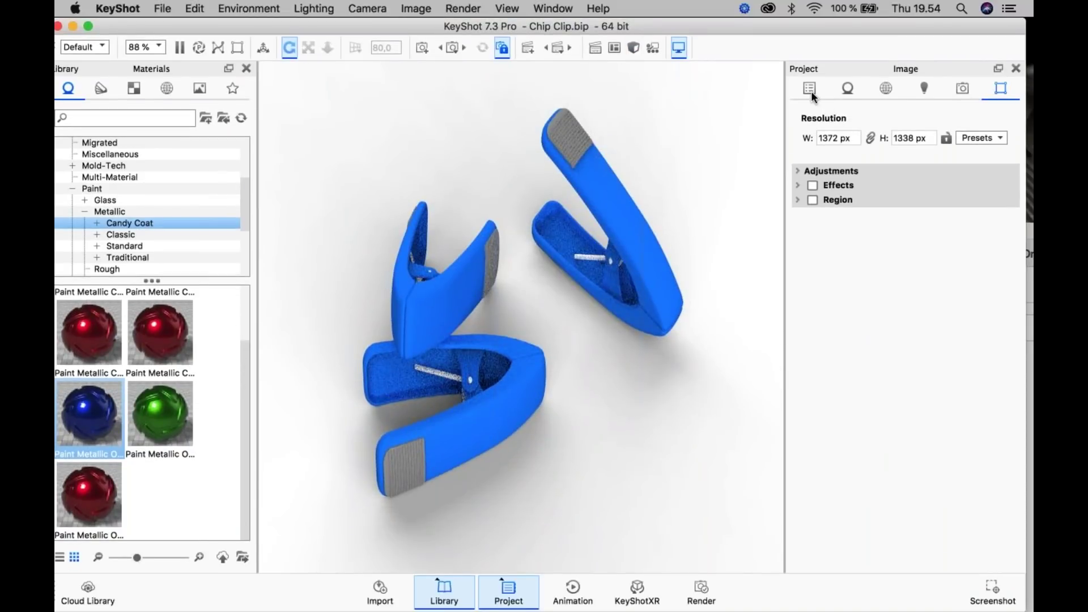
left_click(811, 91)
scroll(844, 215, "down", 5)
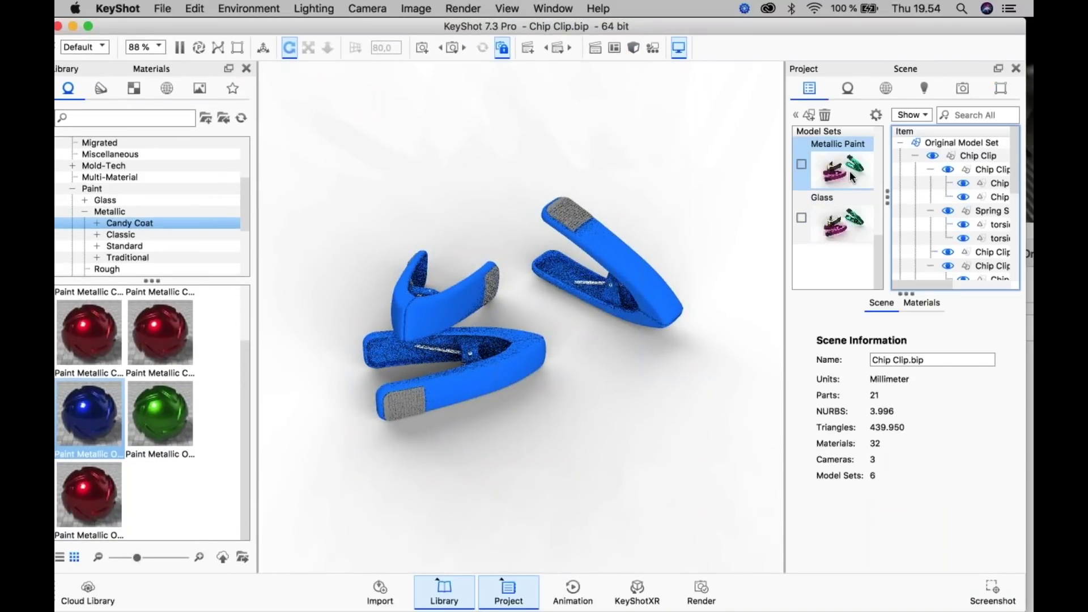
left_click(848, 179)
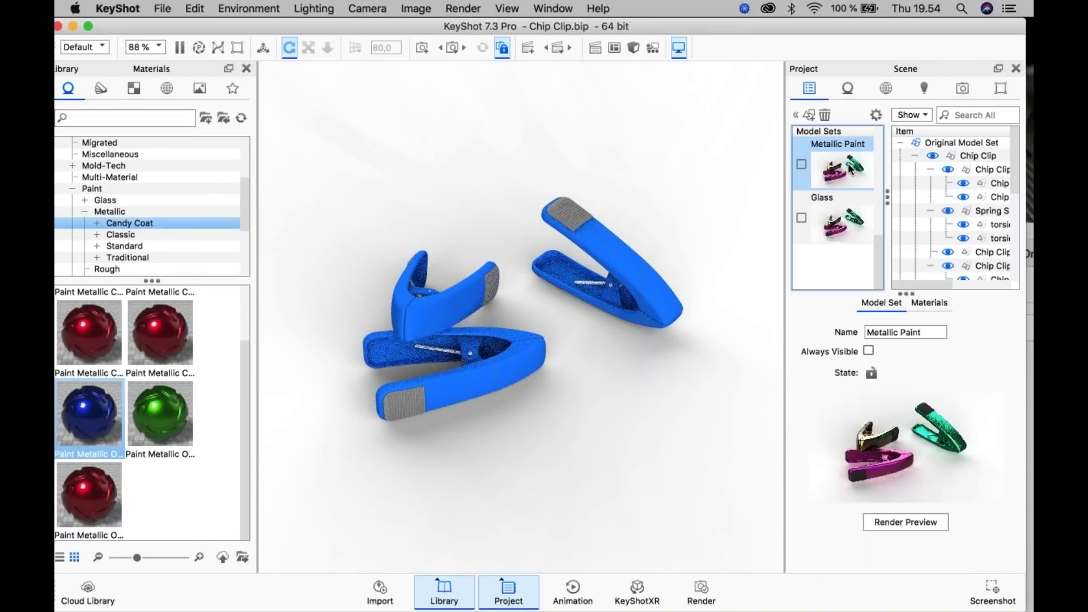
scroll(847, 178, "up", 3)
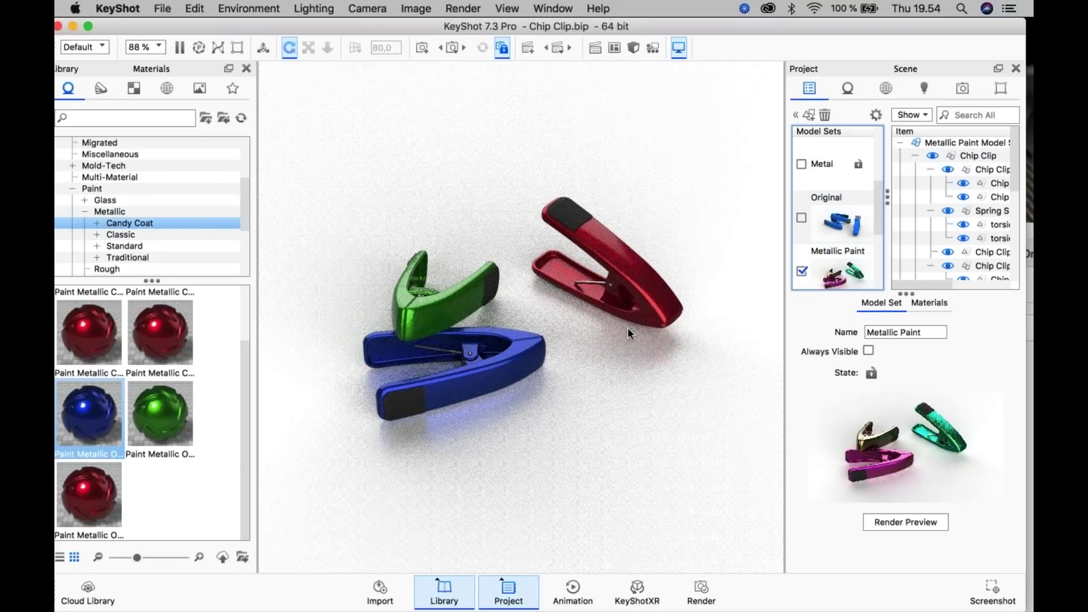
- Unlock the camera, zoom in on the clips, and activate the Original model set
left_click(503, 49)
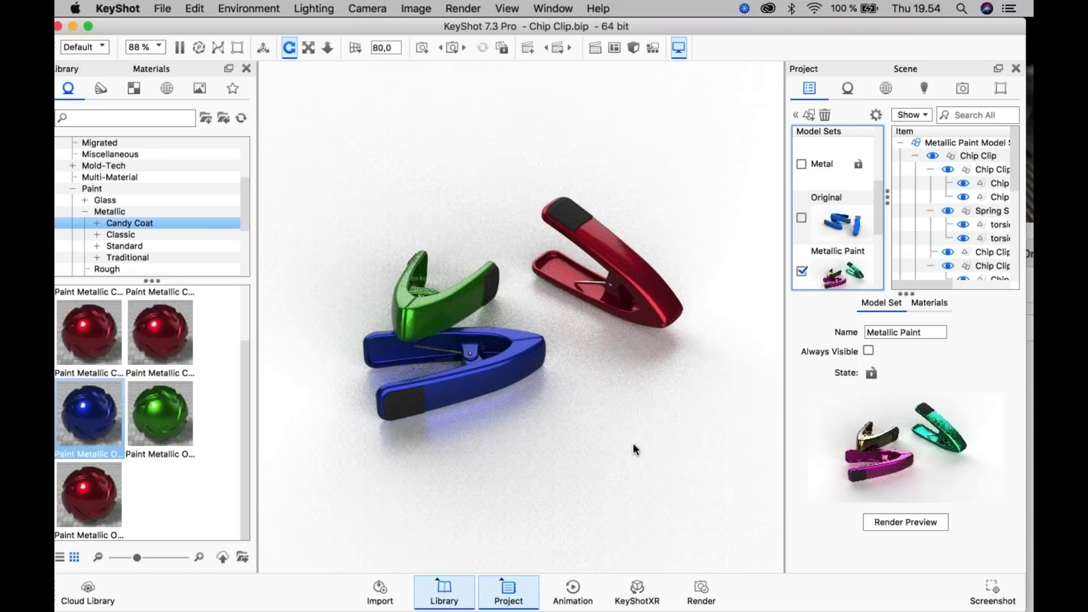
scroll(634, 443, "up", 2)
left_click(841, 210)
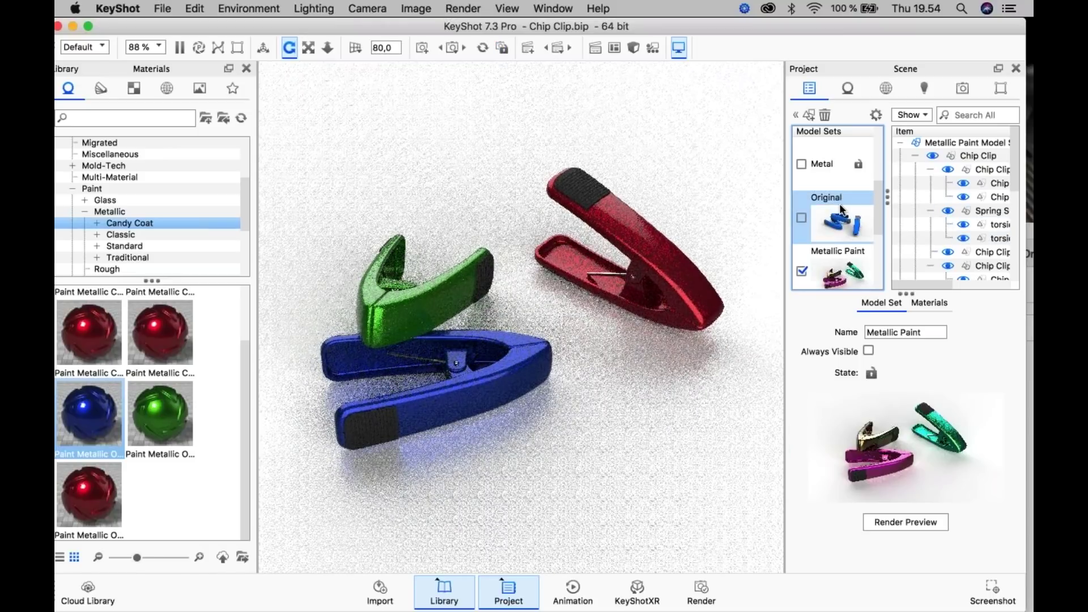
left_click(801, 218)
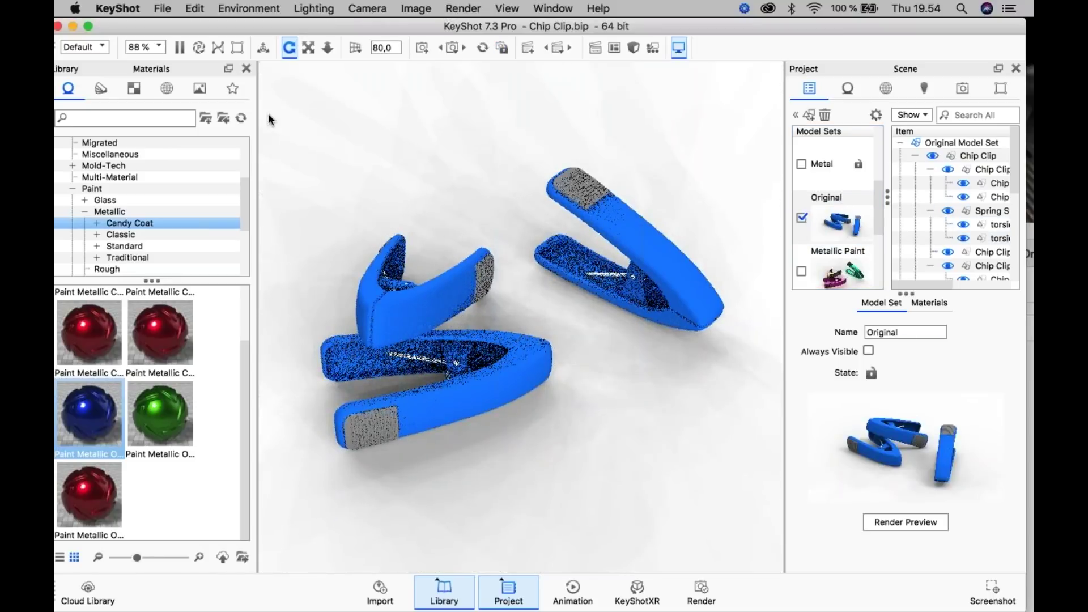
middle_click_drag(399, 103, 400, 95)
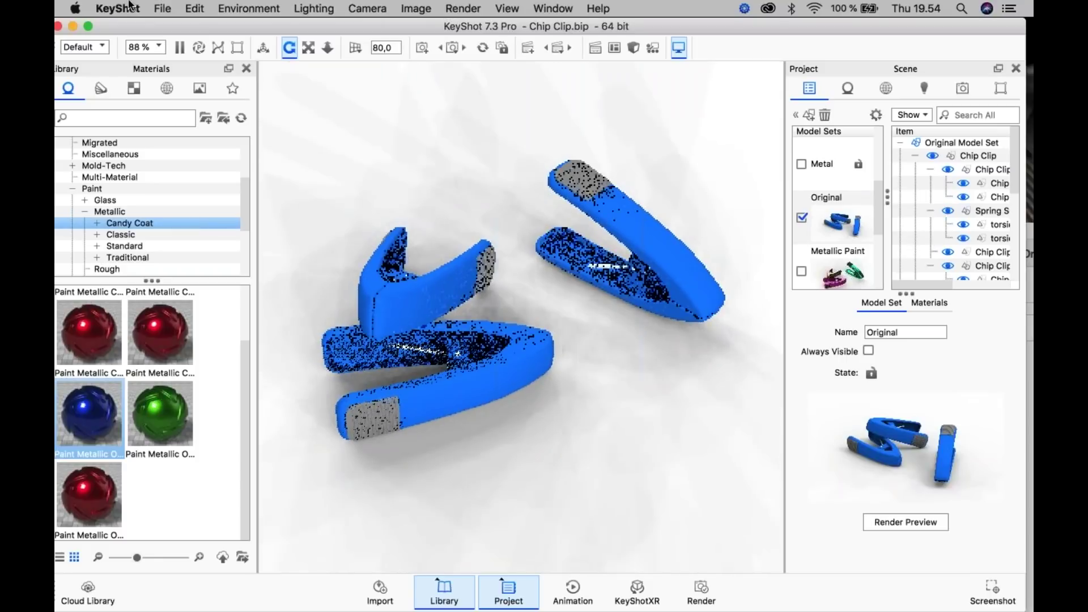
- Add a ground plane to the Original model set
left_click(195, 7)
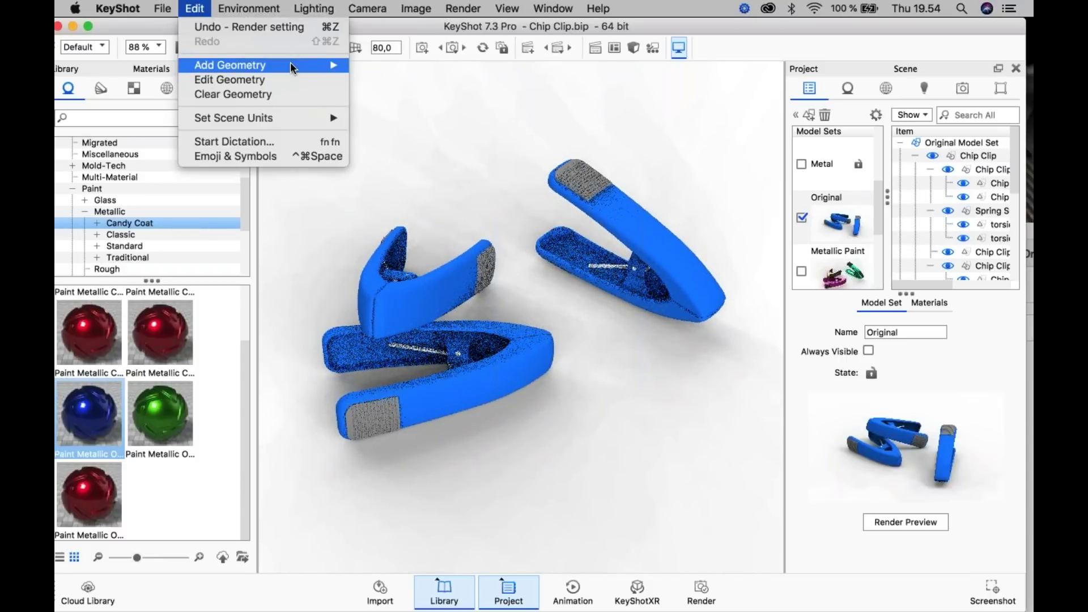
mouse_move(292, 67)
left_click(452, 67)
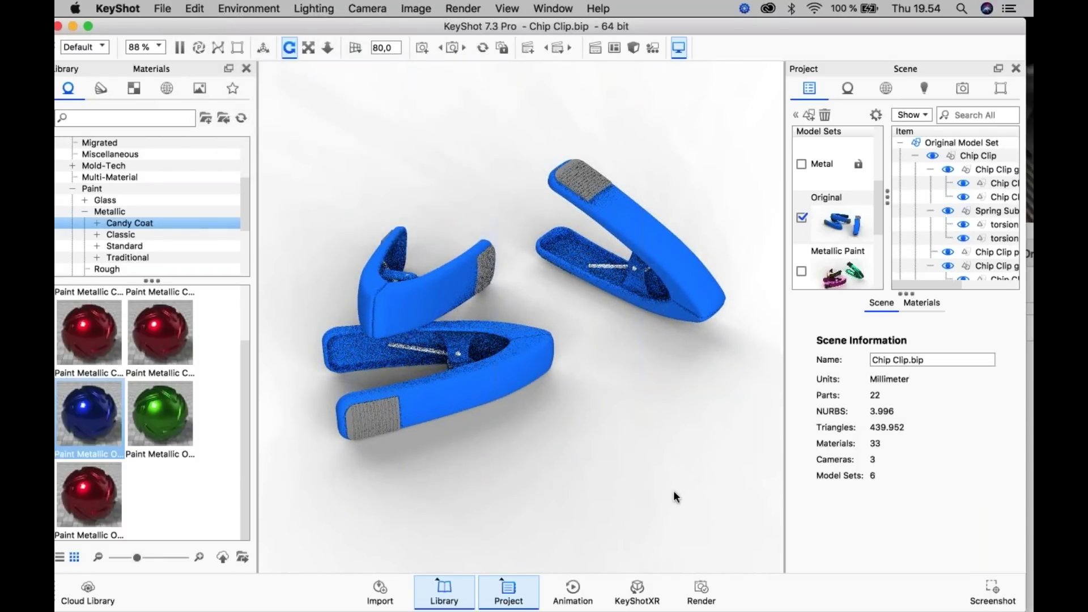
- Change the ground plane's material type to Metal
double_click(619, 454)
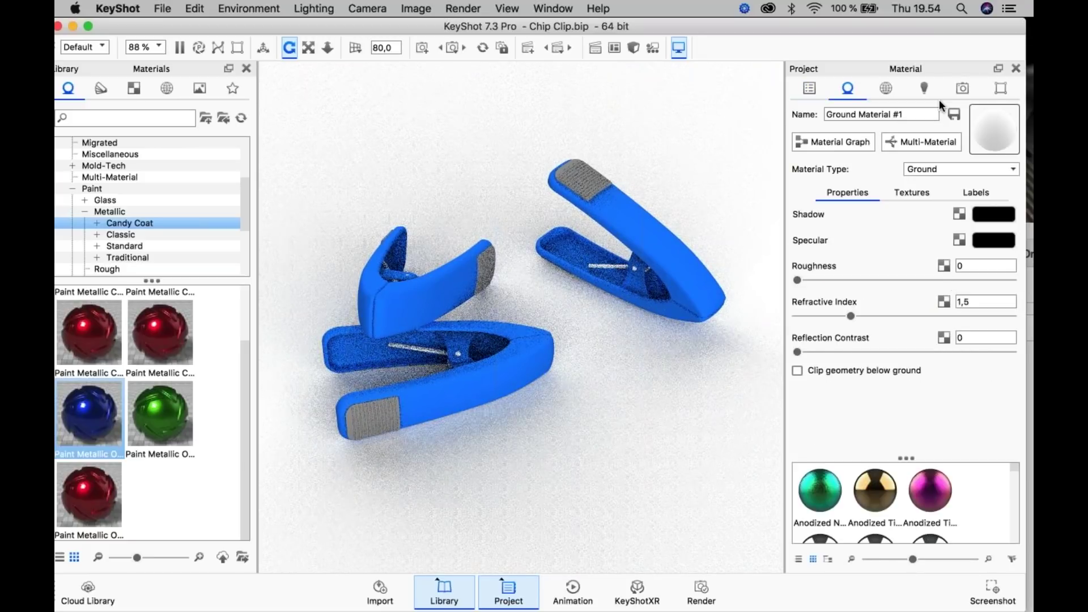
left_click(919, 168)
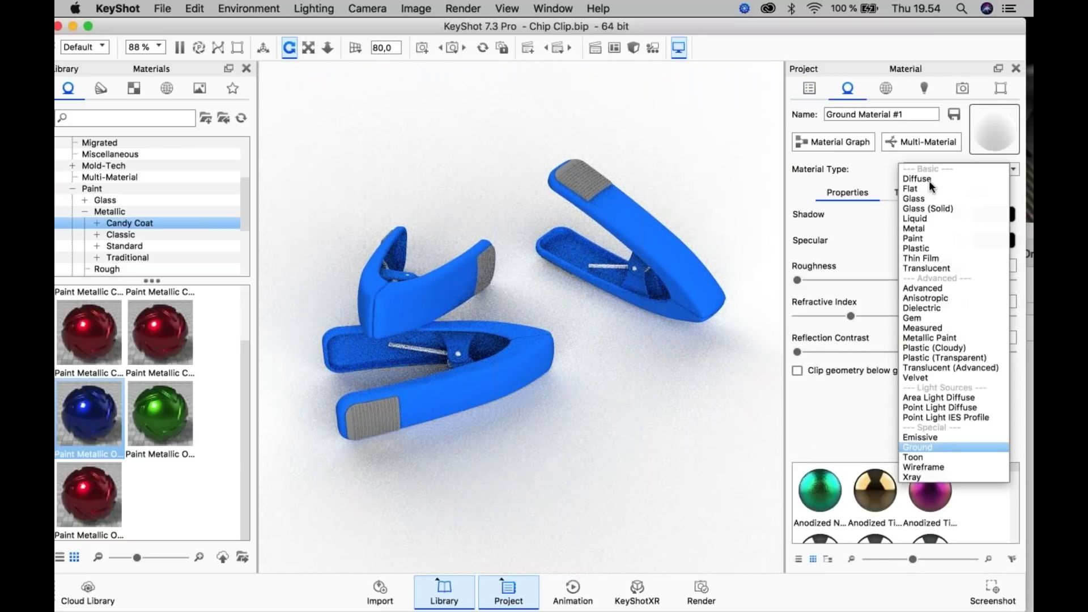
left_click(568, 476)
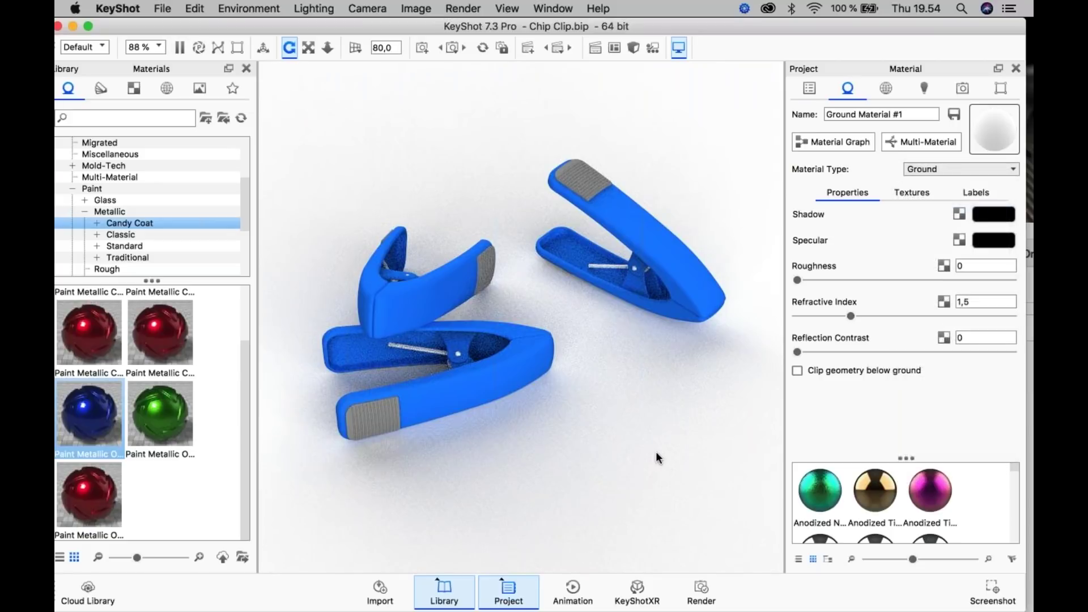
left_click(955, 168)
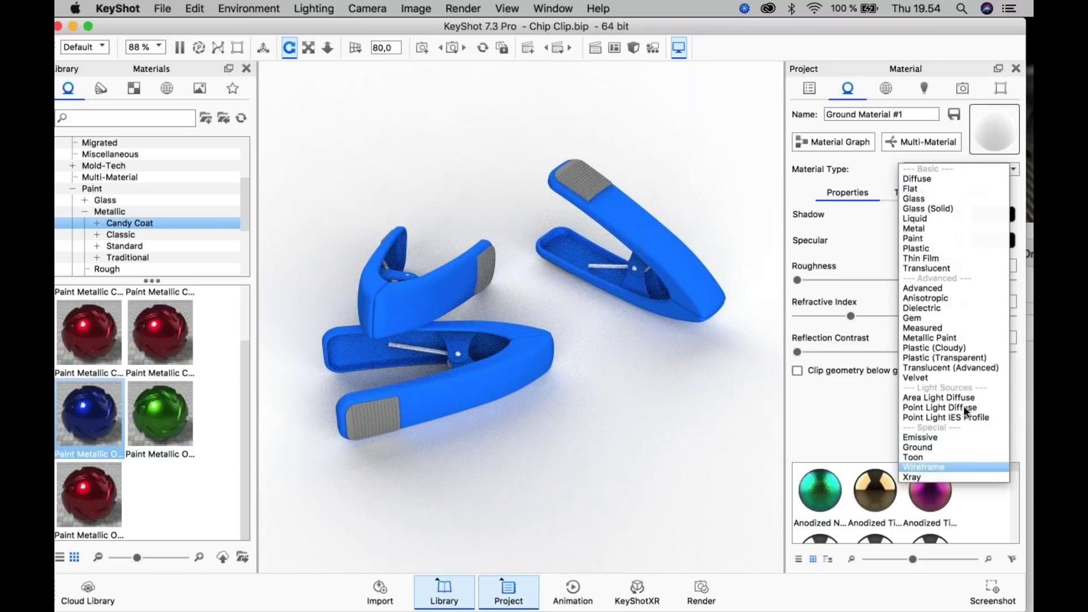
left_click(933, 226)
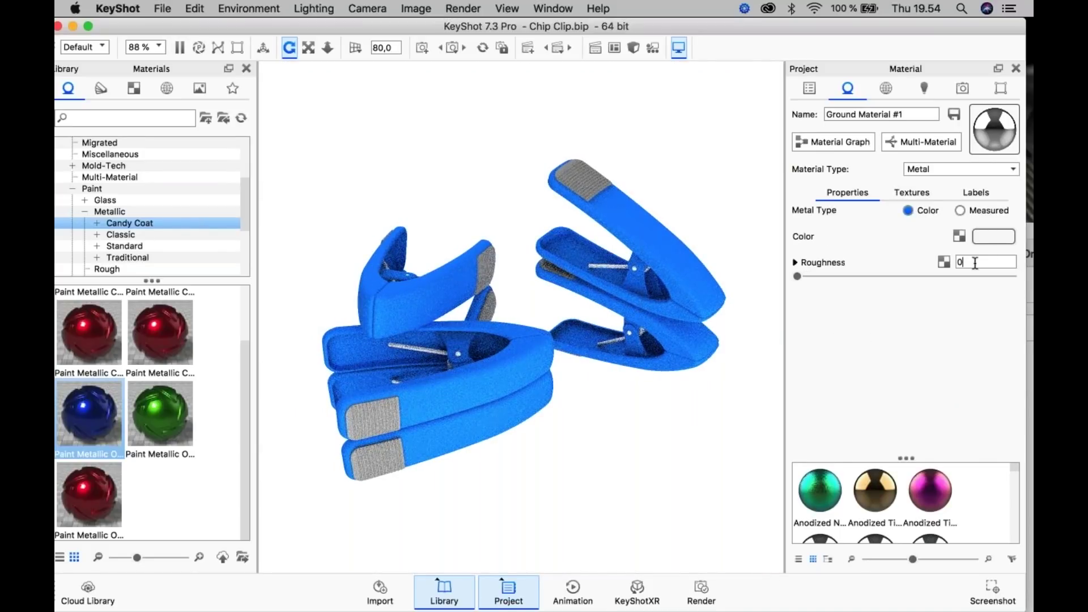
- Try a roughness of 0,2 on the metal ground material, and reduce it to 0,1
type(",2")
key("Return")
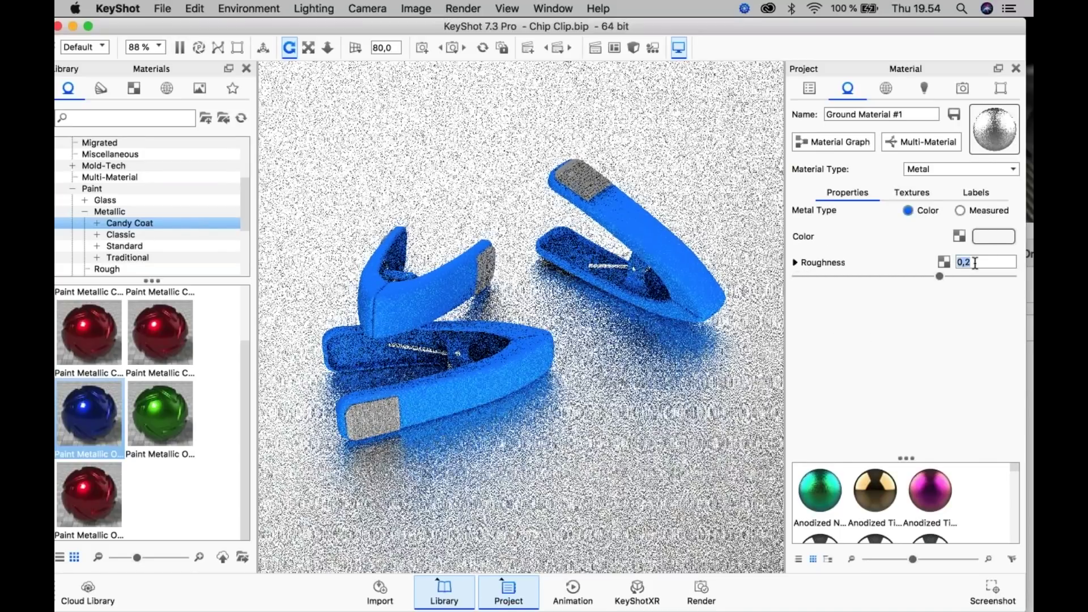
type(",1")
key("Return")
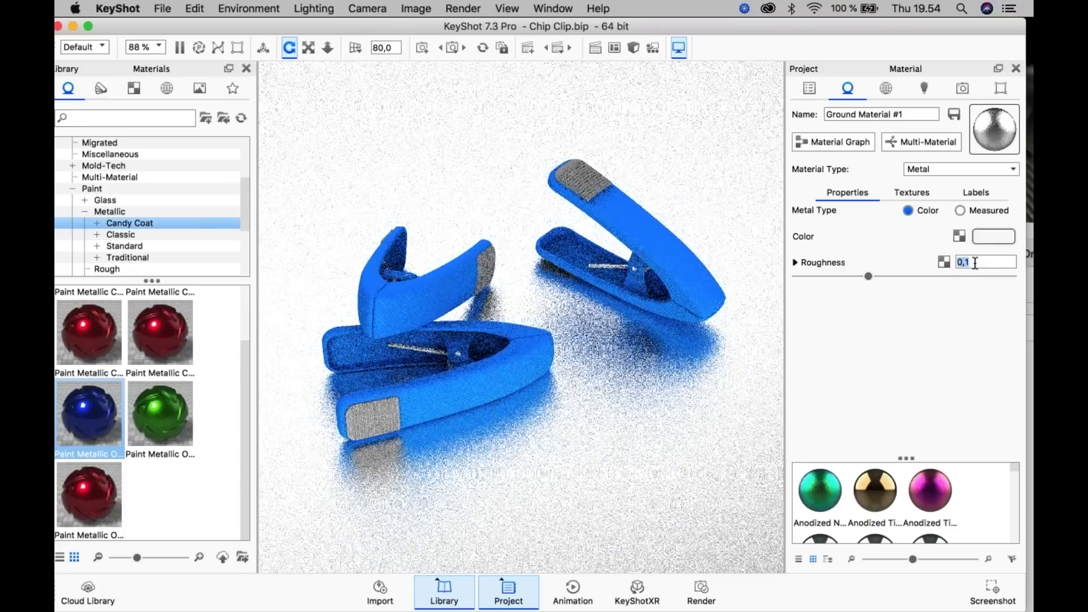
- Change the clips' blue Grip material to the Plastic type, keeping its diffuse color
double_click(671, 240)
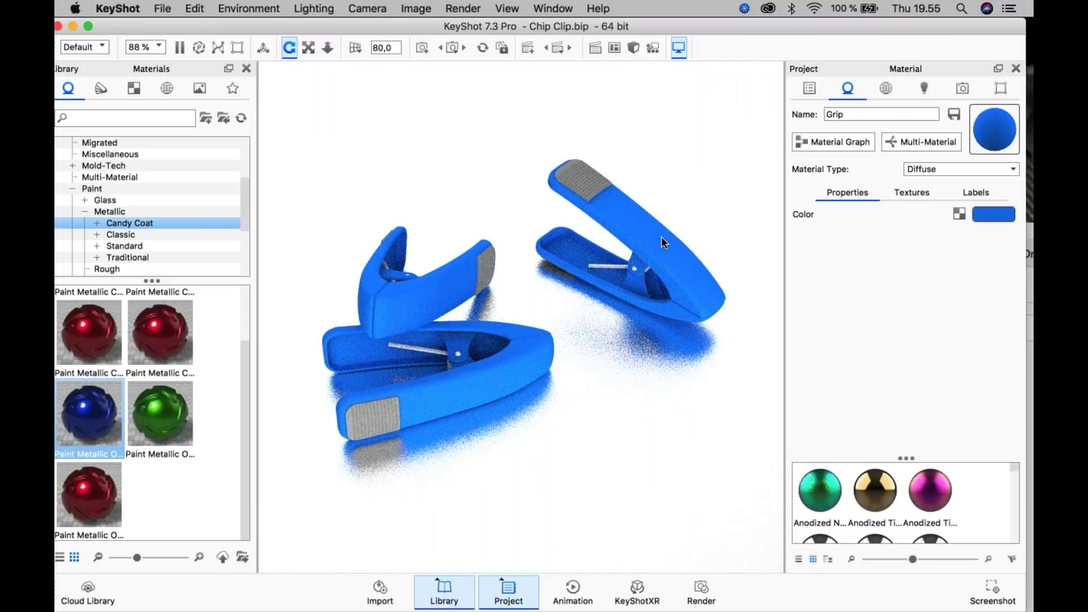
left_click(942, 169)
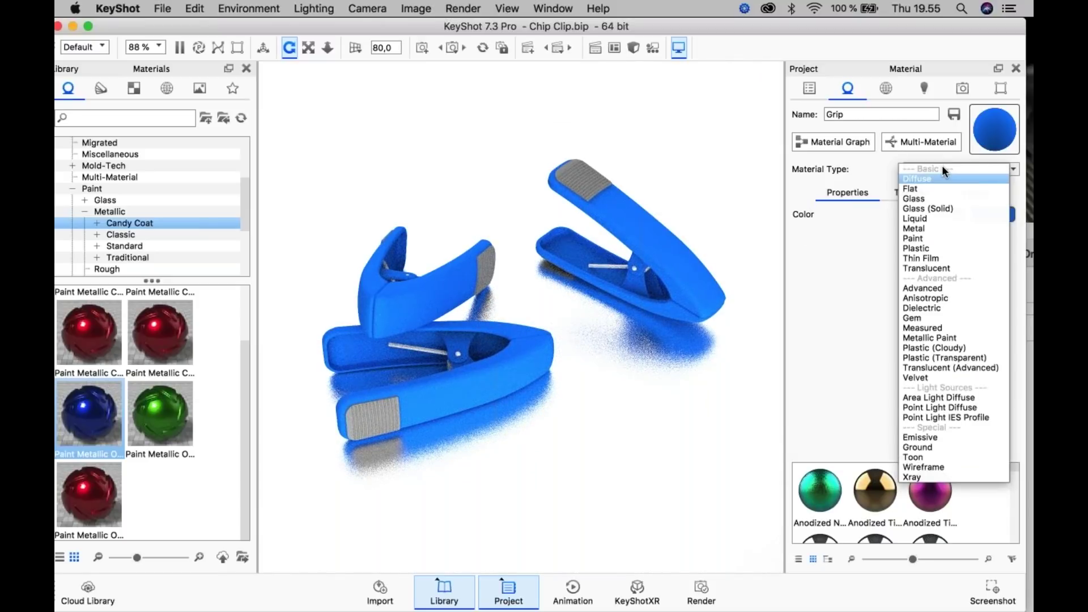
left_click(930, 248)
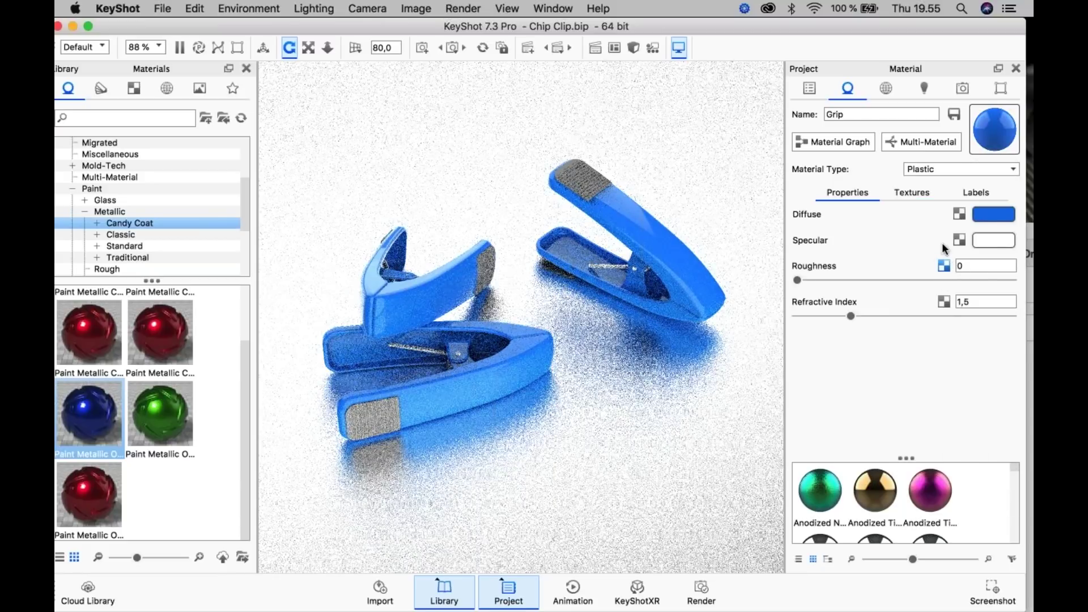
left_click(987, 215)
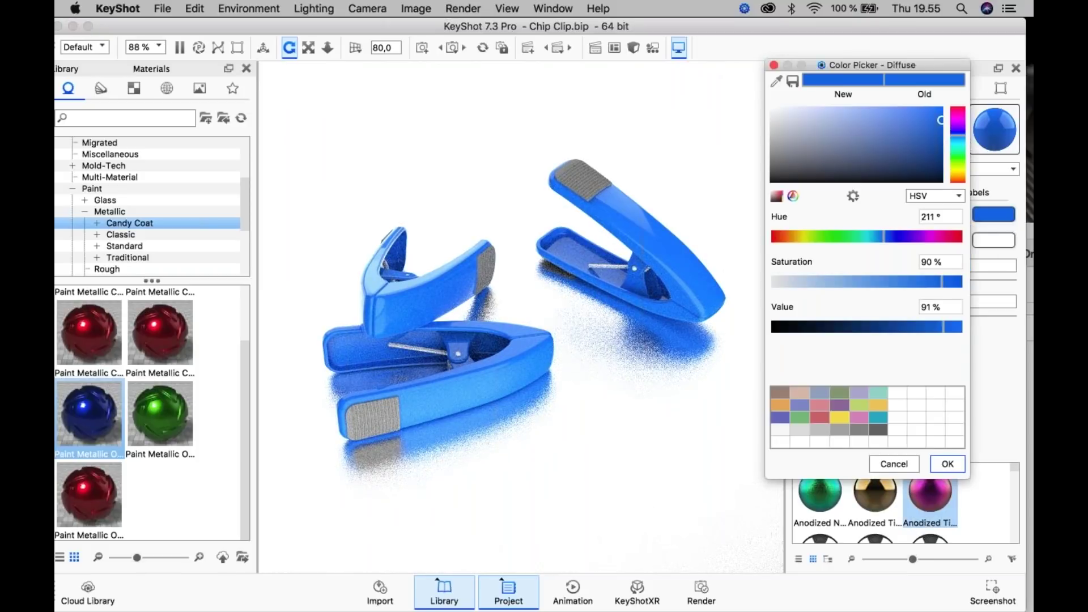
left_click(947, 464)
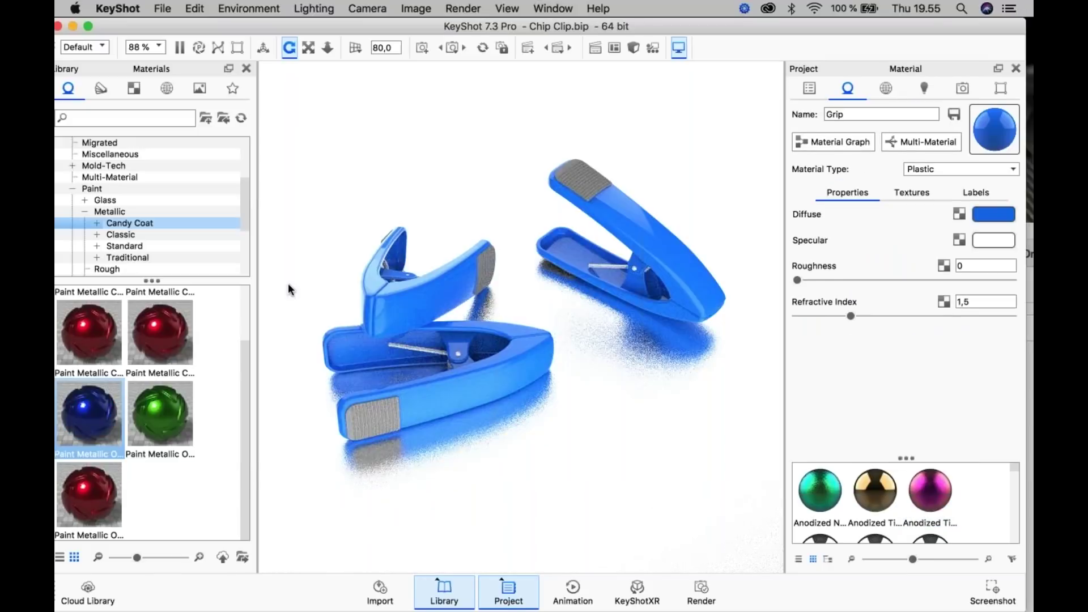
- Unlink the material of the front clip's rear half and give it a light grey diffuse color with 0% saturation
right_click(495, 334)
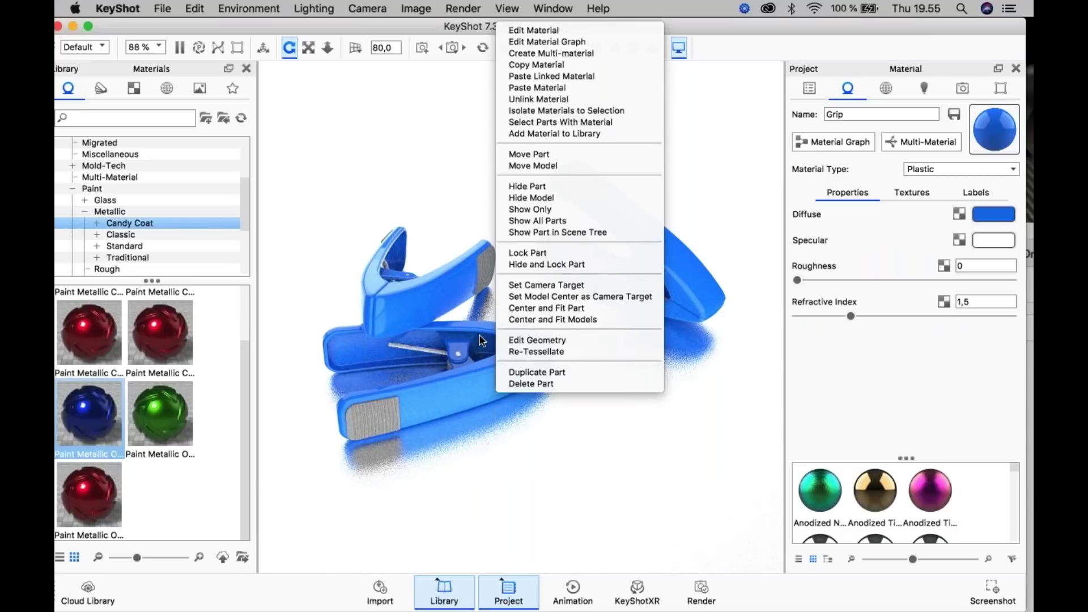
left_click(515, 94)
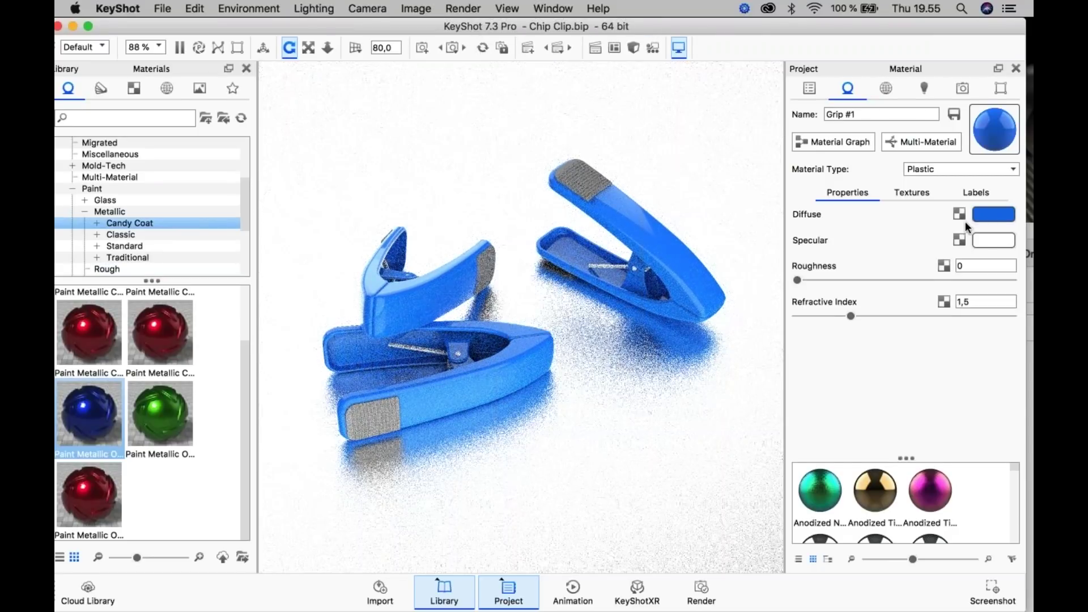
left_click(985, 215)
left_click(773, 120)
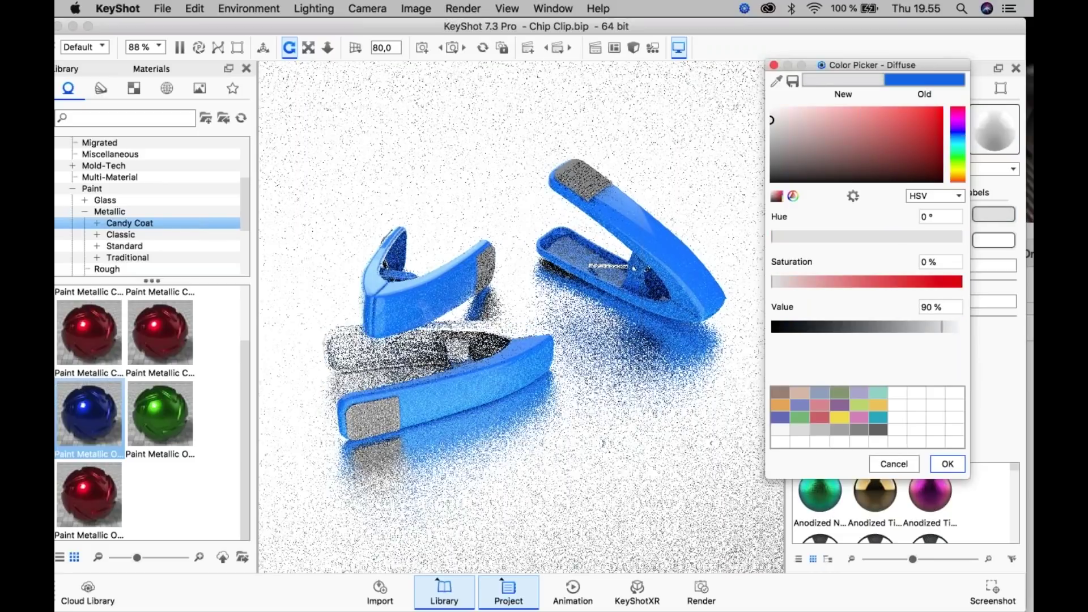
- Try a value of 100% for the front clip's grey diffuse color, and lower it to 82%
key("Tab")
key("Tab")
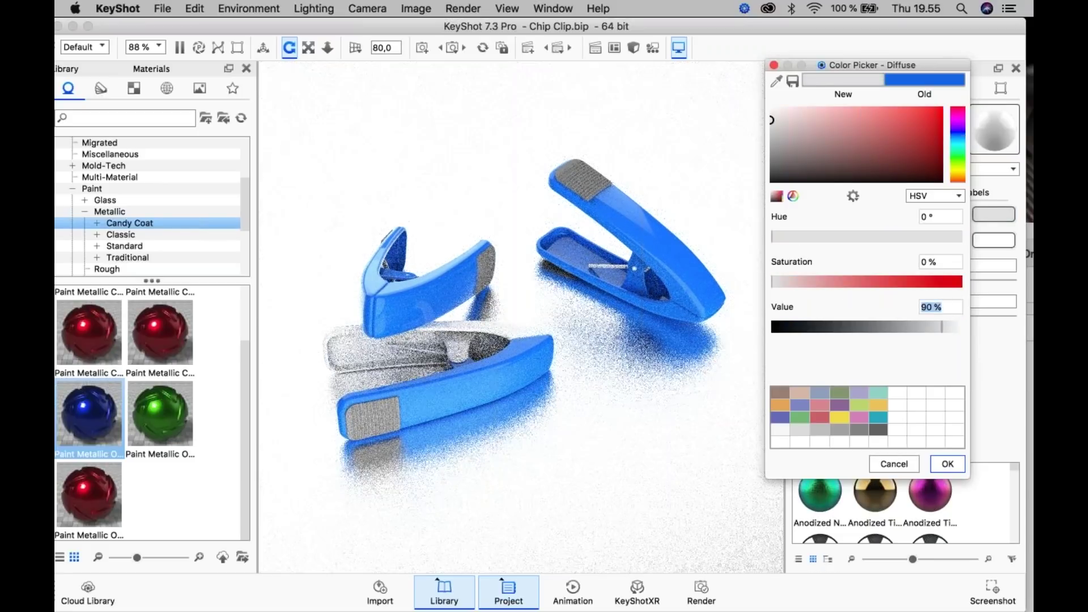
type("100")
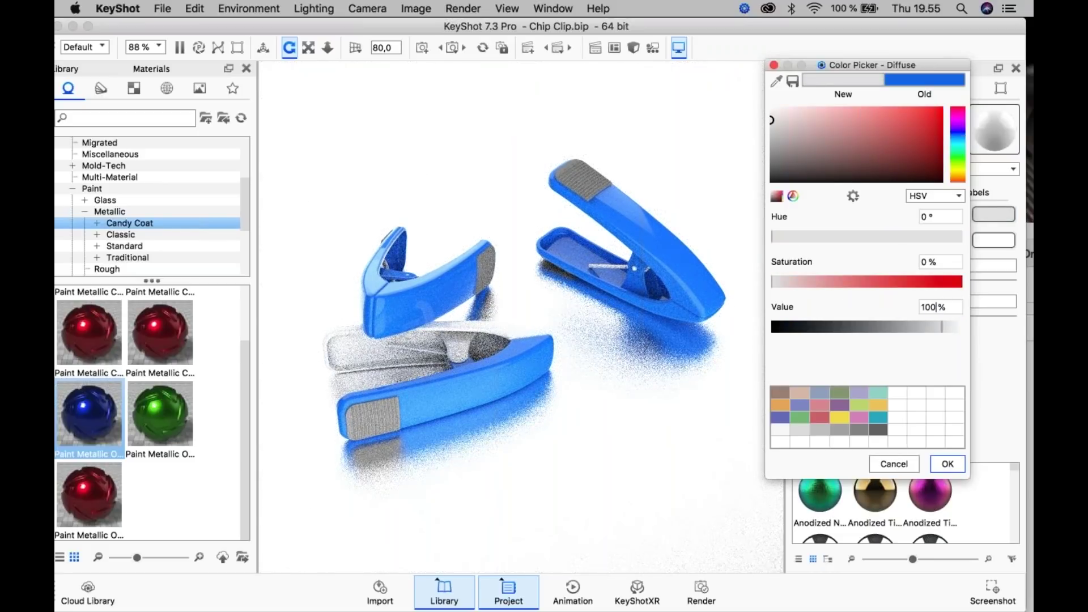
key("Return")
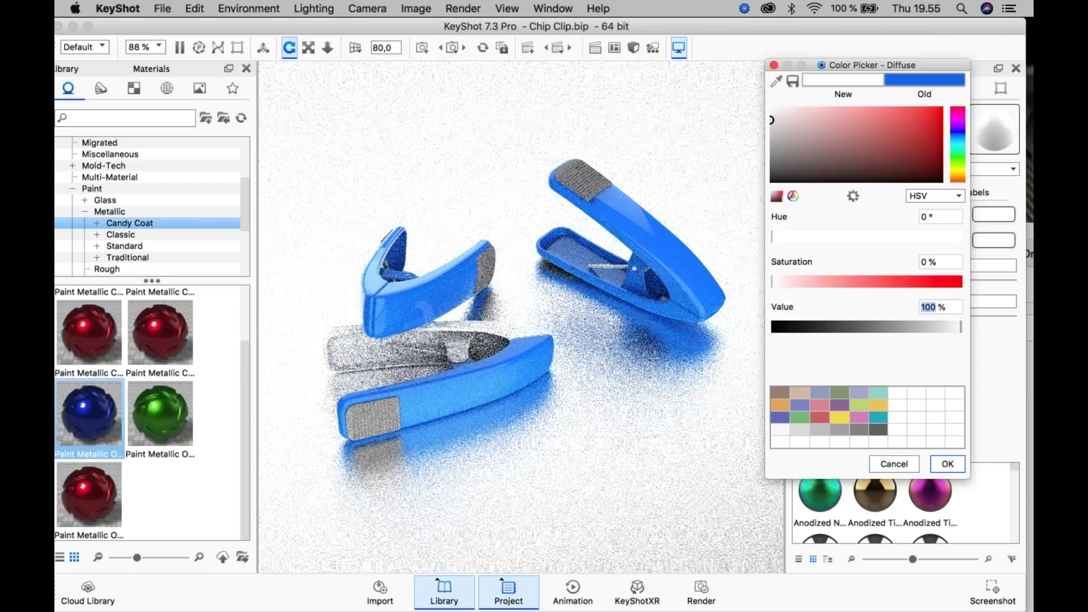
type("82")
key("Return")
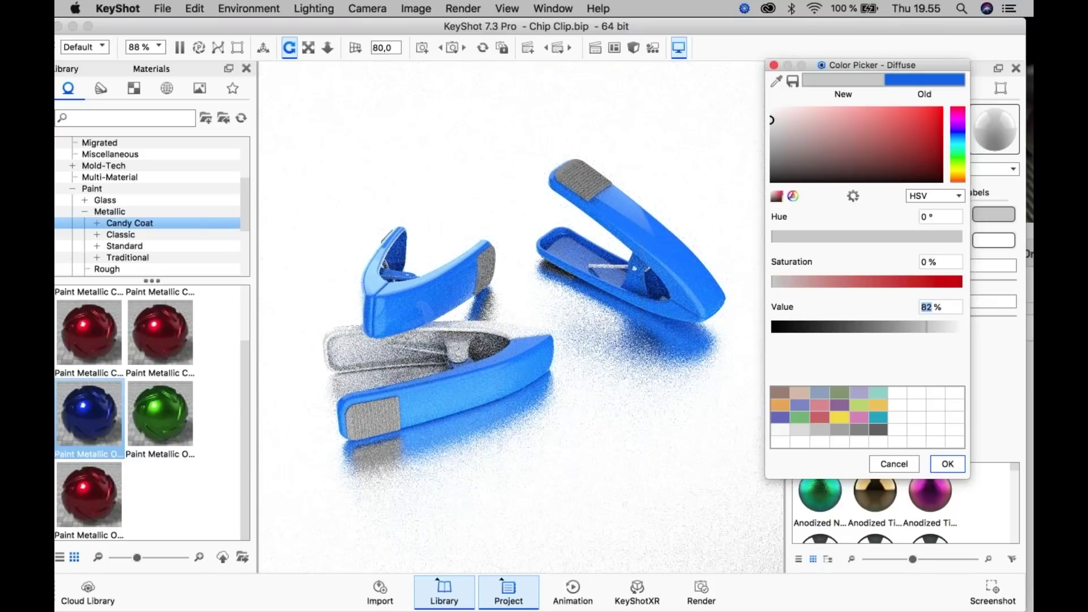
left_click(941, 306)
key("Return")
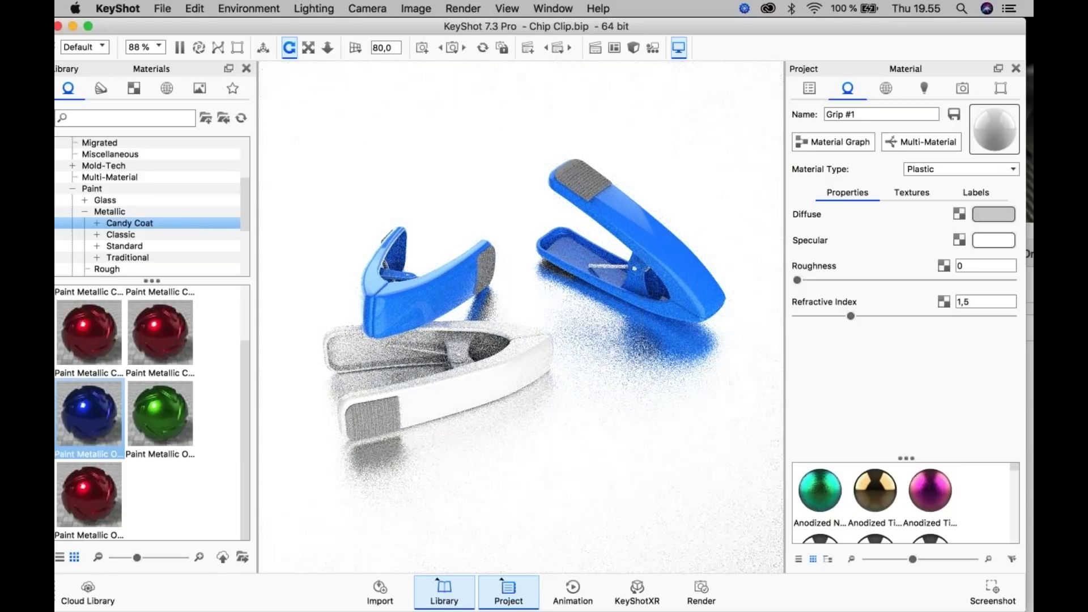
- Unlink the material of the upright clip behind the white one, and apply Titanium Rough, searched as "titan ro", to both its halves
right_click(414, 293)
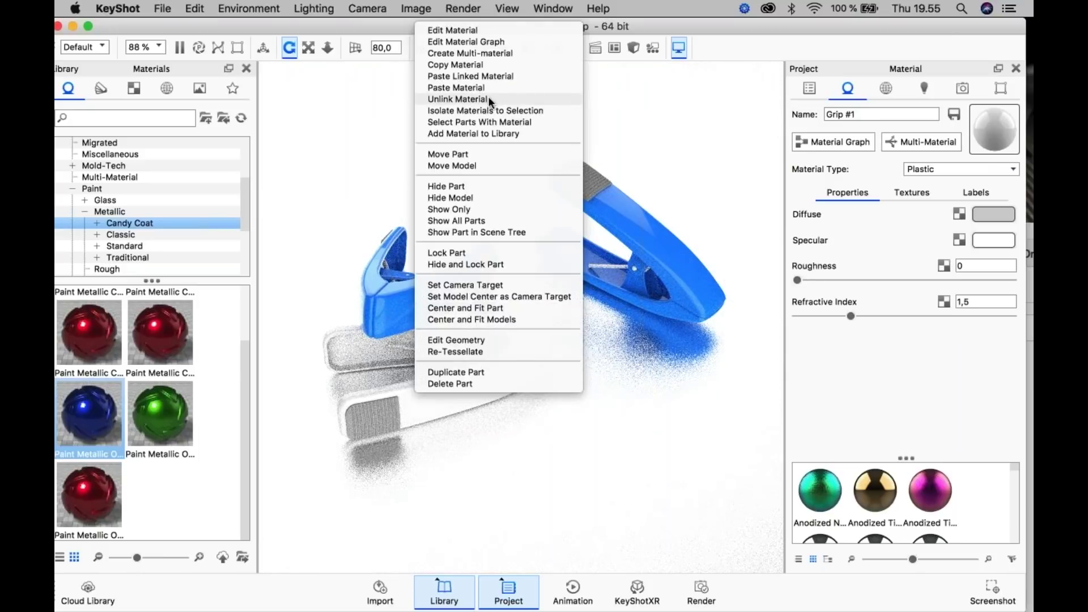
left_click(474, 99)
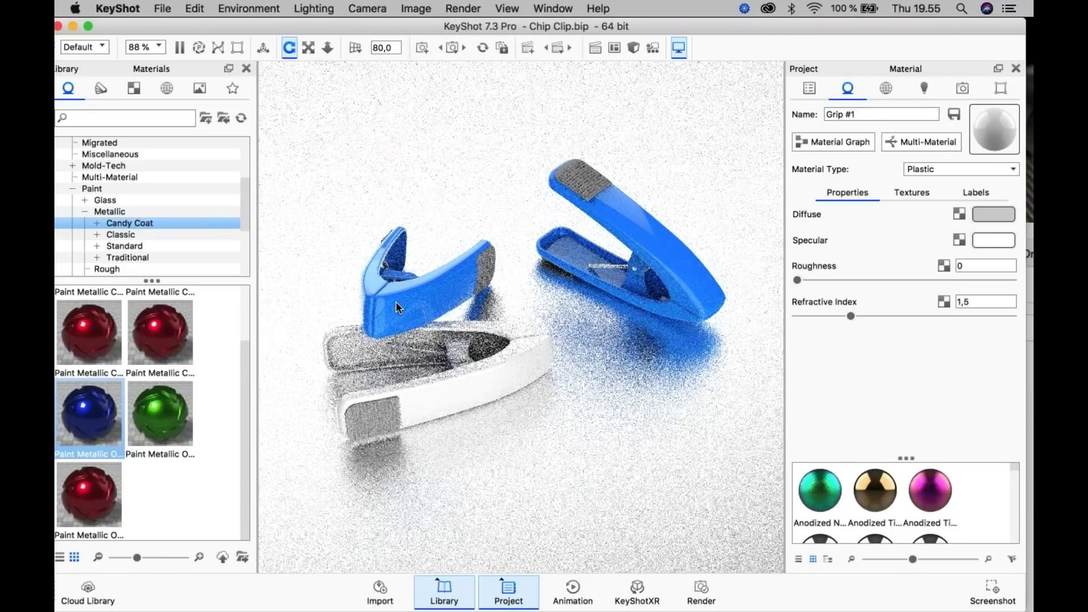
left_click(111, 117)
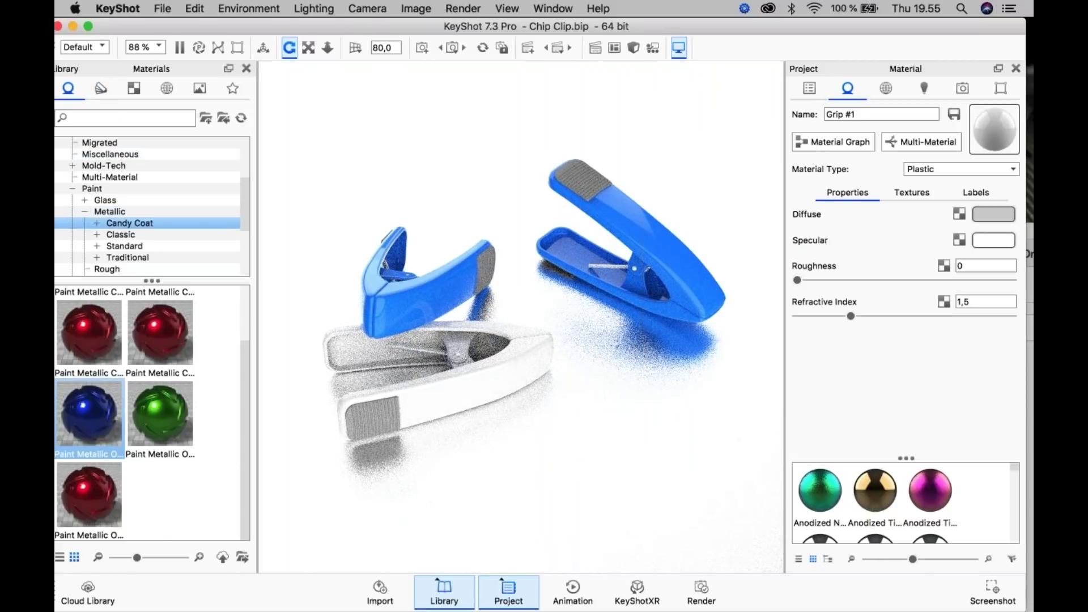
type("titan")
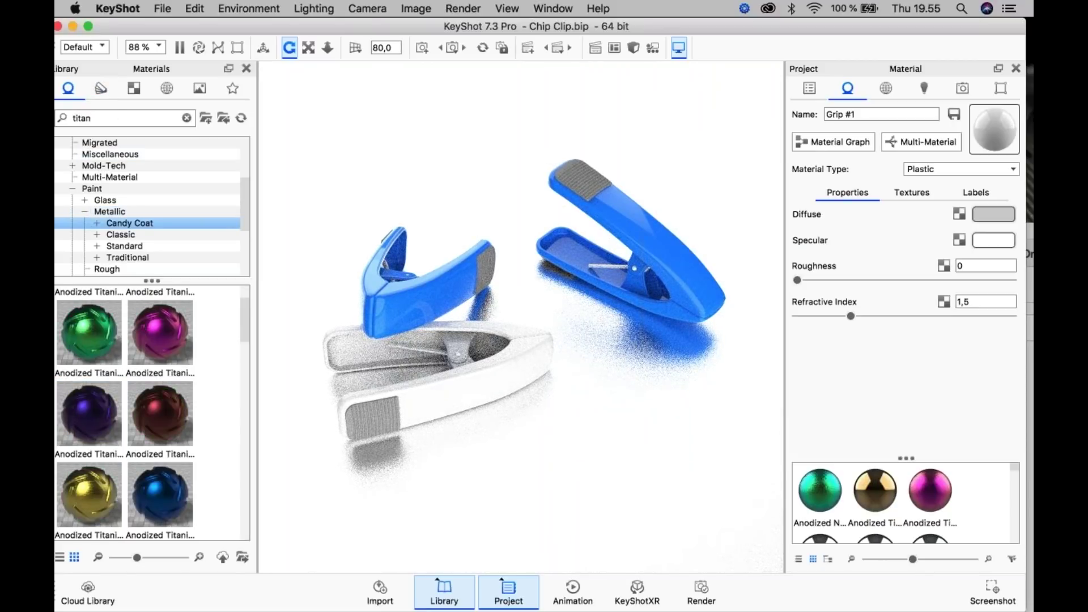
type(" ro")
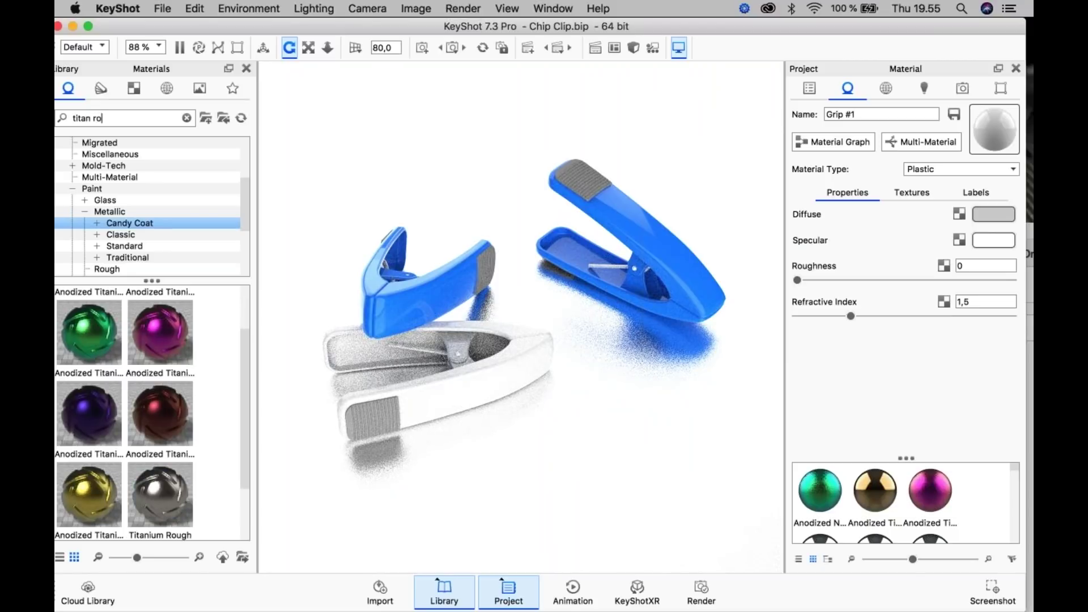
left_click_drag(161, 494, 451, 284)
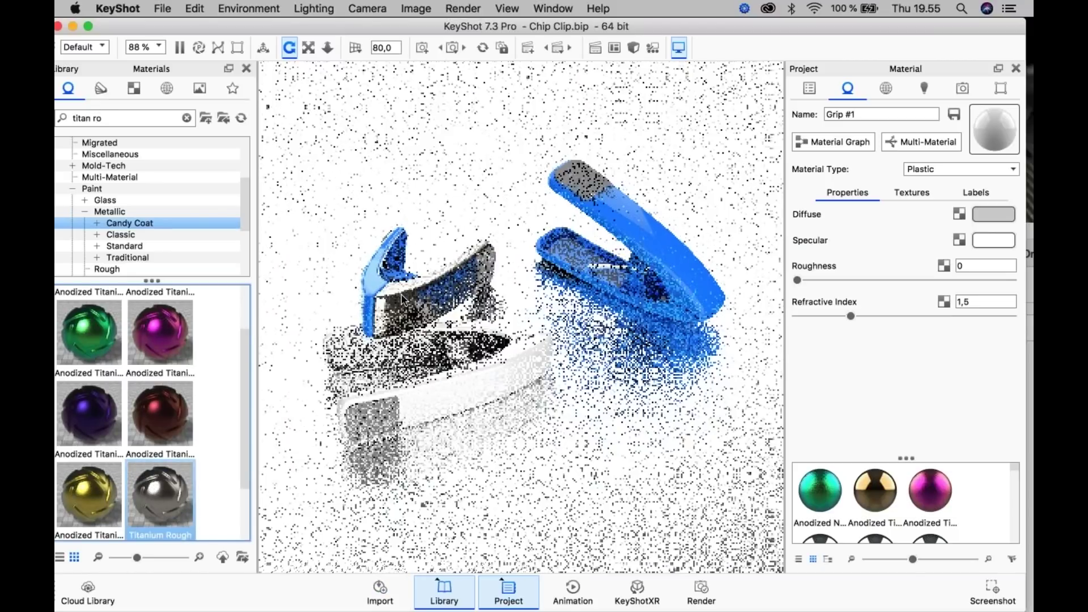
right_click(367, 288, "shift")
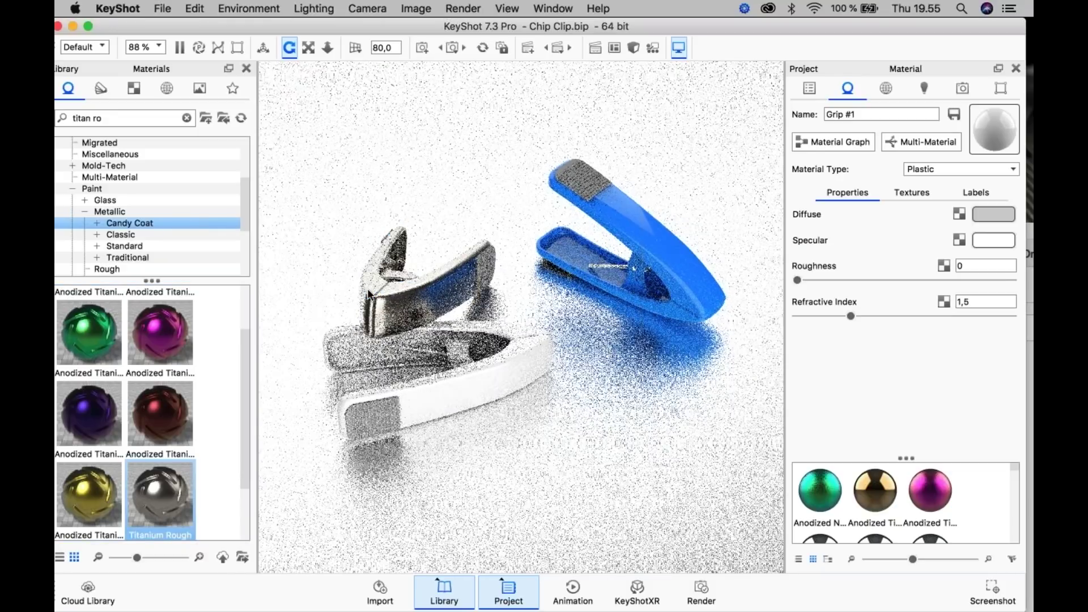
- Darken the metal ground material's color to a dark grey with 0% saturation and about 39% value
double_click(720, 362)
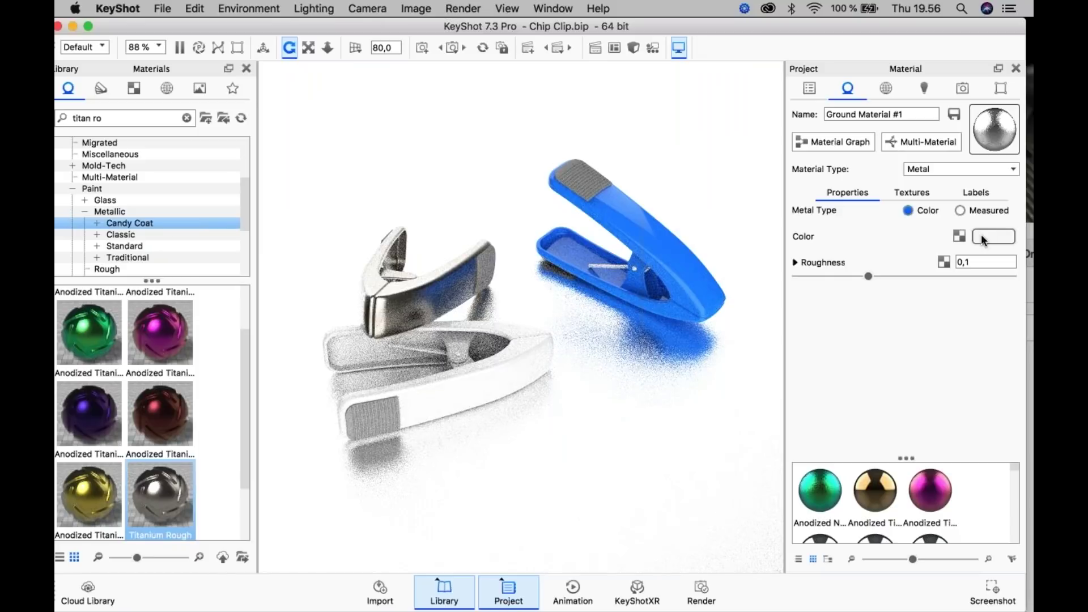
left_click(981, 236)
mouse_move(787, 133)
left_mouse_down()
mouse_move(774, 130)
mouse_move(754, 173)
left_mouse_up()
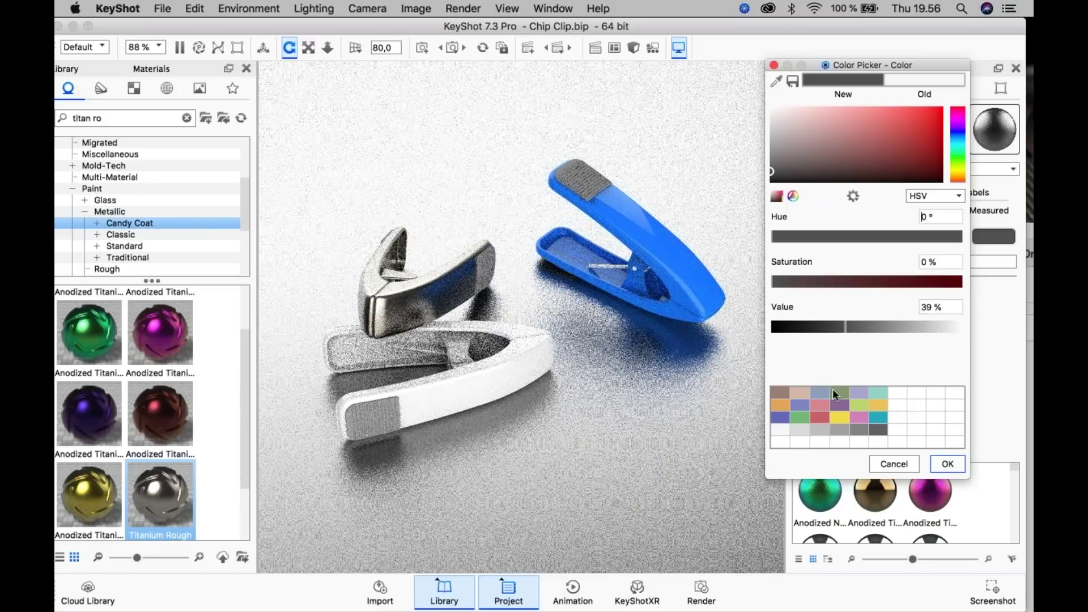
left_click(946, 463)
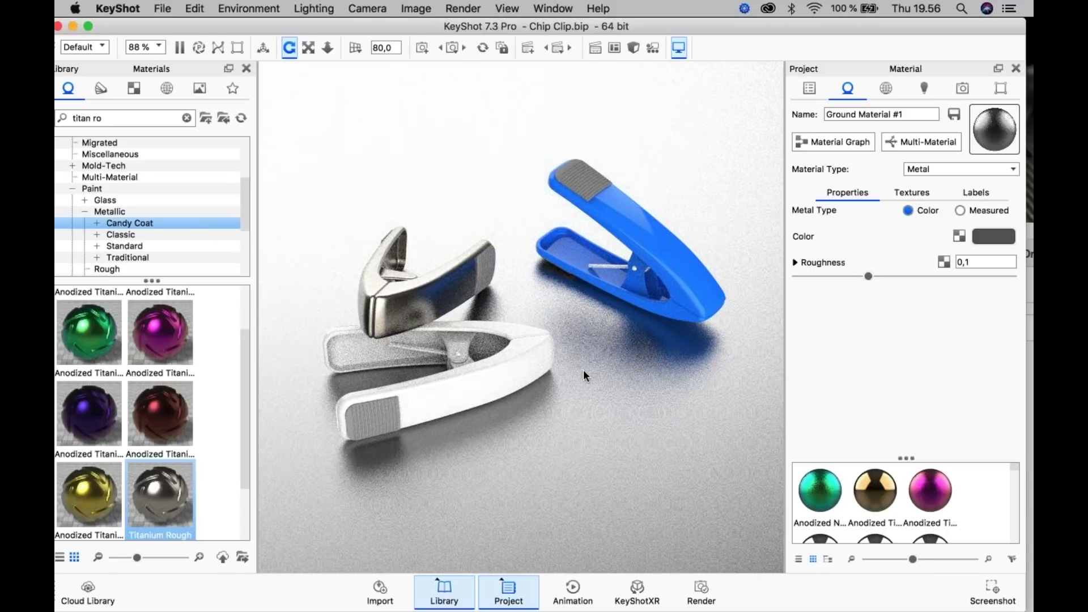
- Open the render settings for a still image and examine the Maximum Samples quality option
left_click(701, 592)
left_click_drag(267, 27, 736, 125)
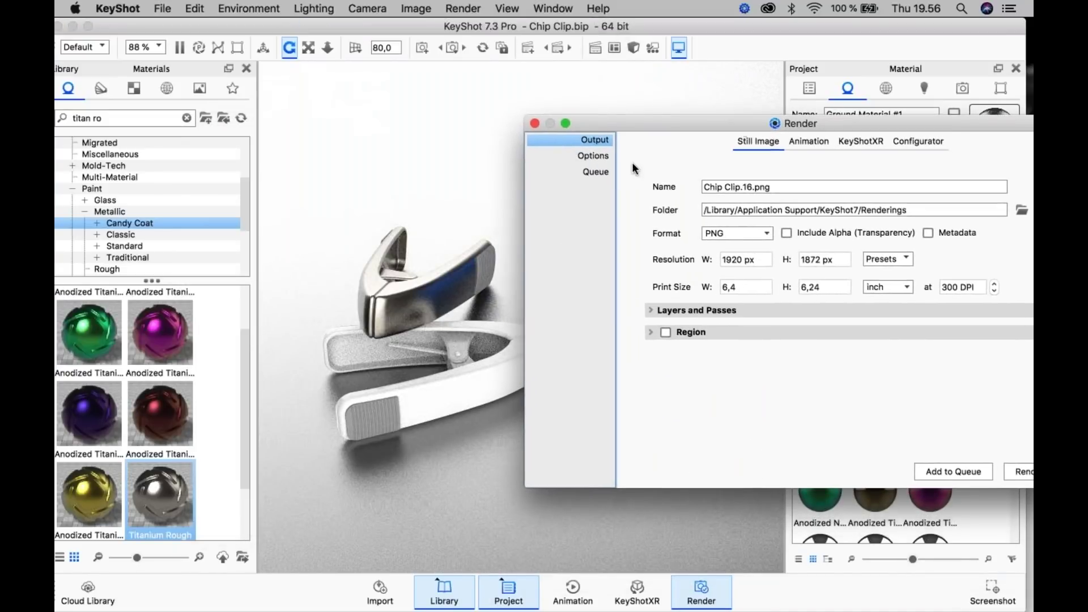
left_click(534, 123)
left_click(701, 592)
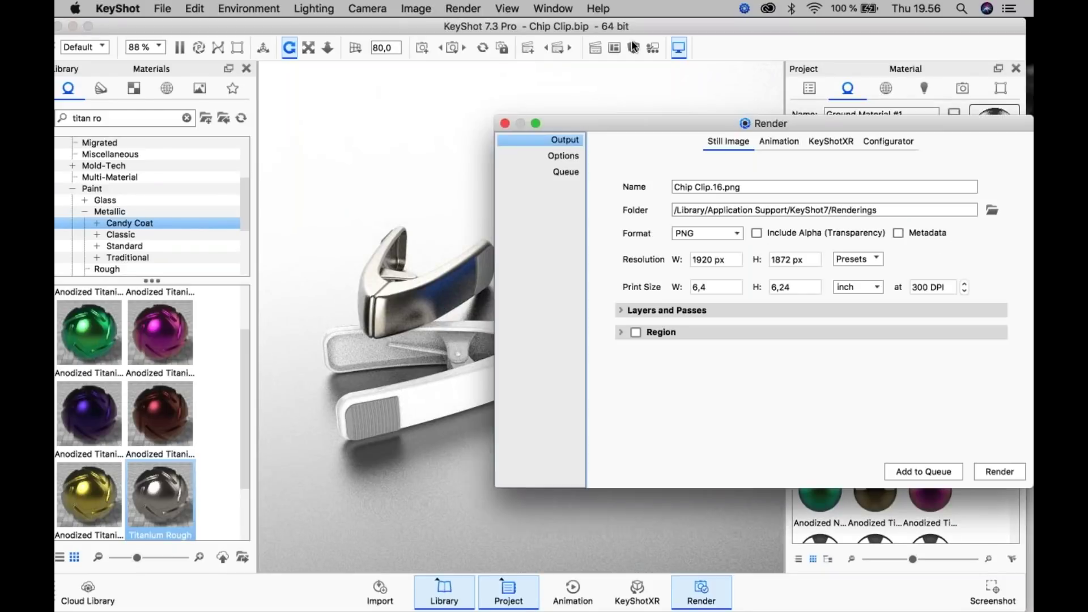
left_click(564, 156)
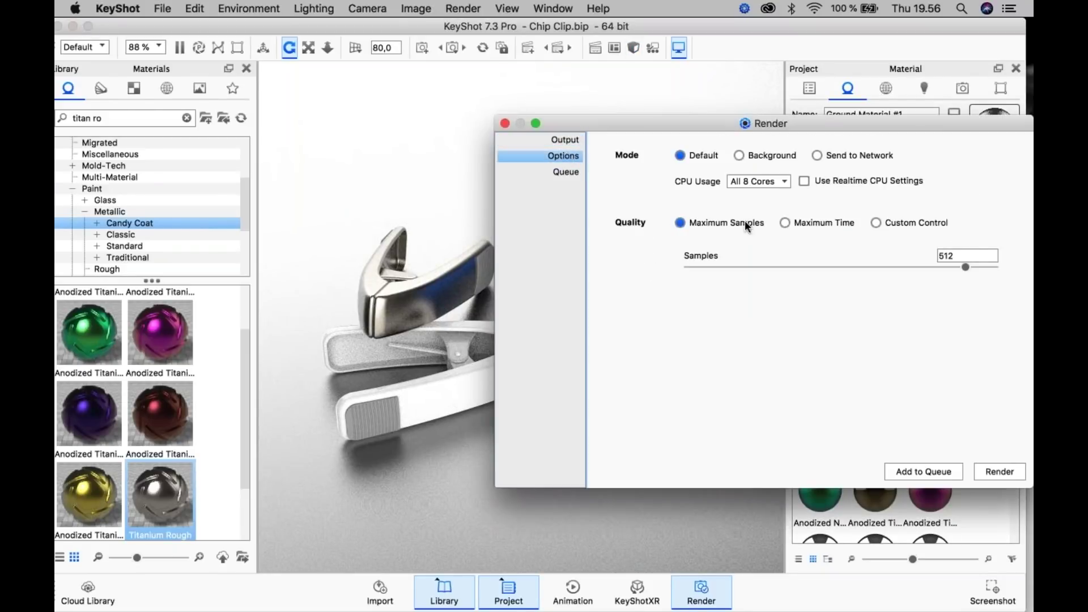
left_click_drag(869, 132, 729, 131)
key("Tab")
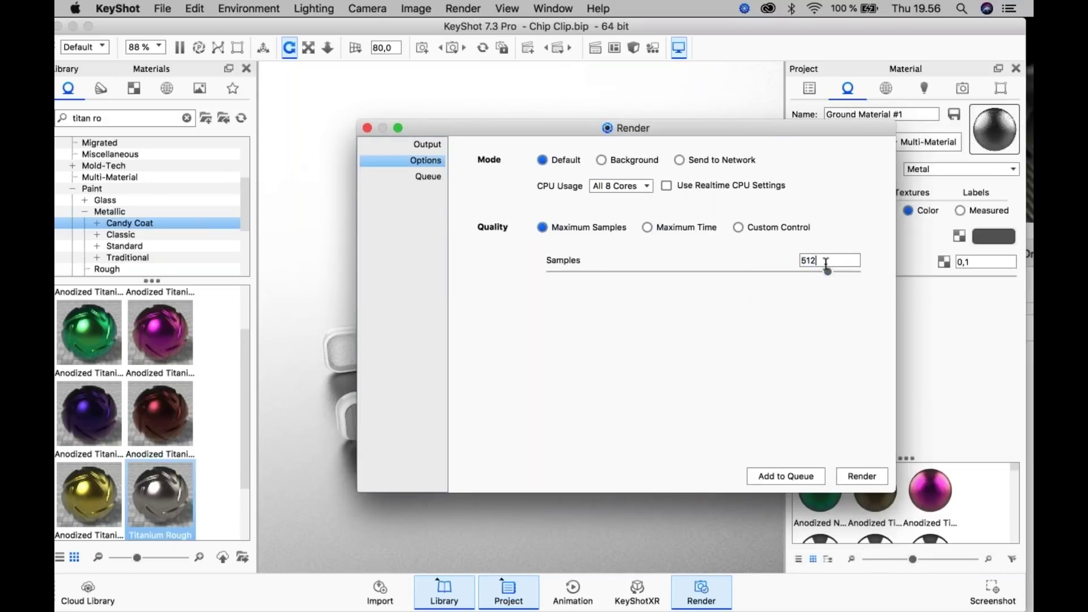
- Move the Render dialog clear of the clips to inspect the realtime view, and close it
left_click_drag(716, 129, 645, 545)
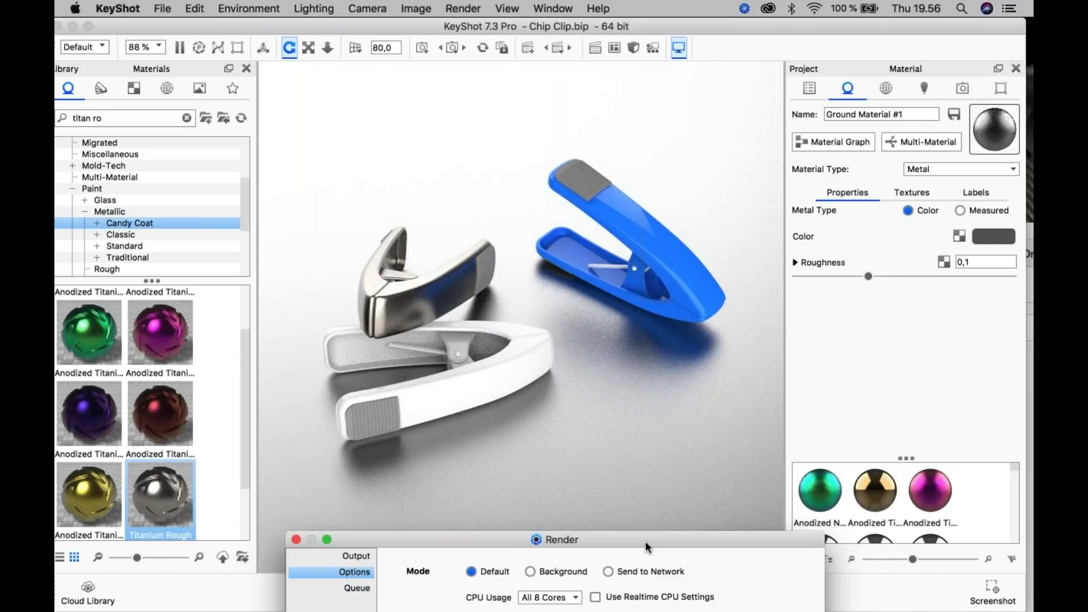
left_click_drag(644, 541, 780, 491)
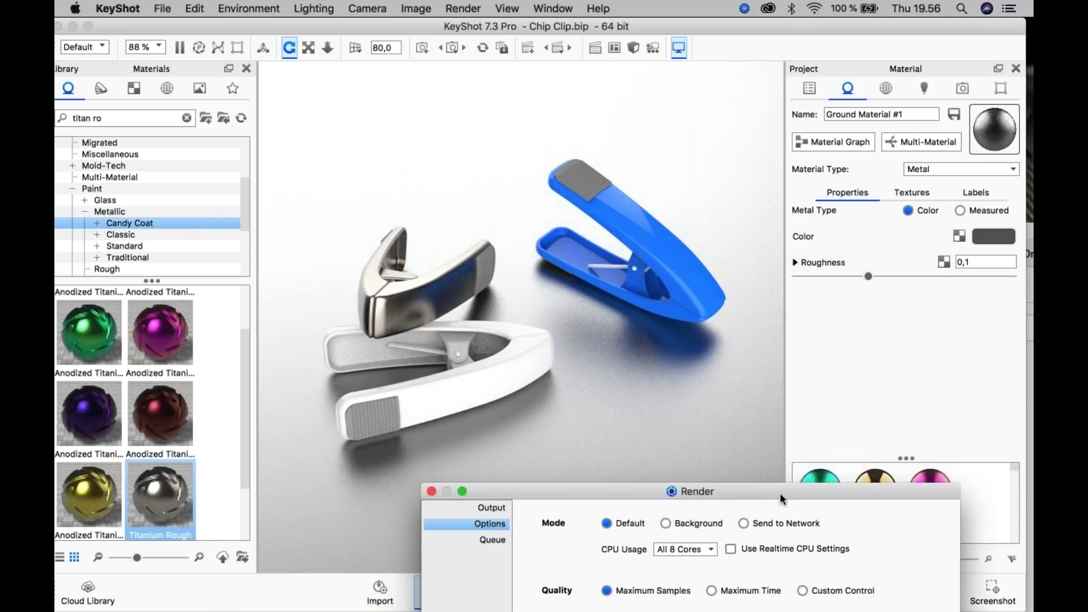
left_click_drag(779, 491, 792, 465)
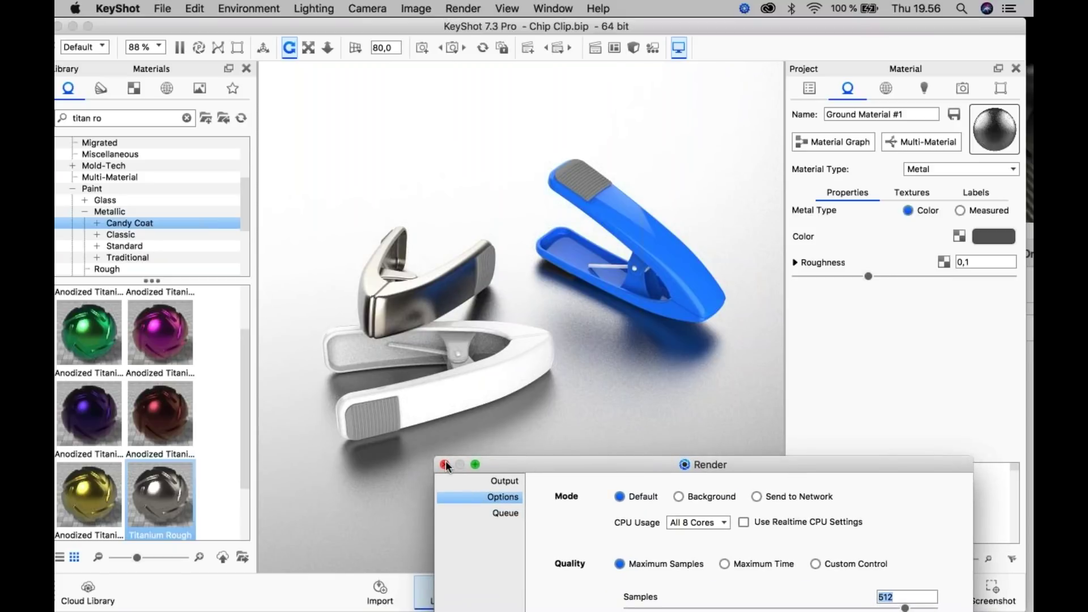
left_click_drag(618, 458, 685, 392)
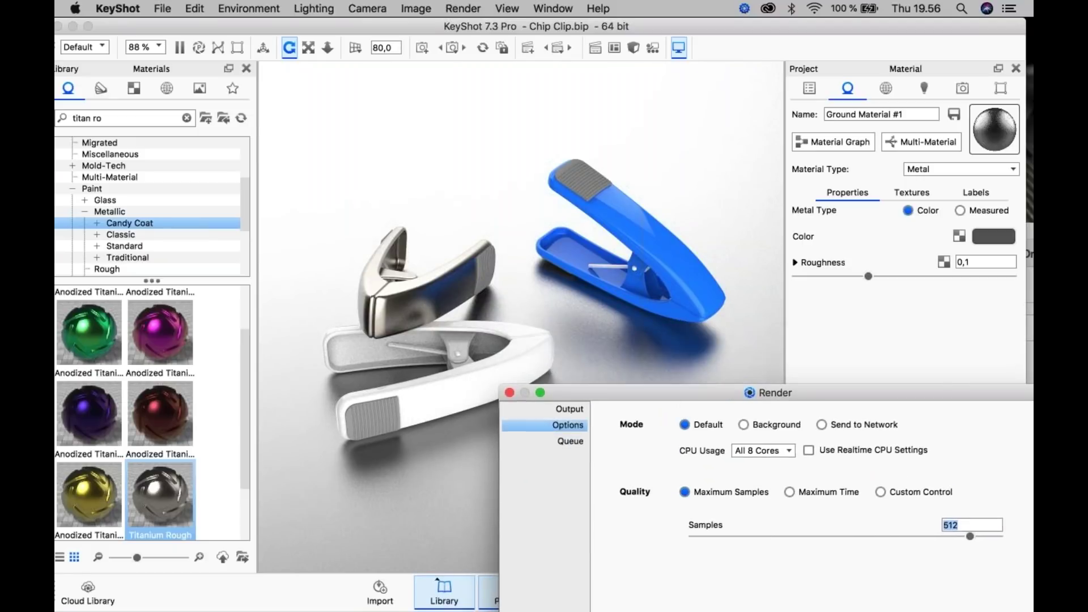
left_click(509, 392)
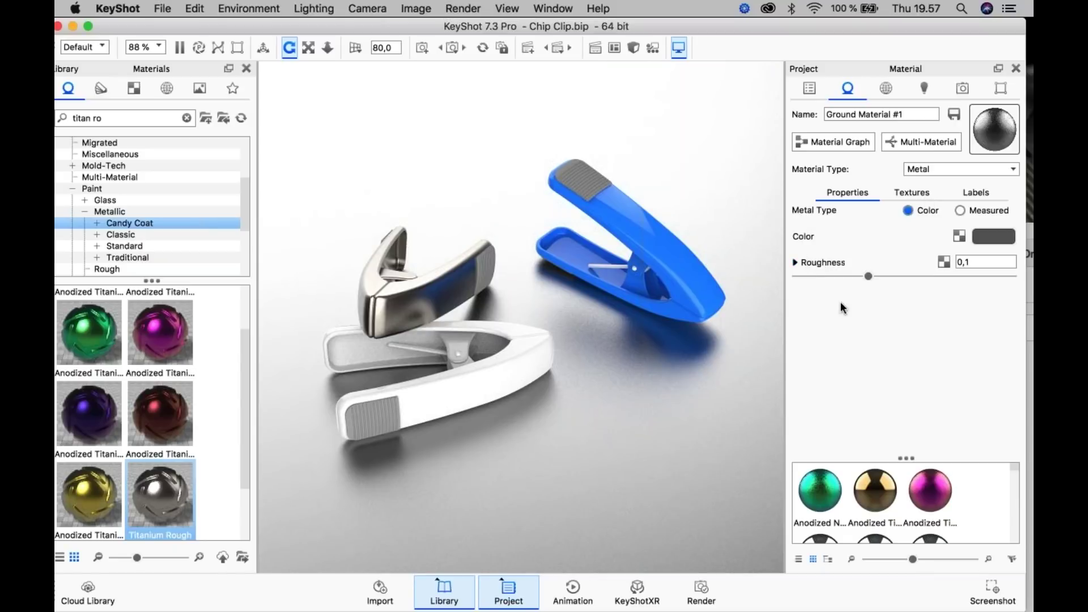
- Expand the ground material's roughness settings and set the samples to 24
left_click(802, 261)
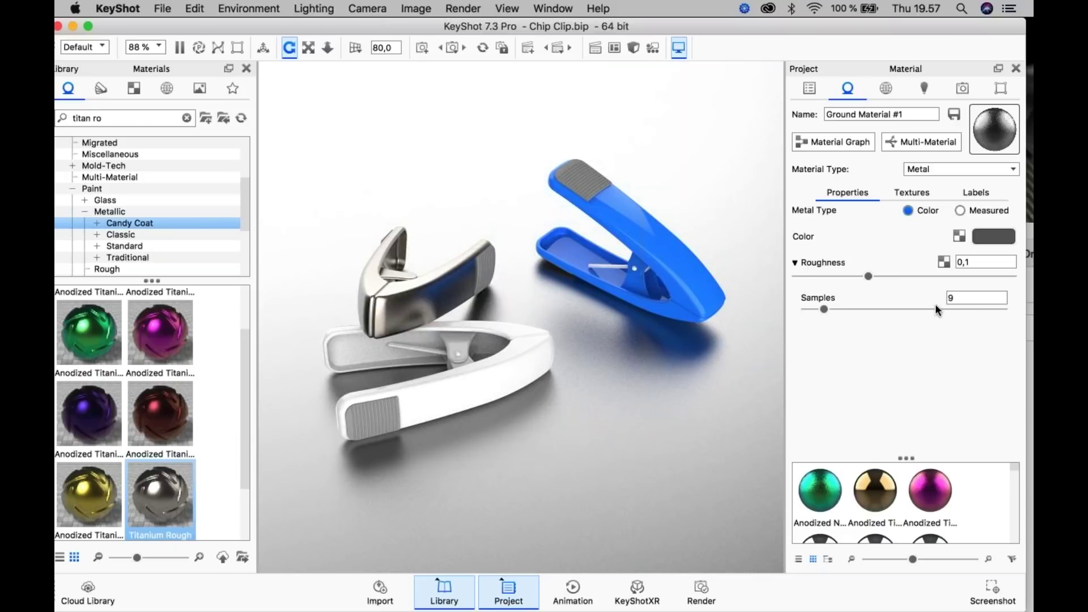
left_click_drag(969, 300, 937, 301)
left_click_drag(593, 359, 606, 364)
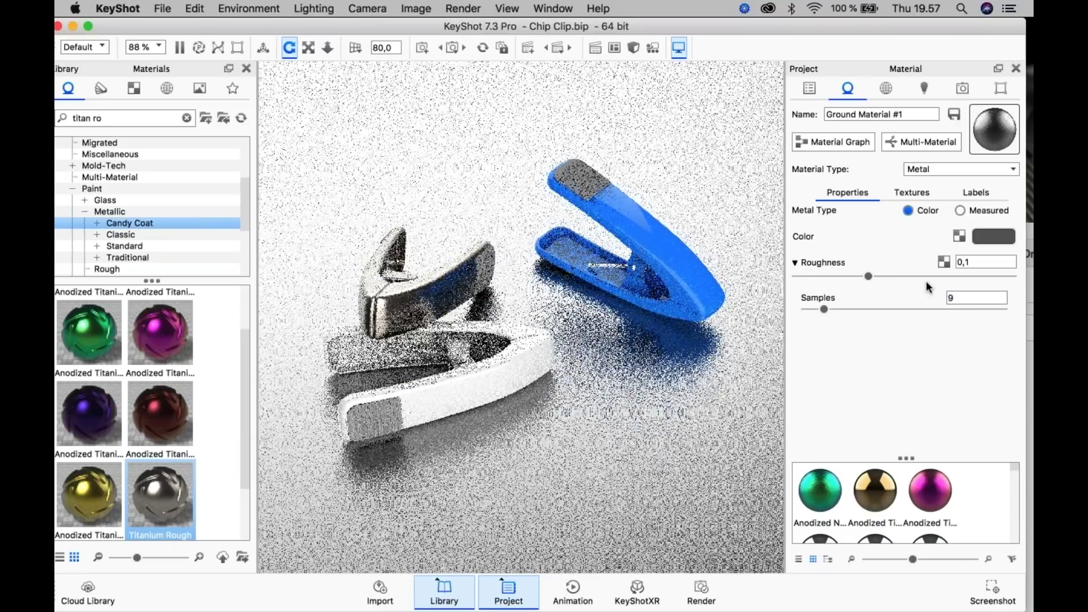
left_click_drag(971, 295, 922, 293)
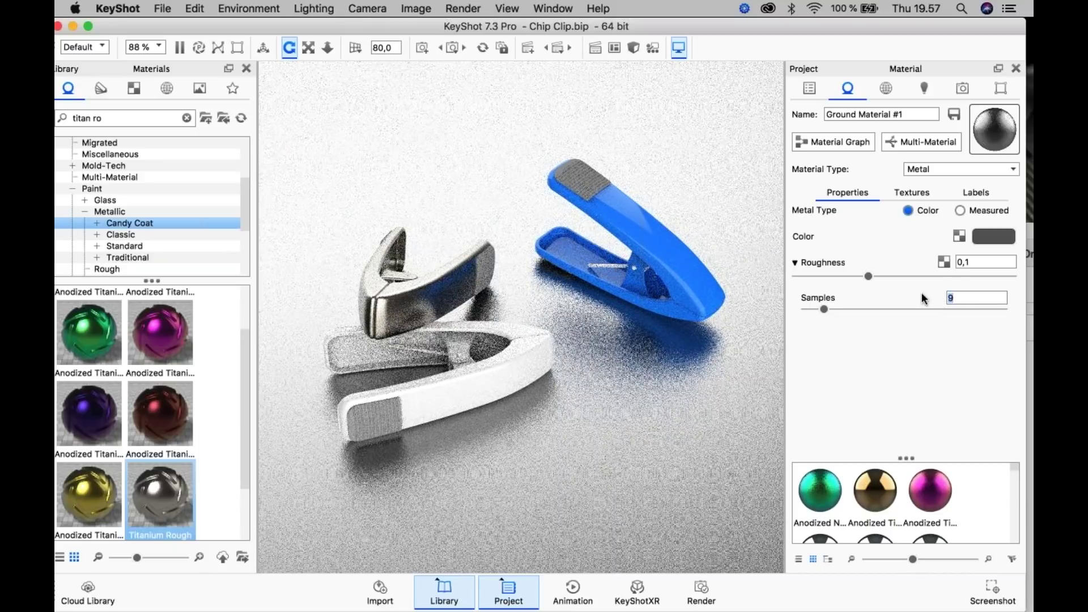
type("24")
key("Return")
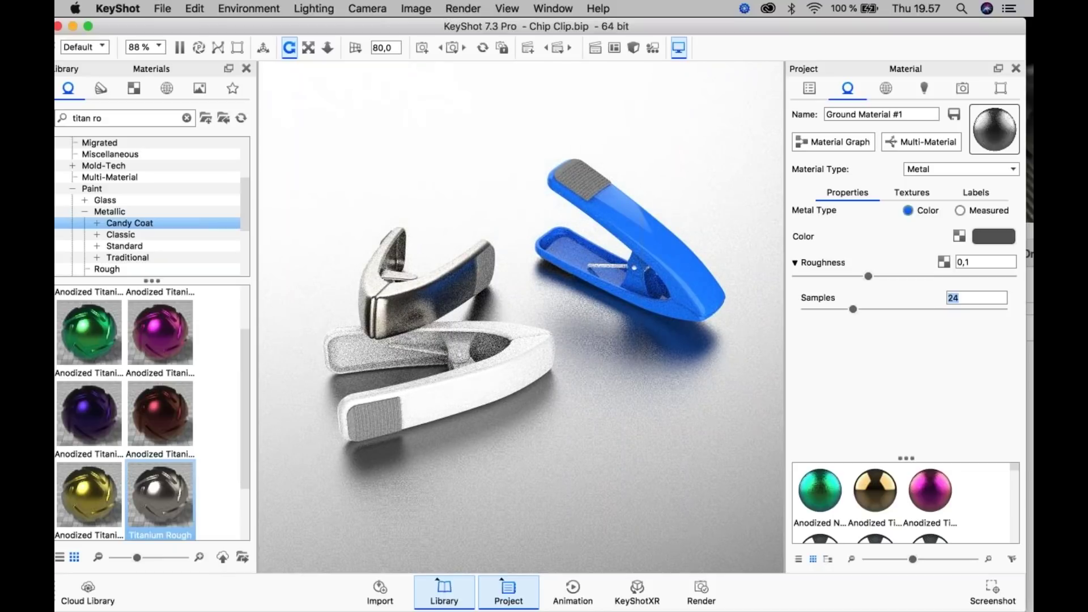
- Try 32 and 64 roughness samples on the ground material to compare the noise
type("32")
key("Return")
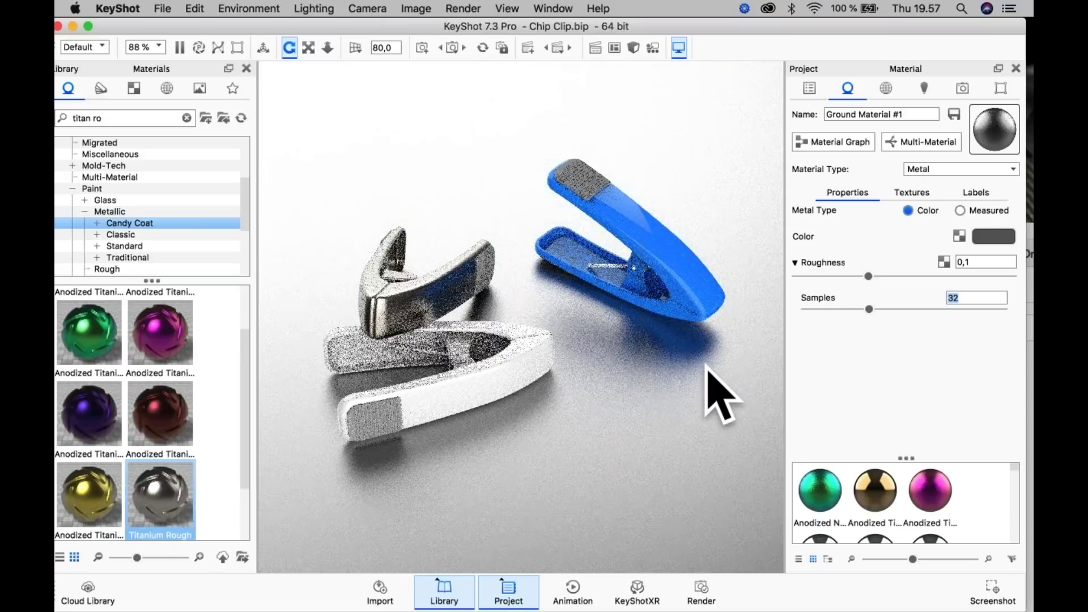
type("64")
key("Return")
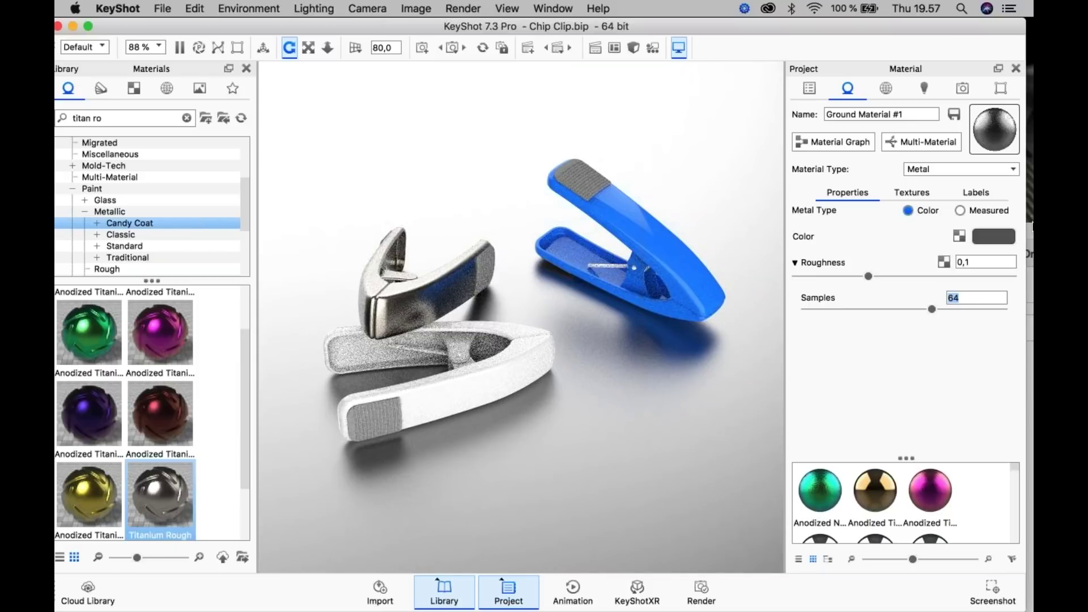
- Set the ground material's roughness samples to 32
left_click(975, 298)
left_click_drag(975, 298, 945, 298)
mouse_move(957, 306)
type("32")
key("Return")
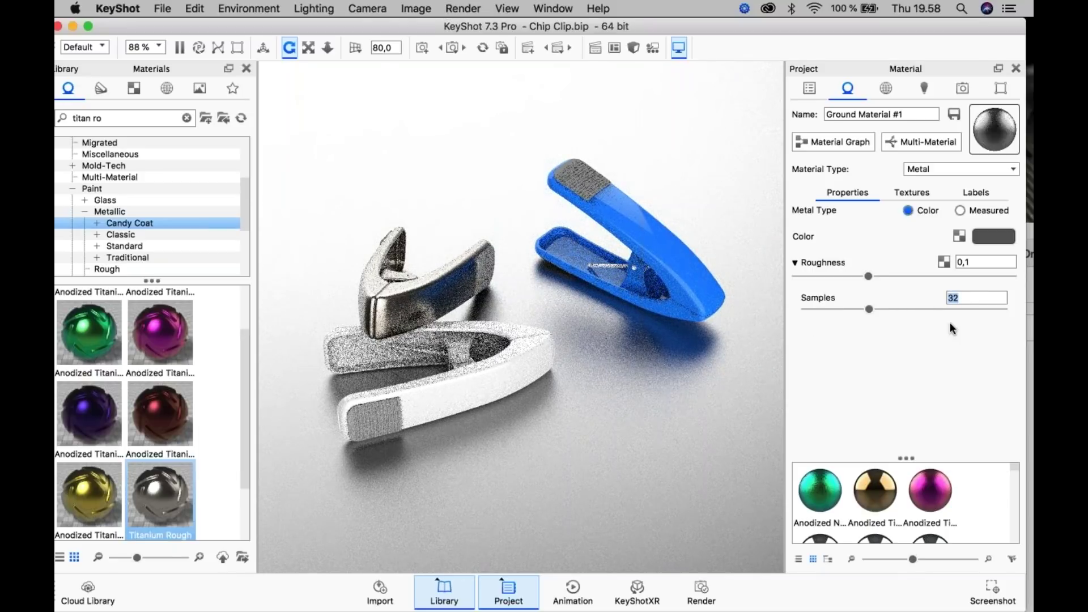
left_click(927, 294)
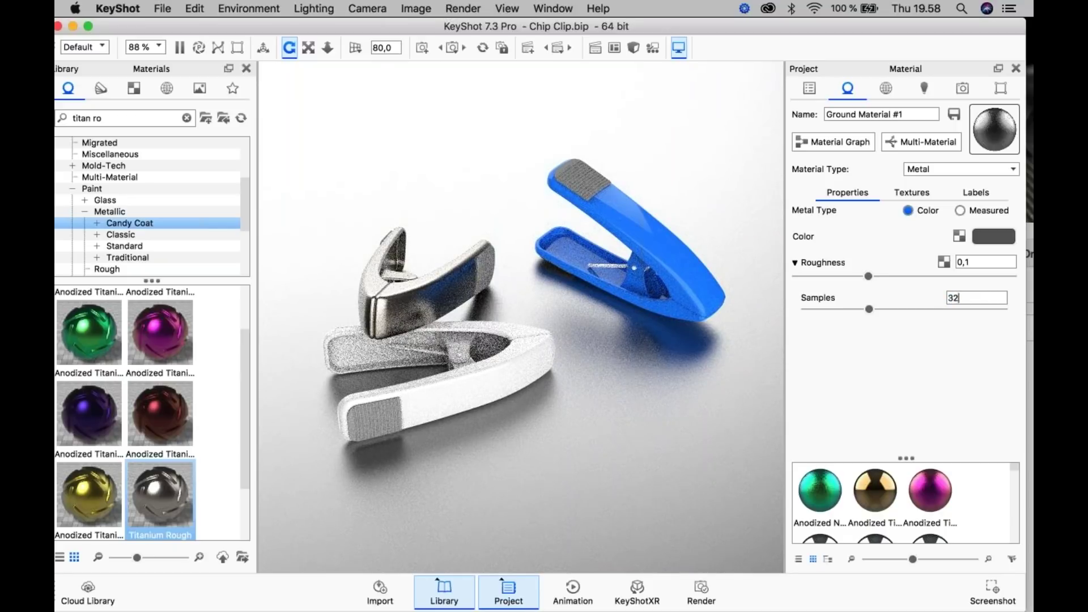
- Show the white clip's plastic material settings, and open the render settings clear of the clips
left_click(492, 343)
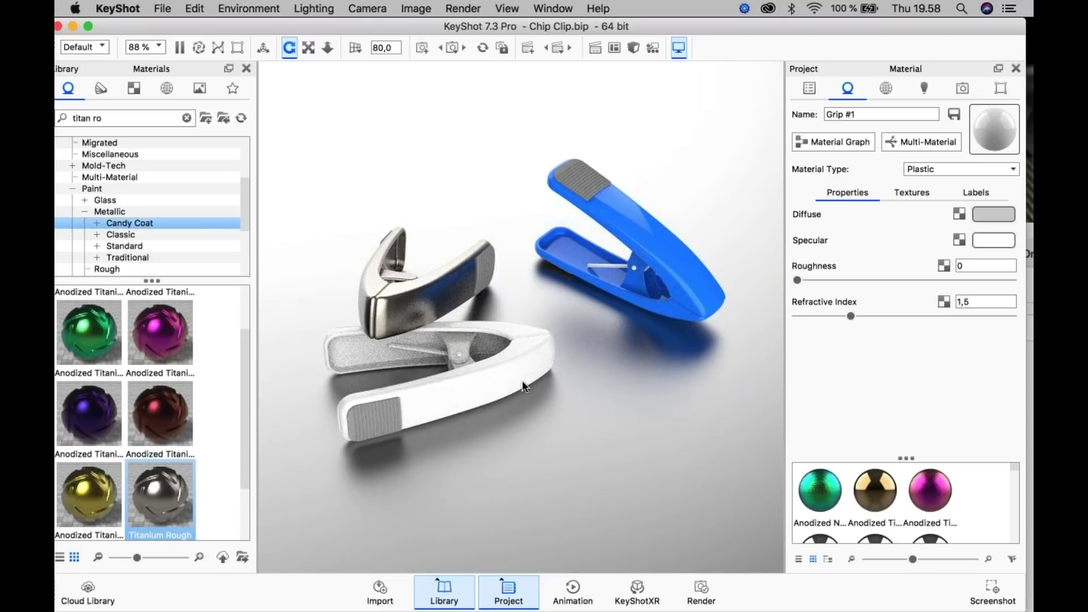
left_click(711, 591)
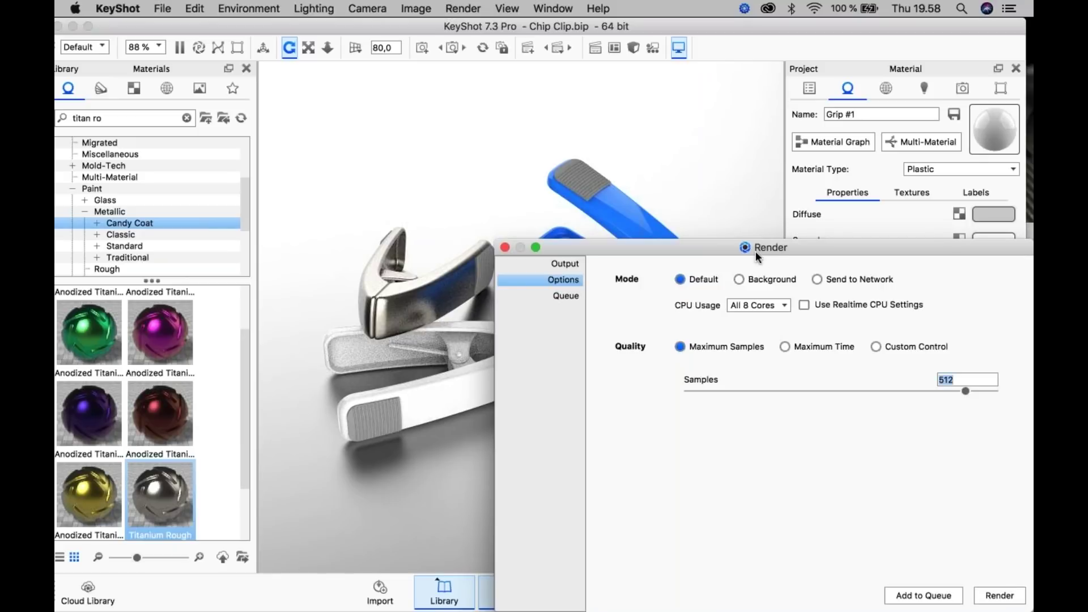
left_click_drag(759, 249, 843, 412)
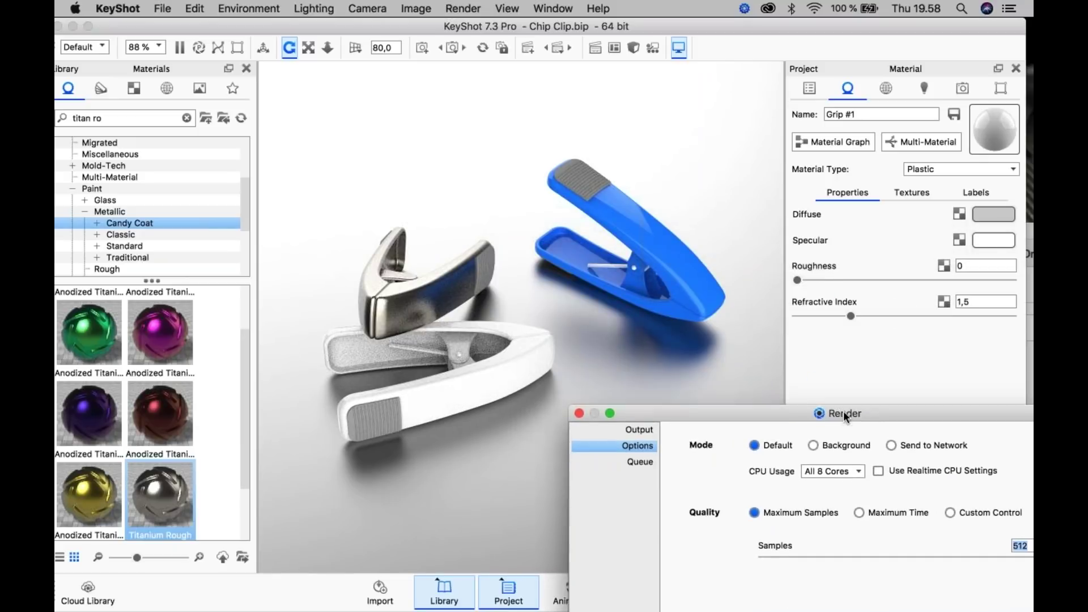
- Enable the render region and fit it closely around the white clip
left_click(235, 48)
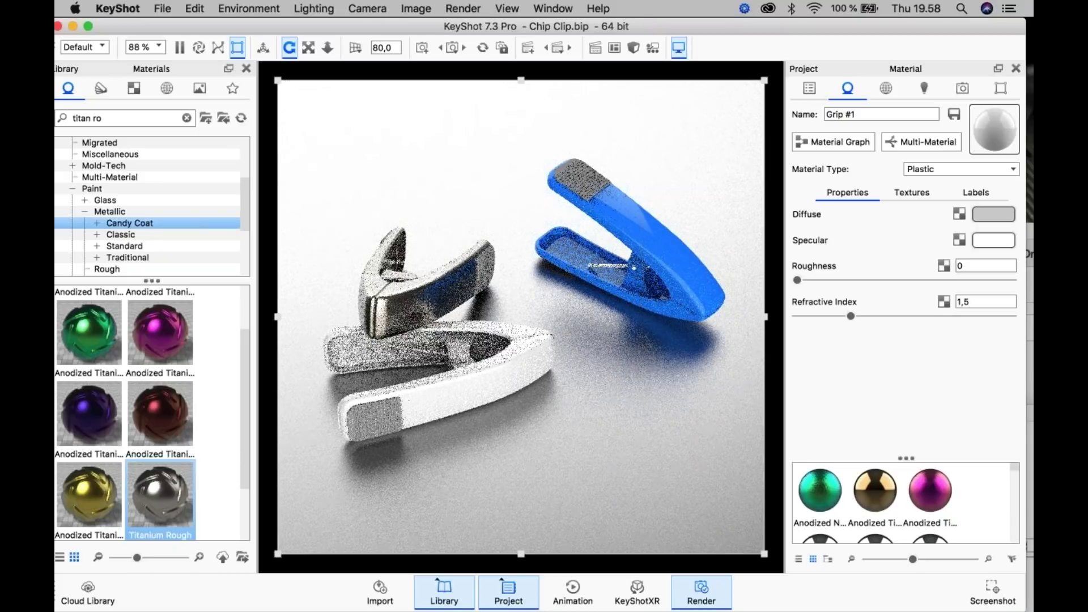
left_click_drag(277, 80, 311, 250)
left_click_drag(304, 308, 312, 312)
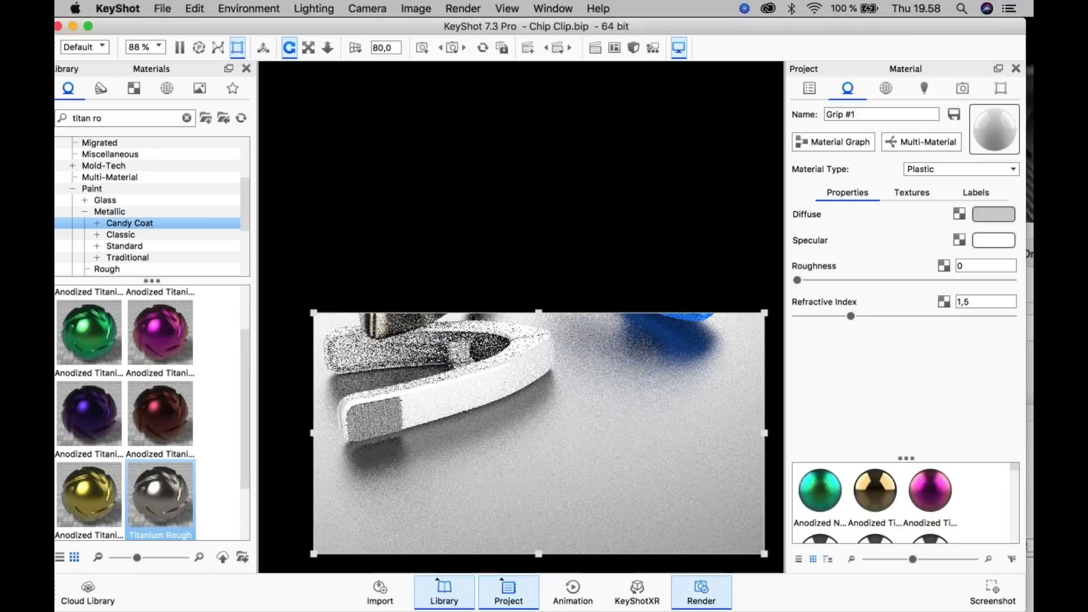
left_click_drag(766, 556, 776, 507)
left_click_drag(669, 411, 566, 449)
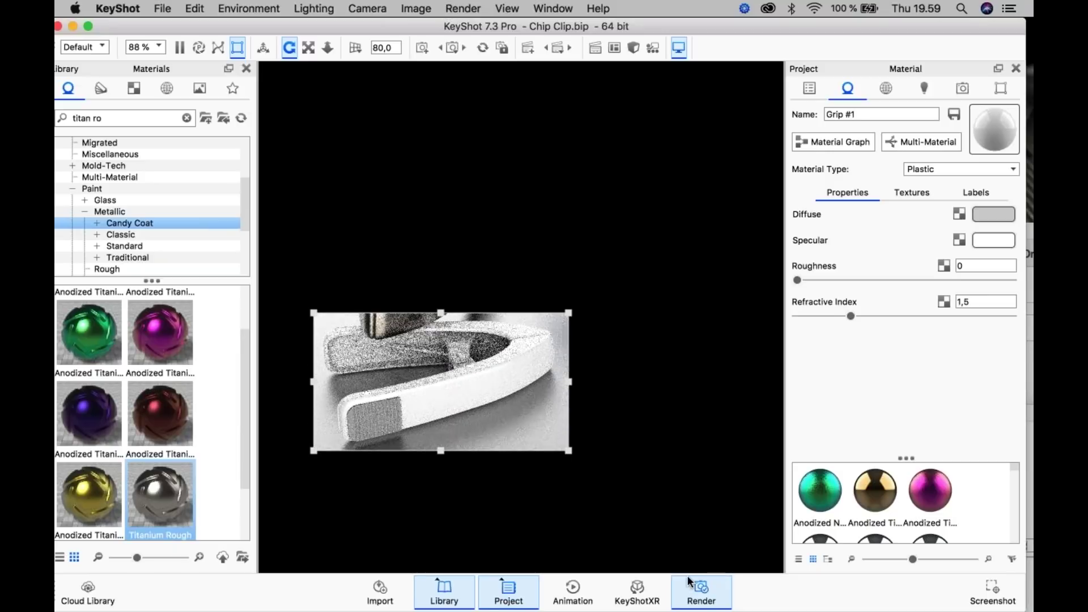
- Reopen the render settings and compare the Maximum Samples and Maximum Time quality options
left_click(701, 590)
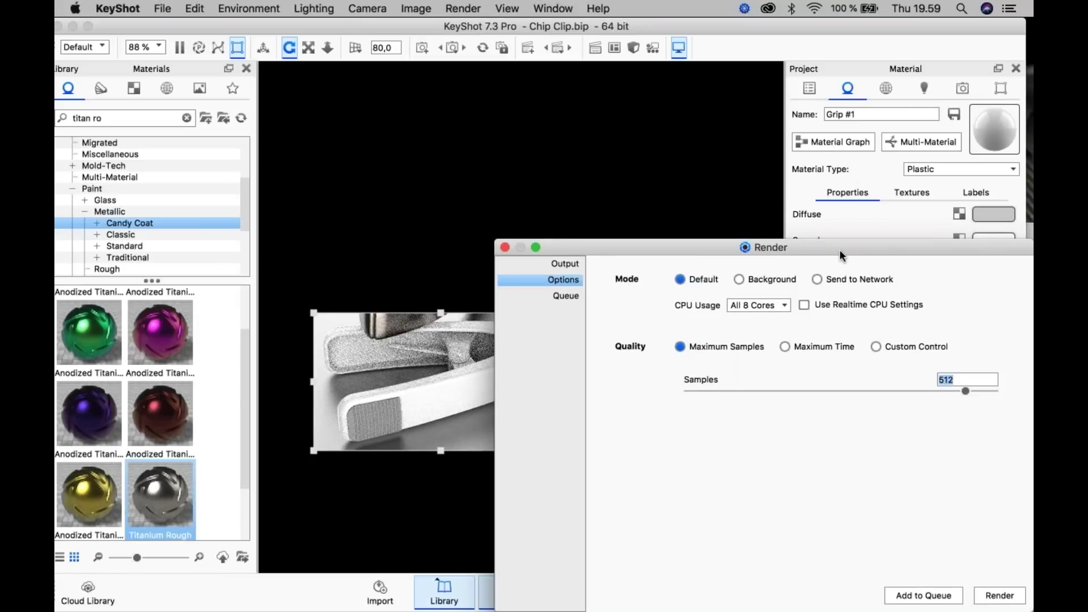
left_click_drag(832, 246, 814, 173)
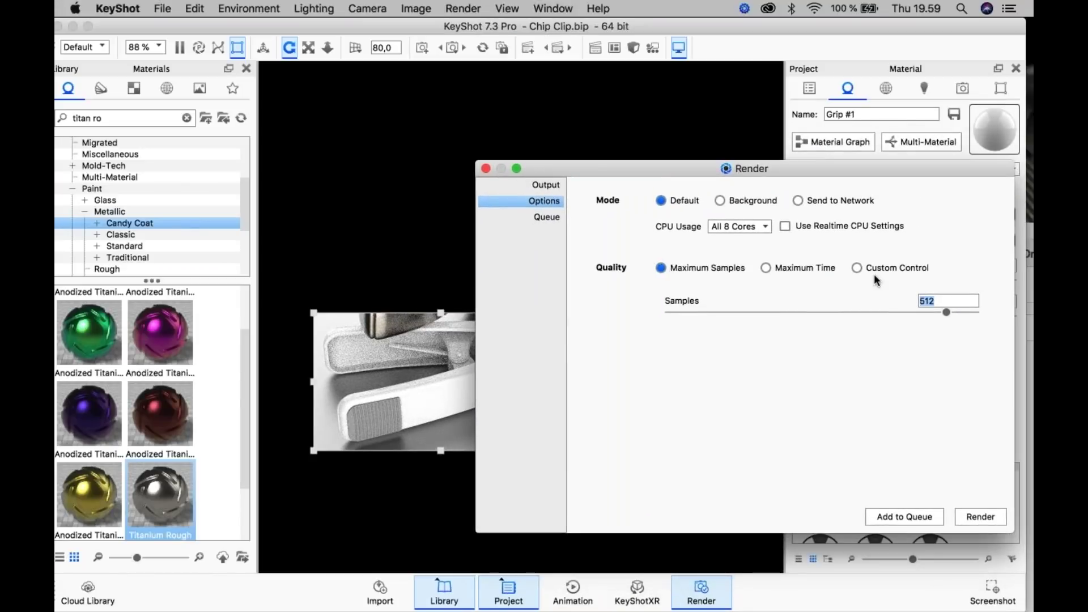
left_click(766, 268)
left_click(660, 268)
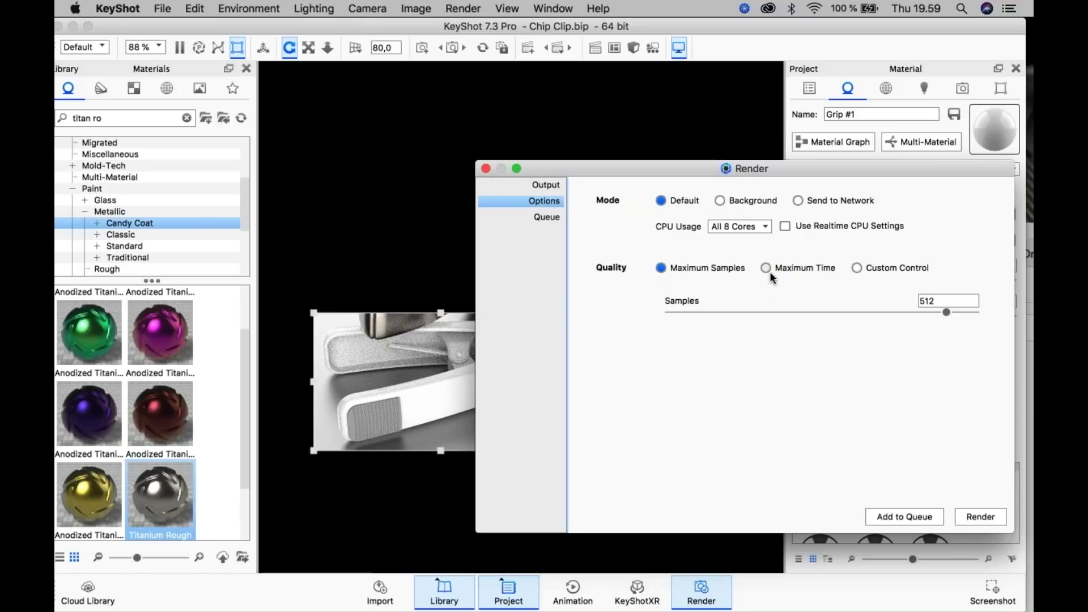
left_click(766, 268)
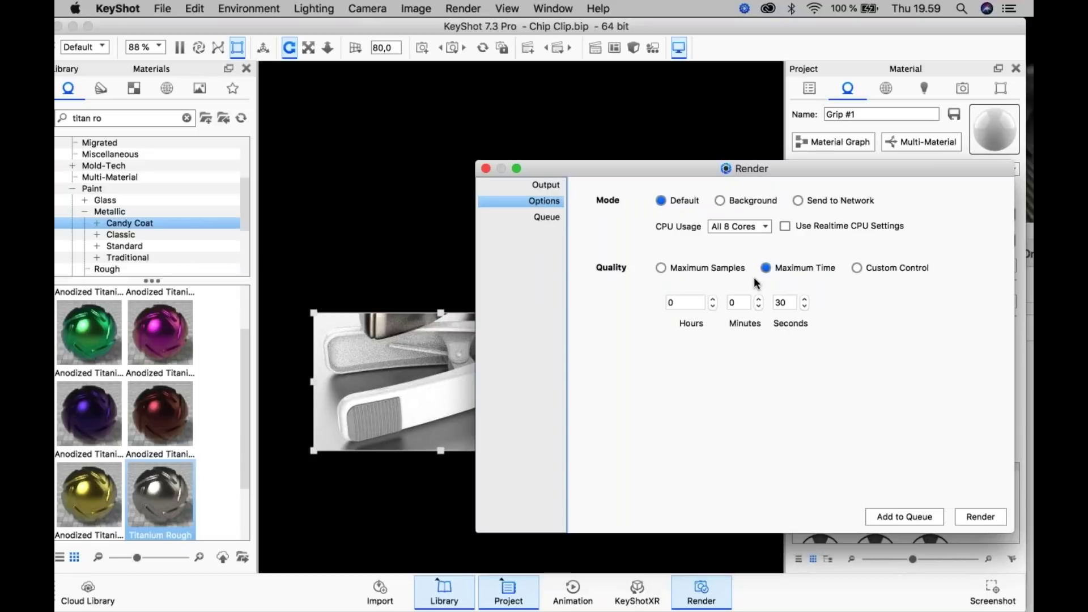
left_click(805, 306)
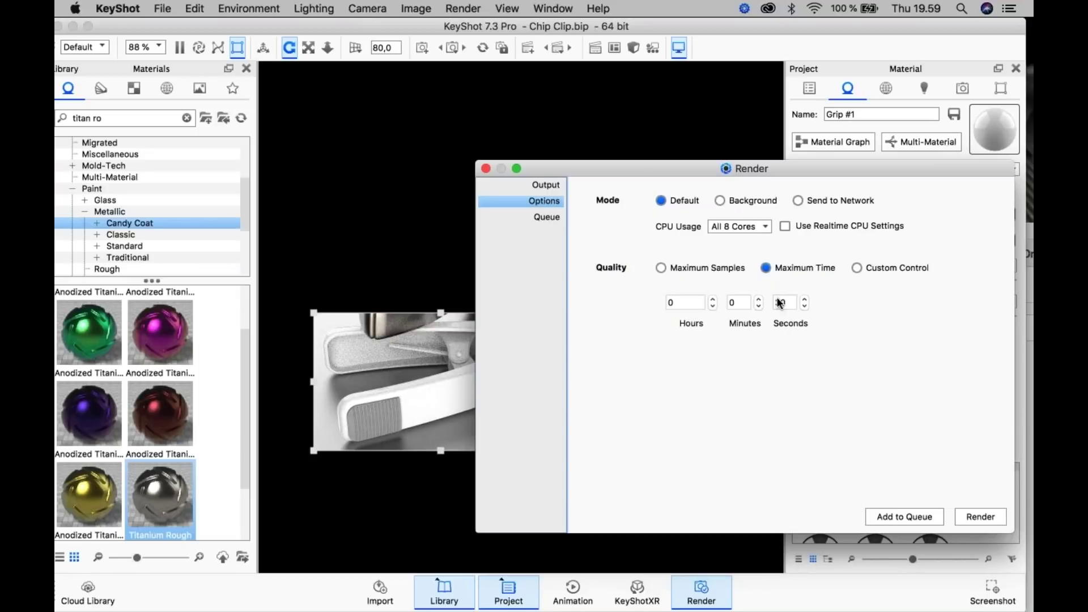
- Set the render quality to Maximum Samples with 128 samples
left_click(697, 268)
double_click(927, 300)
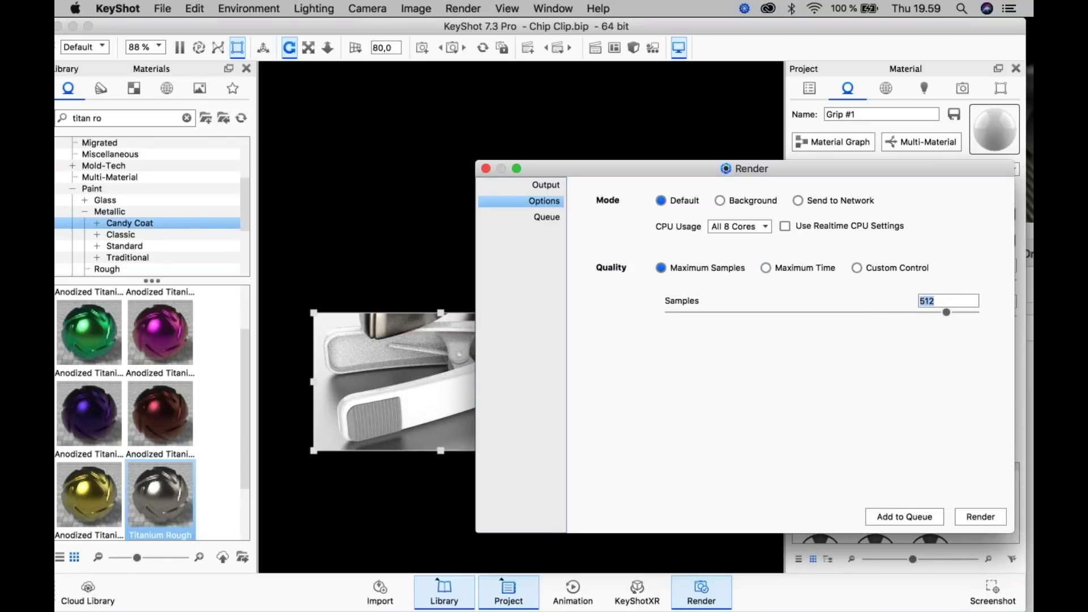
type("128")
- Check the still image output settings and render the region as Chip Clip.16.png without resetting the camera
left_click(545, 186)
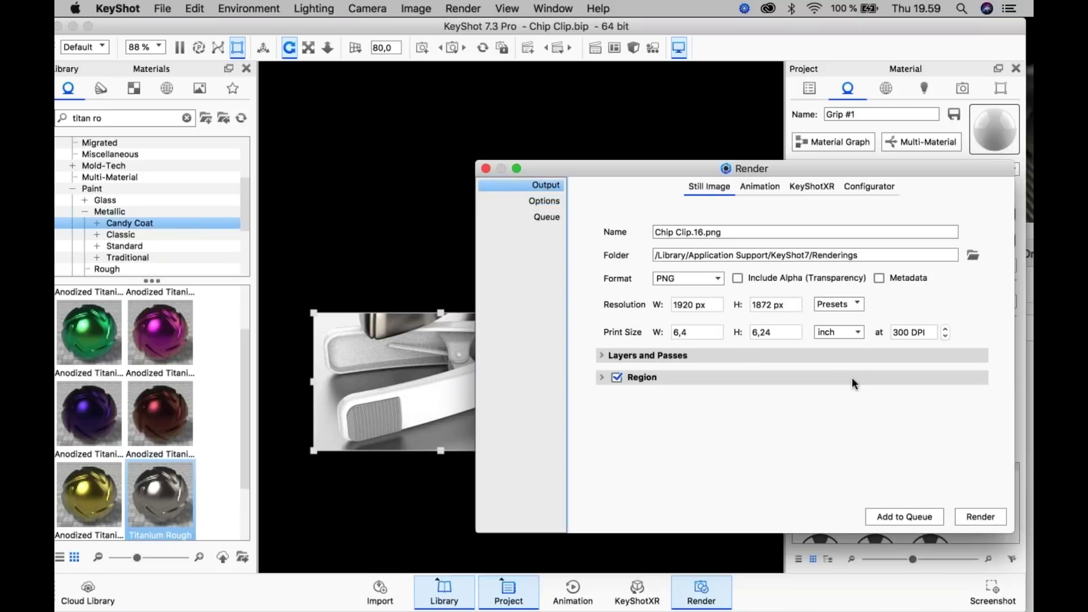
left_click(980, 516)
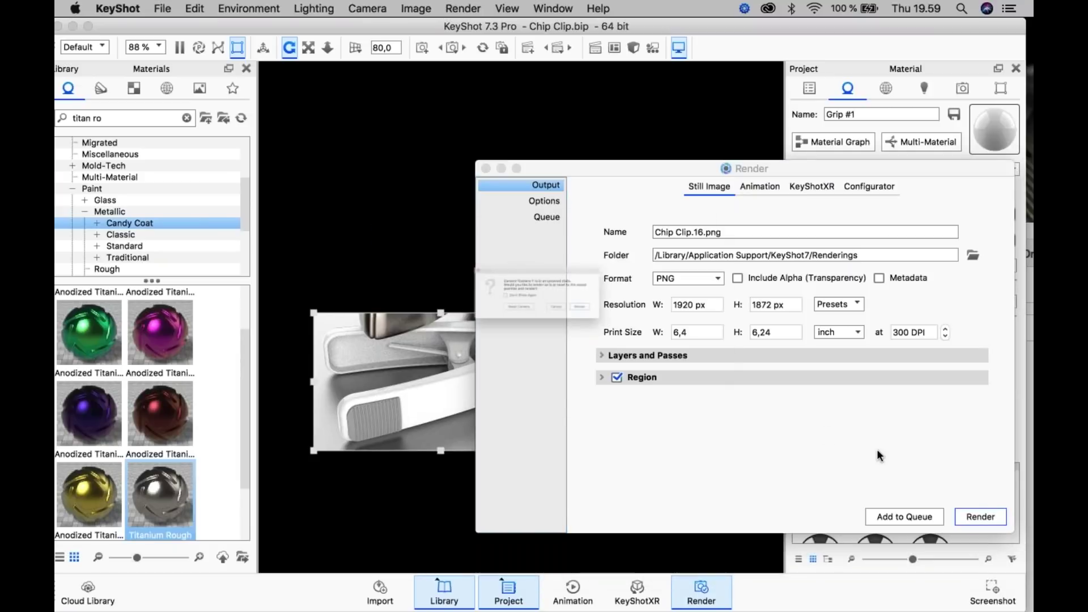
left_click(642, 333)
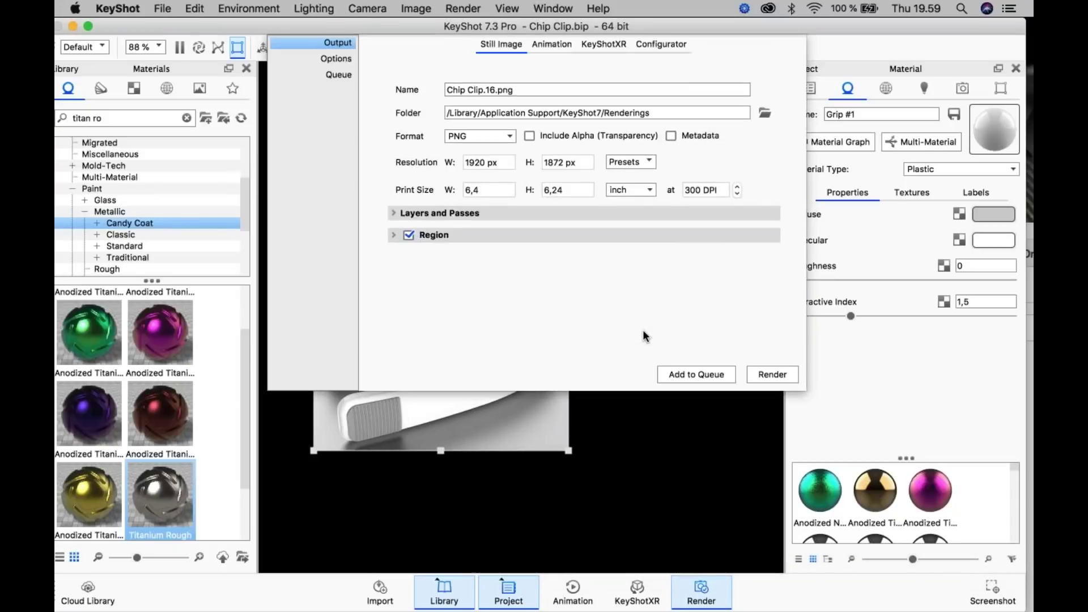
- Examine the noise inside the white clip at up to 200% zoom in the running render, and stop it without saving
scroll(539, 376, "up", 5)
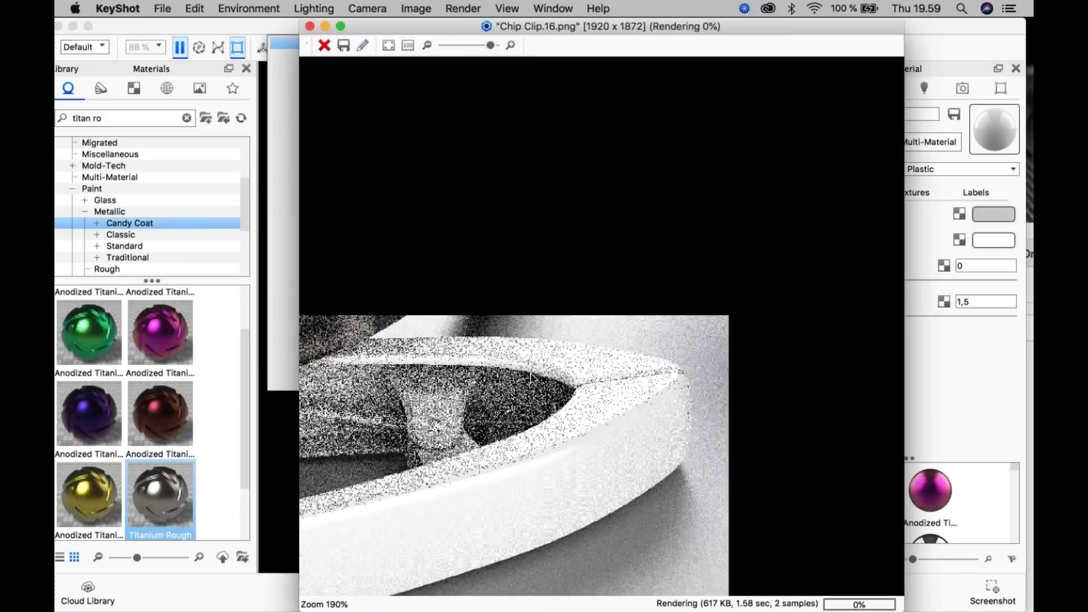
scroll(587, 318, "up", 5)
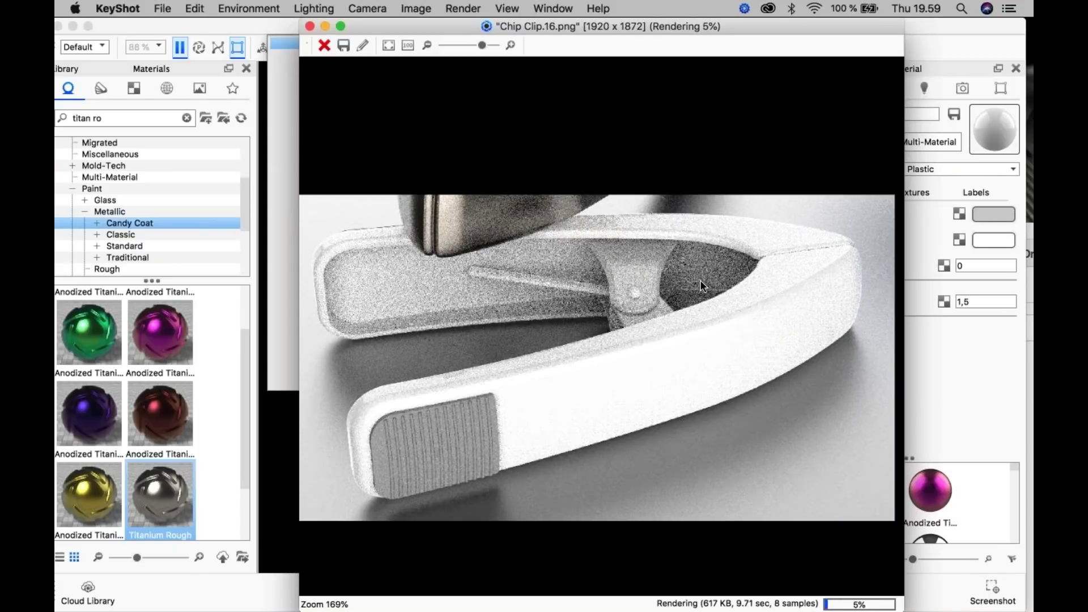
scroll(701, 279, "up", 2)
scroll(736, 257, "down", 3)
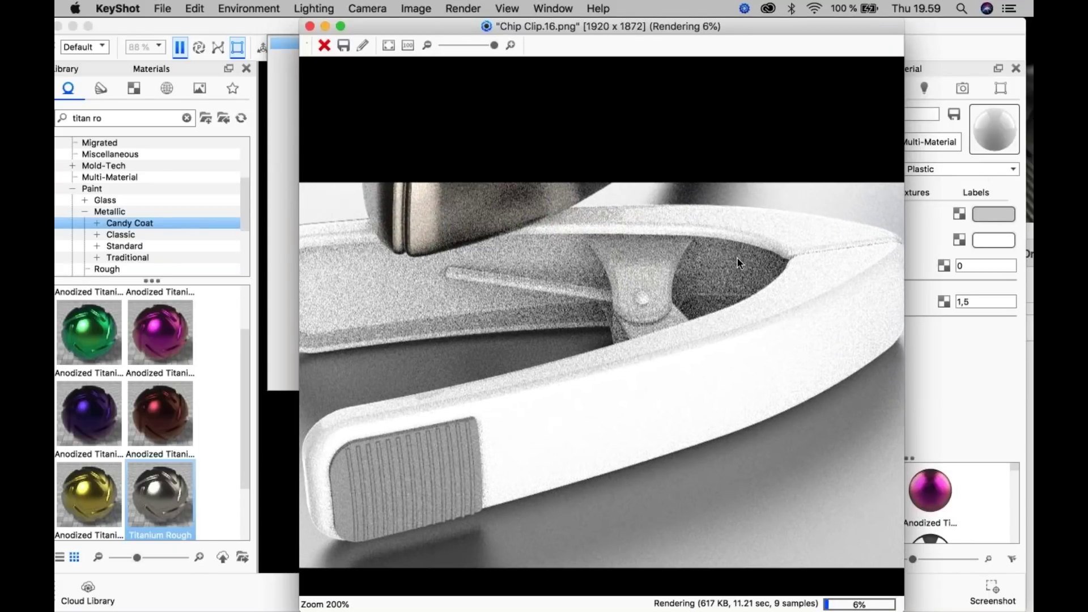
scroll(692, 296, "down", 1)
scroll(700, 297, "up", 3)
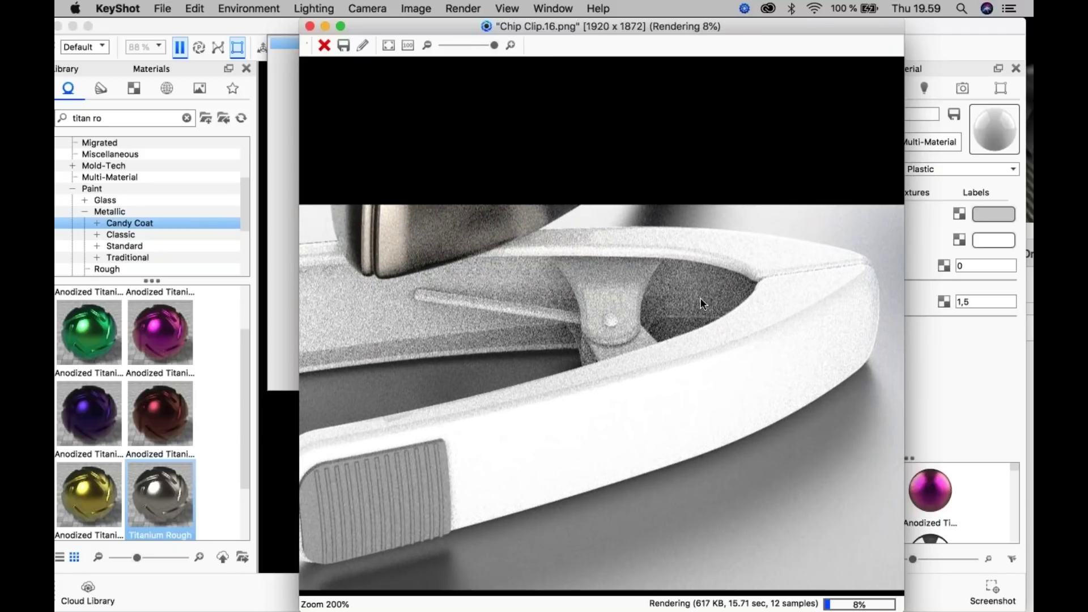
scroll(708, 306, "down", 3)
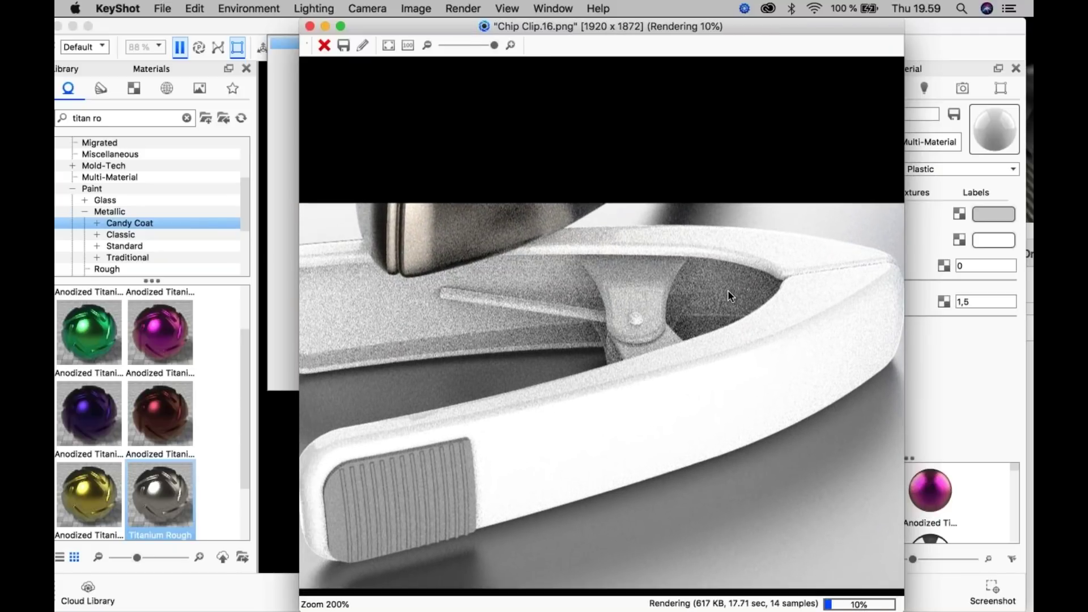
scroll(668, 318, "up", 3)
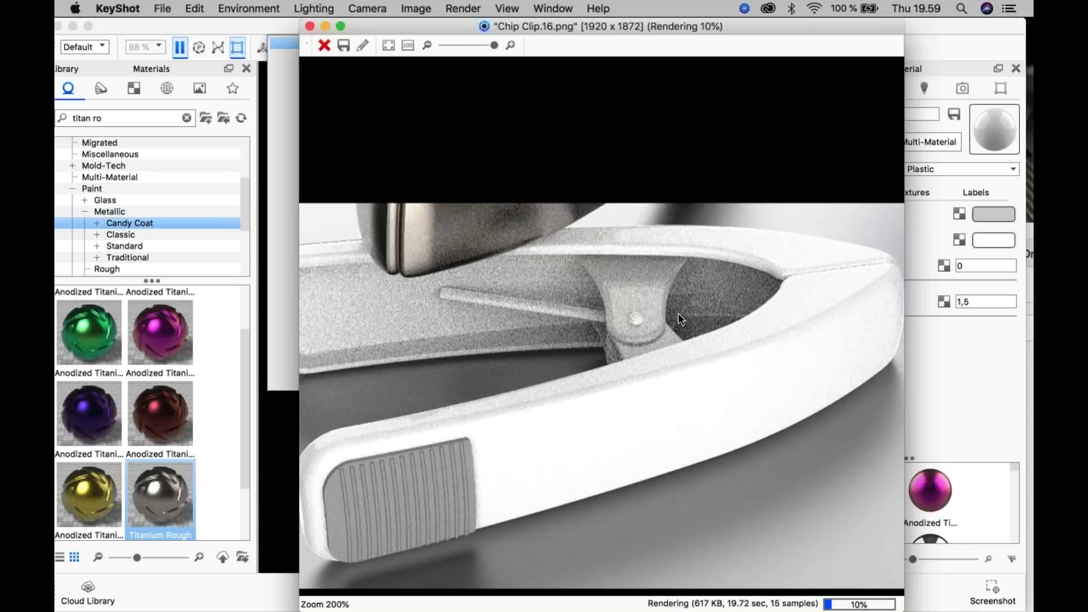
scroll(700, 298, "down", 3)
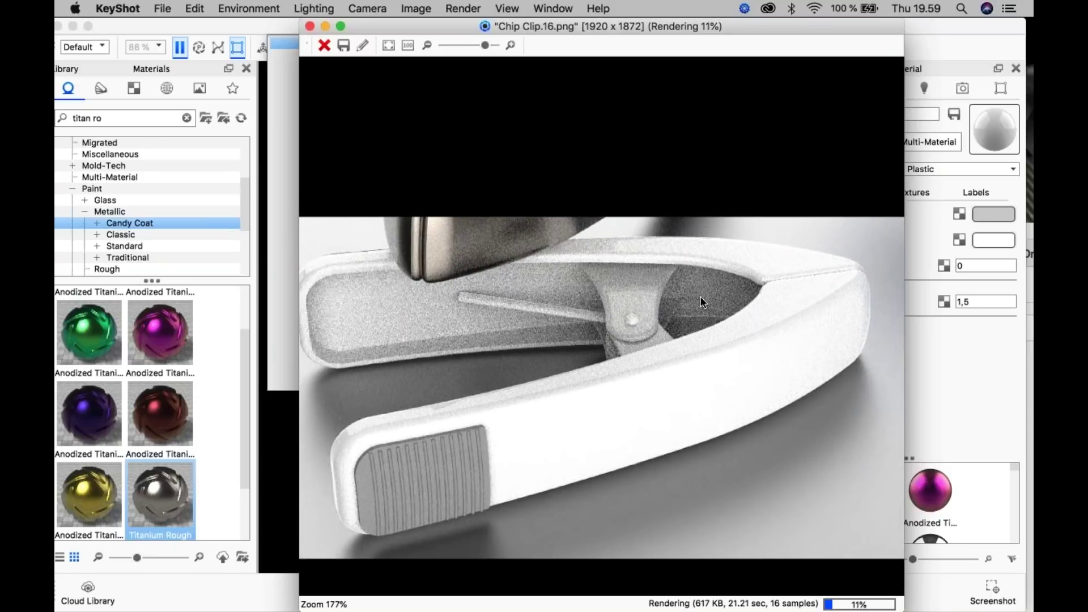
left_click(324, 45)
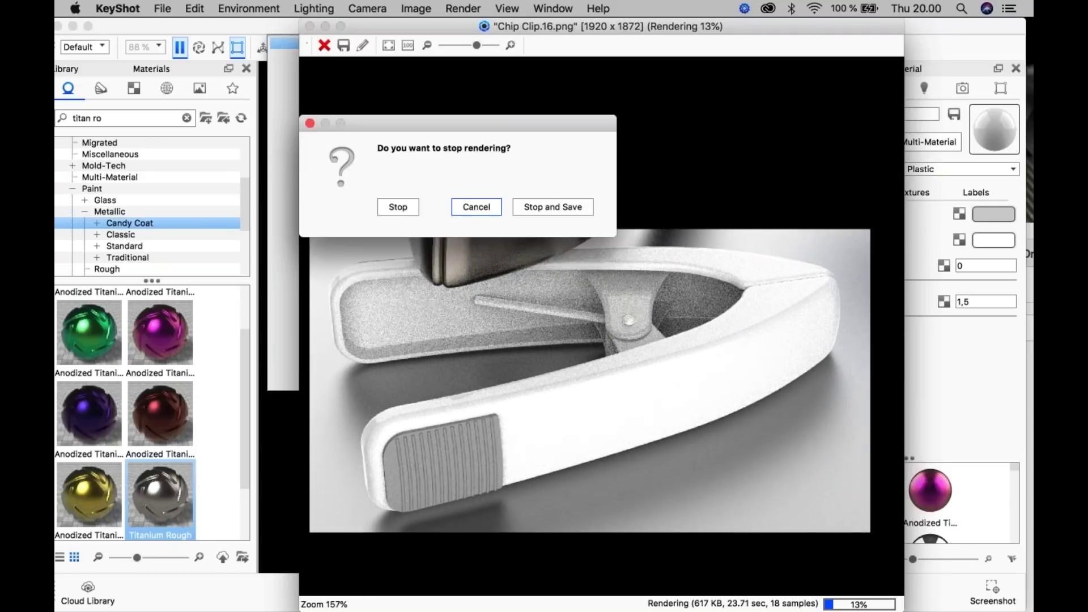
left_click(397, 206)
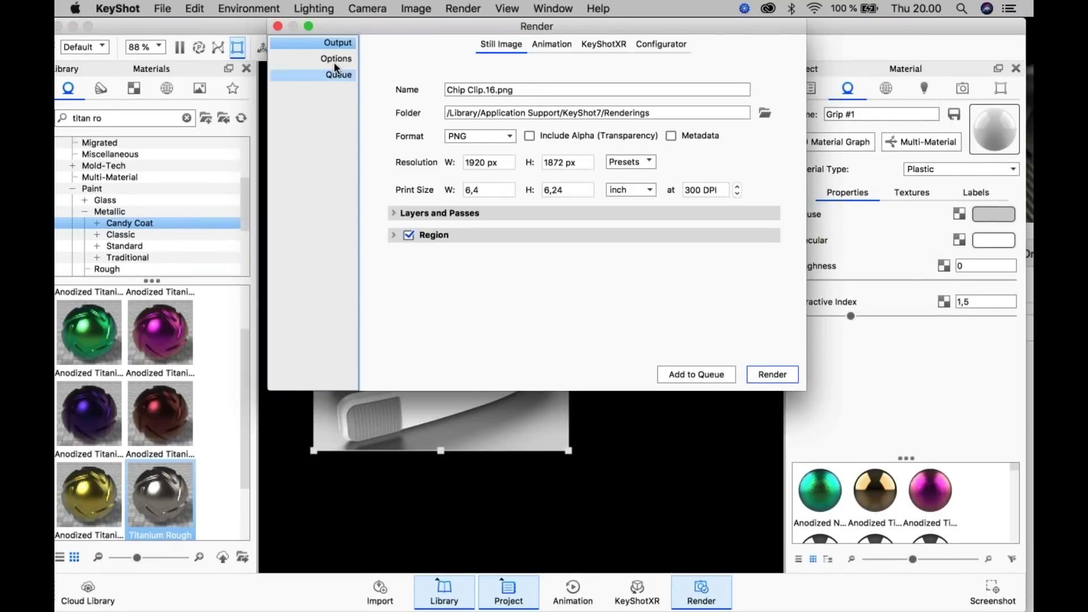
- Switch the render quality to Custom Control and set the samples to 8
left_click(335, 61)
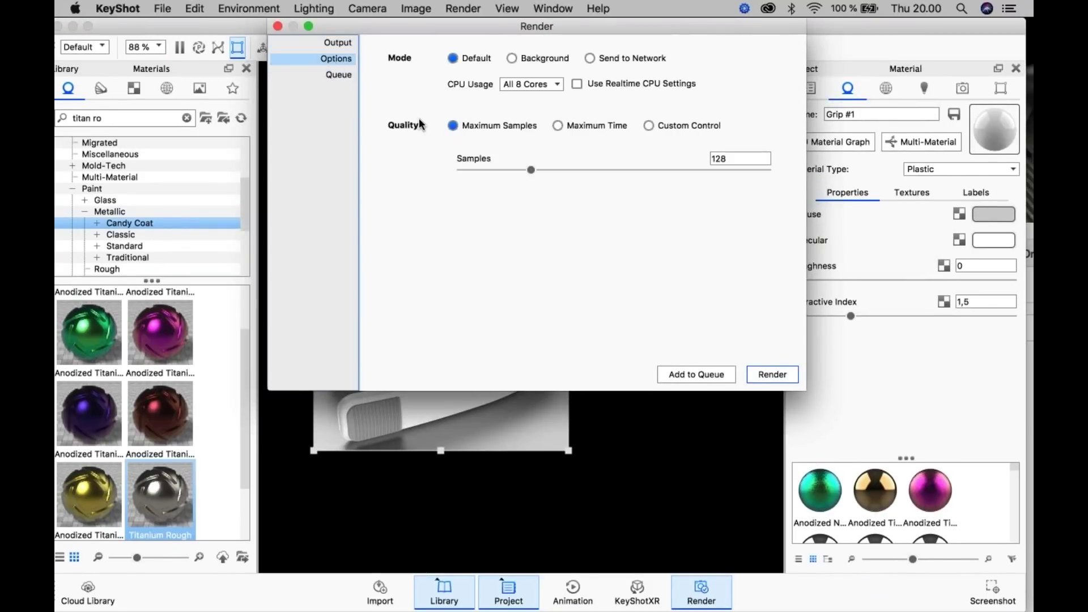
left_click(657, 125)
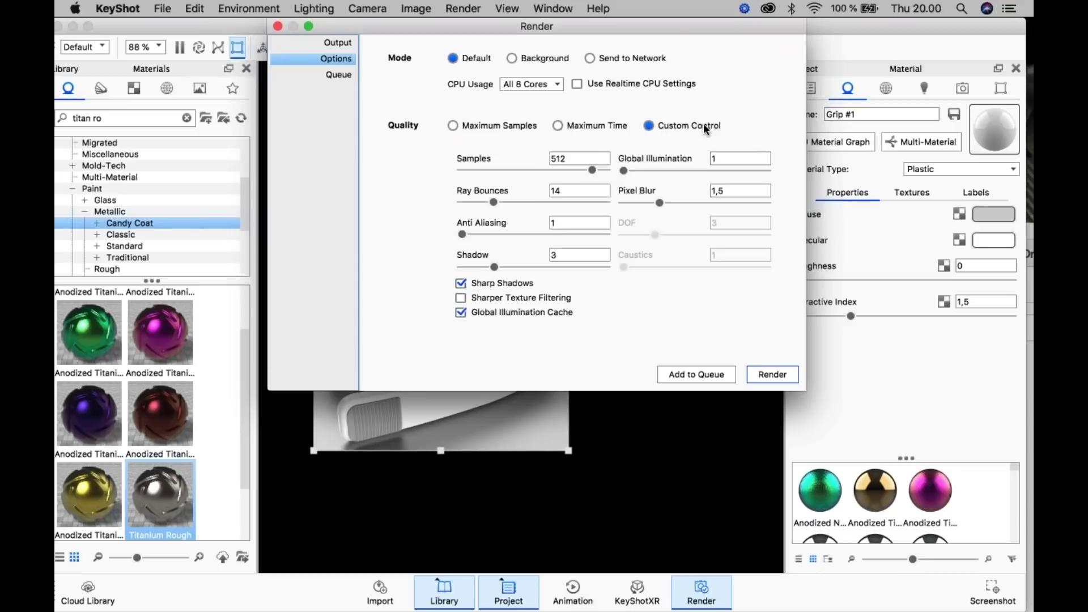
left_click_drag(671, 32, 827, 96)
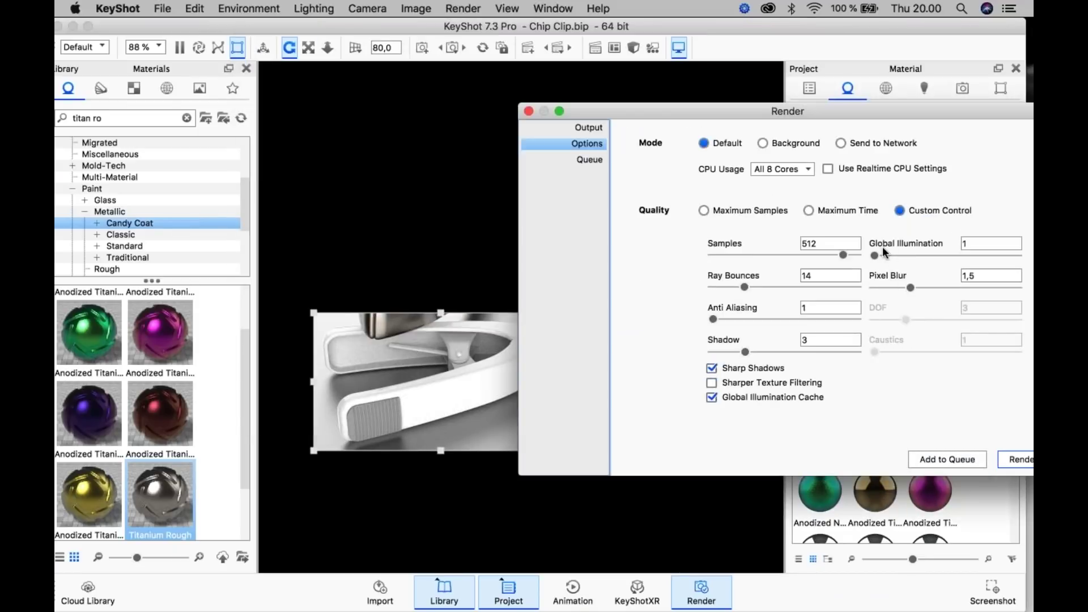
double_click(810, 244)
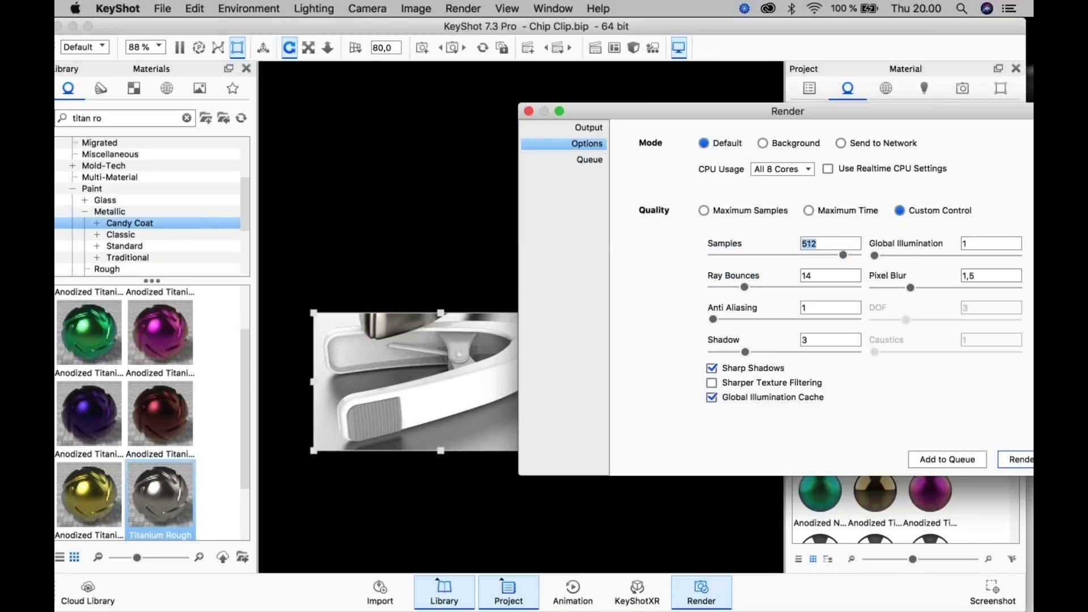
type("8")
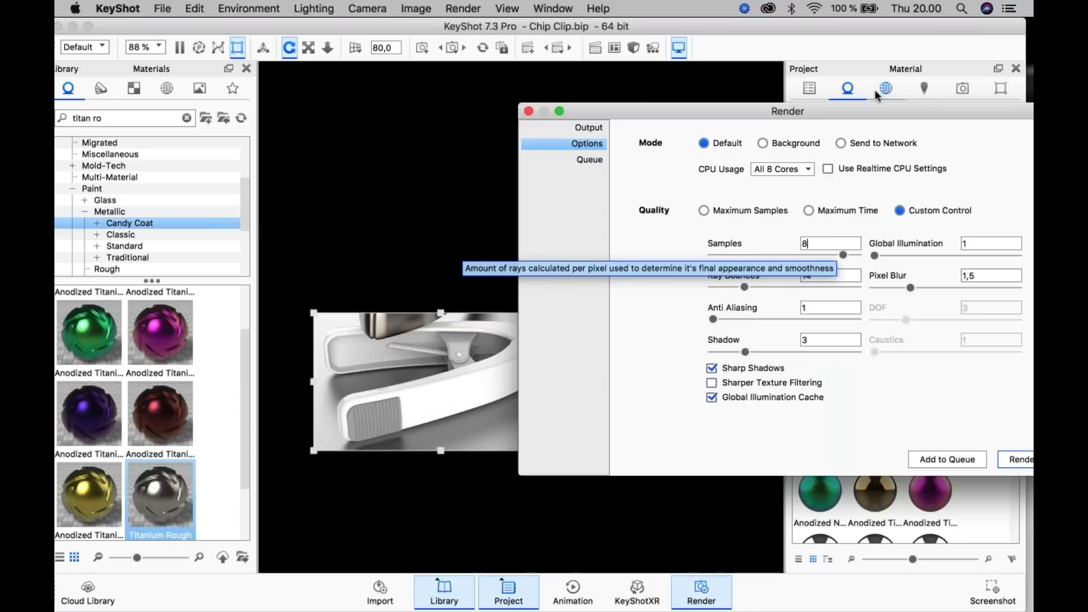
left_click_drag(875, 110, 745, 78)
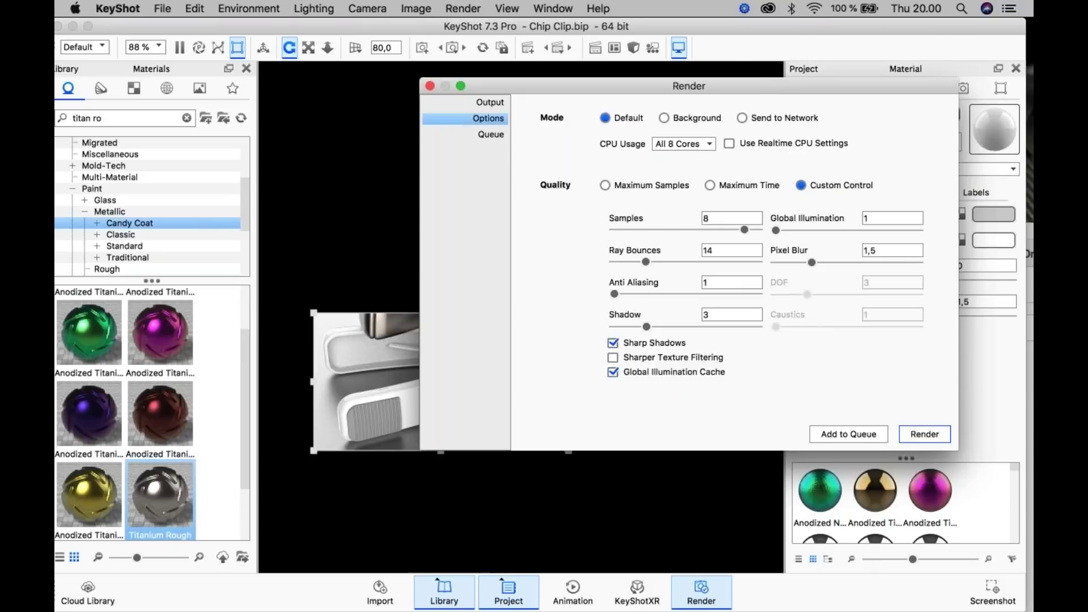
double_click(711, 220)
- Render the region with the unsaved camera as is, and inspect the first rendered tiles at different zoom levels
left_click(924, 434)
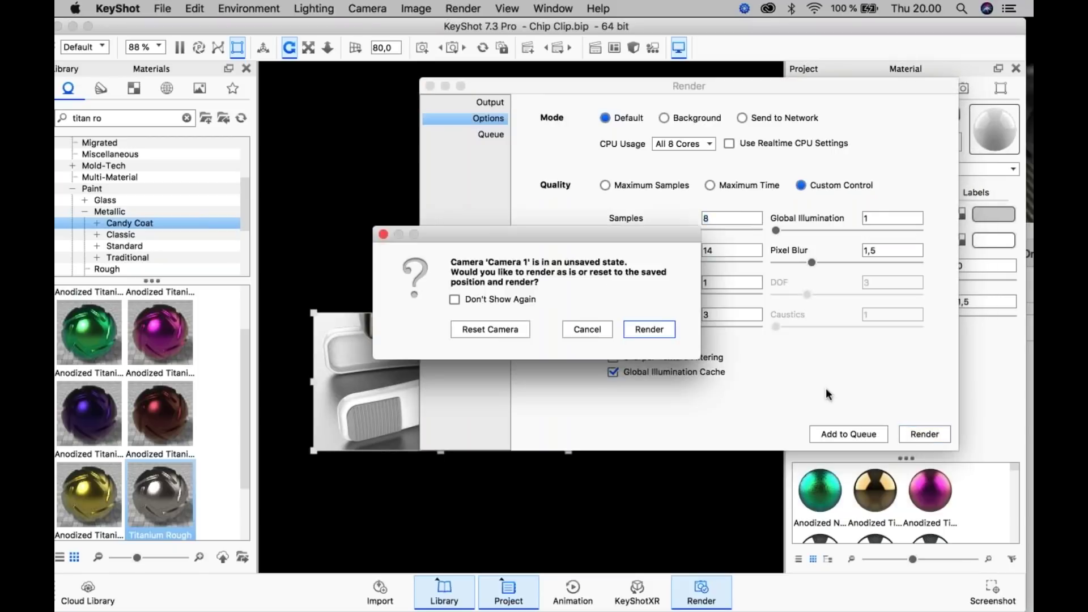
left_click(634, 335)
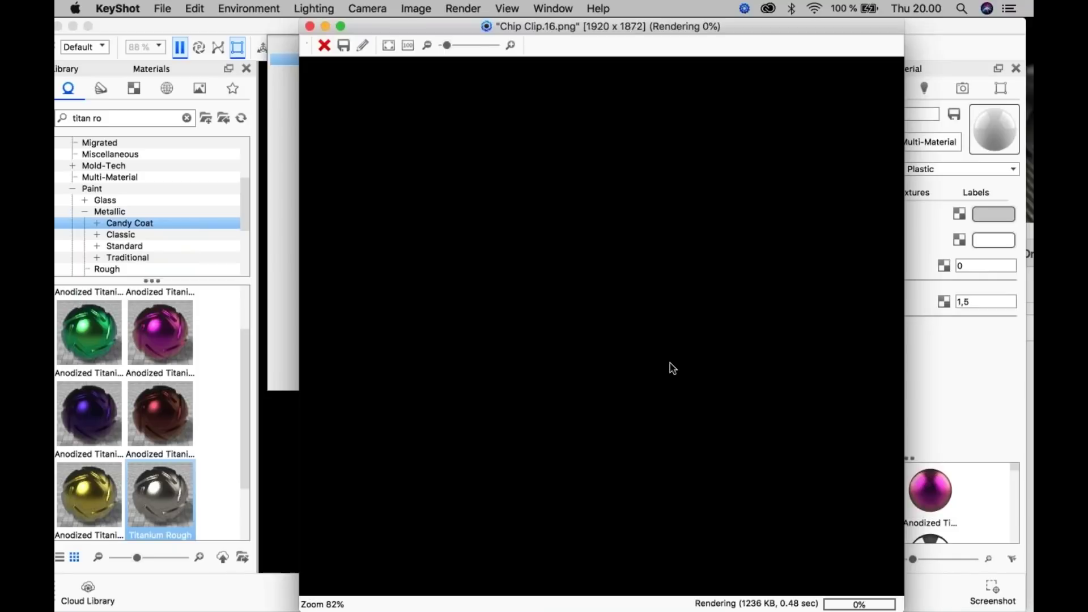
left_click_drag(594, 27, 580, 46)
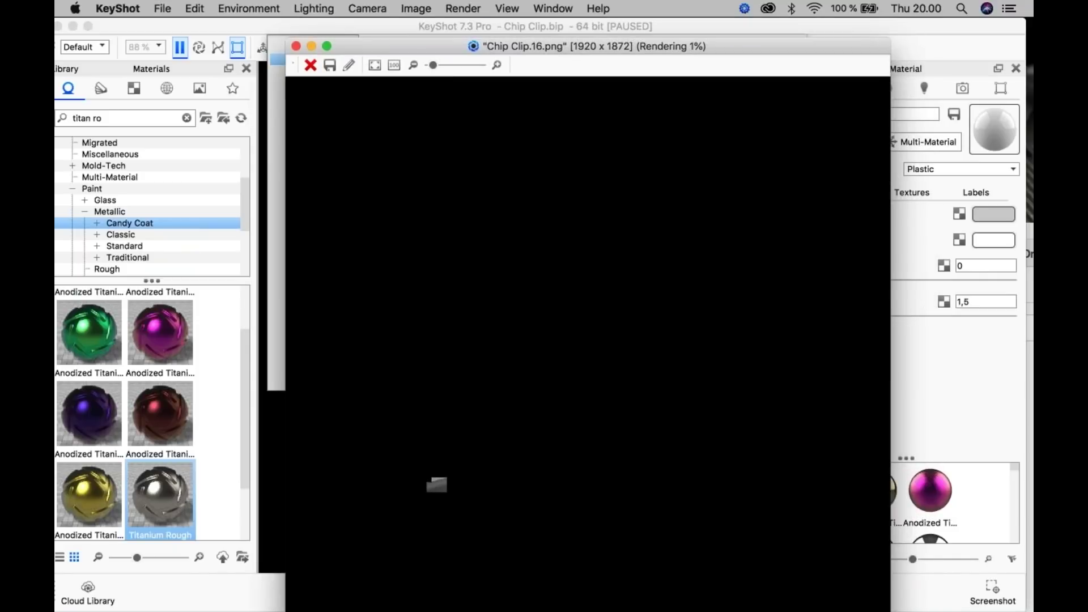
left_click_drag(580, 47, 602, 5)
scroll(481, 501, "up", 5)
left_click_drag(454, 501, 766, 101)
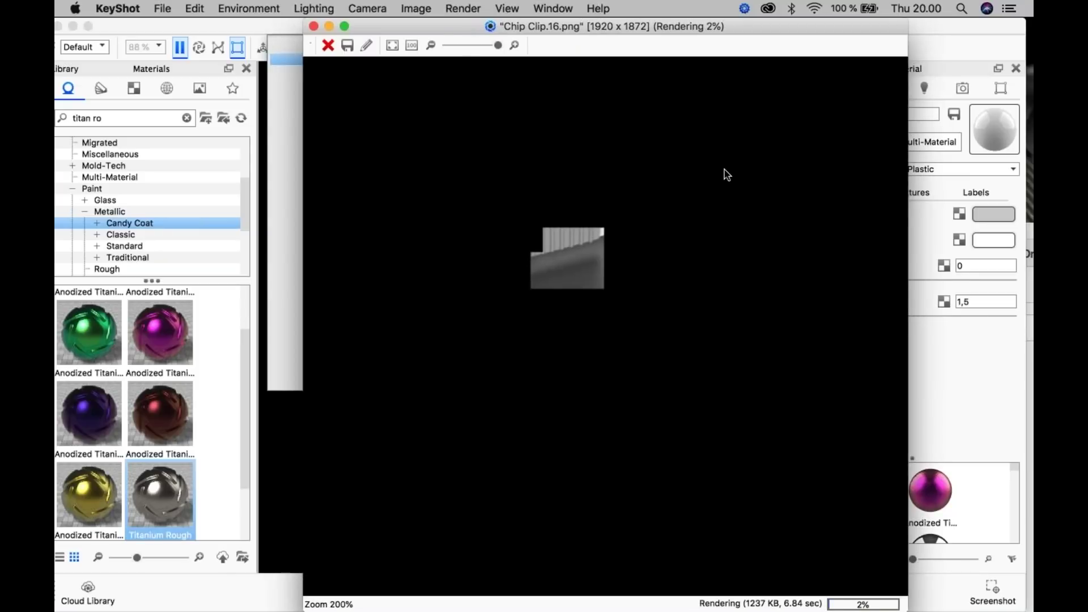
scroll(620, 328, "down", 2)
scroll(619, 329, "down", 3)
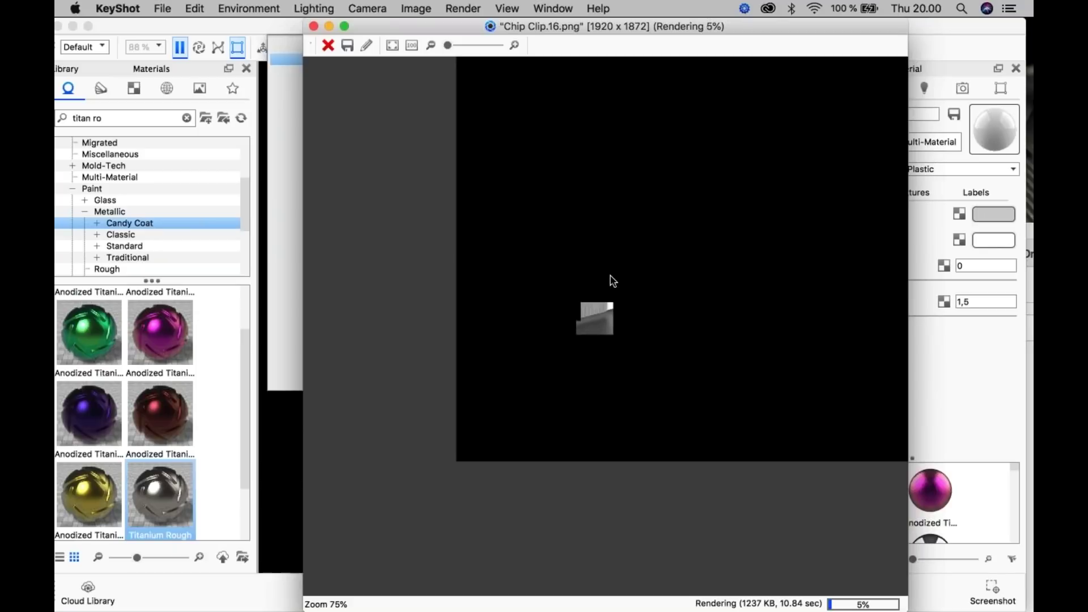
- Inspect the rendered tiles of the white clip at different zoom levels, and stop the render without saving
left_click_drag(590, 31, 804, 43)
scroll(776, 357, "up", 5)
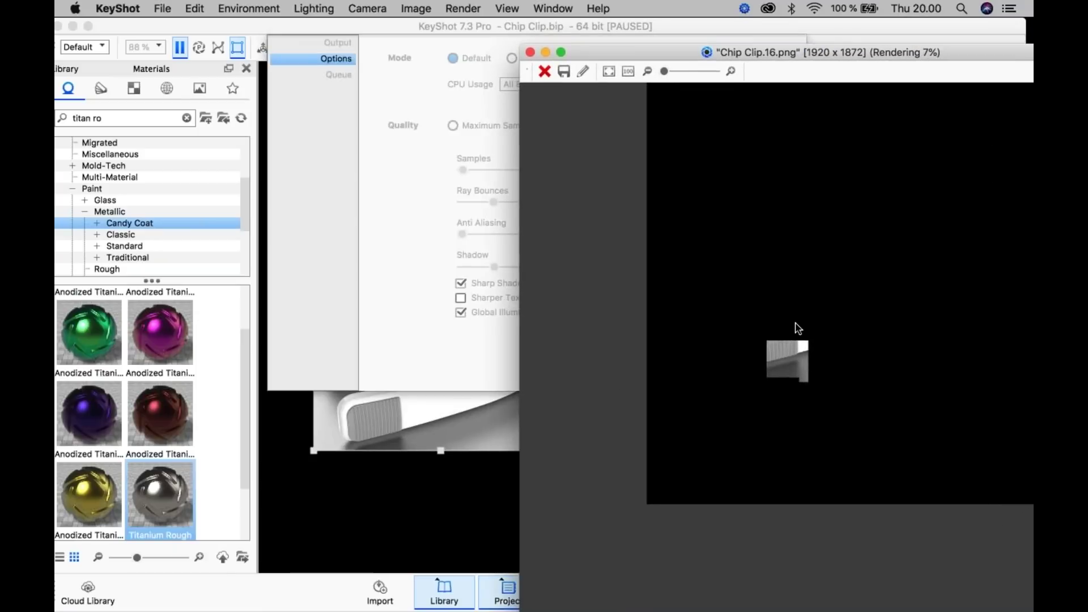
scroll(779, 351, "down", 5)
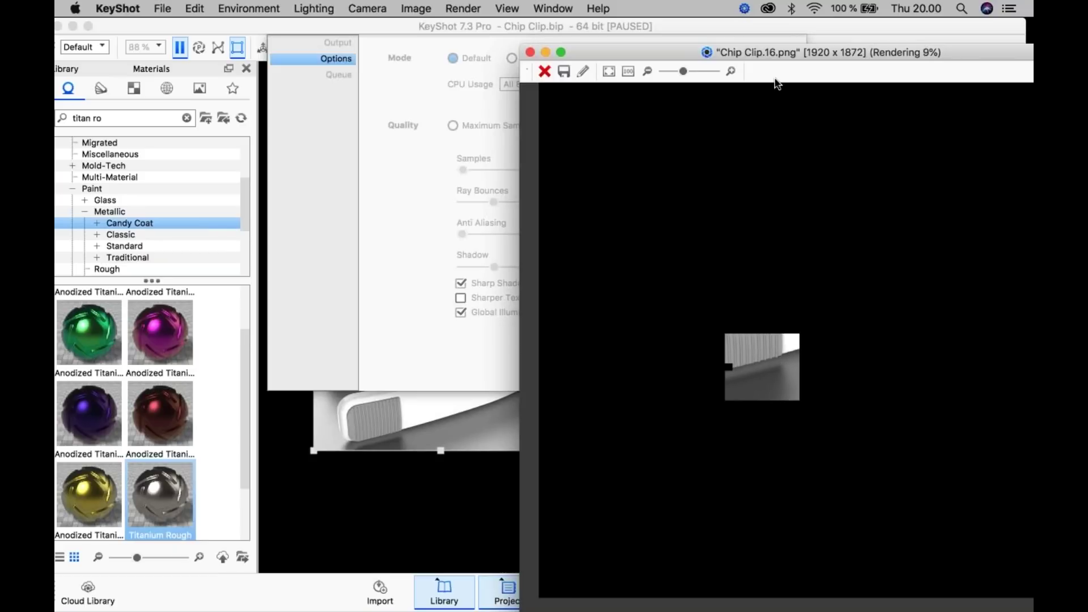
left_click(544, 71)
left_click(388, 206)
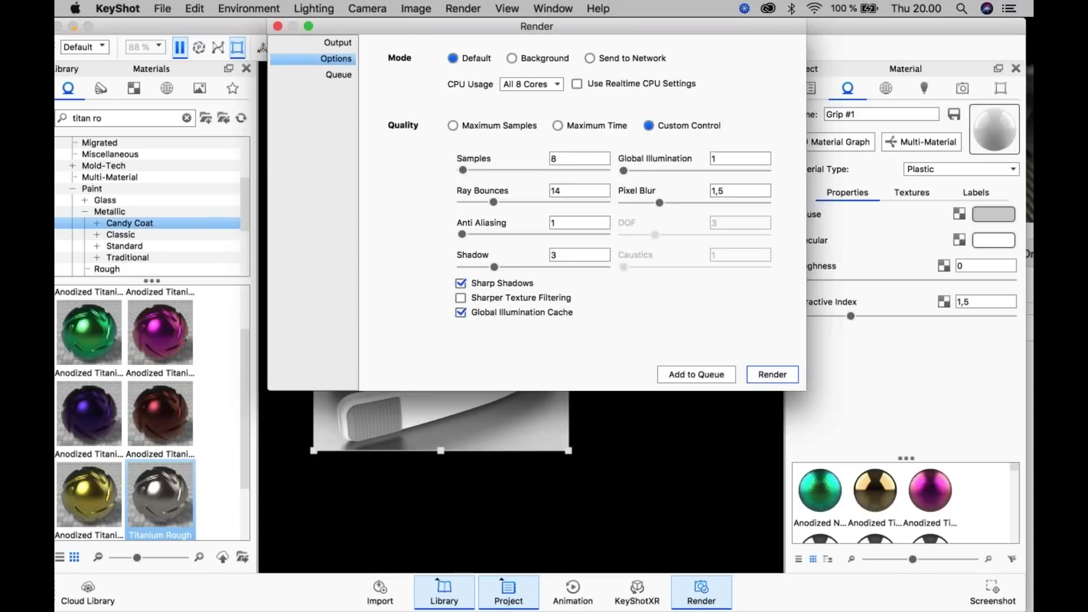
- Shrink the render region to the small area around the hinge inside the white clip
left_click(443, 415)
left_click_drag(313, 451, 392, 387)
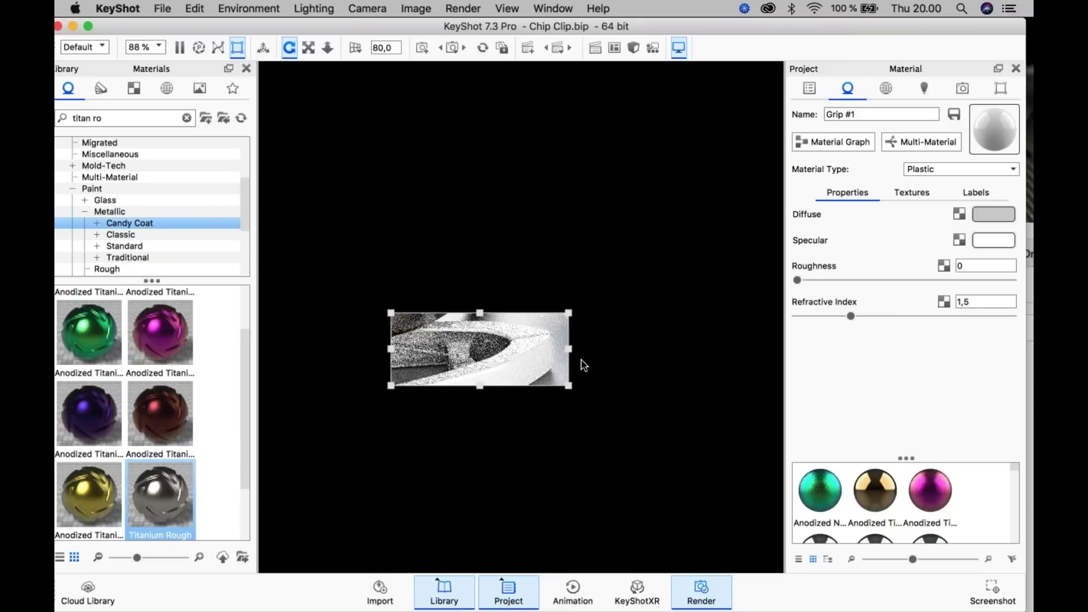
left_click_drag(568, 349, 520, 348)
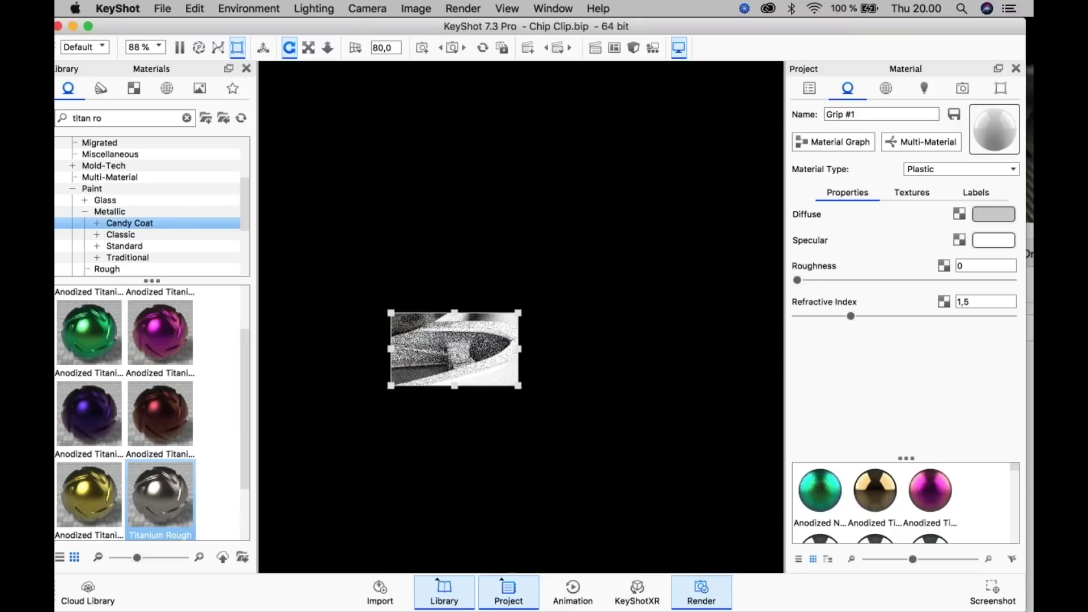
left_click_drag(398, 384, 421, 381)
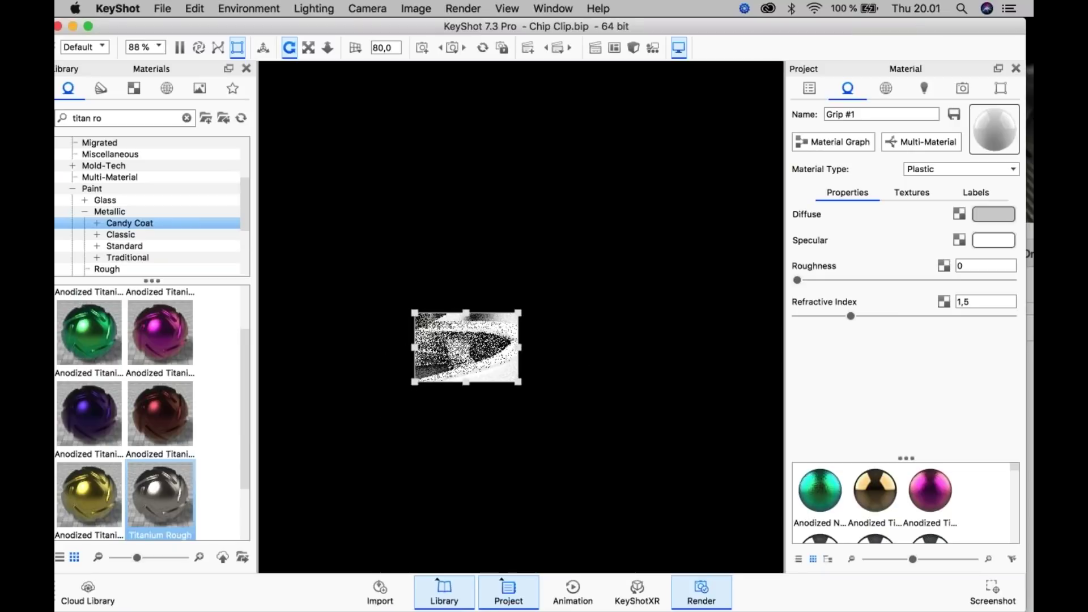
- Render the reduced region with Custom Control quality at 8 samples, keeping the unsaved camera as is
left_click(703, 595)
left_click(772, 375)
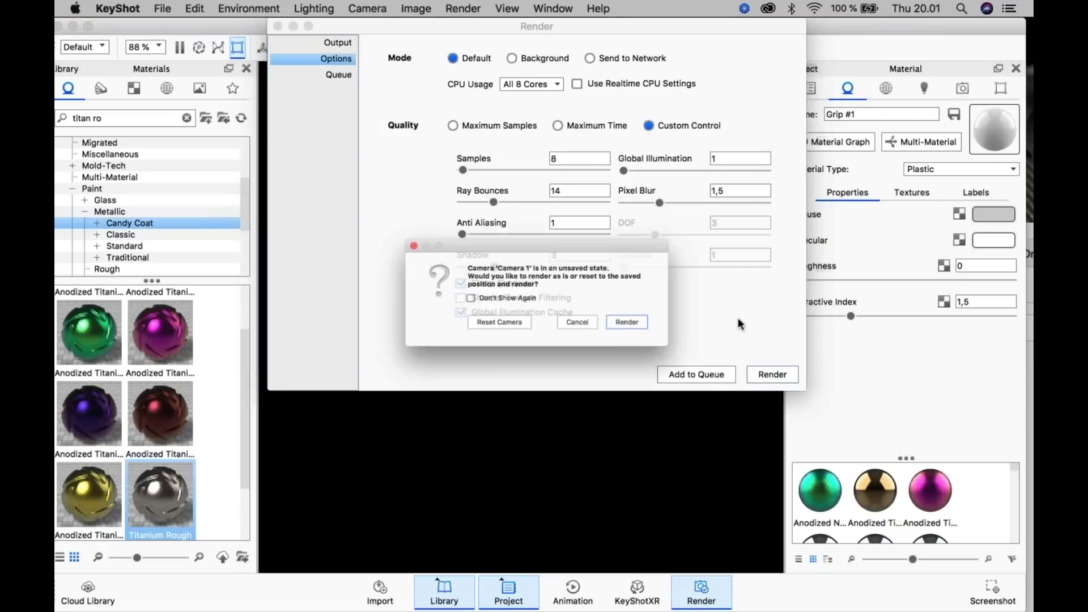
left_click(652, 326)
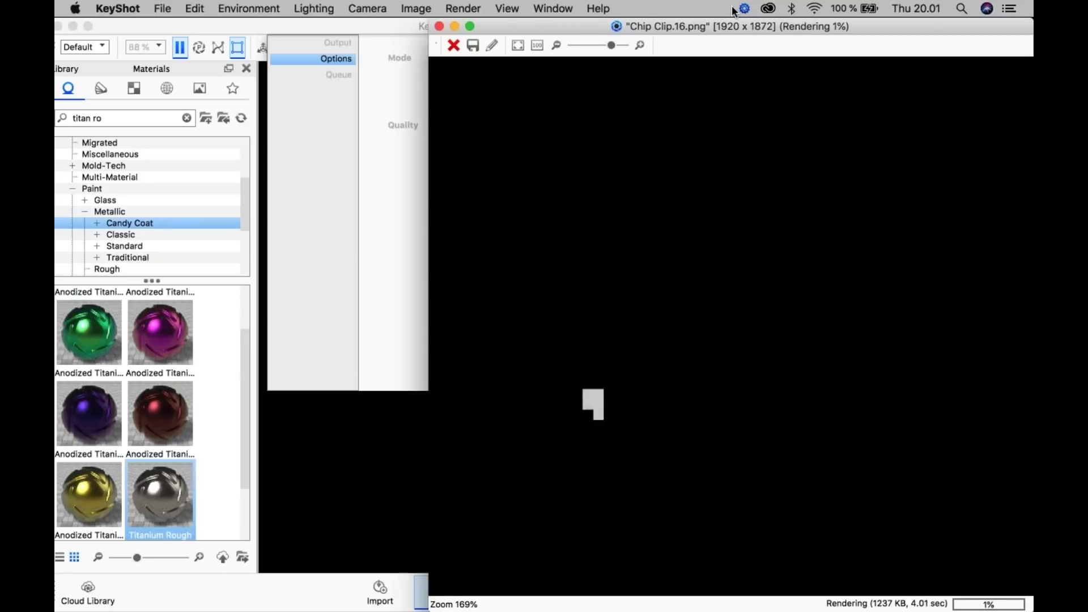
- Examine the noise around the hinge in the running render at up to 200% zoom, and stop it without saving
left_click_drag(736, 25, 774, 26)
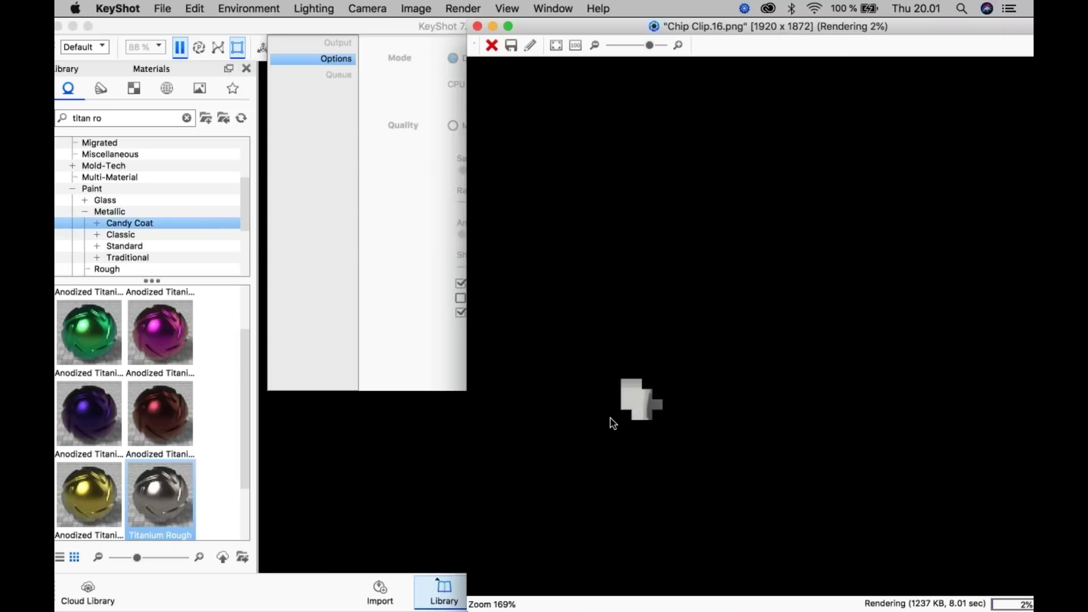
scroll(610, 416, "up", 2)
left_click_drag(643, 413, 687, 372)
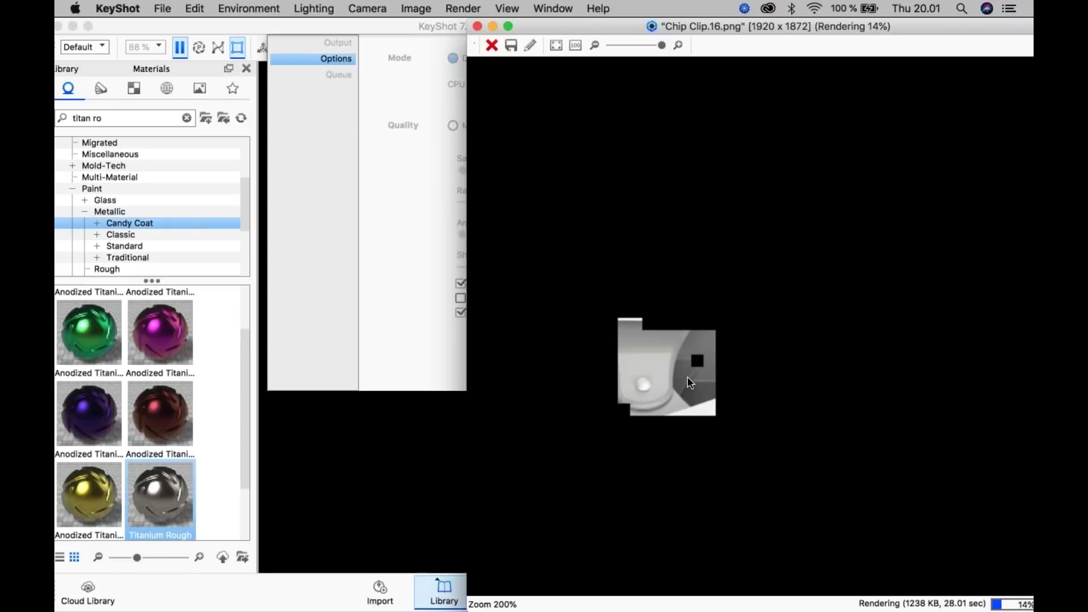
scroll(688, 357, "down", 2)
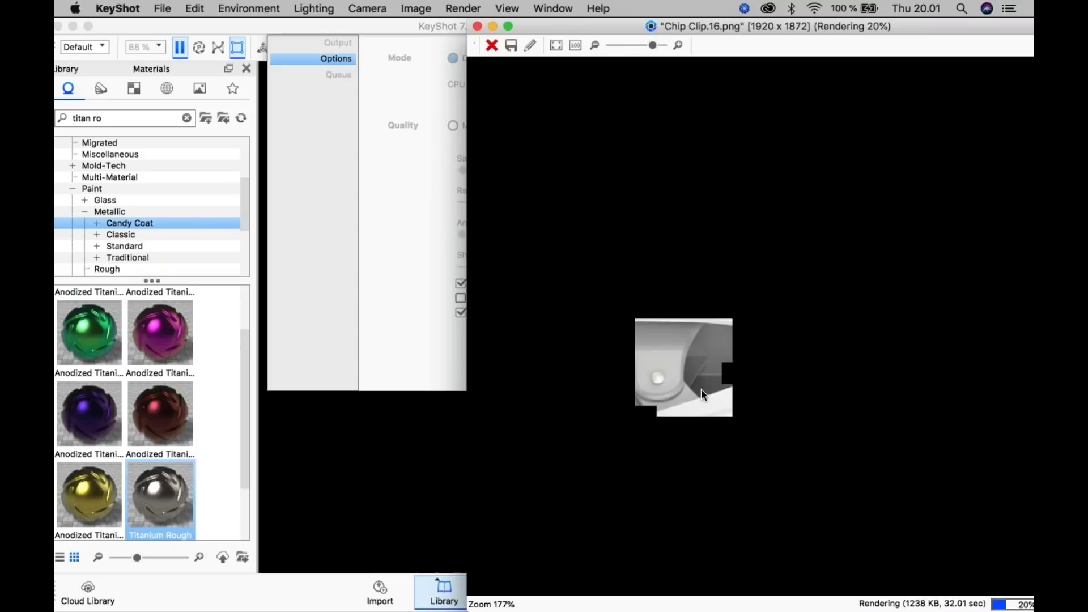
scroll(738, 409, "up", 1)
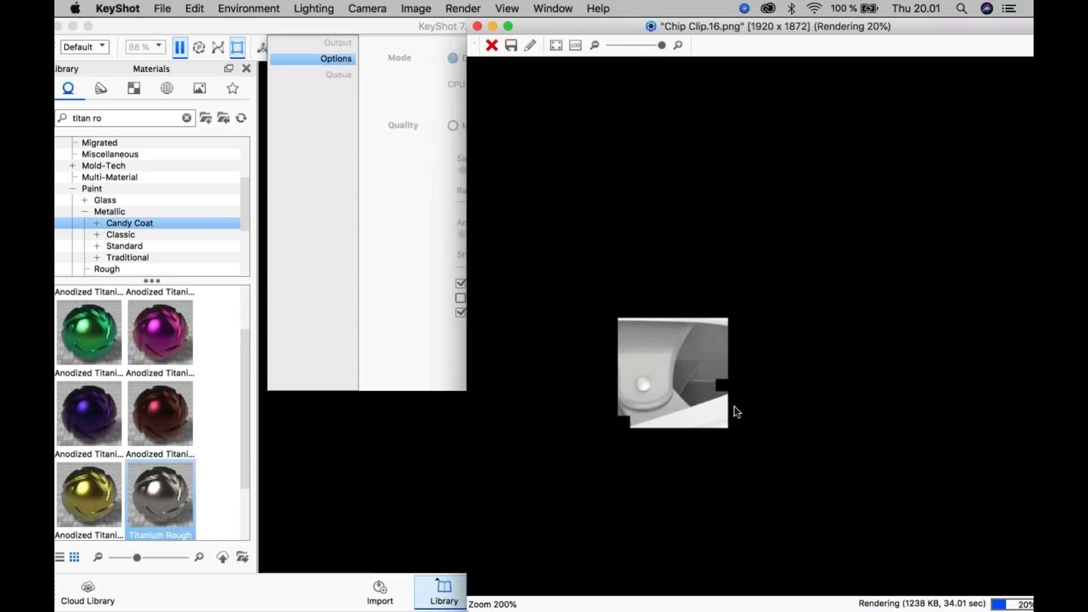
scroll(742, 407, "down", 4)
scroll(736, 405, "down", 2)
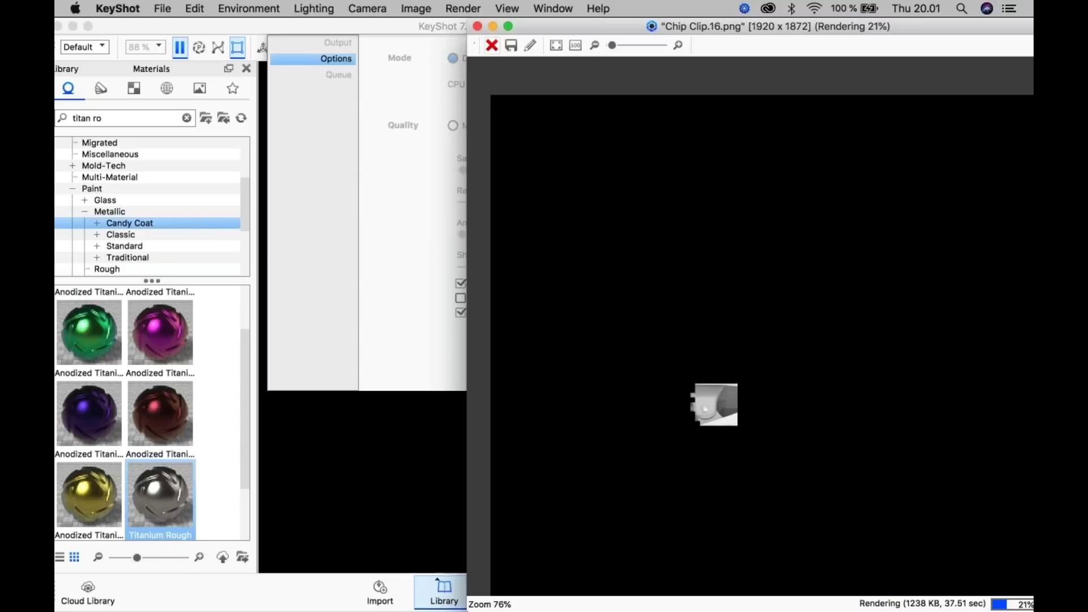
left_click(492, 45)
left_click(399, 207)
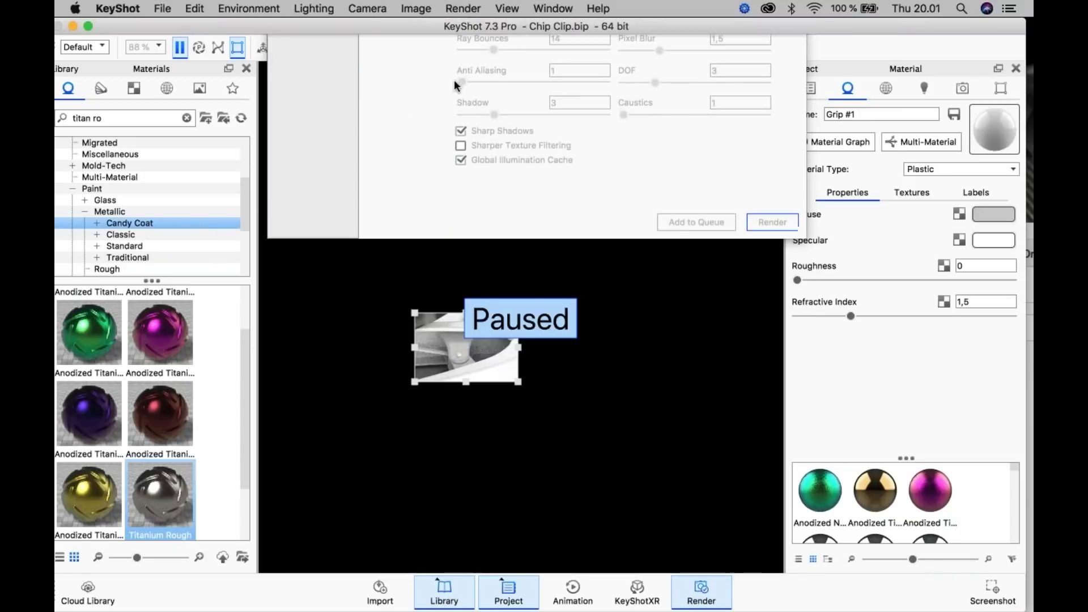
- Leave the region render setup and show the Rendering Technique options in the lighting settings
left_click(278, 26)
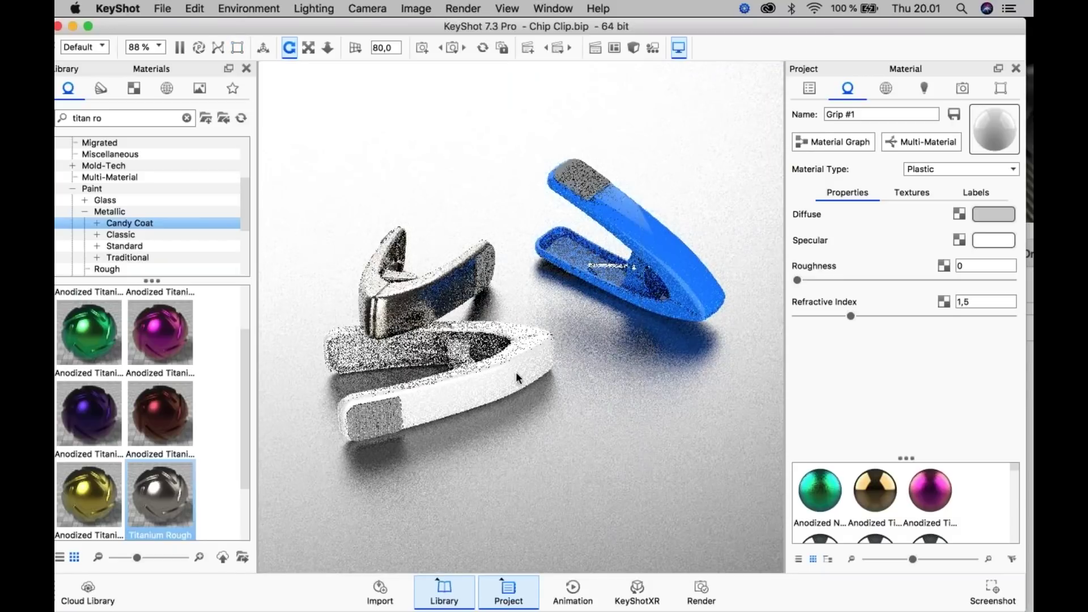
left_click(925, 89)
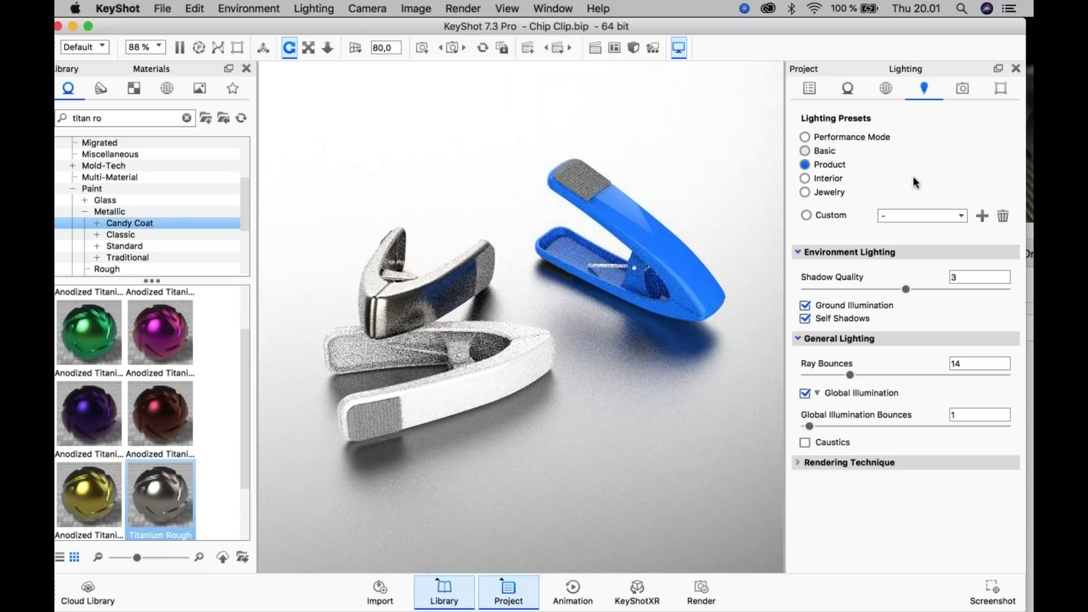
left_click(819, 464)
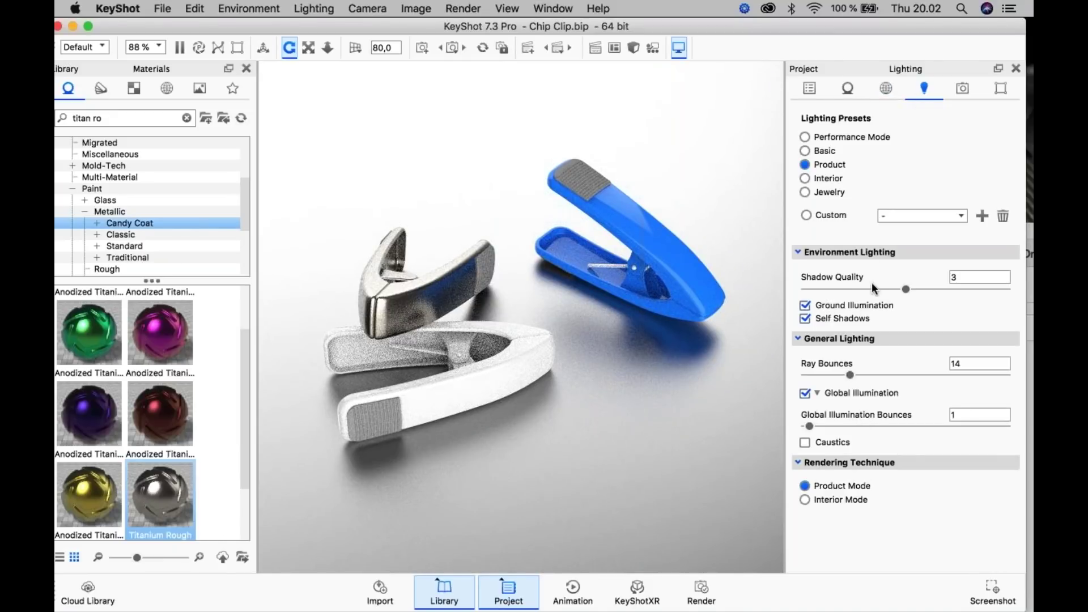
left_click(809, 463)
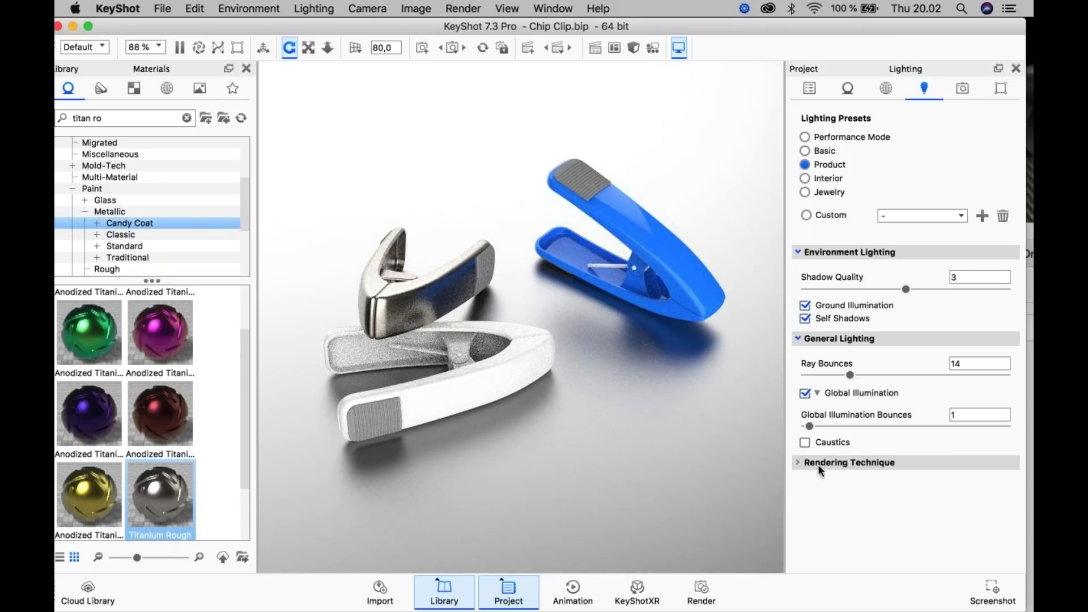
left_click(865, 464)
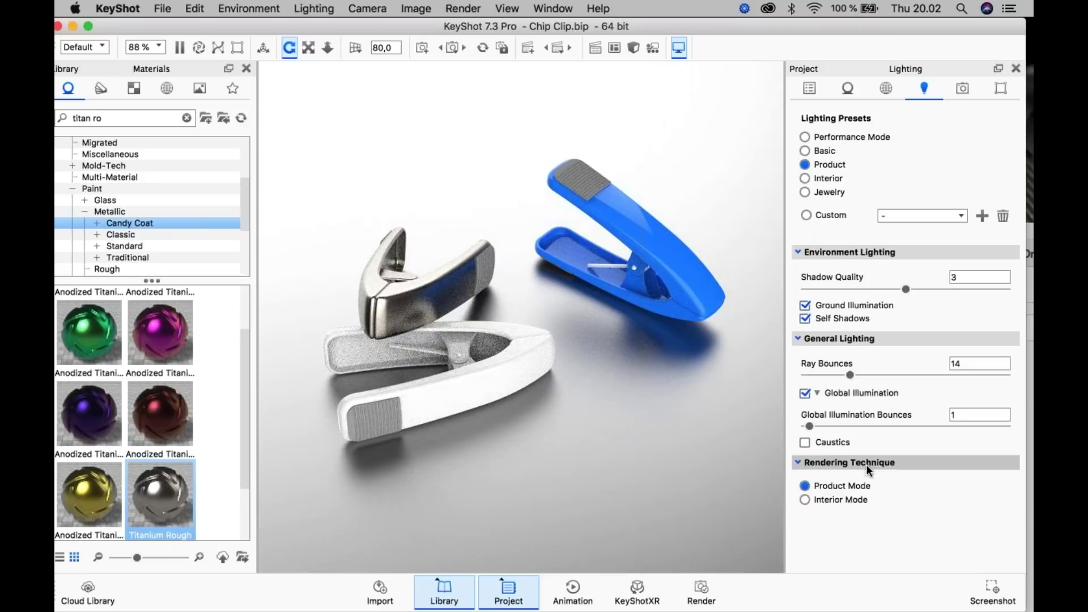
- Compare Interior Mode with Product Mode as the rendering technique, and leave Interior Mode selected
left_click(834, 500)
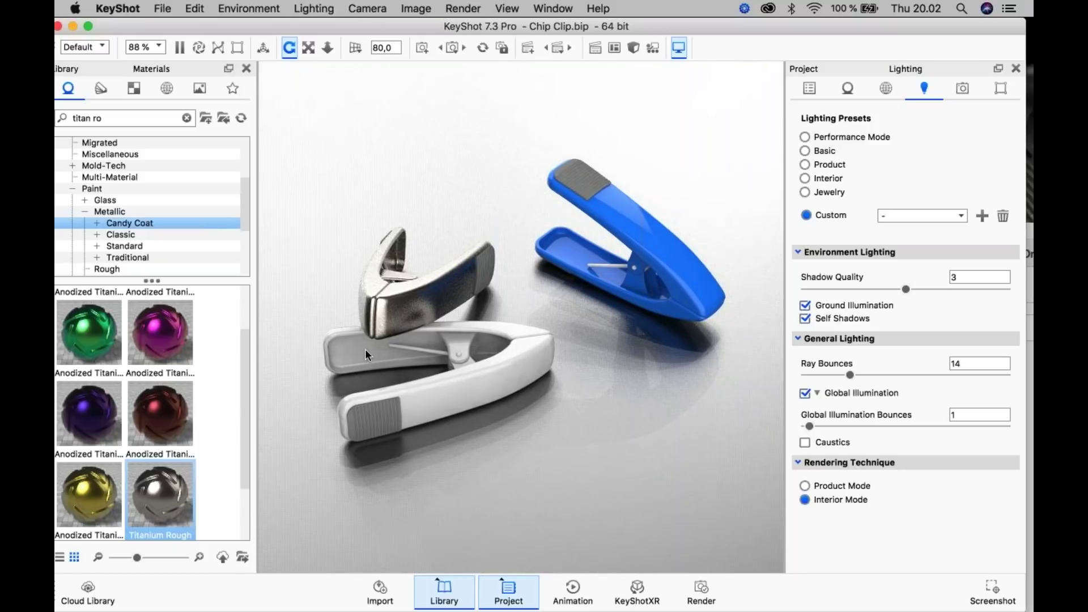
left_click(820, 485)
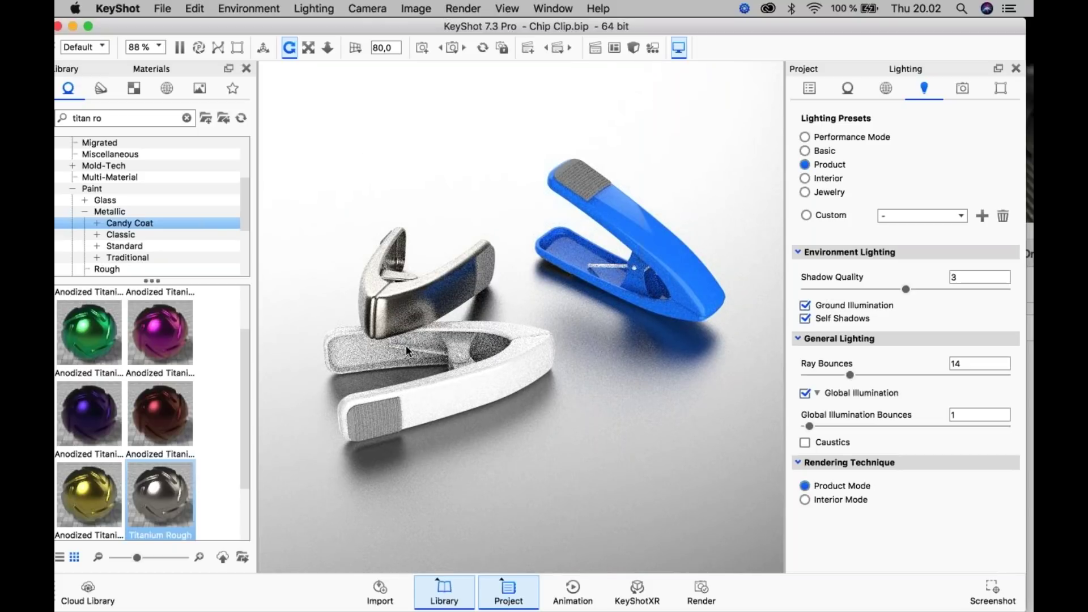
left_click(822, 495)
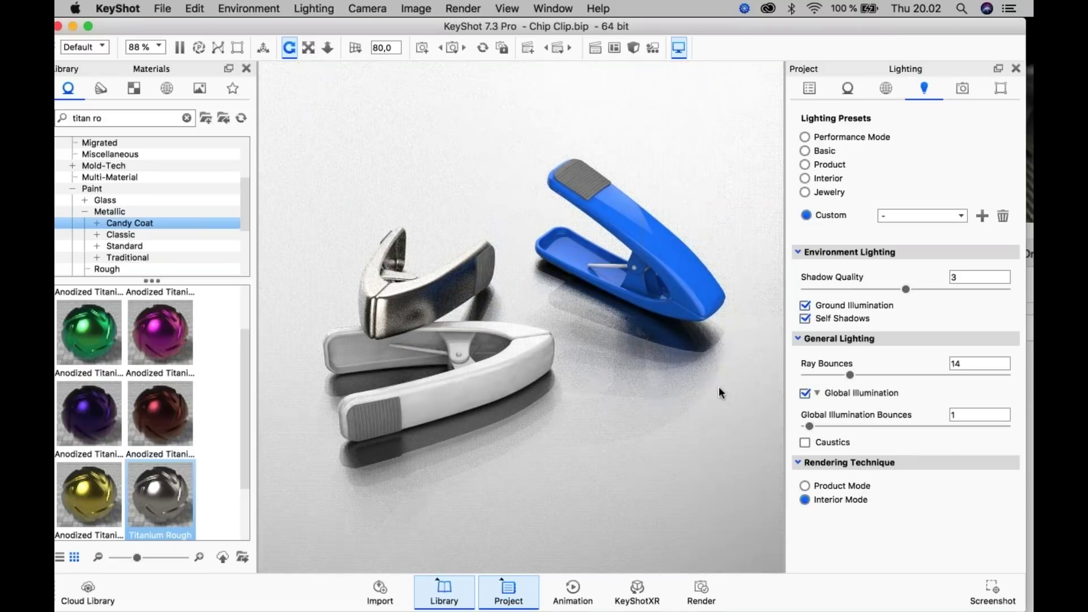
- Try to render the Interior Mode scene with the Custom Control quality setting
left_click(701, 600)
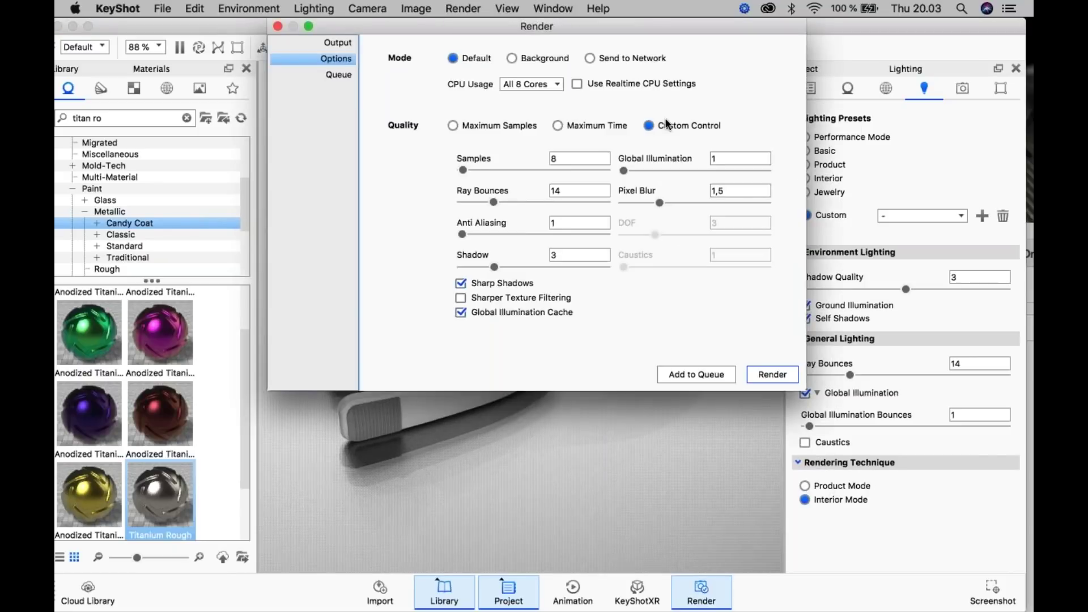
left_click_drag(641, 26, 699, 76)
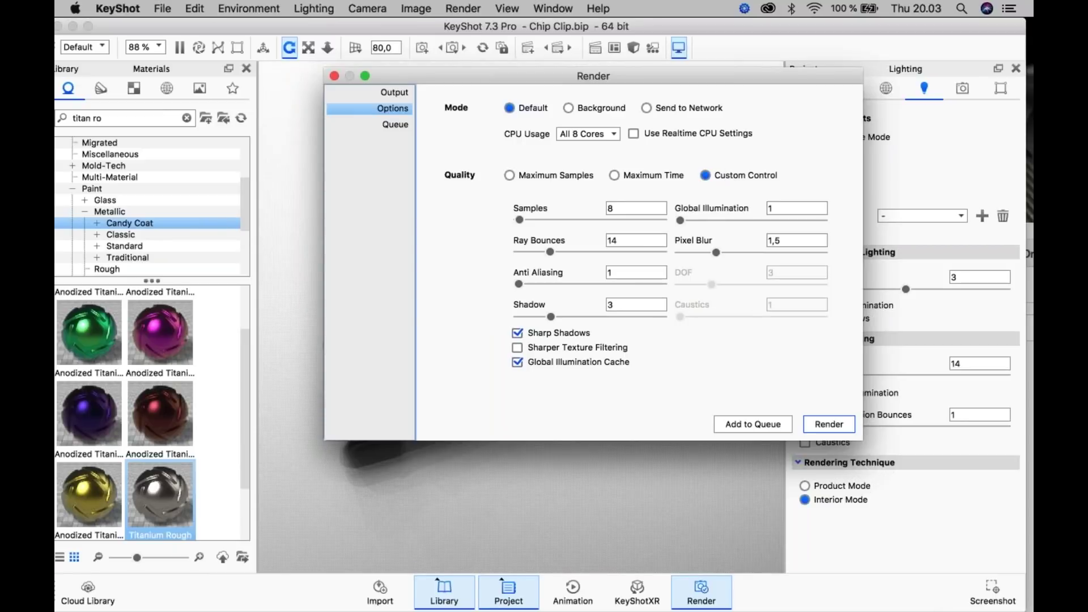
left_click(829, 425)
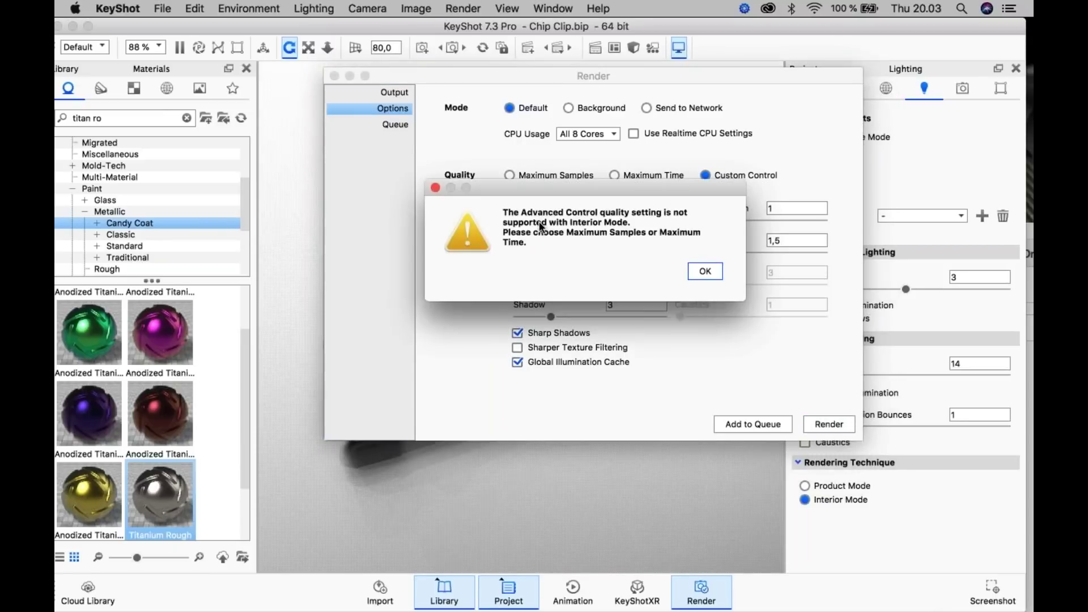
left_click(709, 273)
- Switch the render quality to Maximum Samples and on to Maximum Time, and close the render settings
left_click(556, 175)
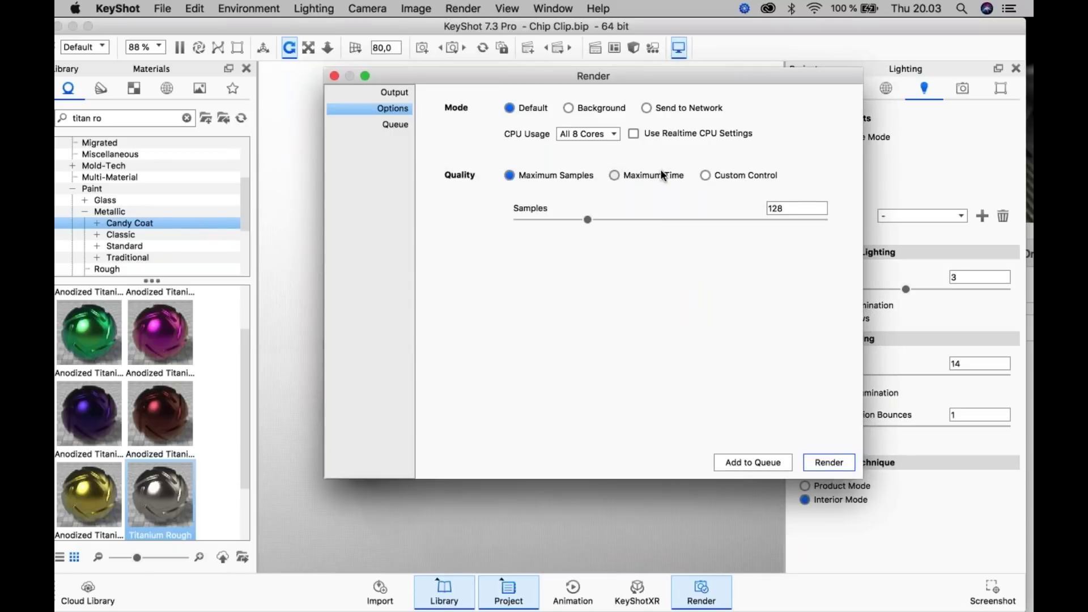
left_click(662, 175)
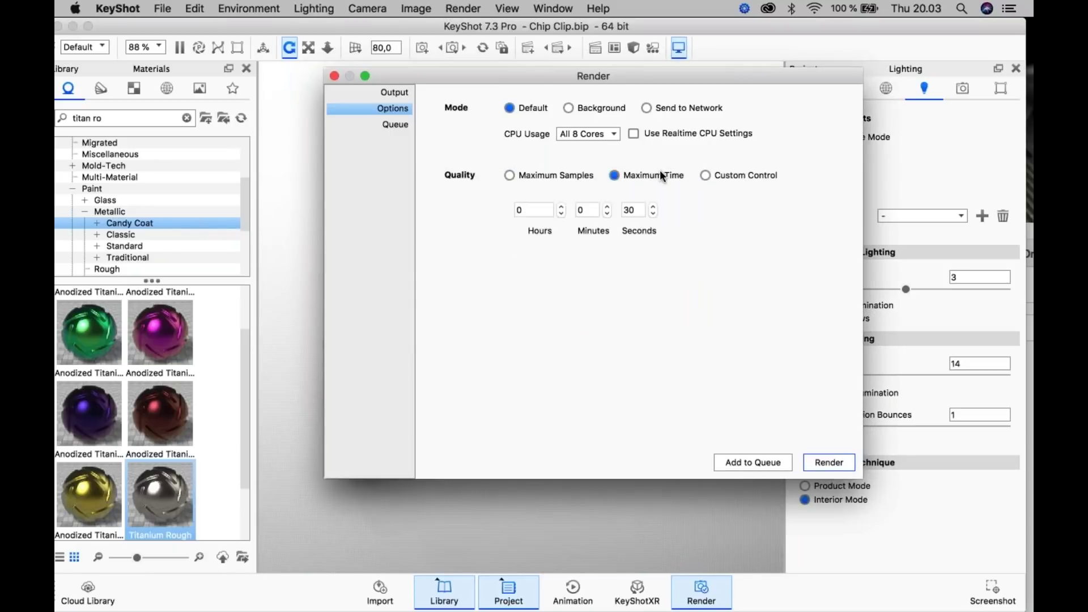
left_click(334, 75)
- Pause the real-time render and switch to the 201806_Everything About Material & Render Settings PDF in Acrobat
key("shift+p")
left_click_drag(408, 26, 515, 389)
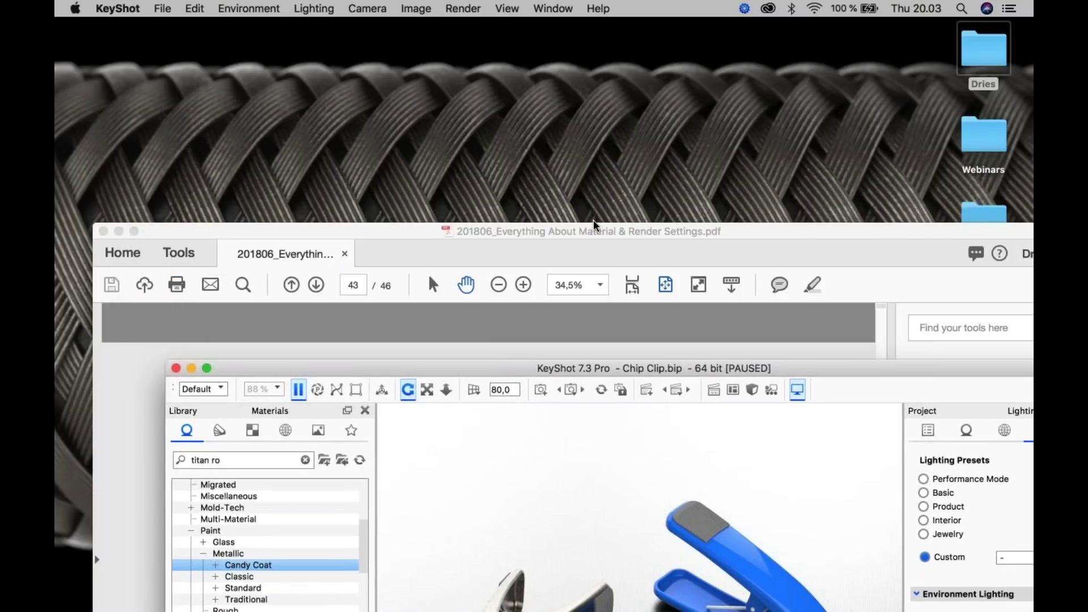
left_click(561, 233)
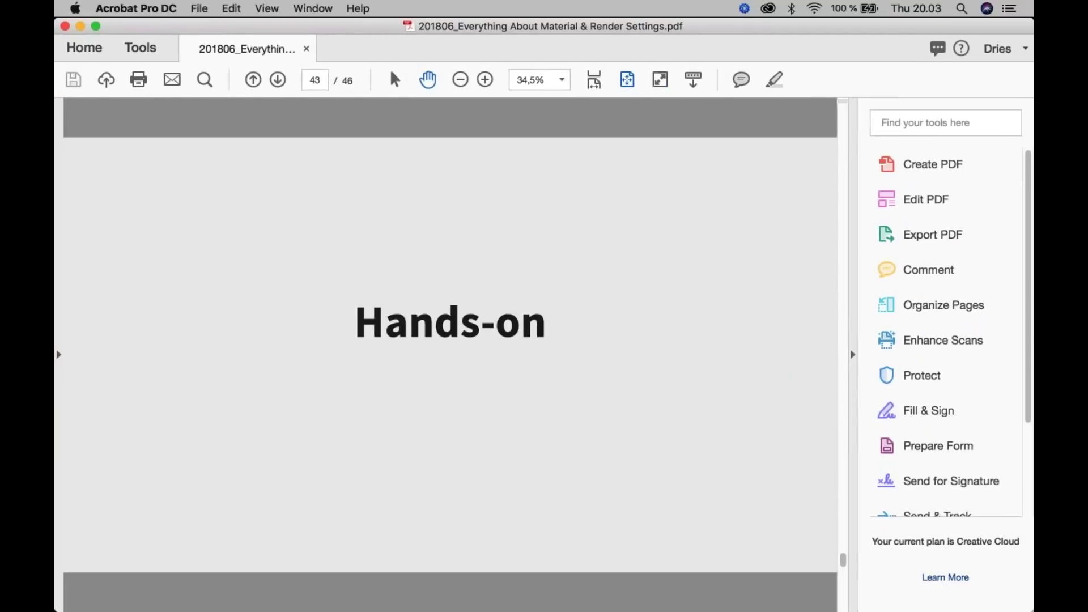
left_click(266, 8)
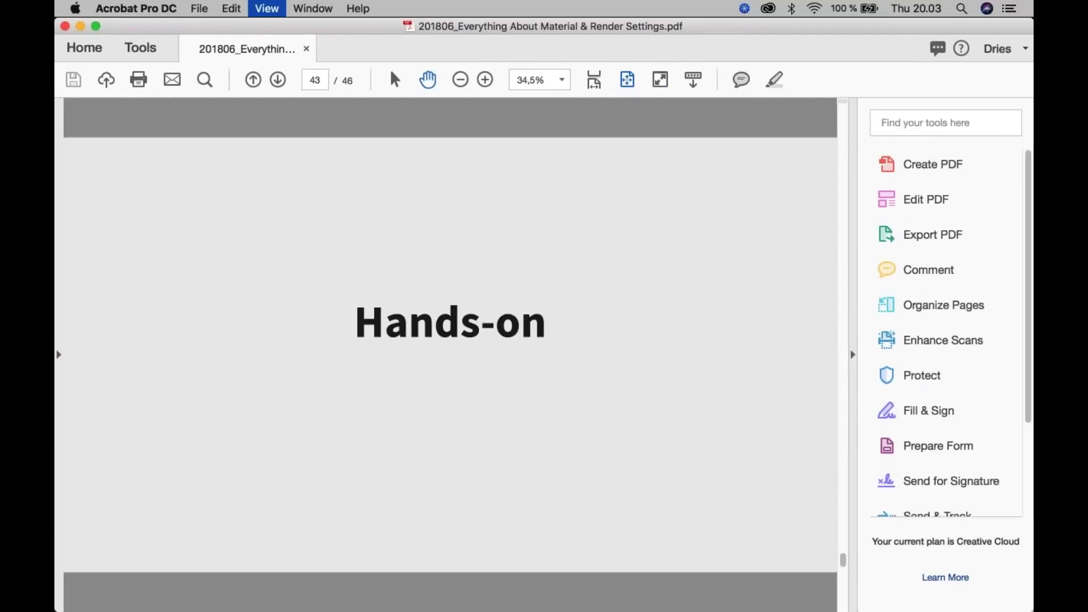
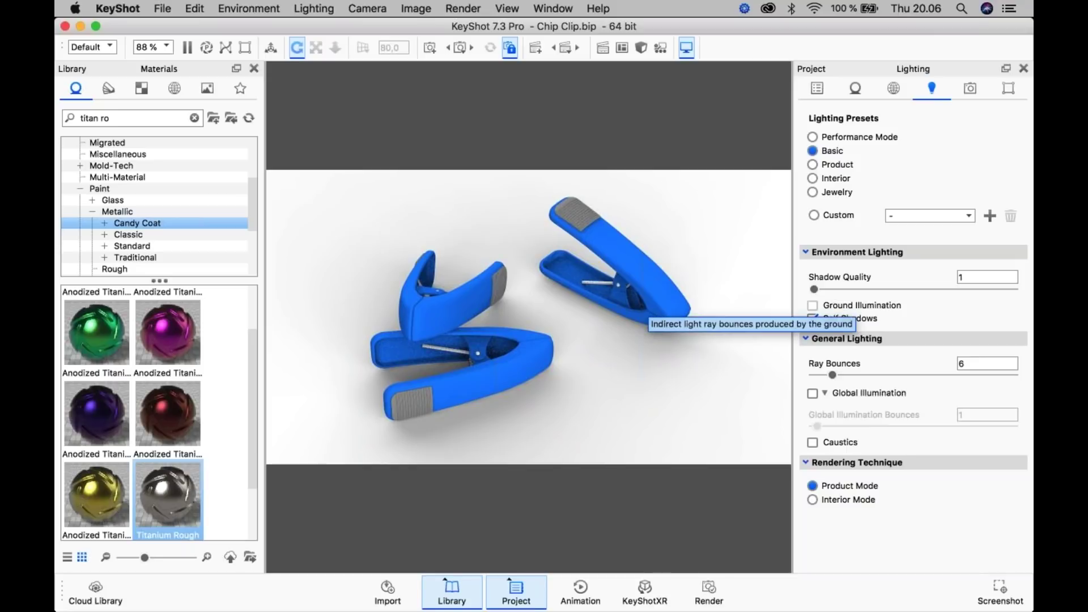
- Apply the Product lighting preset to the blue clips scene, and toggle Ground Illumination off and on again
left_click(824, 163)
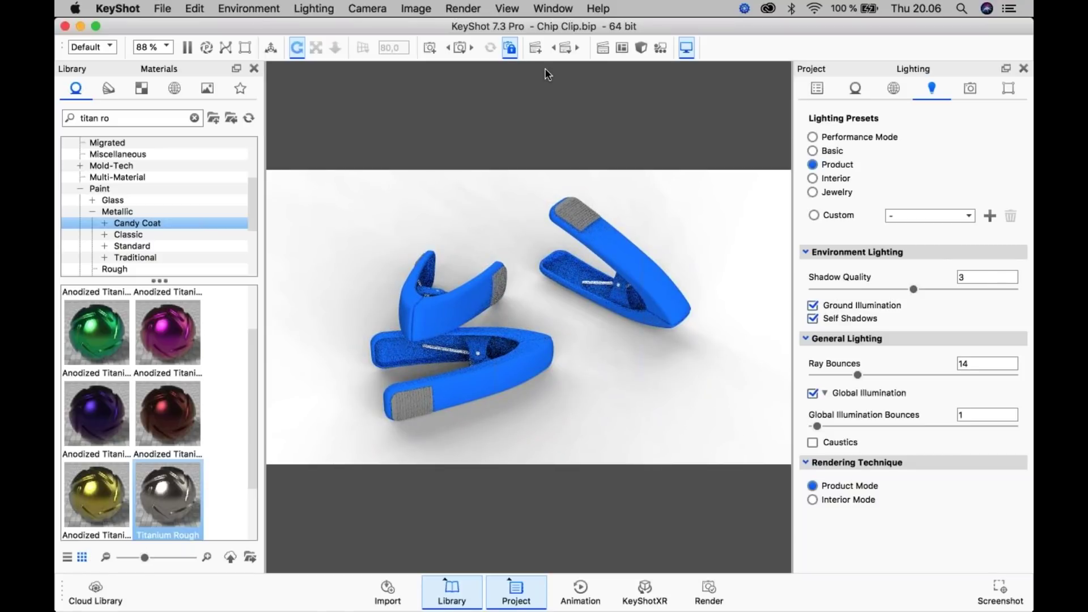
left_click_drag(596, 382, 614, 323)
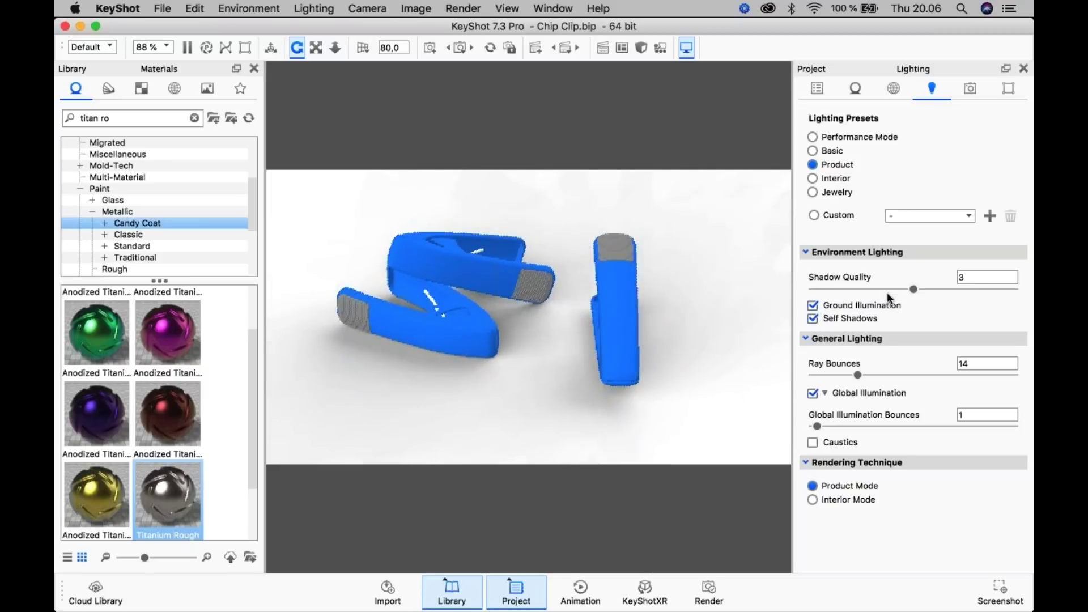
left_click(814, 305)
left_click(814, 305)
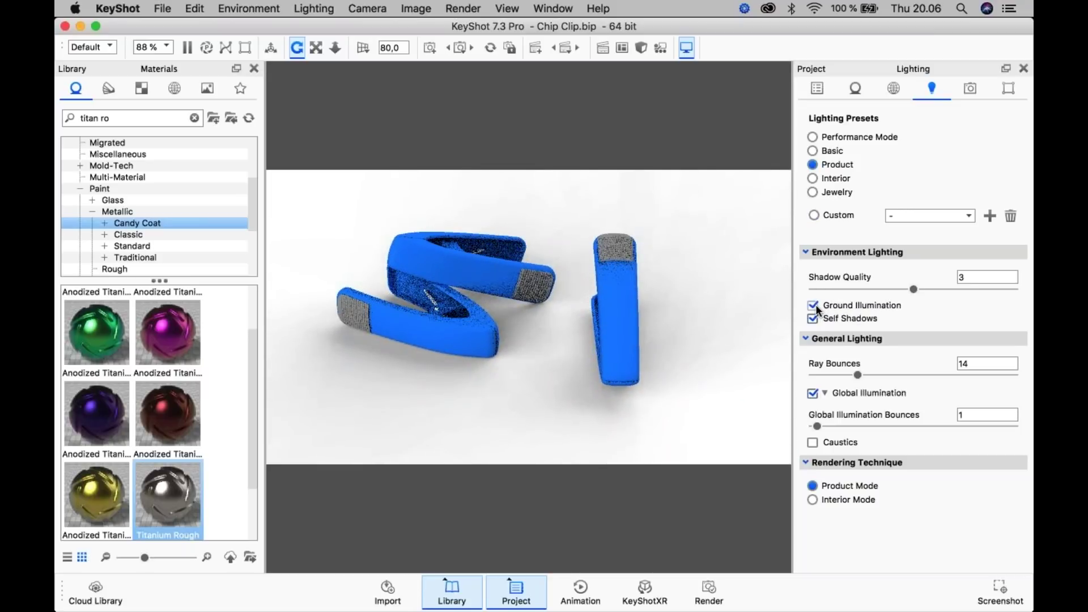
- Raise the ray bounces to 20 and set the global illumination bounces to 4, checking the clips from another angle
left_click_drag(858, 374, 876, 375)
double_click(982, 413)
type("4")
key("Return")
left_click_drag(528, 345, 663, 351)
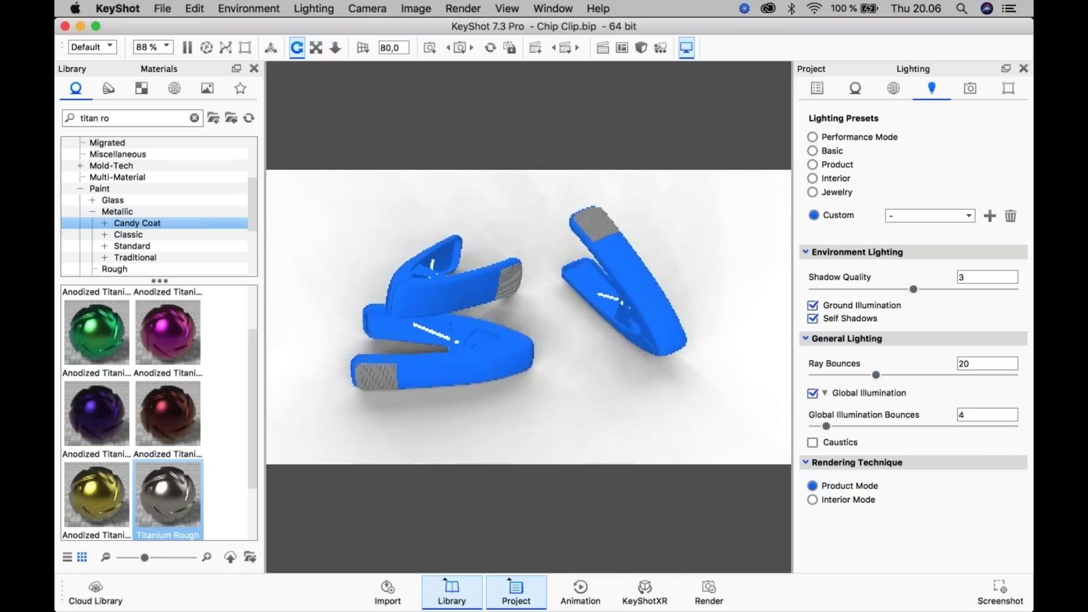
- Apply the Product lighting preset and change the clips' Grip material type to Glass (Solid)
left_click(835, 164)
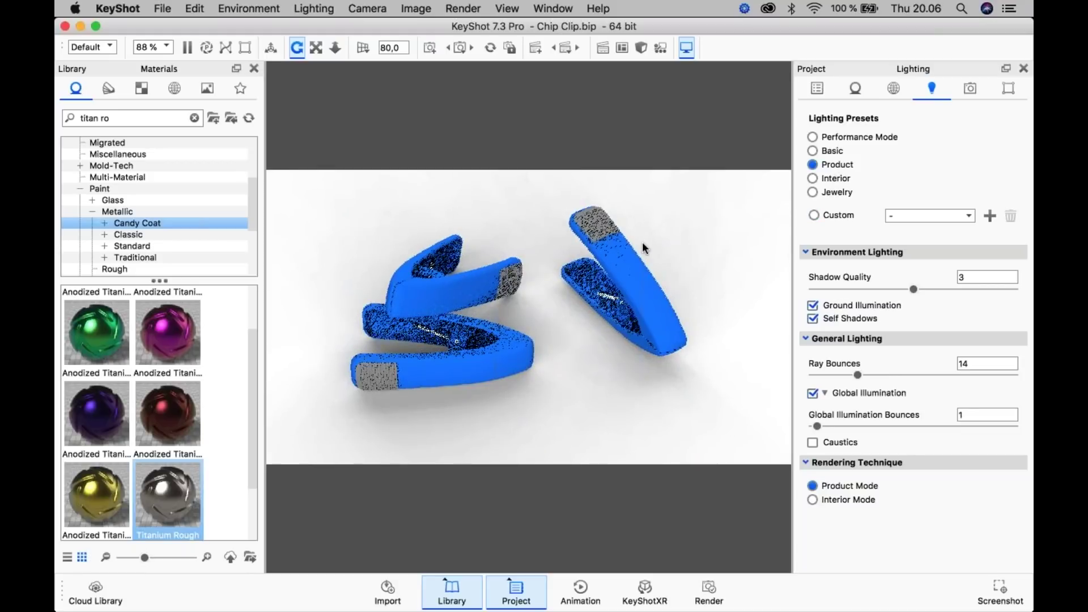
double_click(658, 308)
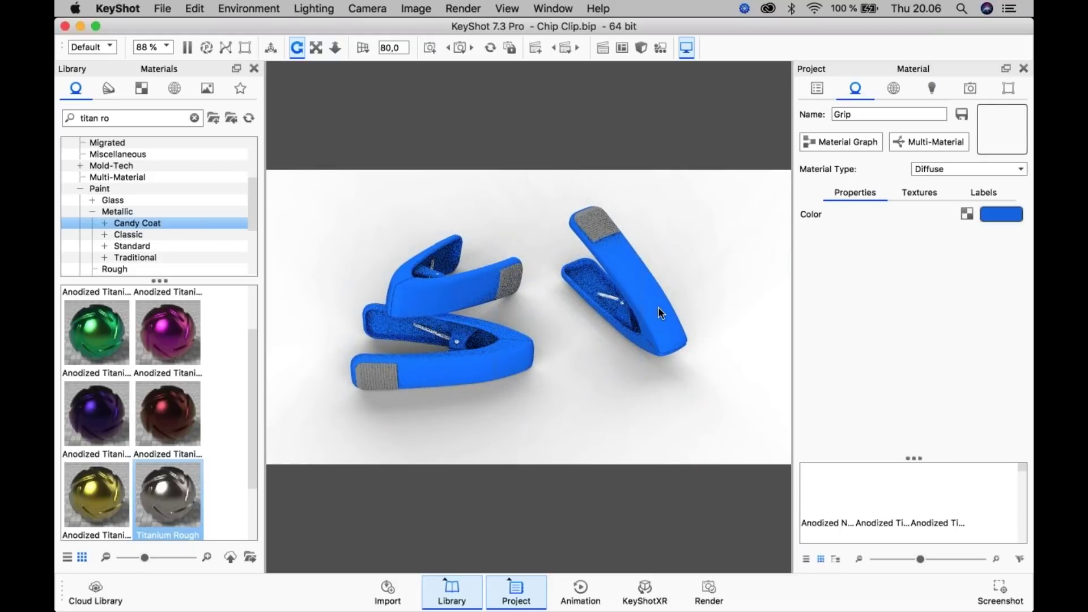
left_click(939, 170)
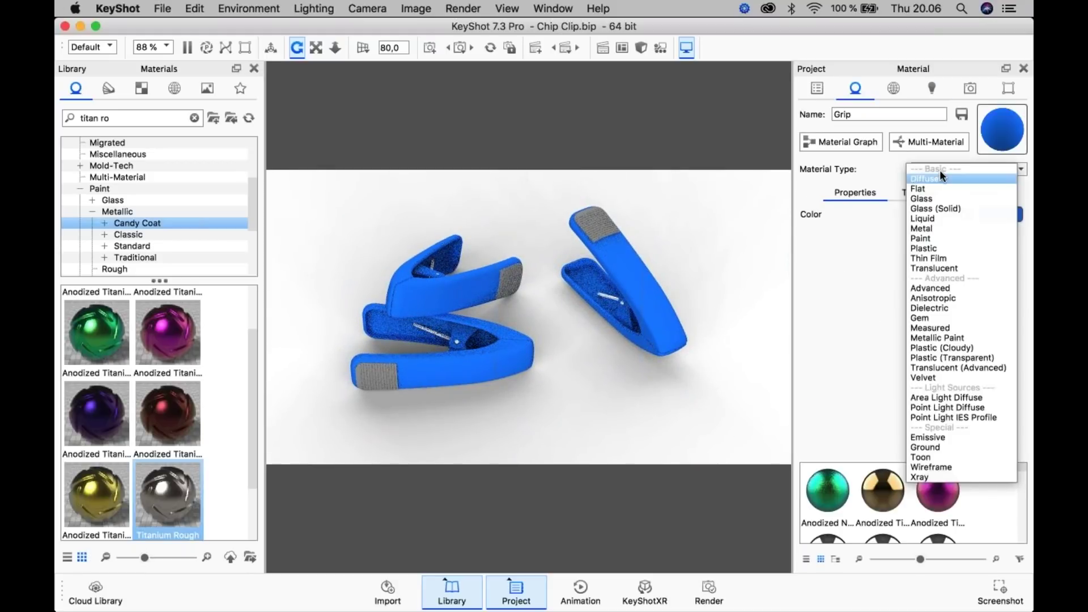
left_click(935, 208)
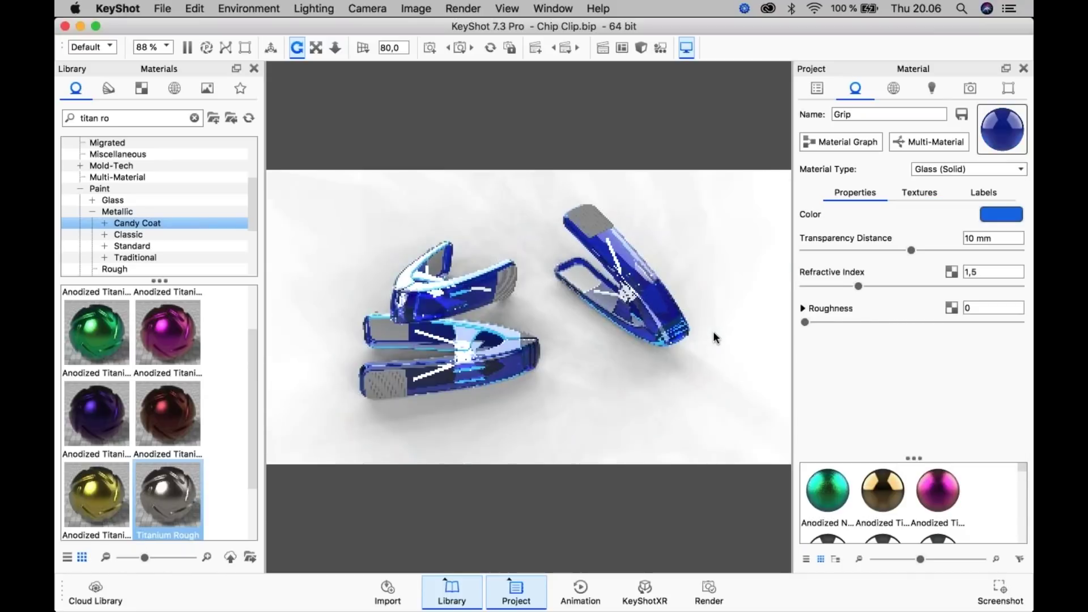
- Toggle Ground Illumination off and on for the glass clips, and switch it off again from a different viewing angle
left_click(929, 90)
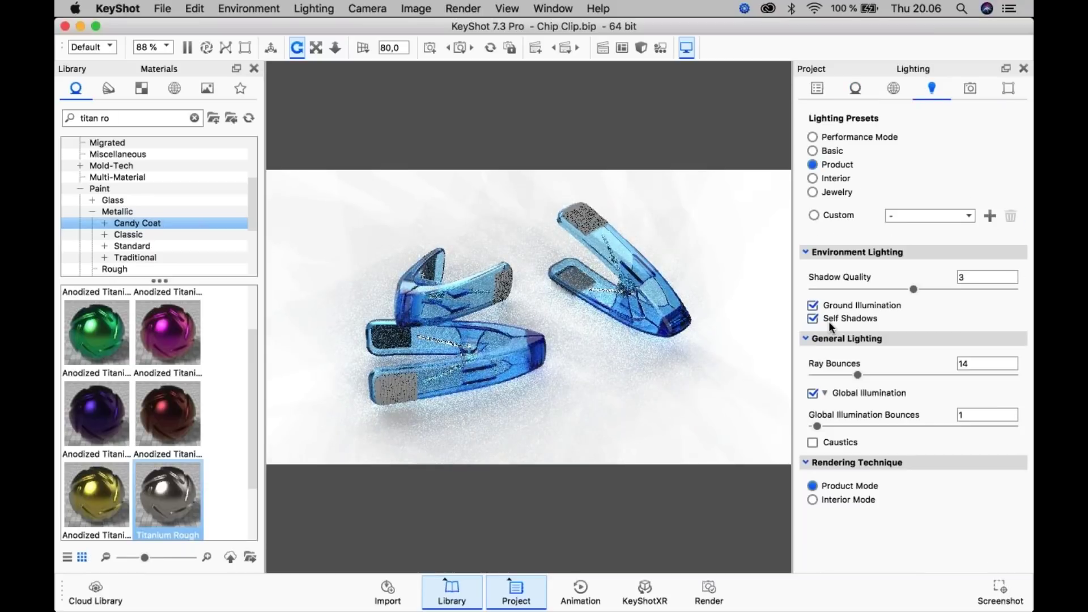
left_click(813, 304)
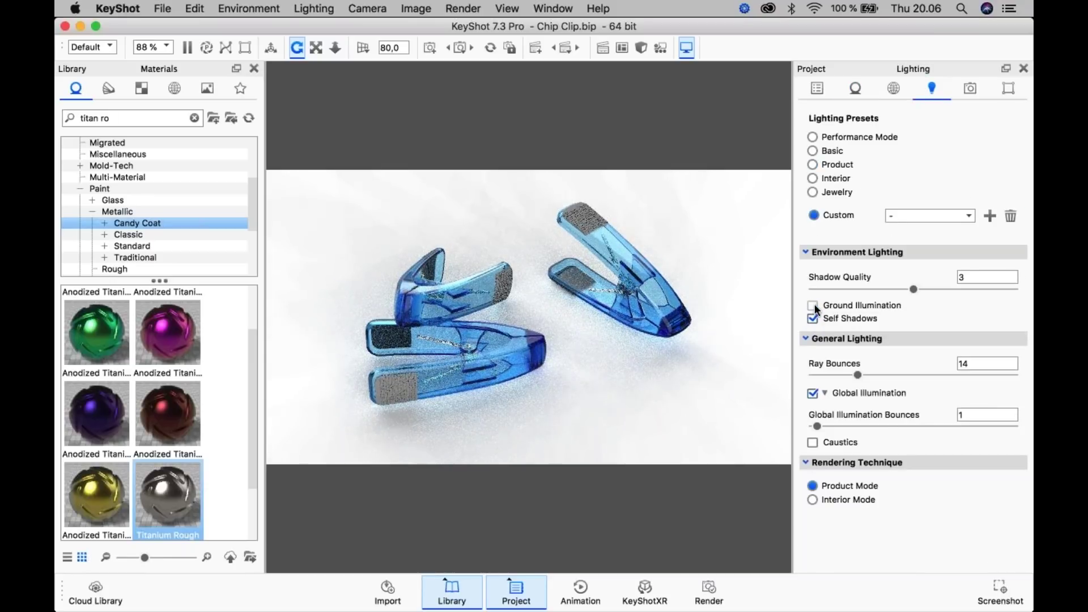
left_click(813, 307)
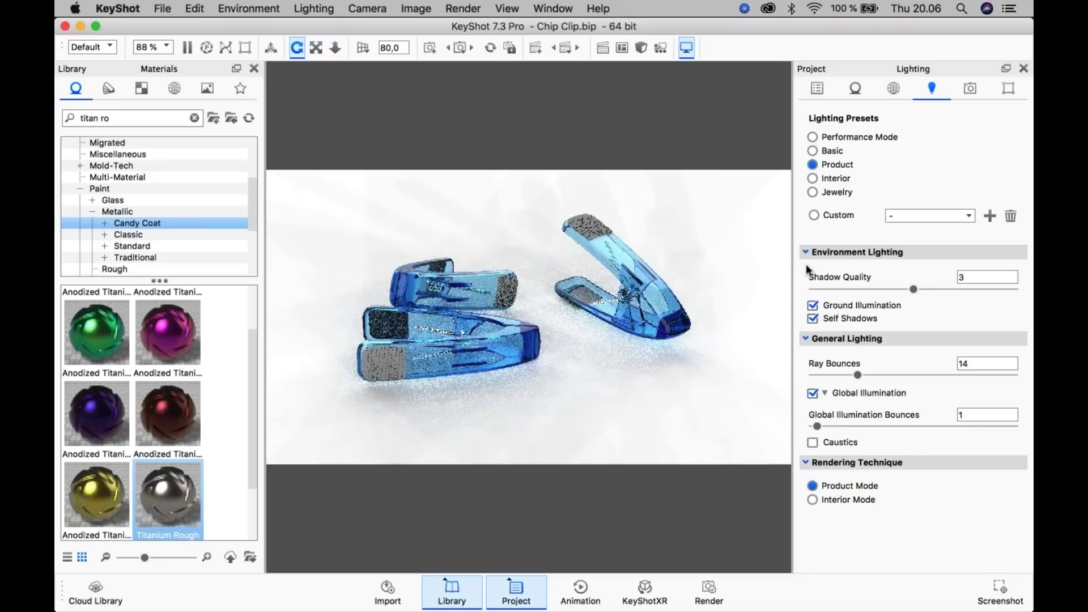
left_click_drag(627, 441, 671, 332)
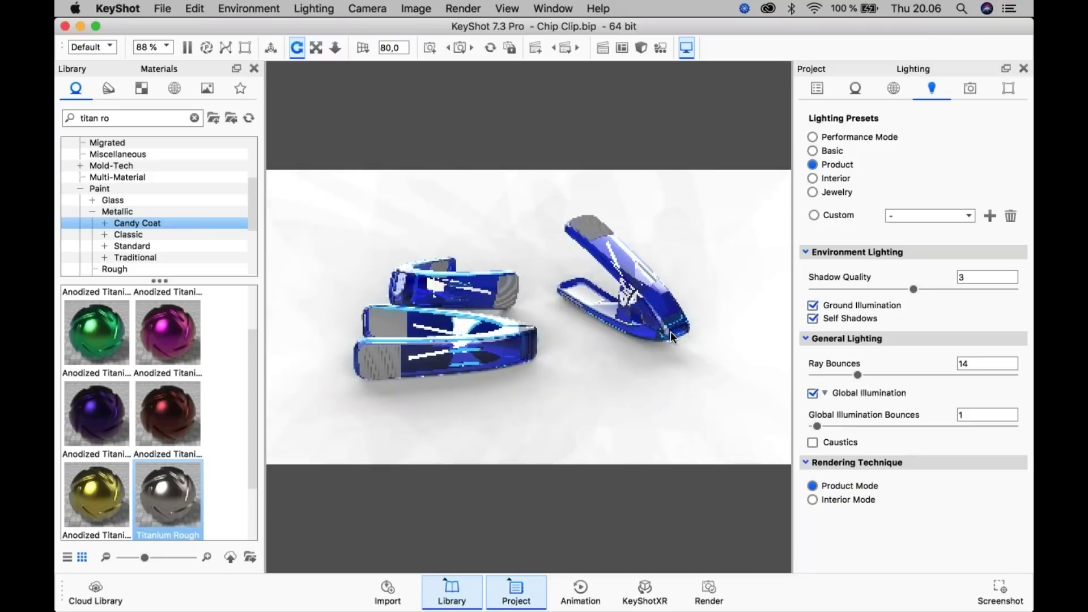
left_click(812, 305)
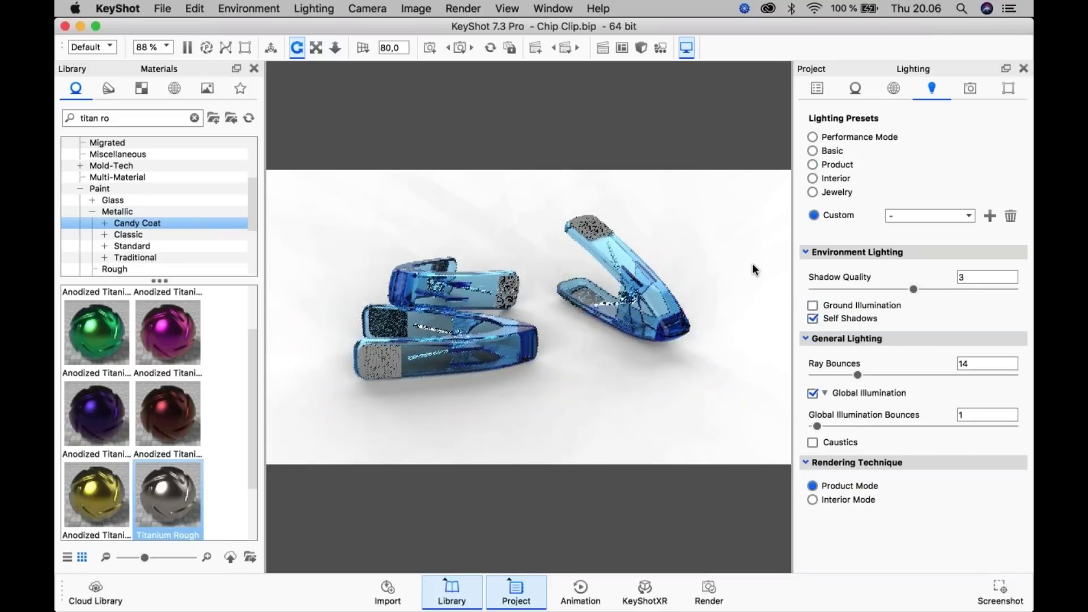
- Add a ground plane beneath the glass clips
left_click(195, 8)
mouse_move(237, 64)
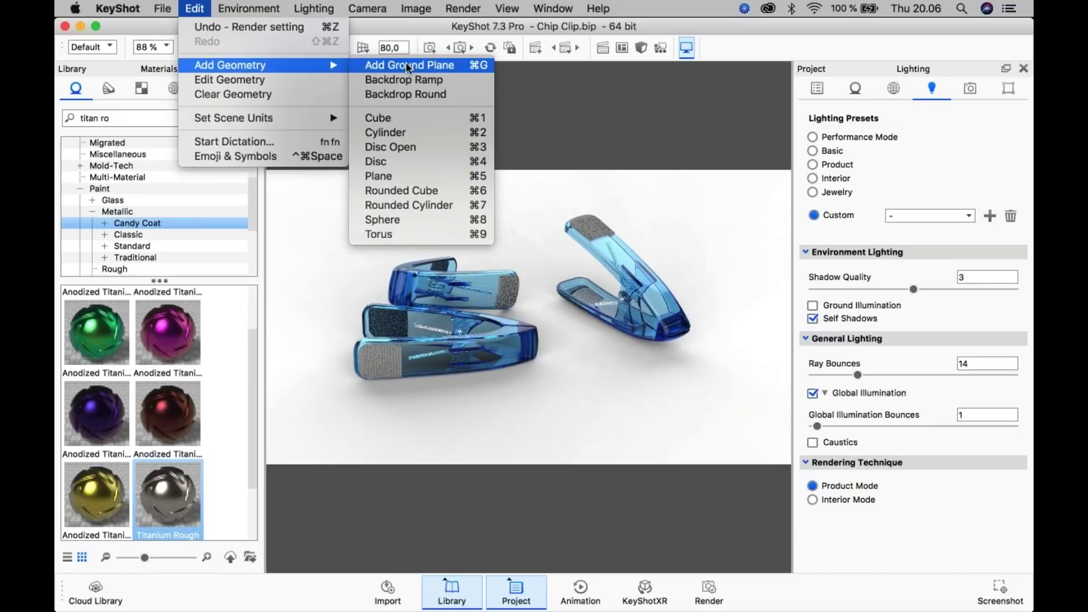
left_click(408, 66)
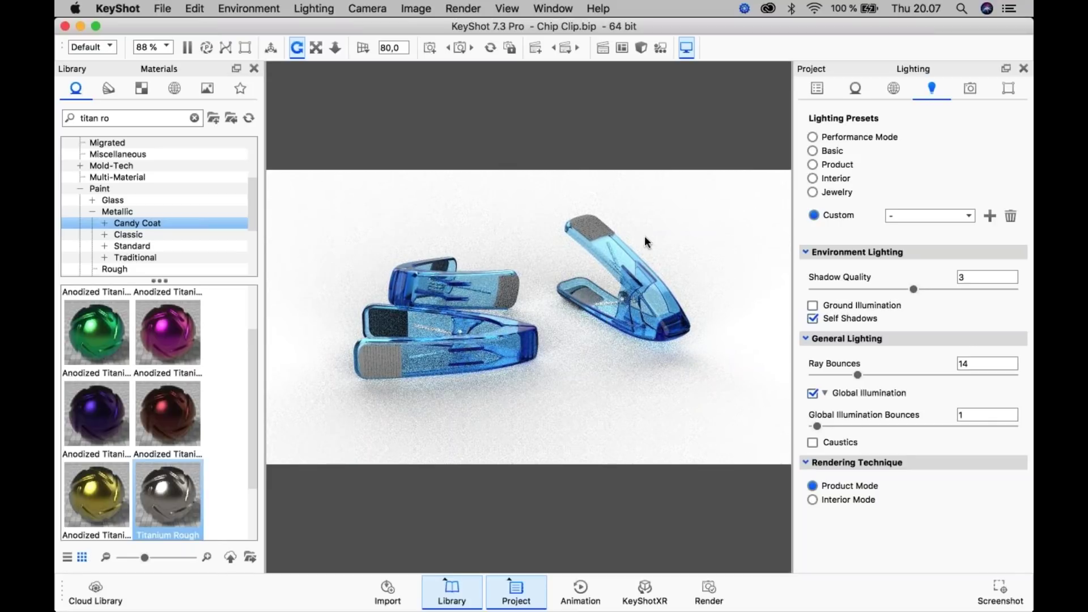
- Turn Ground Illumination back on, toggling it to compare its effect with the added ground plane
left_click(810, 306)
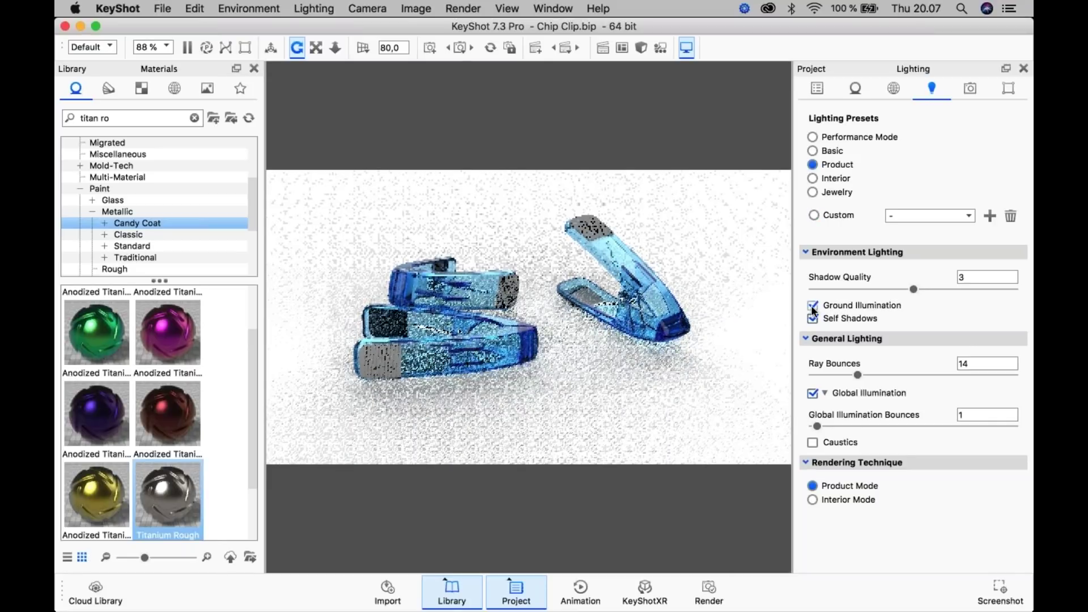
left_click(848, 304)
left_click(847, 304)
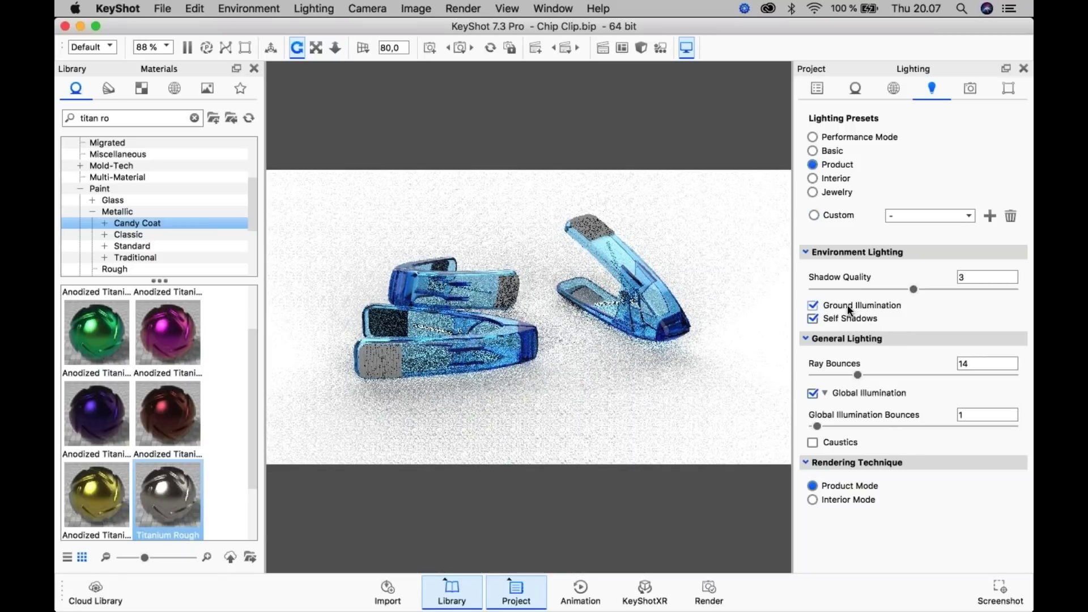
left_click(847, 304)
left_click(848, 304)
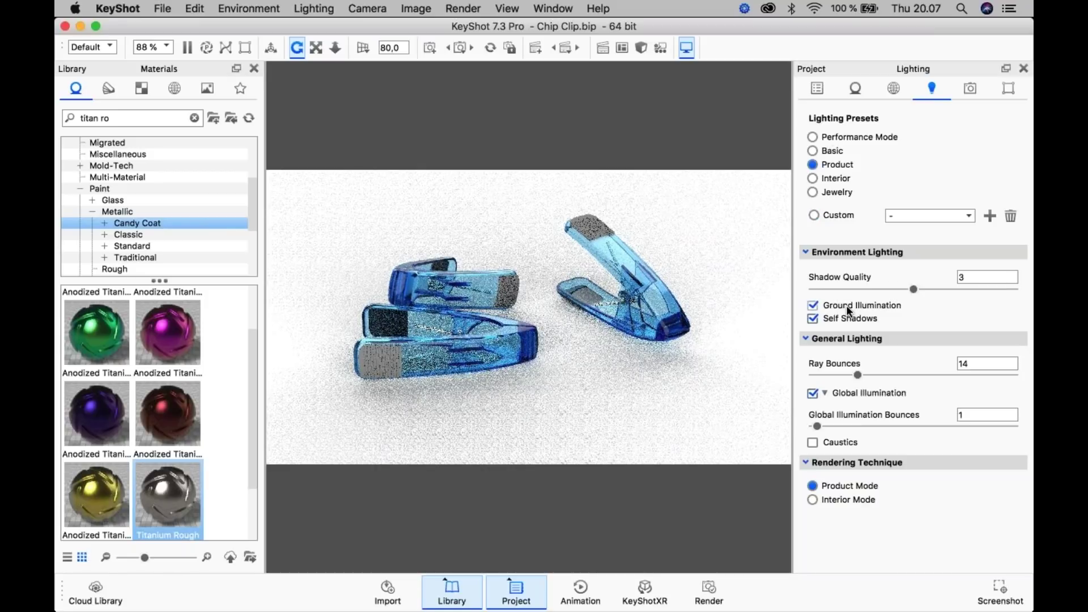
- Collapse the three Chip Clip groups in the scene tree and hide the ground plane
left_click(818, 89)
left_click(922, 155)
left_click(923, 156)
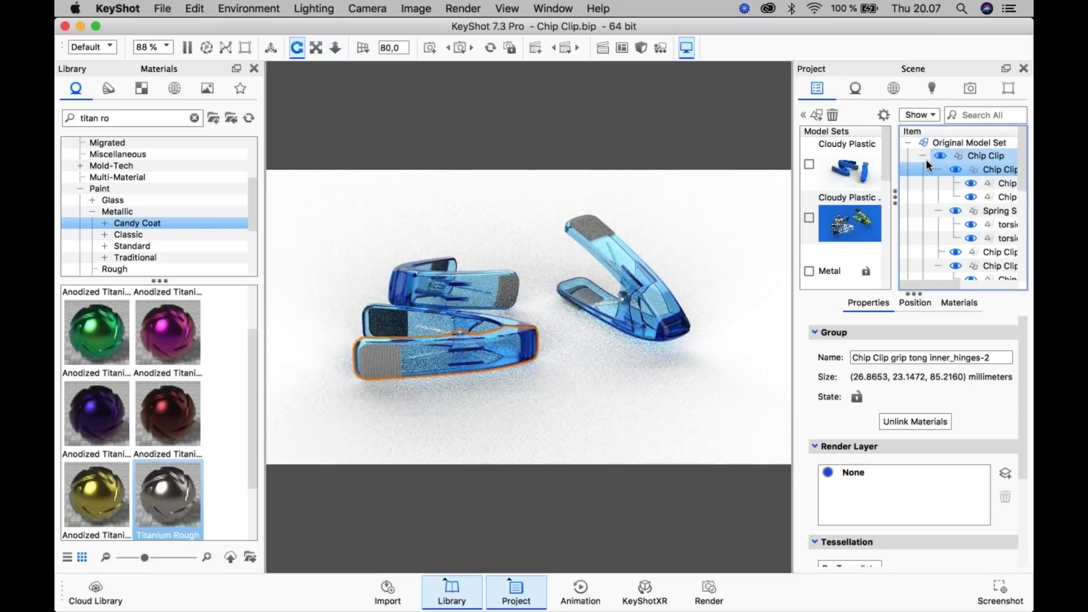
left_click(923, 170)
left_click(940, 196)
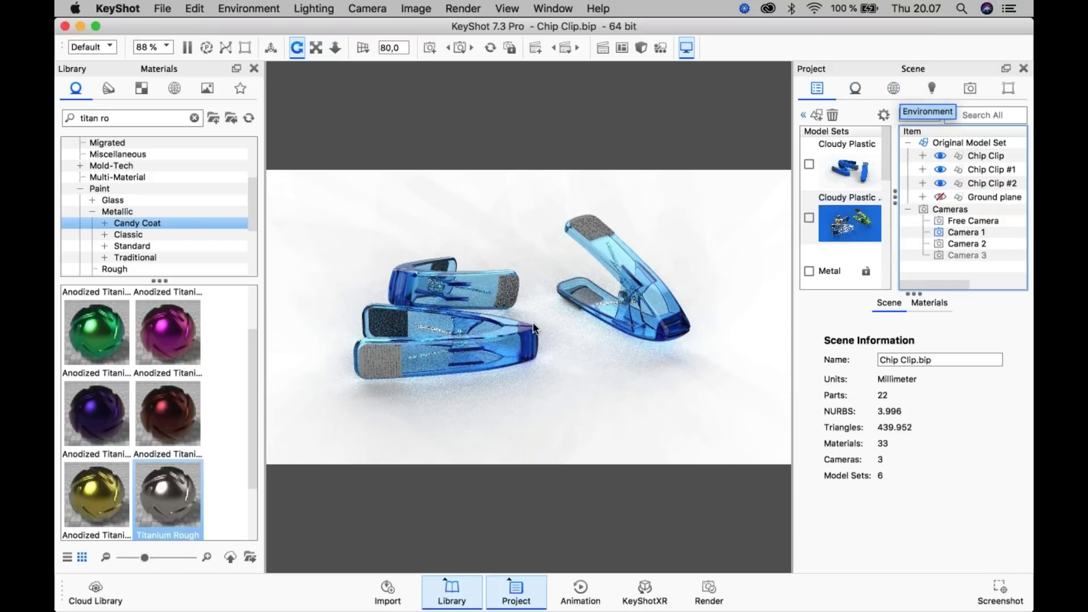
- Expand the environment's Ground settings and toggle Ground Shadows off and on to compare the clips with and without shadows
left_click(894, 89)
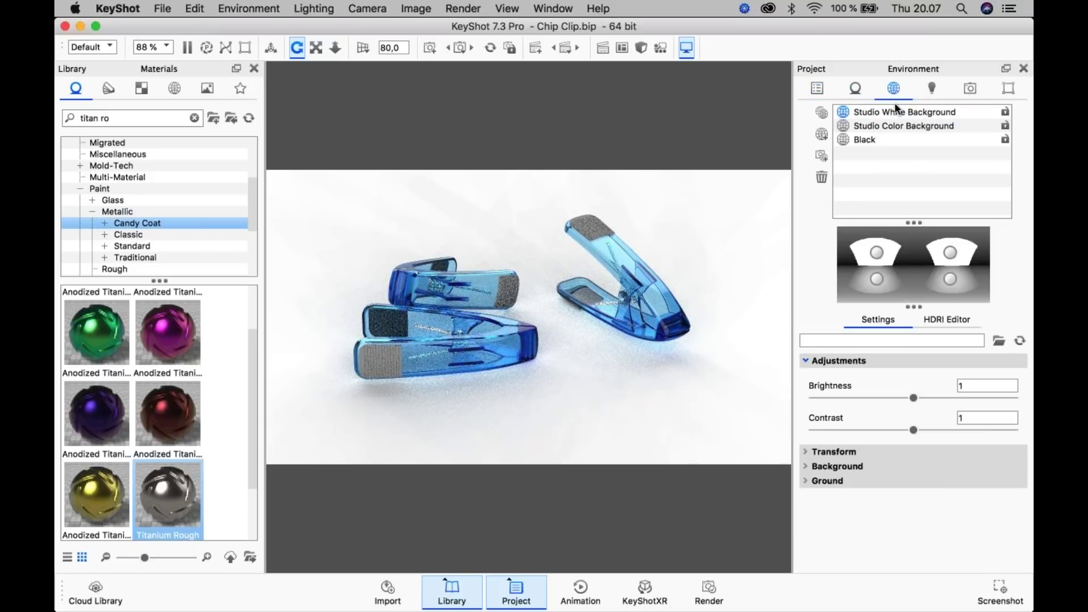
left_click(832, 481)
scroll(856, 486, "down", 2)
left_click(816, 465)
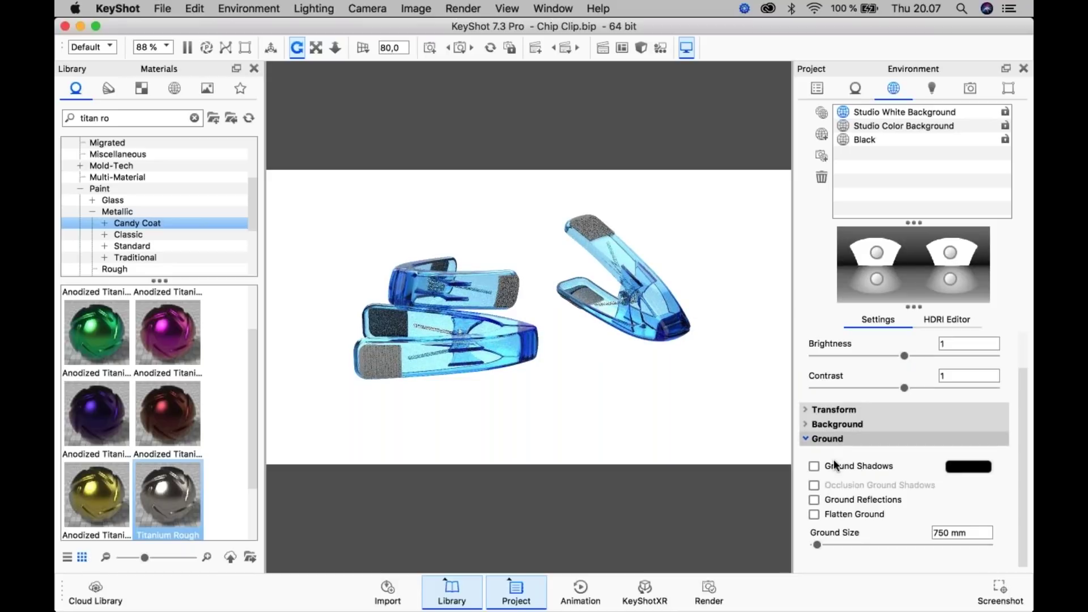
left_click(831, 464)
left_click(833, 465)
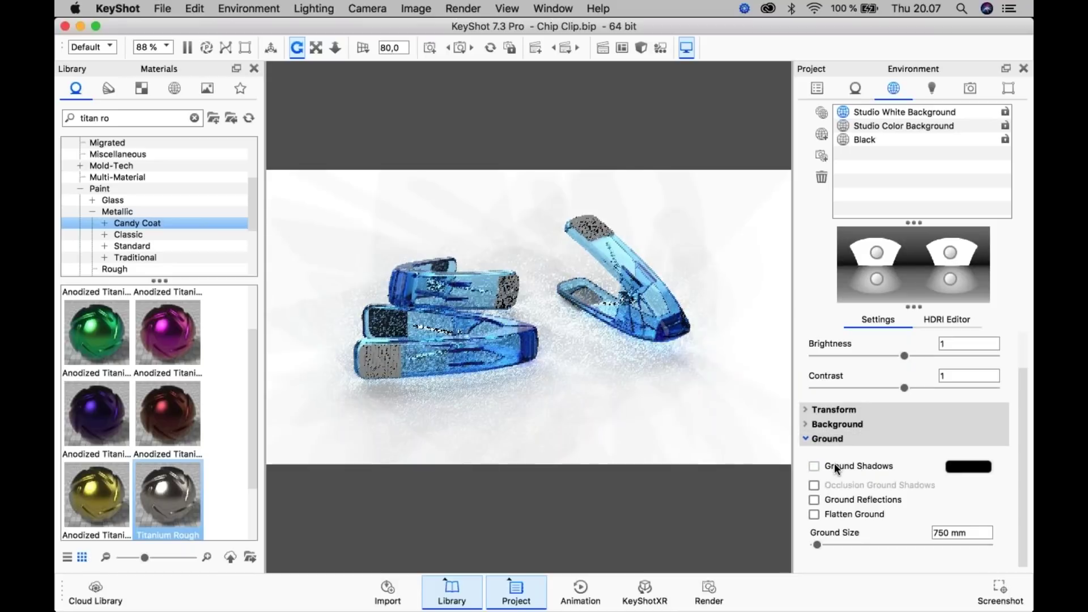
left_click(844, 464)
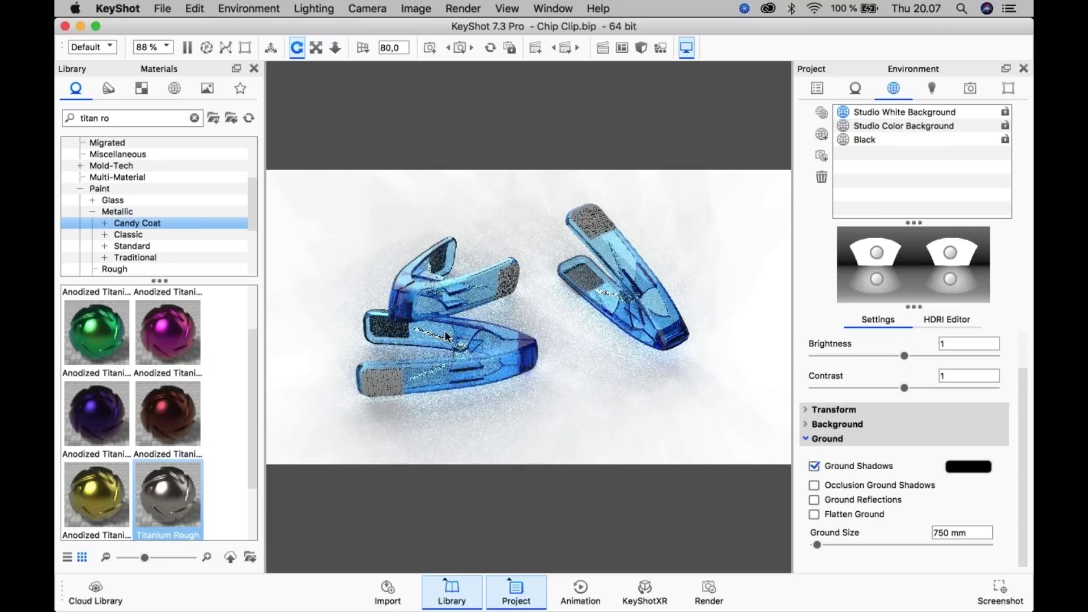
- Examine the transparent blue clips and their ground shadows from different angles and distances
left_click_drag(416, 277, 666, 315)
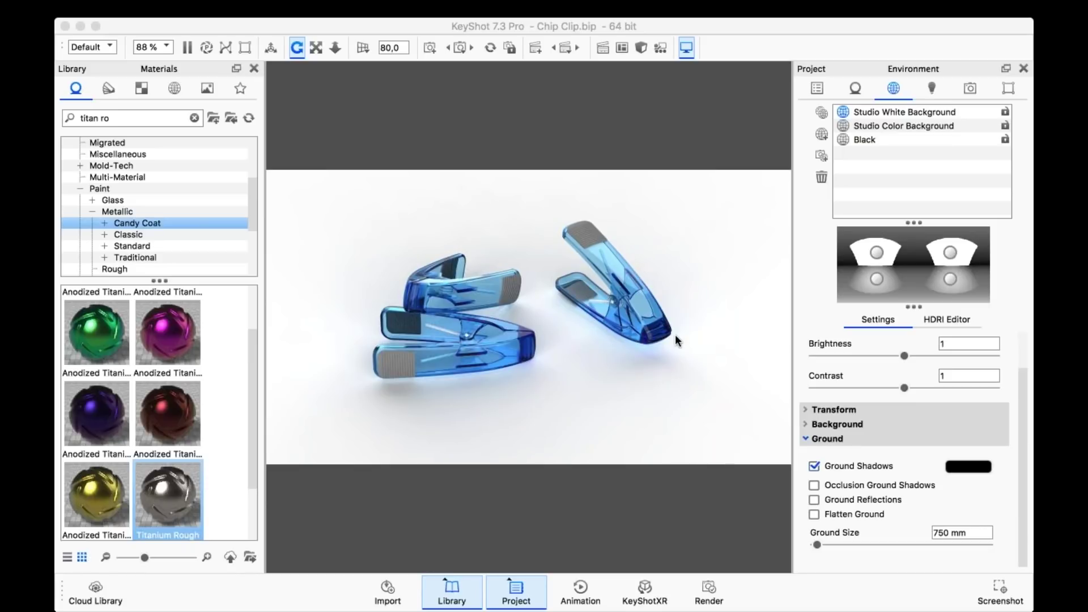
left_click(697, 292)
left_click_drag(648, 309, 634, 310)
scroll(644, 338, "up", 5)
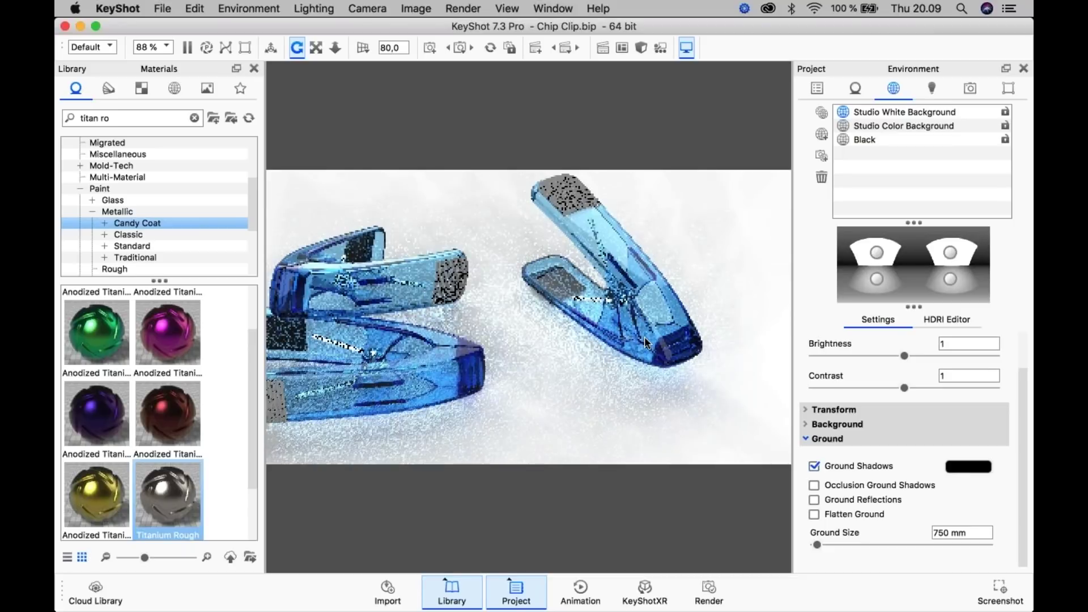
scroll(644, 333, "up", 4)
scroll(643, 333, "down", 8)
left_click_drag(625, 315, 587, 331)
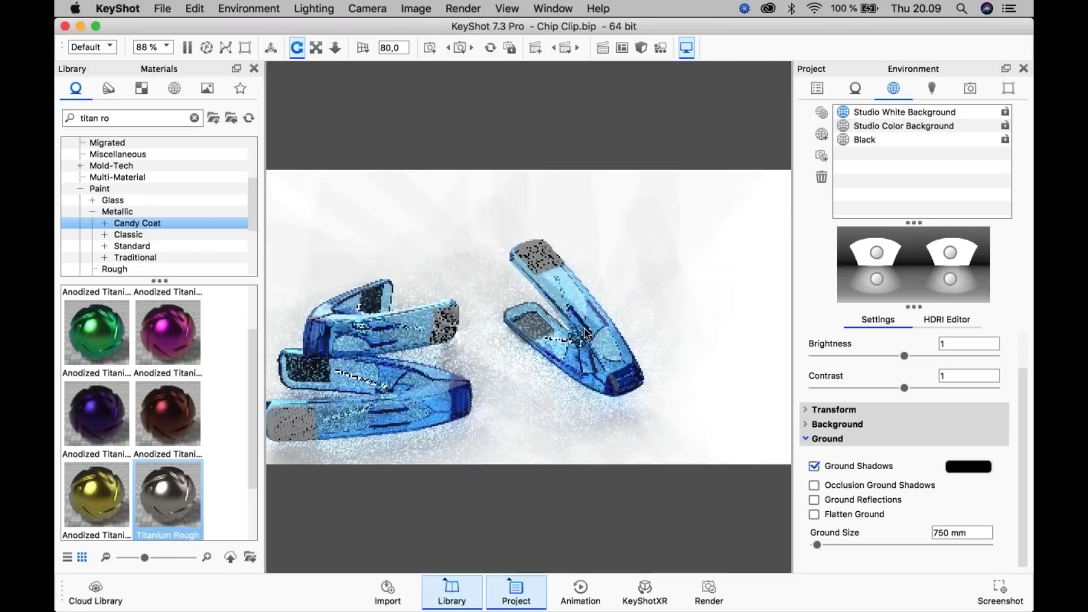
- Search the material library for "diffuse white" and apply Interior Diffuse White to the clips
left_click(195, 118)
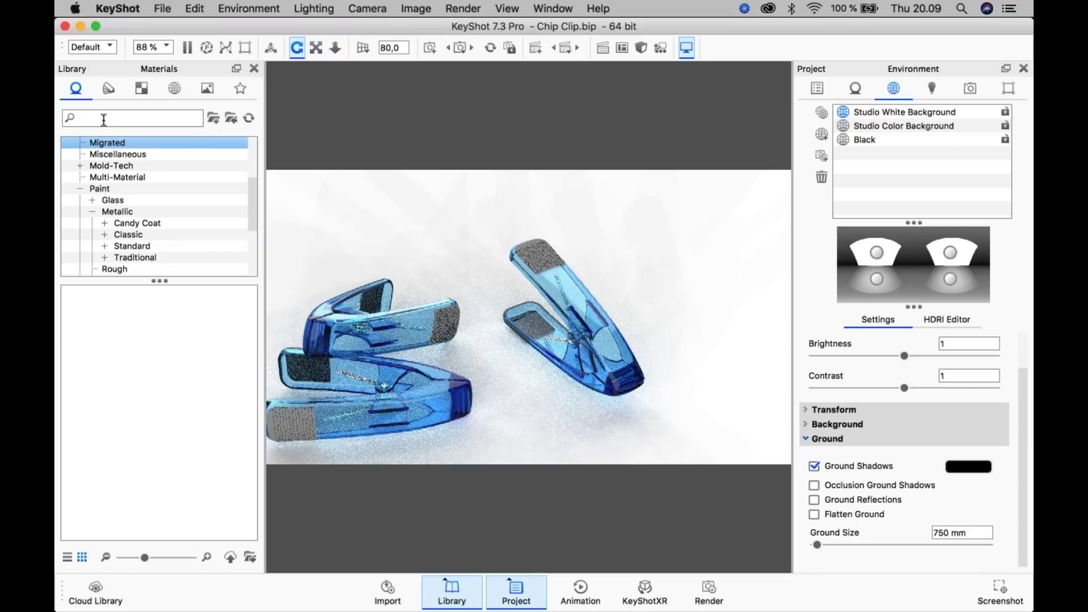
type("diffuse white")
left_click_drag(96, 320, 558, 315)
left_click_drag(699, 332, 653, 356)
scroll(644, 356, "up", 5)
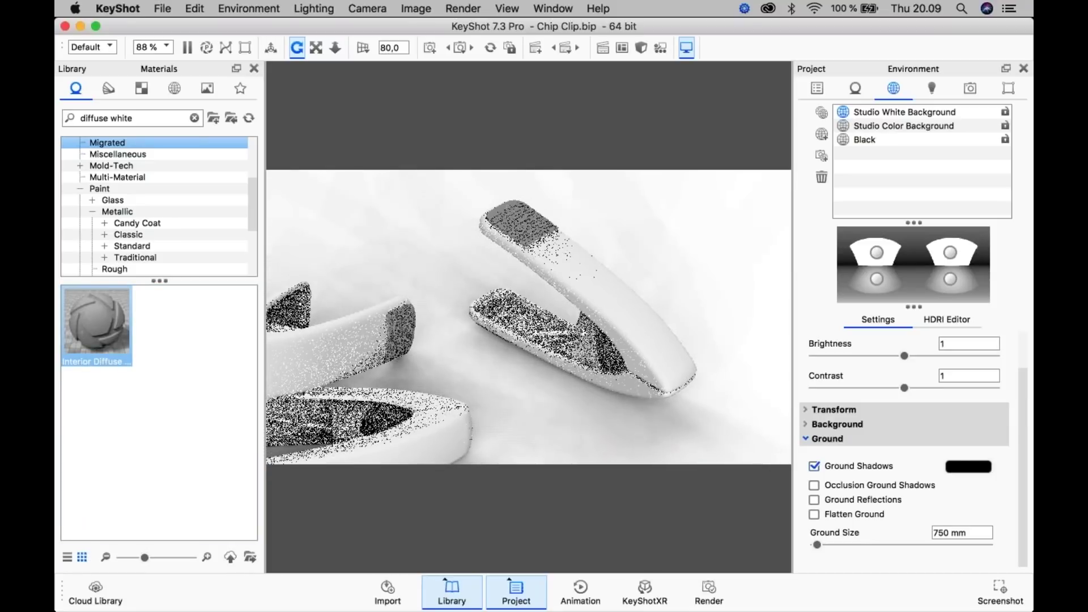
- Switch on performance mode, inspect the white clip from other angles, and switch performance mode off again
key("alt+p")
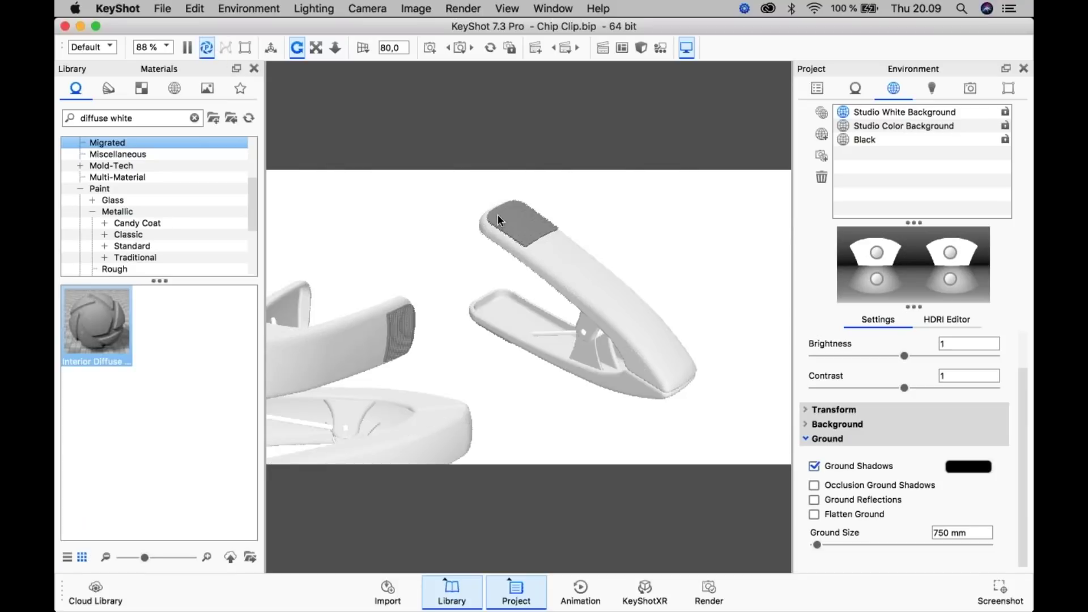
left_click_drag(671, 393, 657, 379)
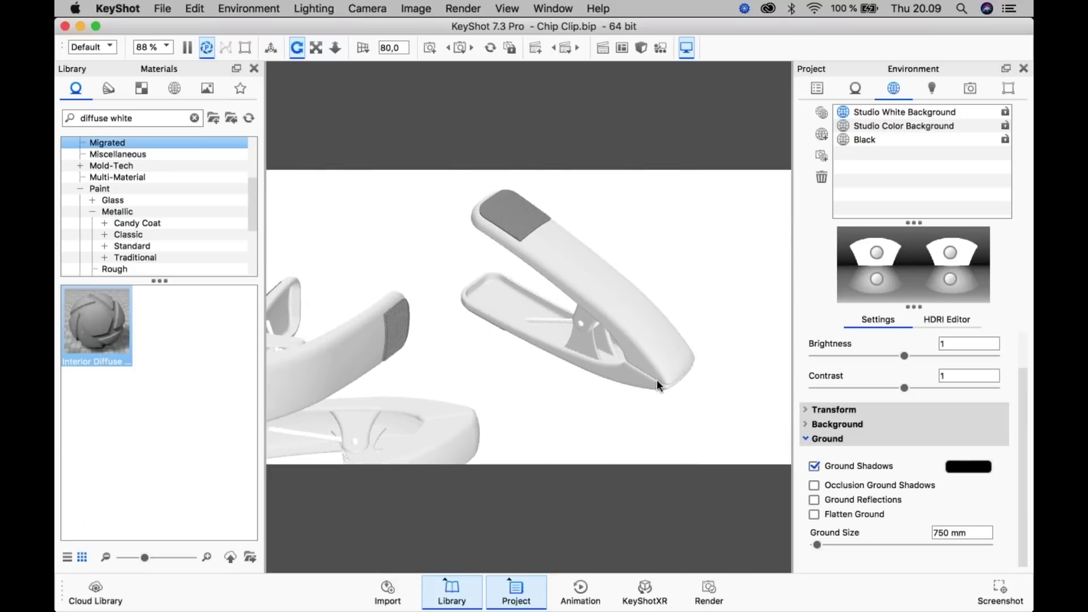
left_click_drag(550, 292, 593, 318)
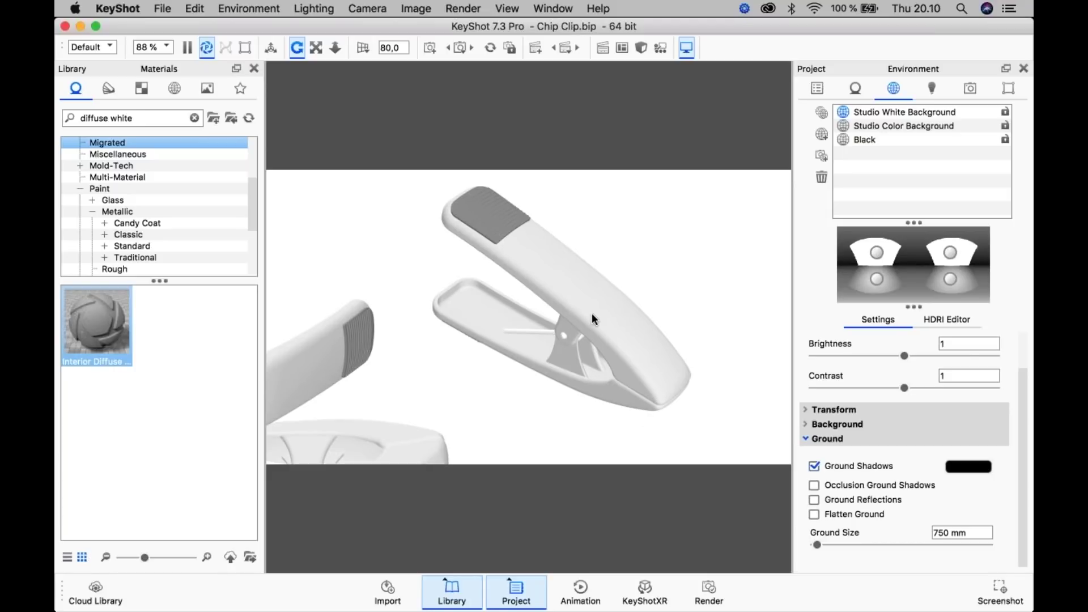
left_click(207, 48)
left_click(208, 49)
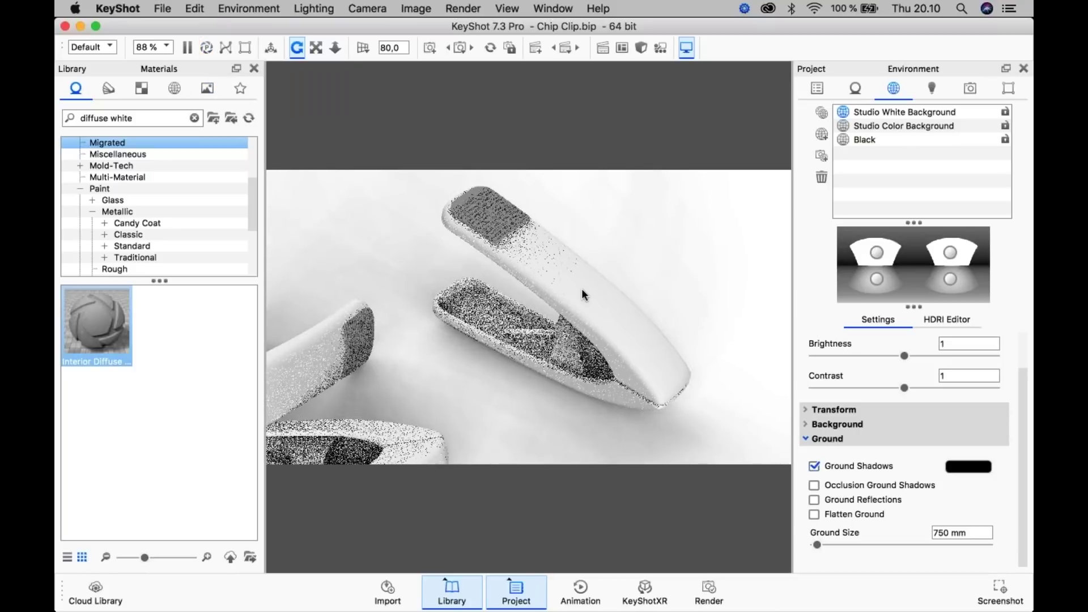
- Open the white clip's Interior Diffuse White material in the Material Graph
double_click(582, 293)
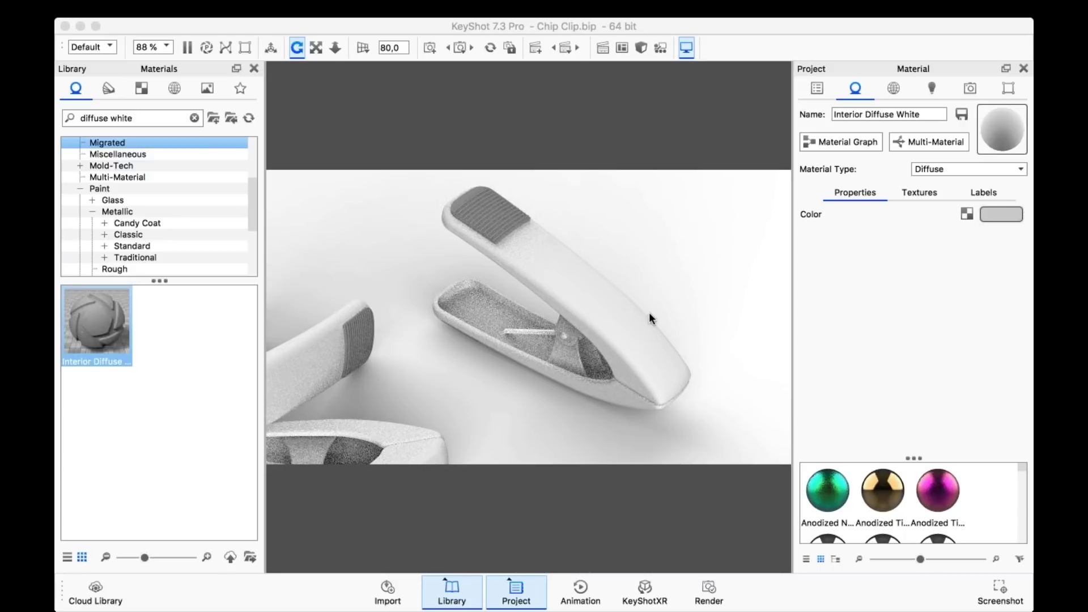
left_click(856, 149)
left_click_drag(502, 148, 921, 61)
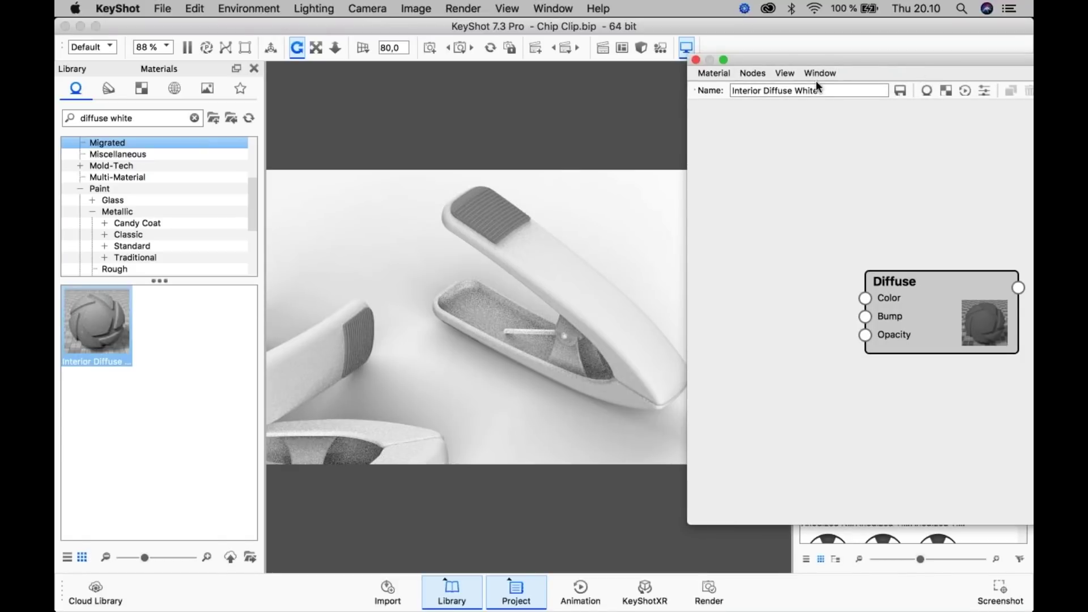
left_click_drag(811, 59, 801, 74)
- Add a Curvature texture node to the material and arrange the graph so the node, its properties and the clip are visible
right_click(795, 182)
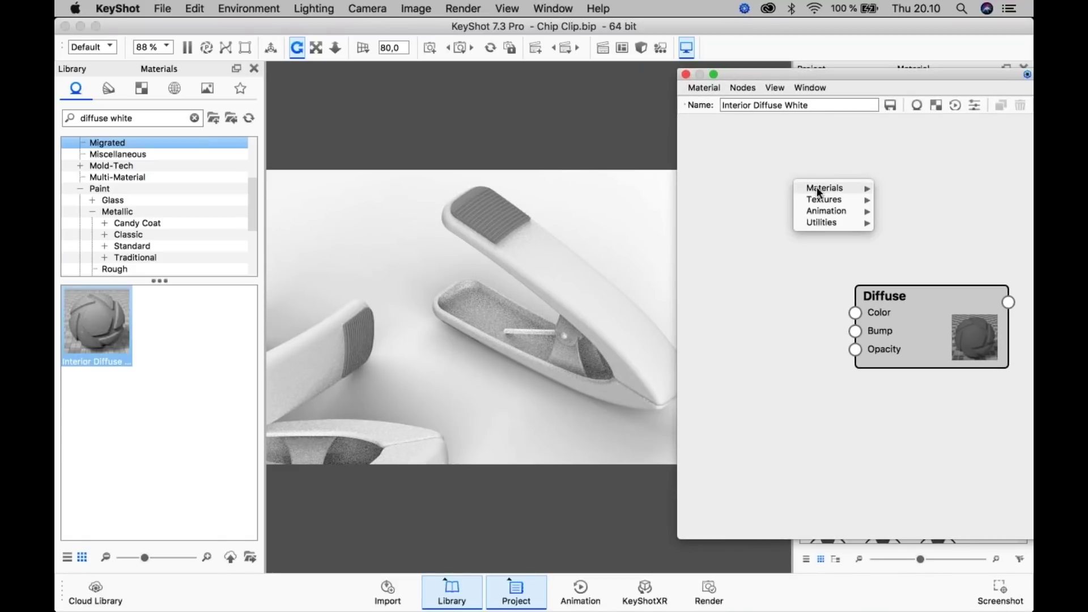
mouse_move(824, 199)
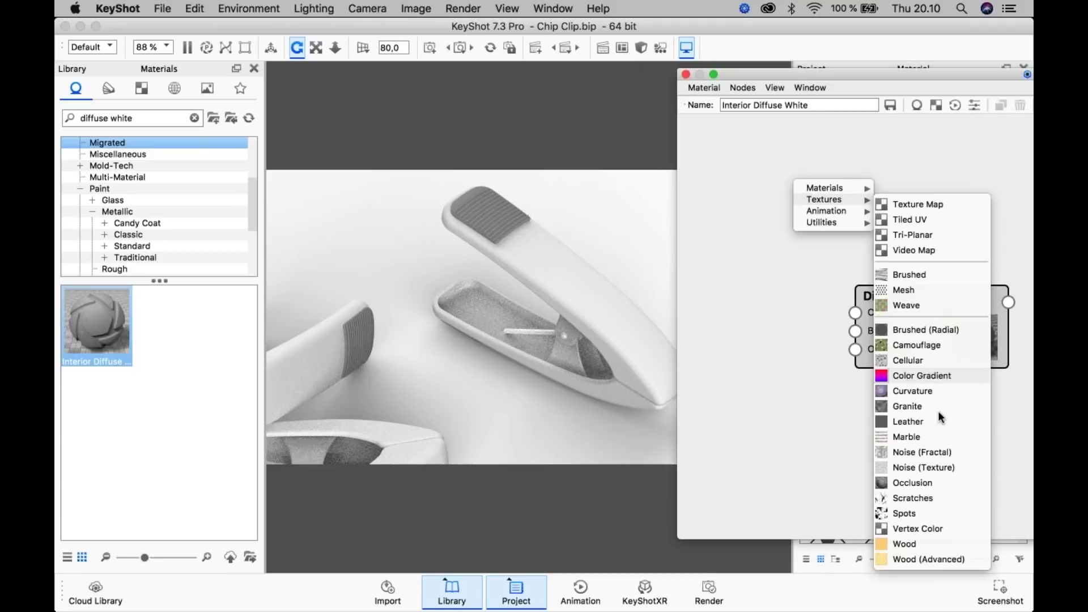
left_click(912, 390)
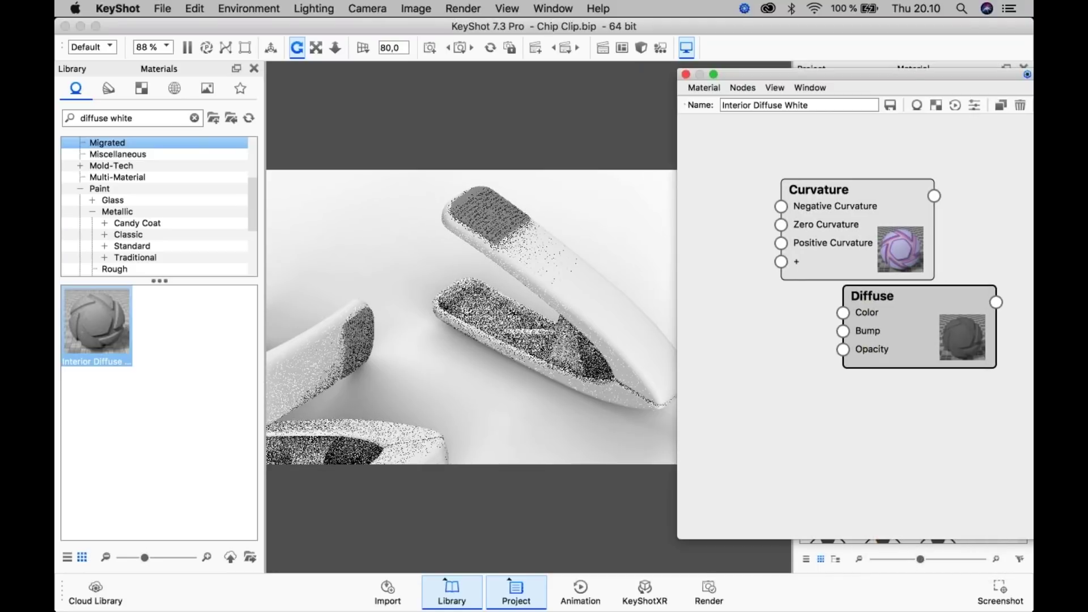
left_click_drag(907, 75, 402, 397)
left_click_drag(314, 510, 356, 480)
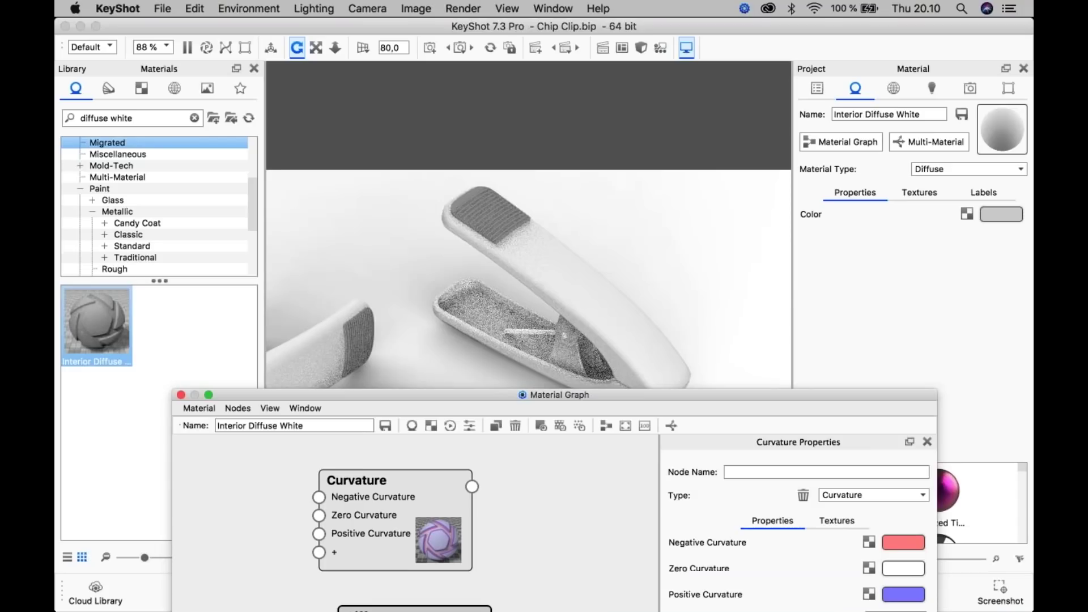
- Preview the Curvature texture alone on the clips and set its radius to 50 px
key("c")
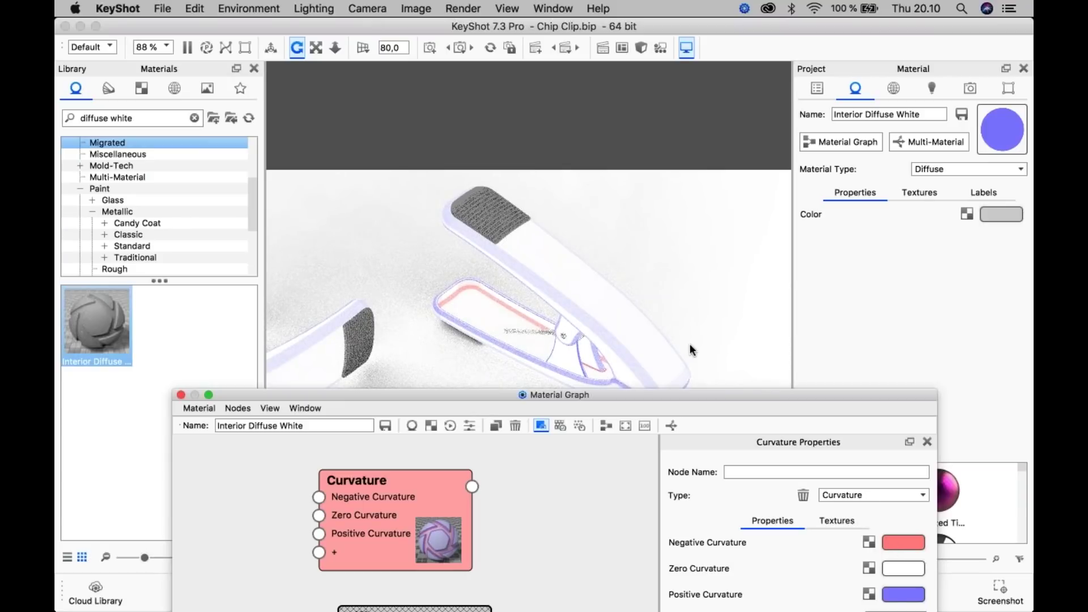
left_click_drag(783, 392, 231, 67)
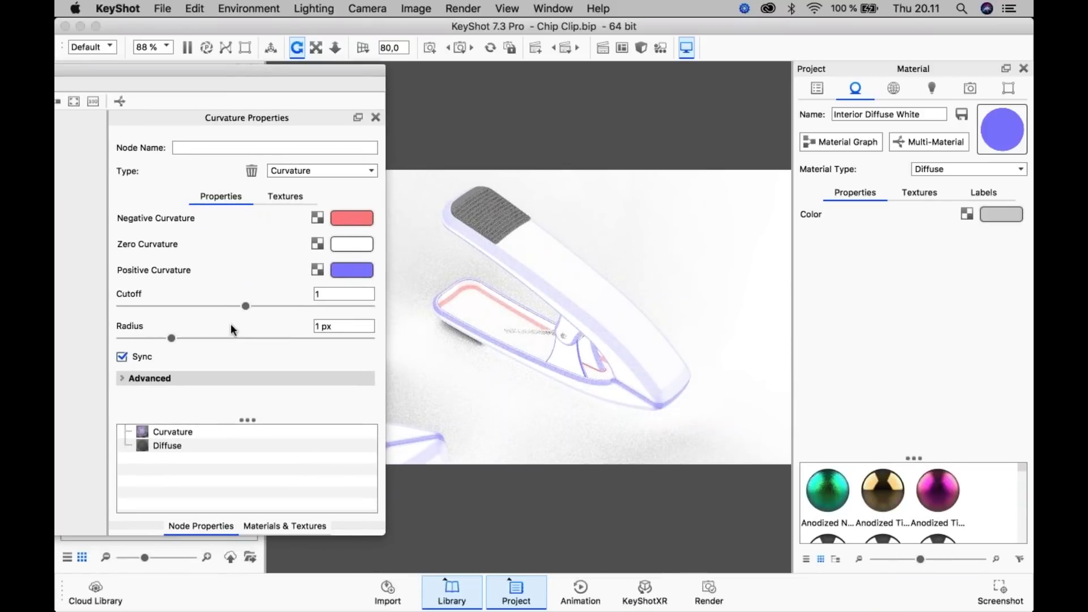
left_click_drag(242, 341, 375, 328)
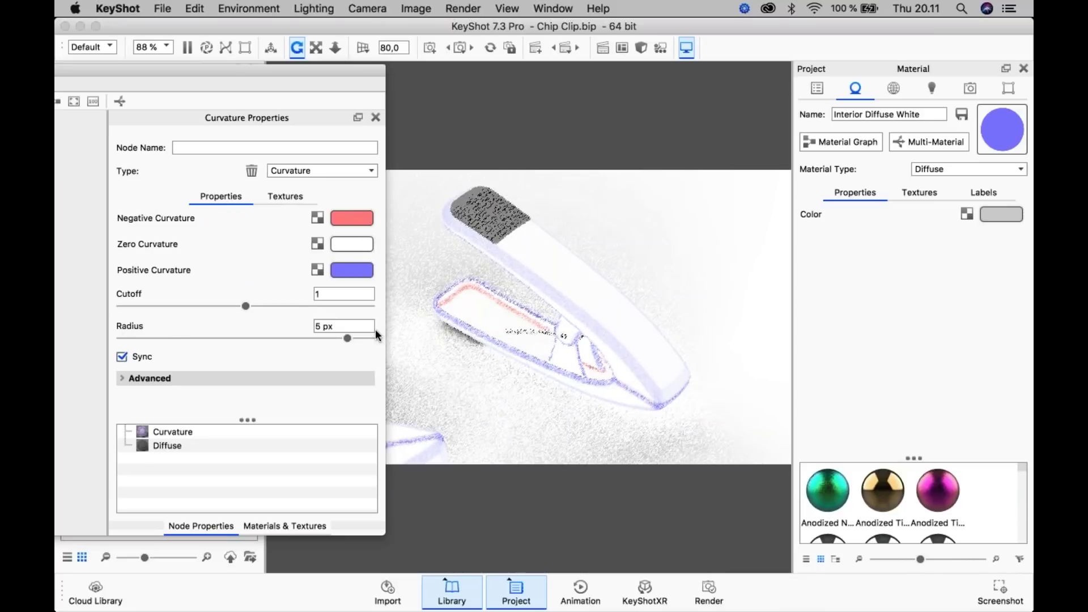
left_click(325, 326)
type("50")
key("Return")
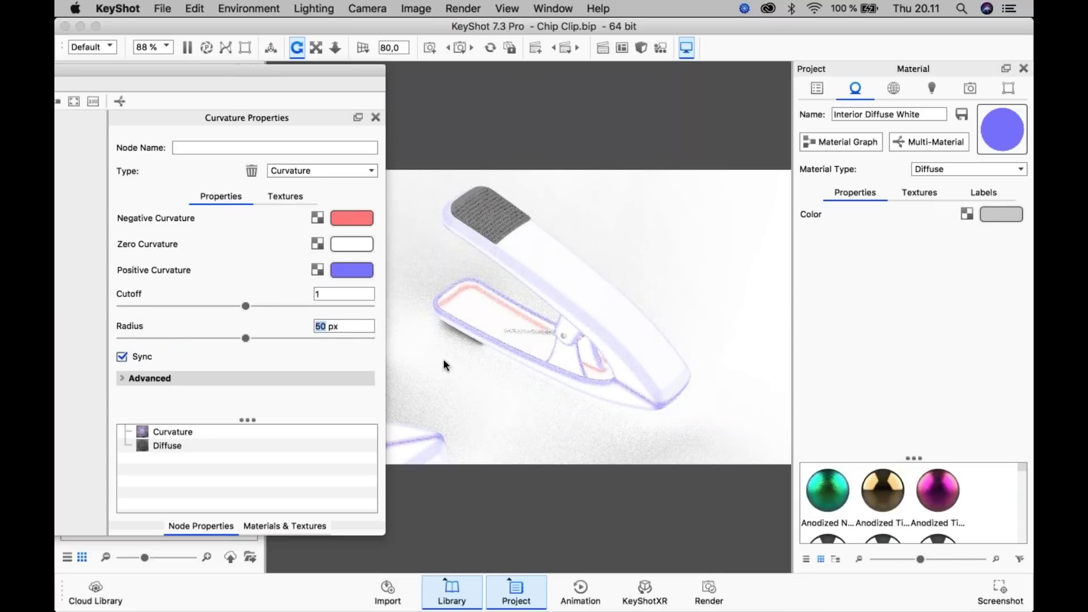
- Lower the Curvature texture's cutoff in stages, from 0,1 through 0,001 down to 0,000001
left_click(345, 295)
type("0,1")
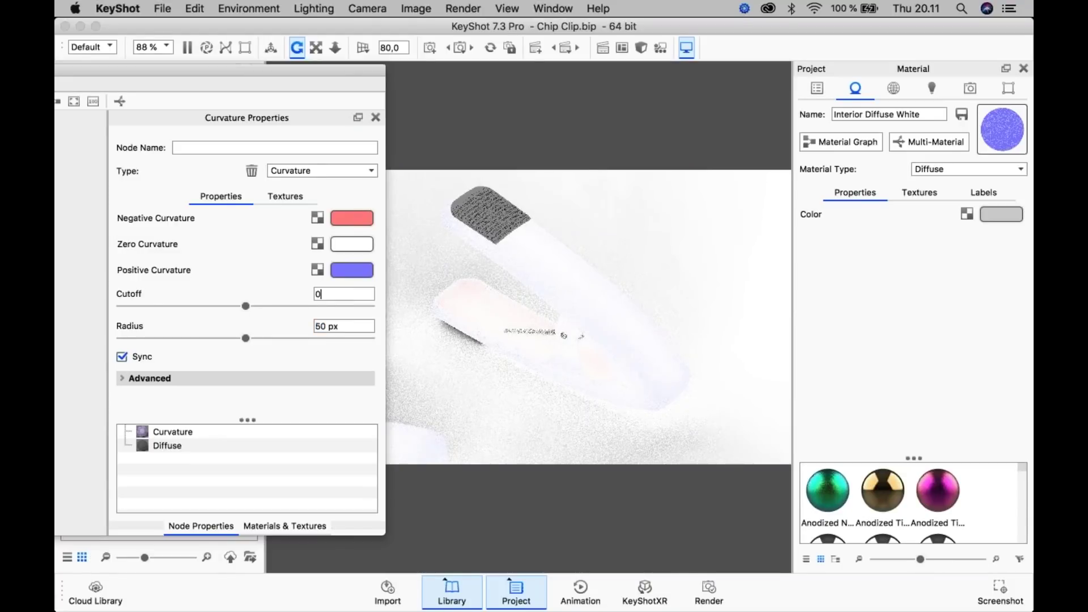
key("Return")
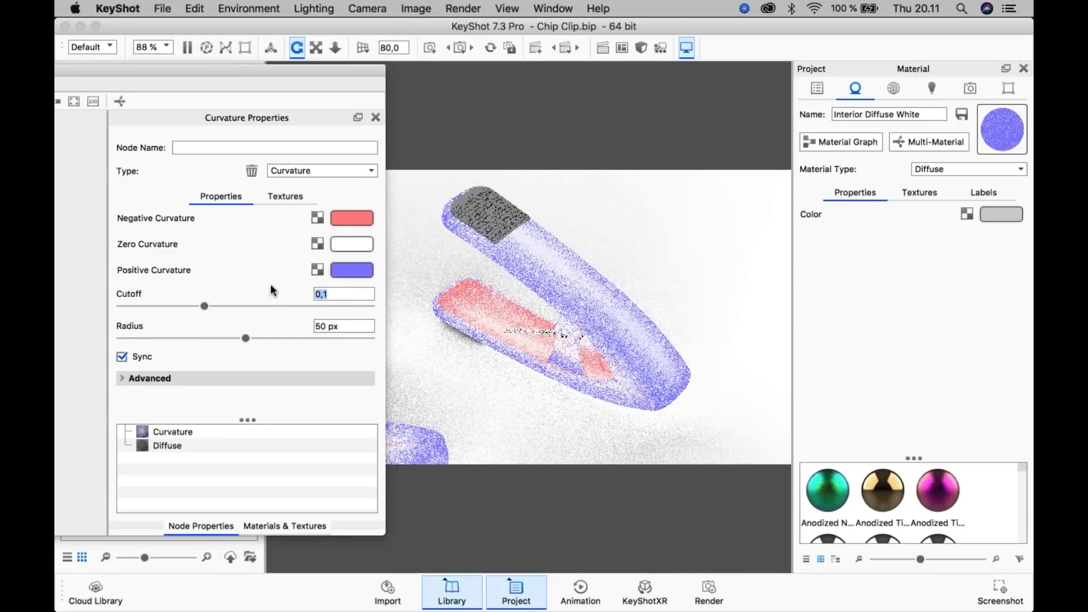
left_click(332, 294)
key("BackSpace")
type("01")
key("Return")
left_click(351, 293)
type("01")
key("Return")
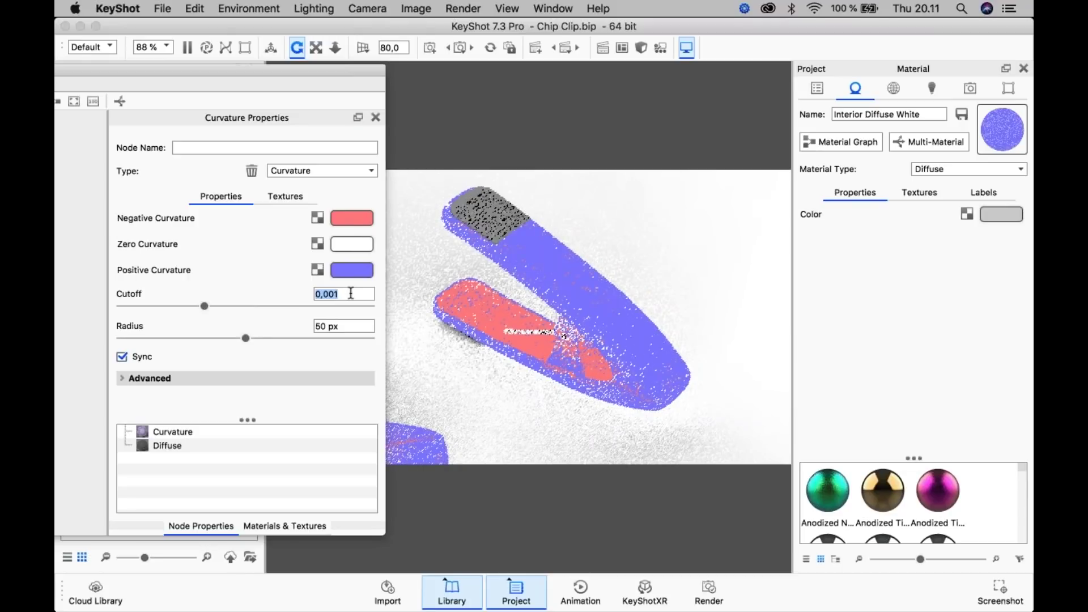
left_click(317, 326)
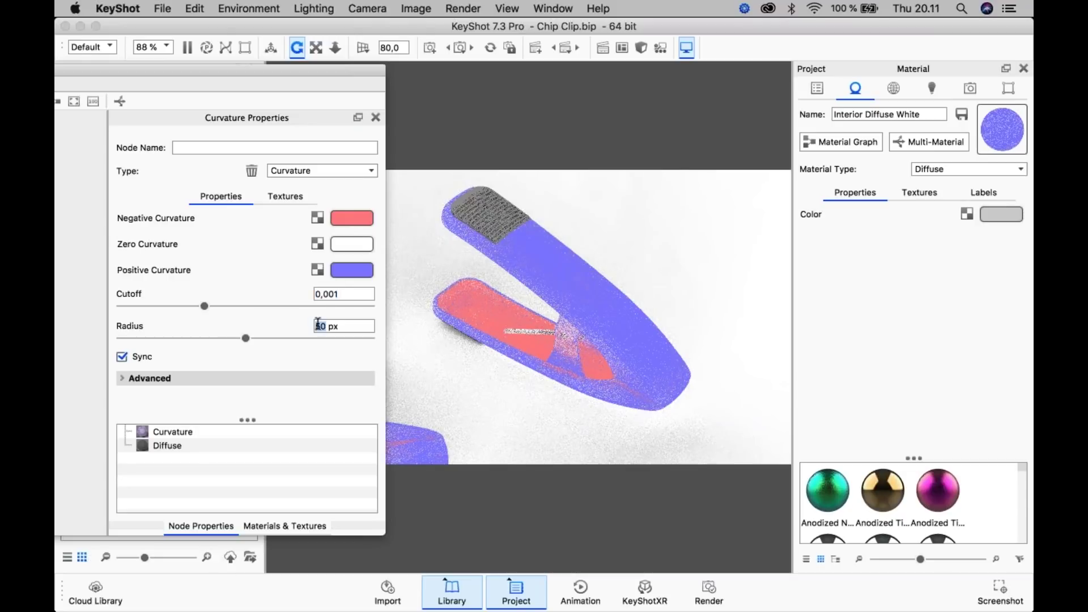
type("000")
key("Return")
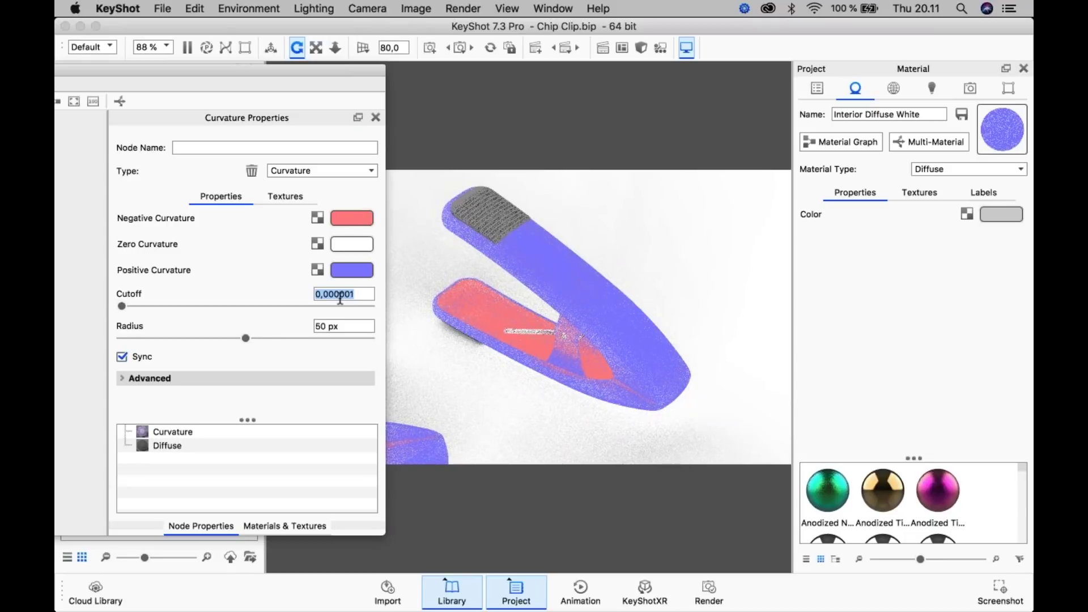
- Set the Negative and Zero Curvature colours to black and the Positive Curvature colour to white
left_click(348, 221)
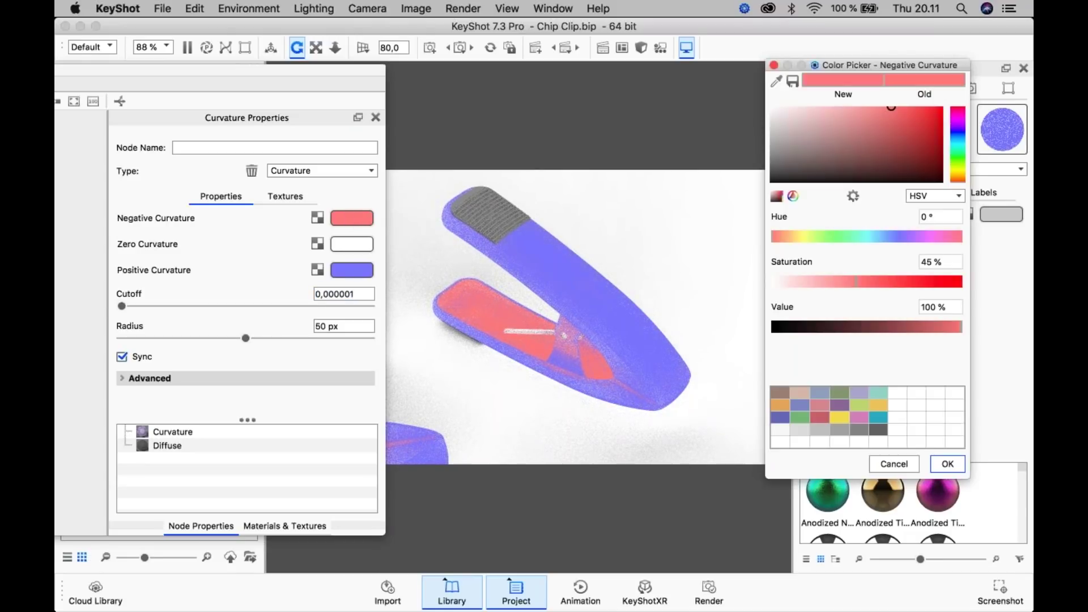
left_click_drag(890, 108, 771, 182)
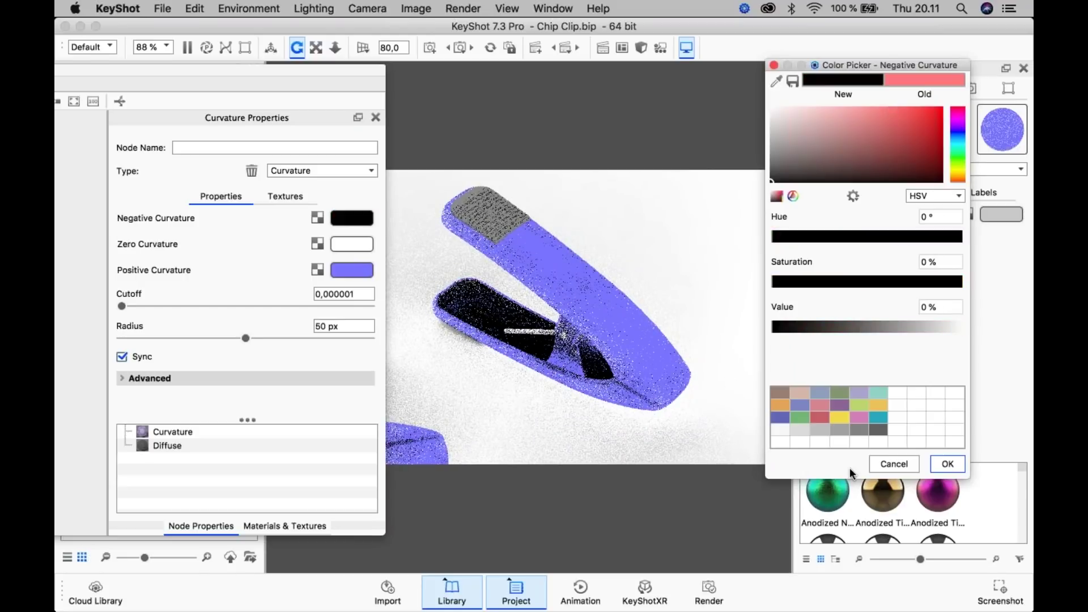
left_click(946, 464)
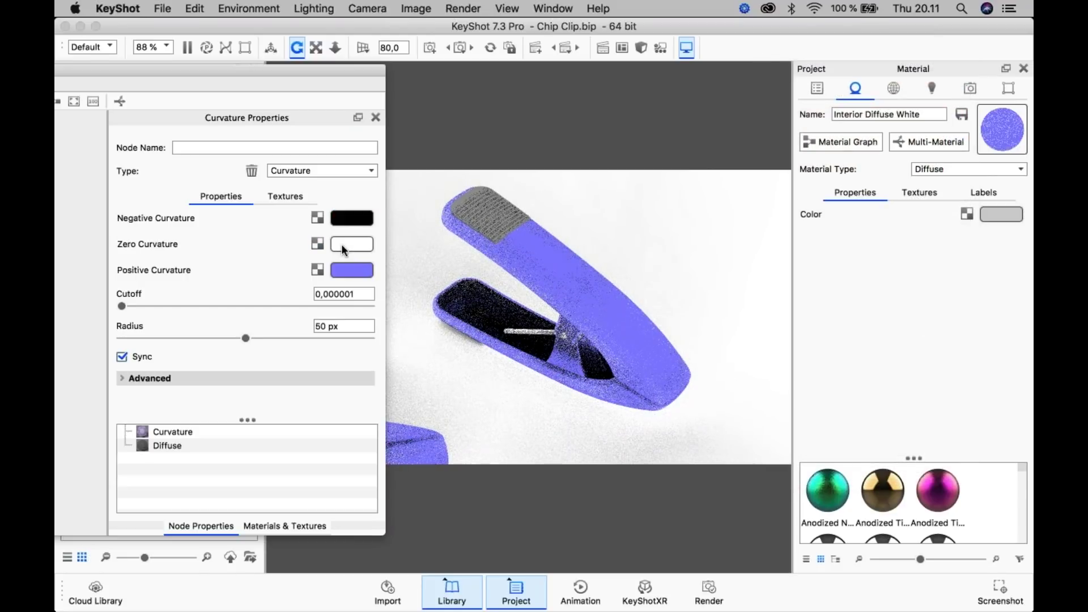
left_click(358, 242)
left_click_drag(787, 179, 715, 252)
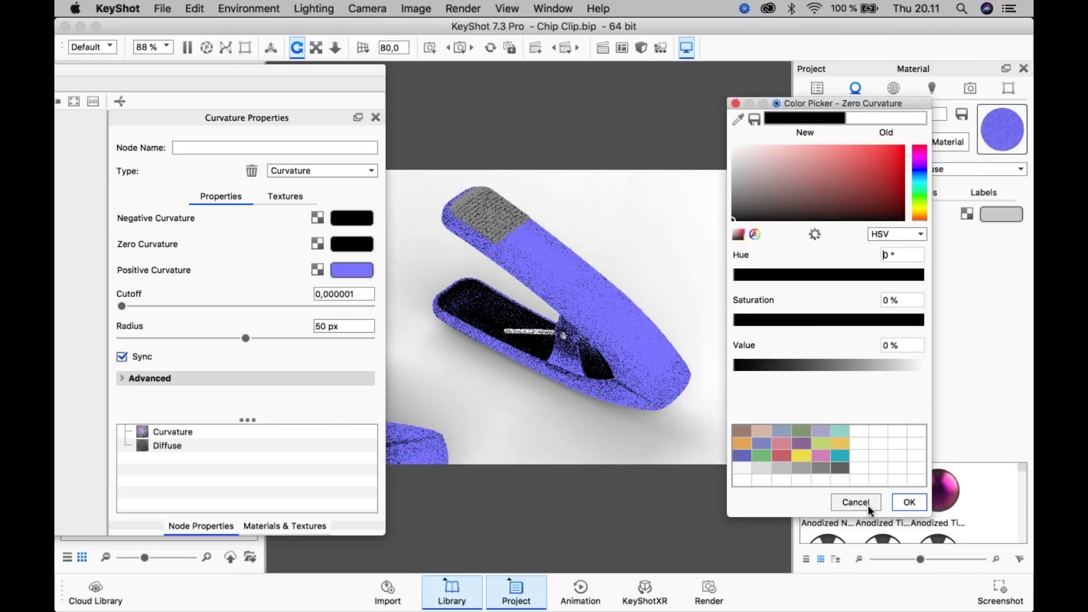
left_click(908, 502)
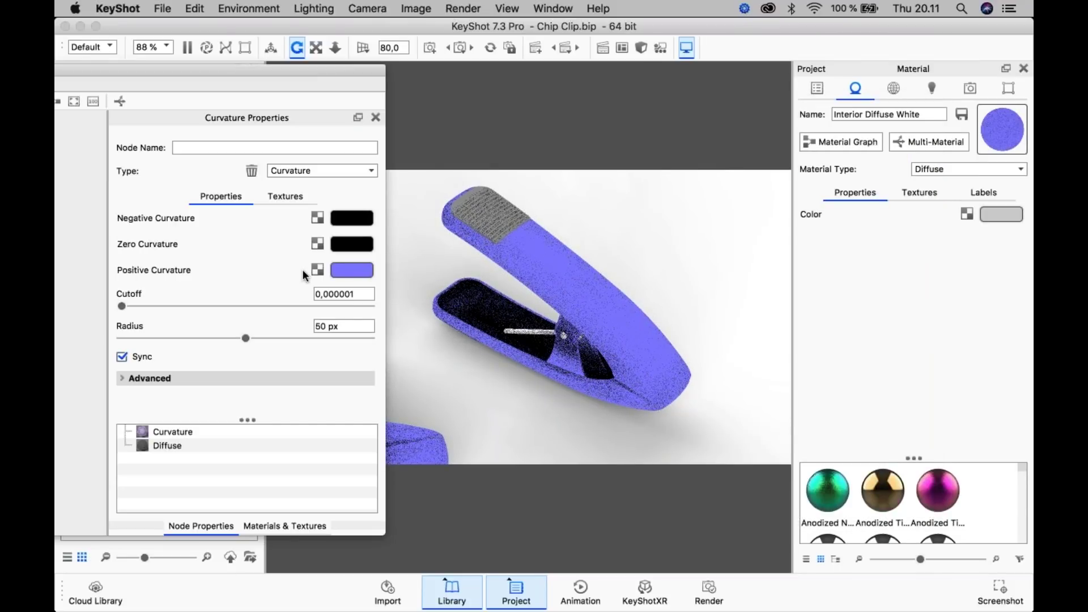
left_click(352, 270)
left_click(695, 184)
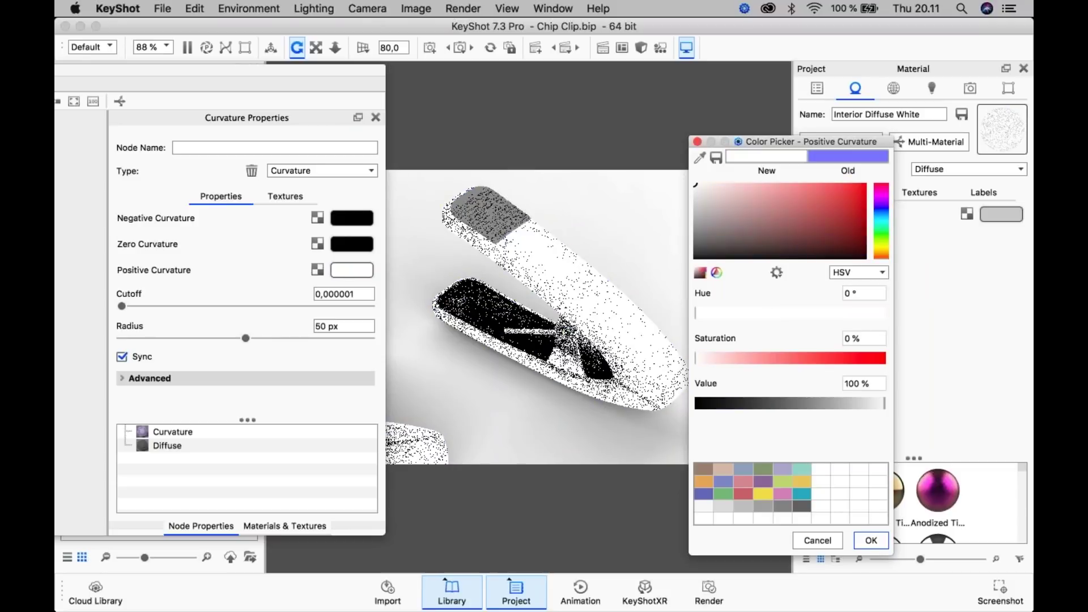
left_click(870, 540)
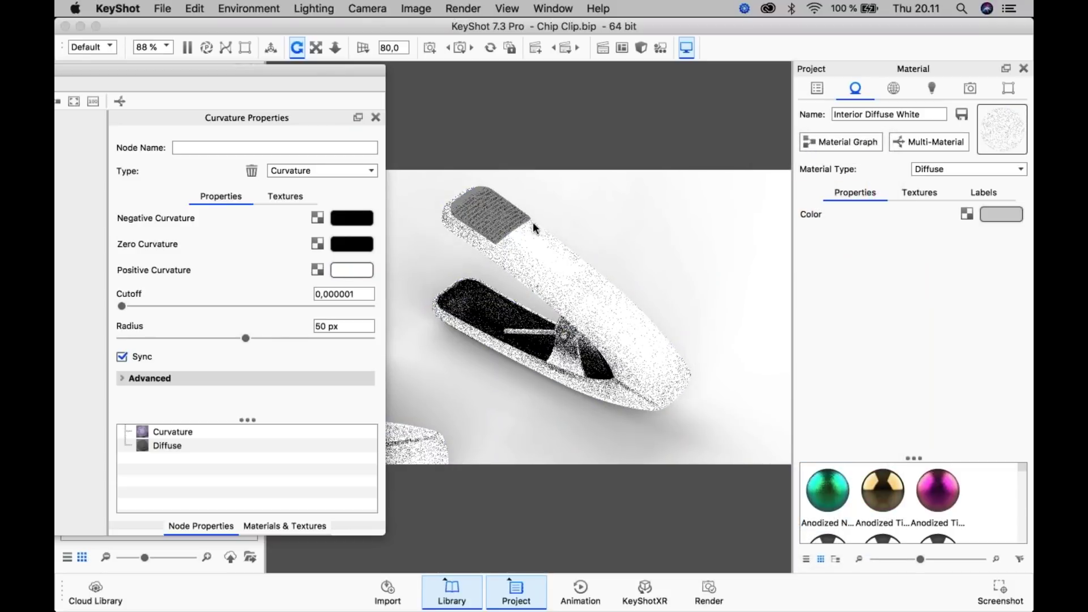
- Try Curvature radius values of 100 px and 25 px, and set the radius back to 50 px
left_click(340, 327)
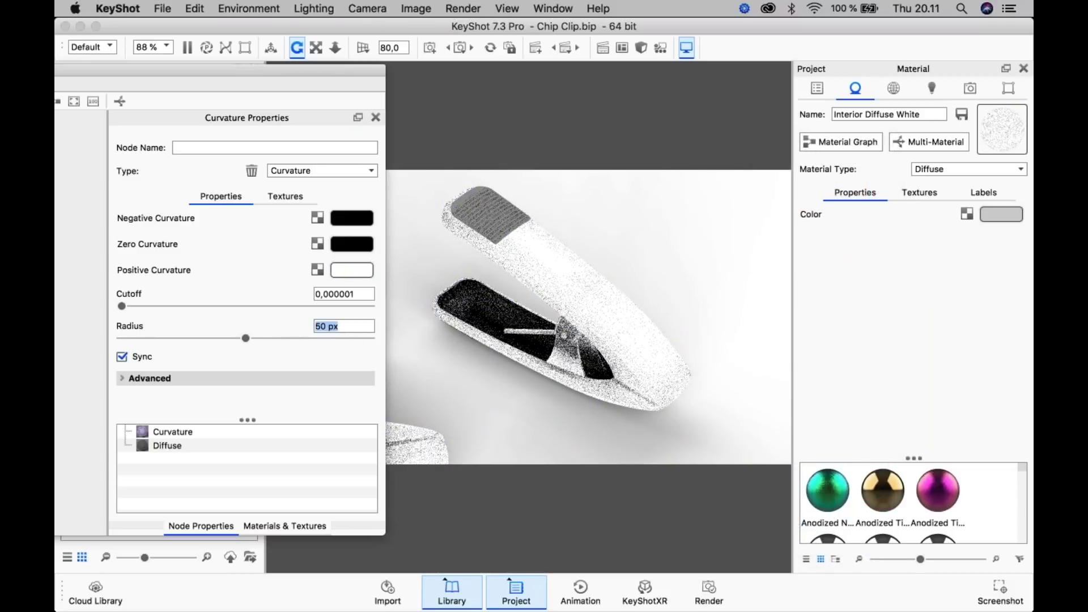
type("100")
key("Return")
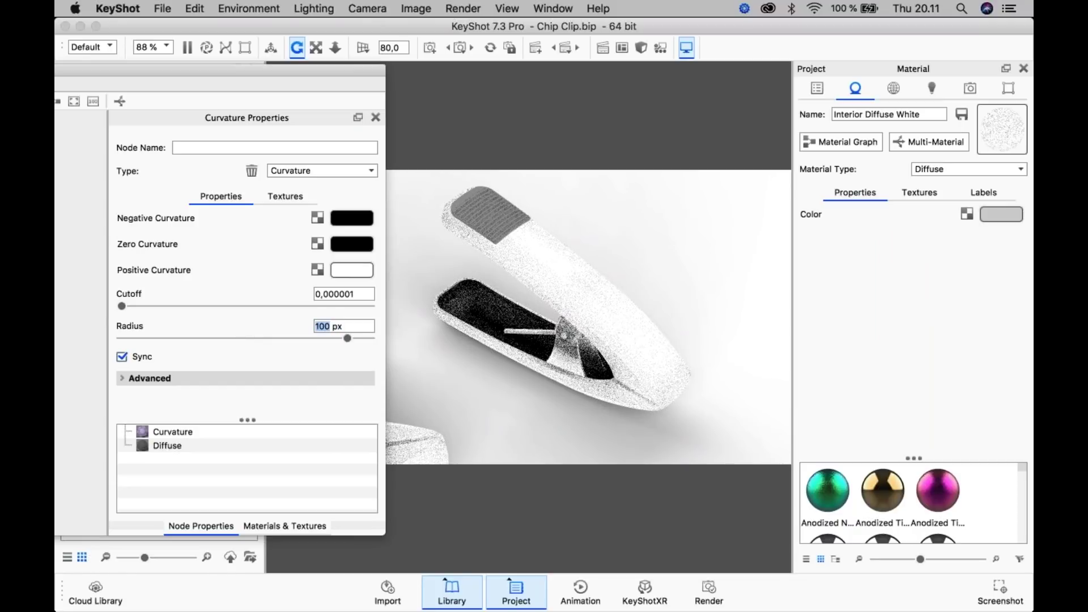
type("25")
key("Return")
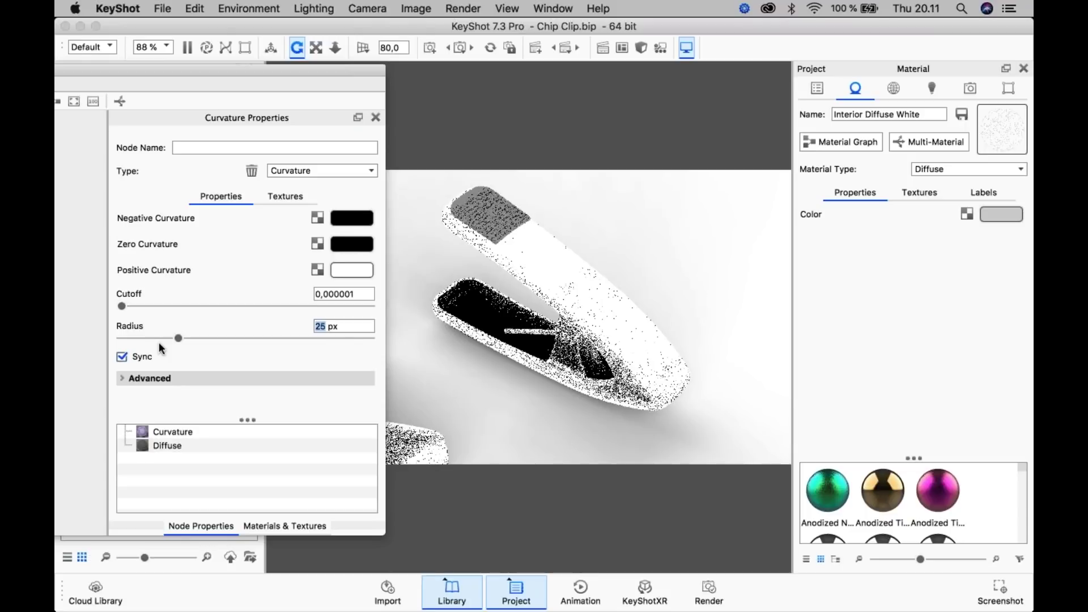
type("50")
key("Return")
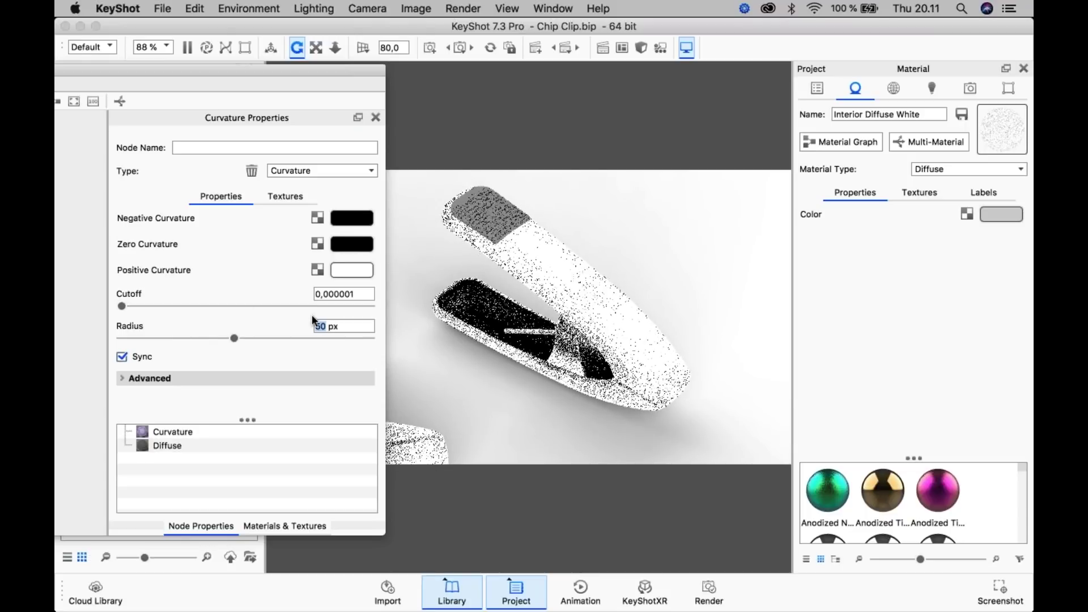
- Set the Curvature cutoff to 0,00001 and end the texture preview
key("shift+Tab")
type("0,00001")
key("Return")
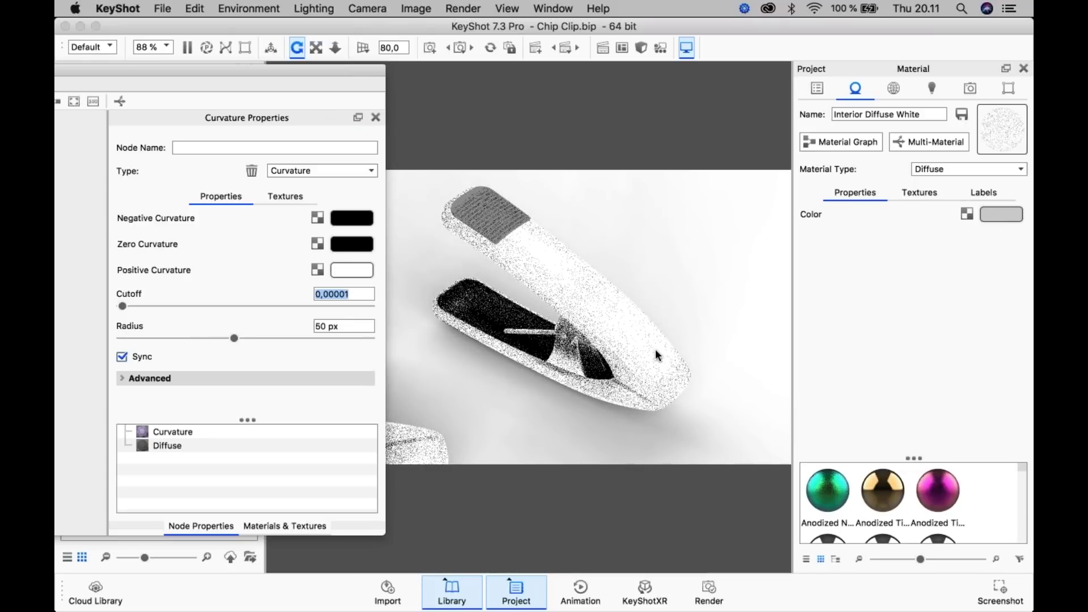
left_click_drag(281, 69, 362, 80)
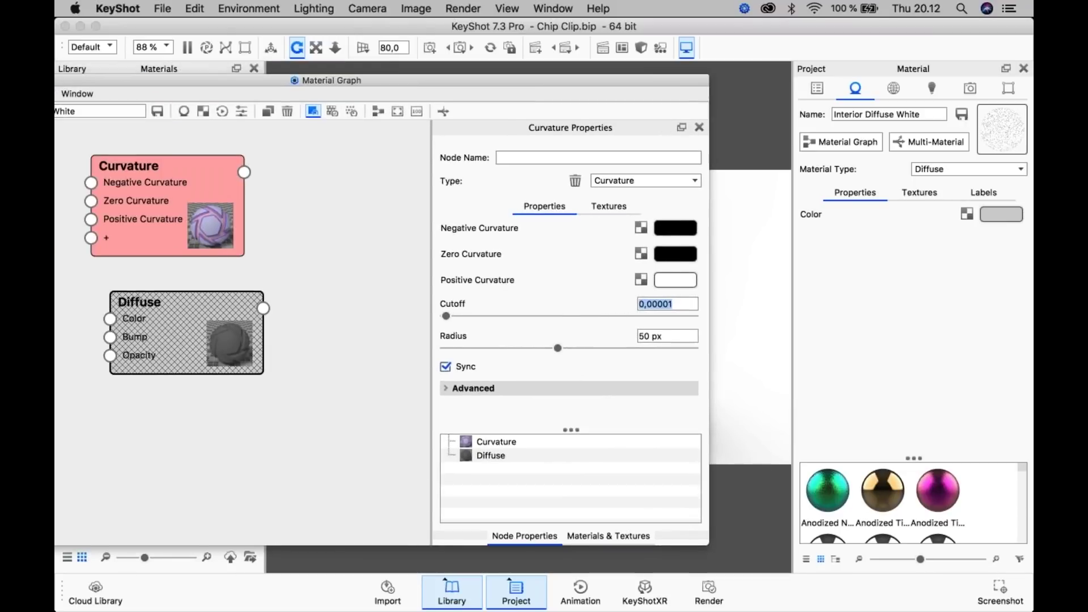
left_click(344, 164)
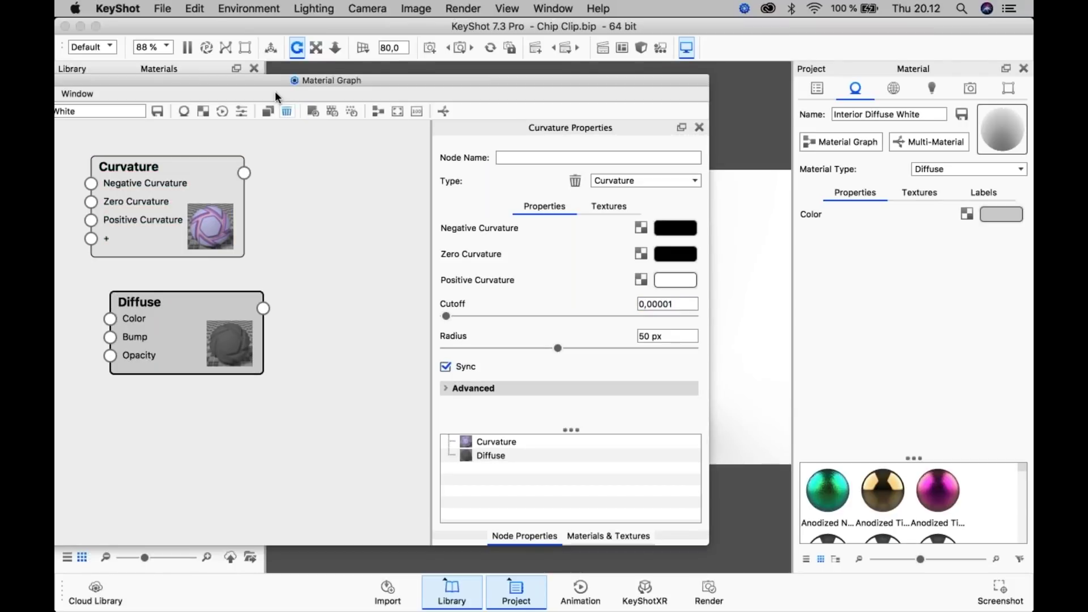
- Add a Metal material node to the graph and connect it to the Diffuse node as a label
left_click_drag(200, 303, 293, 309)
right_click(304, 229)
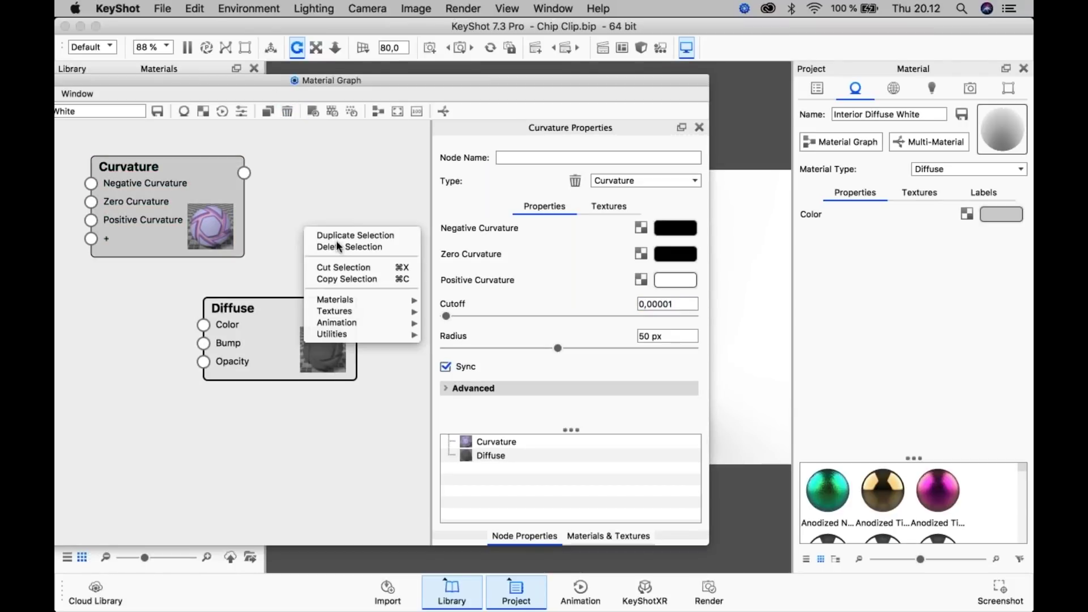
mouse_move(359, 311)
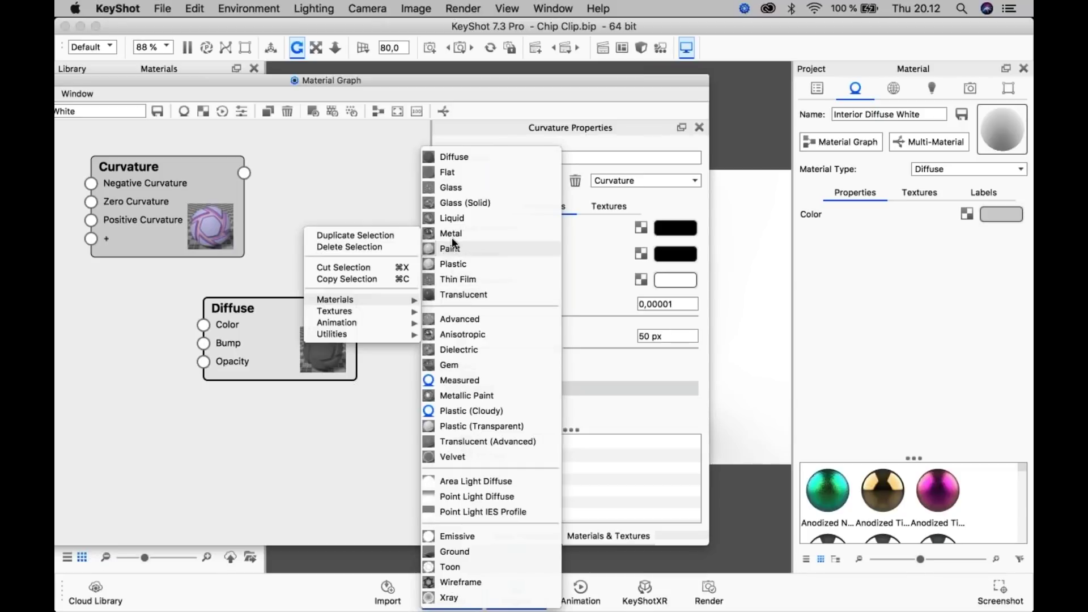
left_click(430, 236)
left_click_drag(340, 238, 71, 402)
left_click_drag(153, 390, 332, 329)
left_click_drag(60, 430, 166, 387)
- Connect the Curvature texture to the Metal label's Opacity and uncover the clip in the render view
left_click_drag(164, 170, 106, 174)
left_click_drag(187, 175, 122, 394)
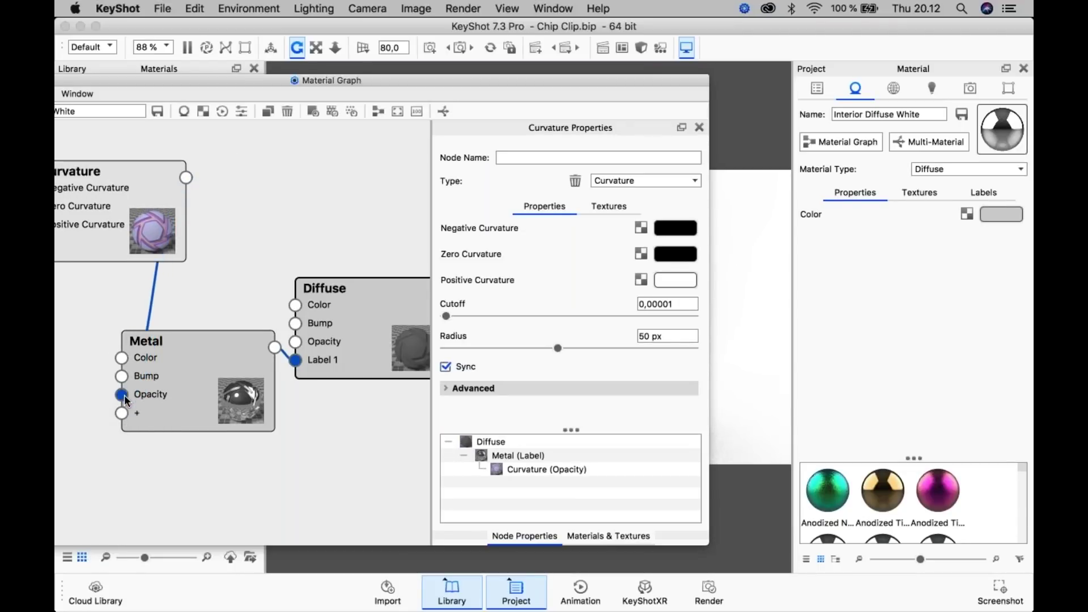
left_click_drag(657, 88, 337, 314)
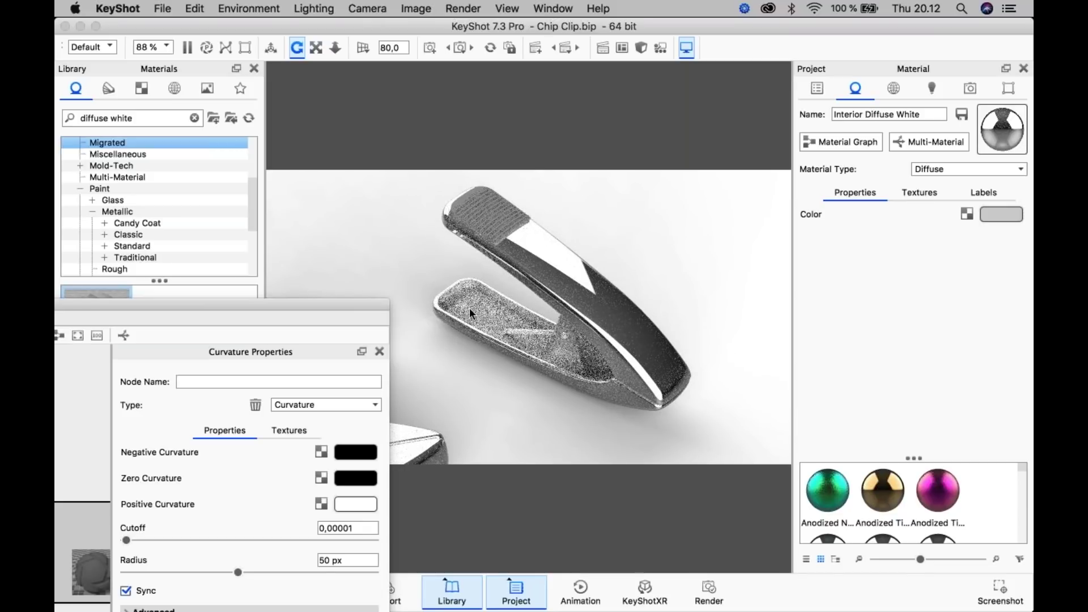
- Set the Diffuse node's colour to red with hue 0°, saturation 60 % and value 92 %
left_click_drag(119, 307, 302, 189)
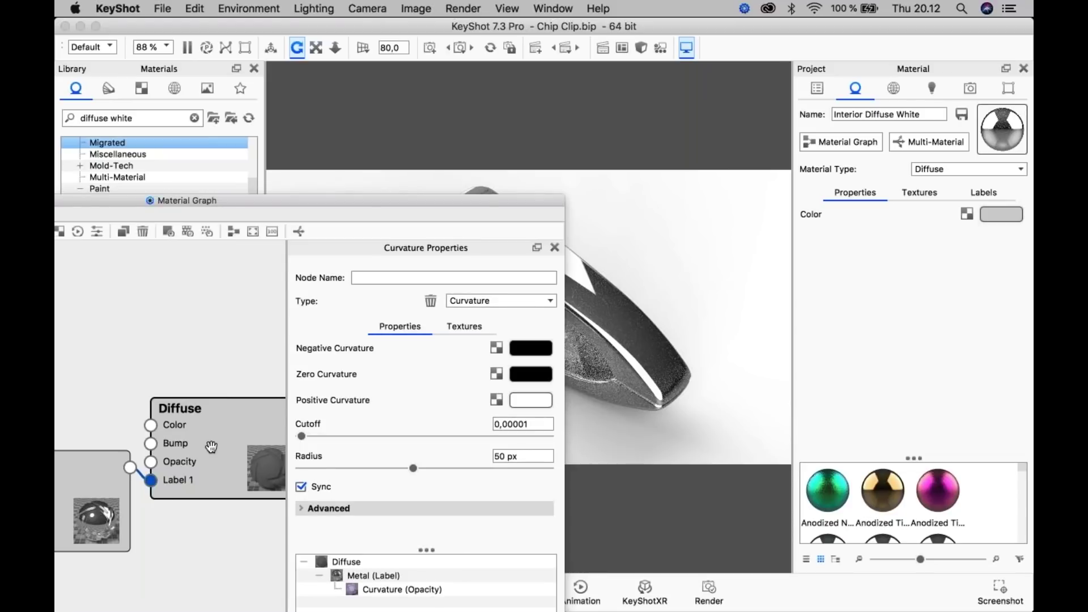
left_click(212, 447)
left_click_drag(532, 225, 293, 148)
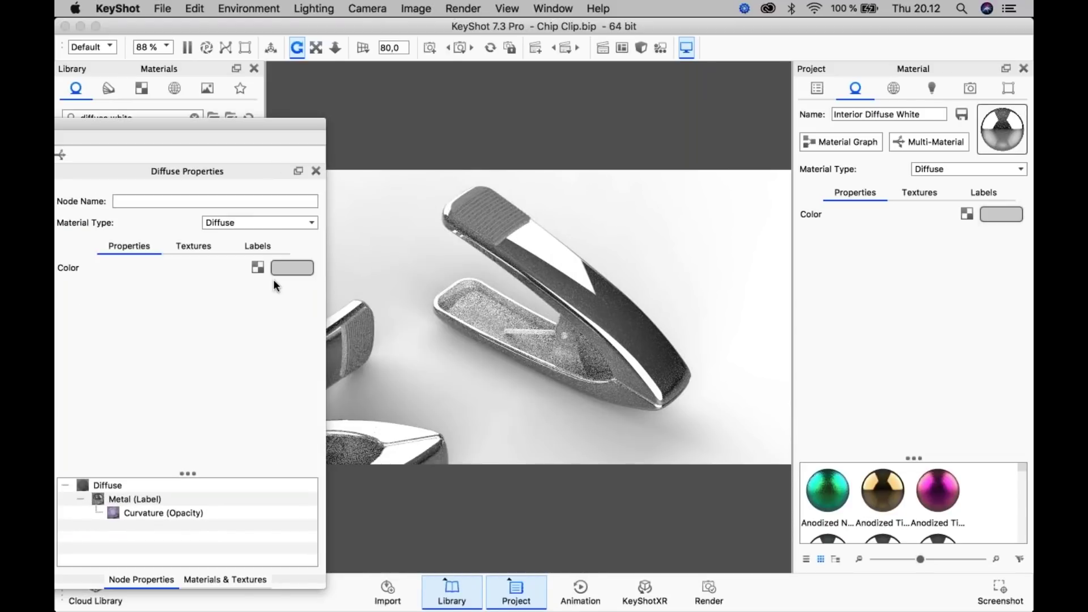
left_click(291, 269)
left_click_drag(792, 204, 866, 182)
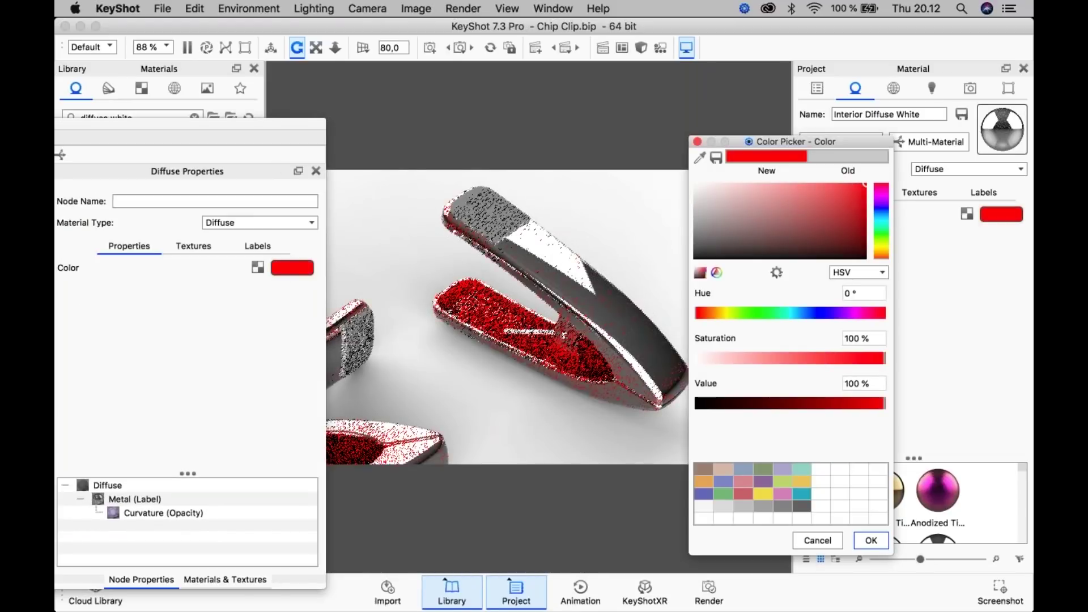
left_click(839, 194)
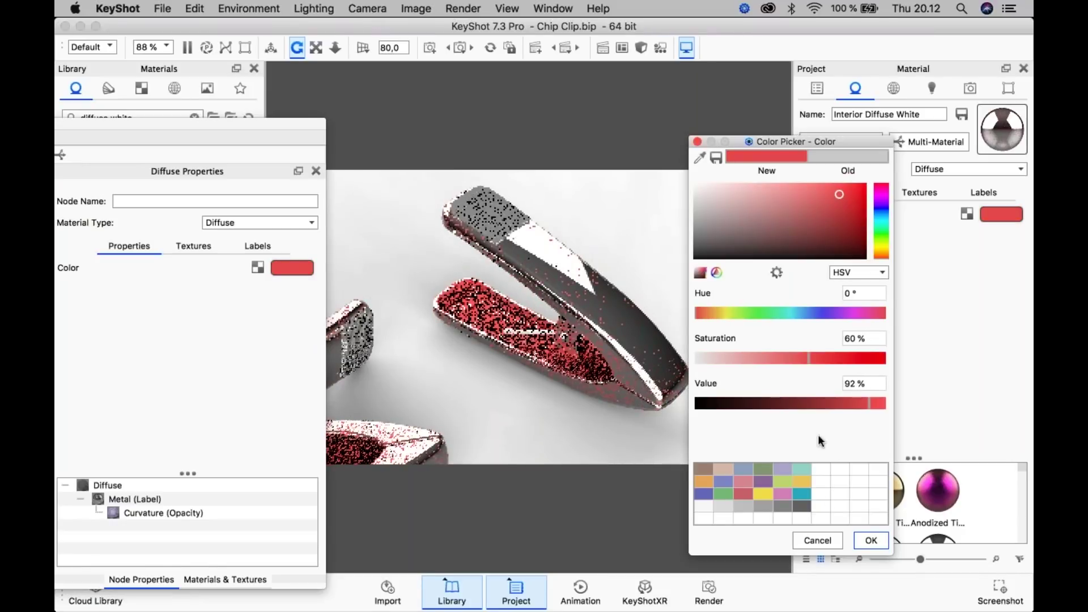
left_click(869, 540)
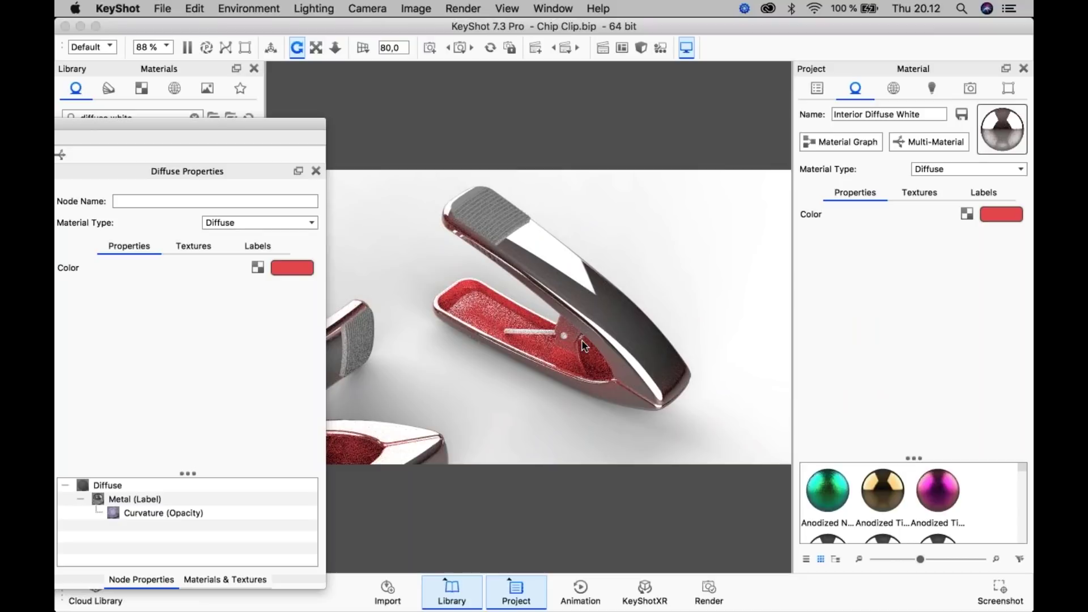
- Close the Material Graph and reframe the camera to show all the clips
left_click_drag(210, 122, 802, 456)
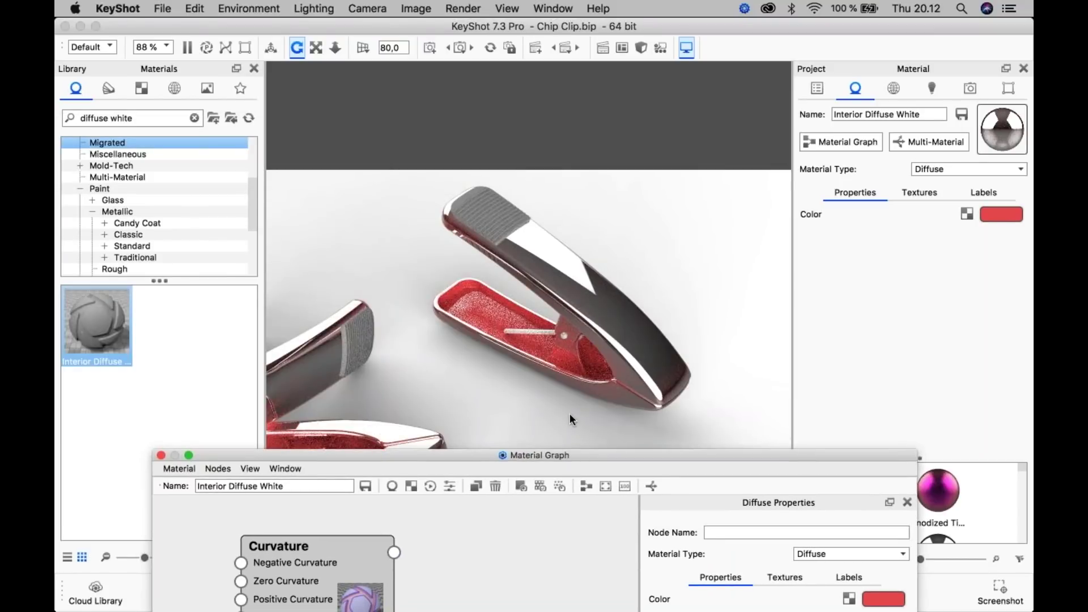
left_click(161, 455)
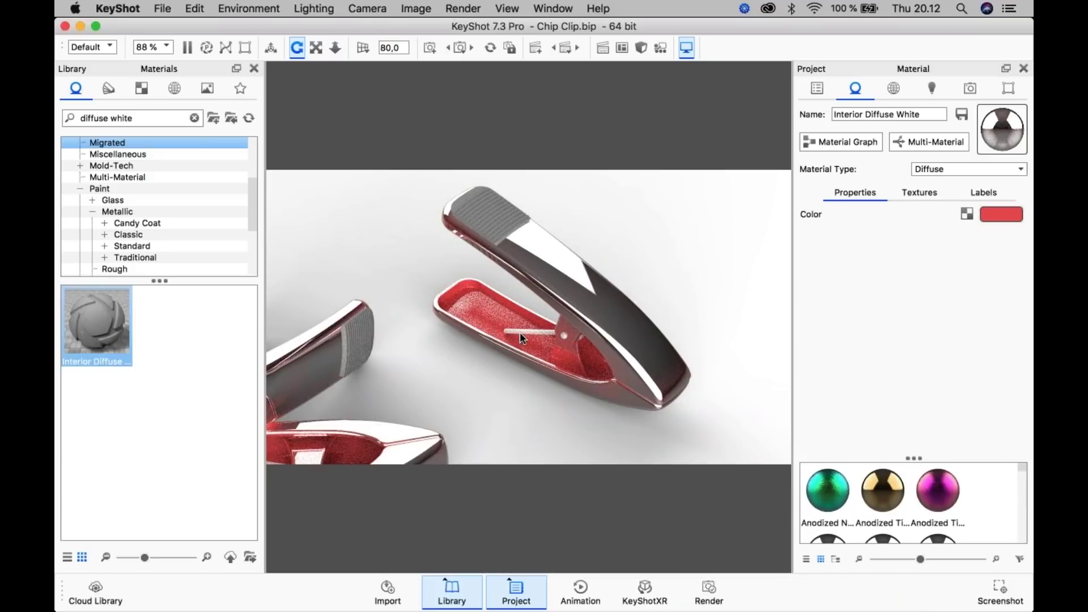
scroll(563, 346, "down", 10)
middle_click_drag(582, 375, 620, 331)
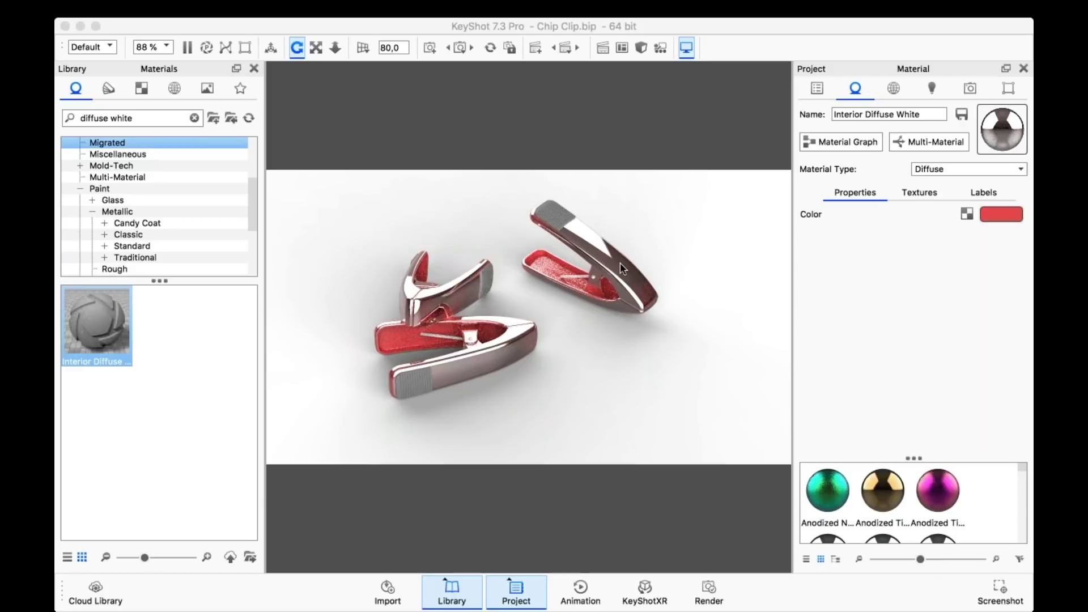
- Browse the material library to the Textured category under Toon and clear the old search
left_click(596, 246)
left_click_drag(133, 118, 80, 118)
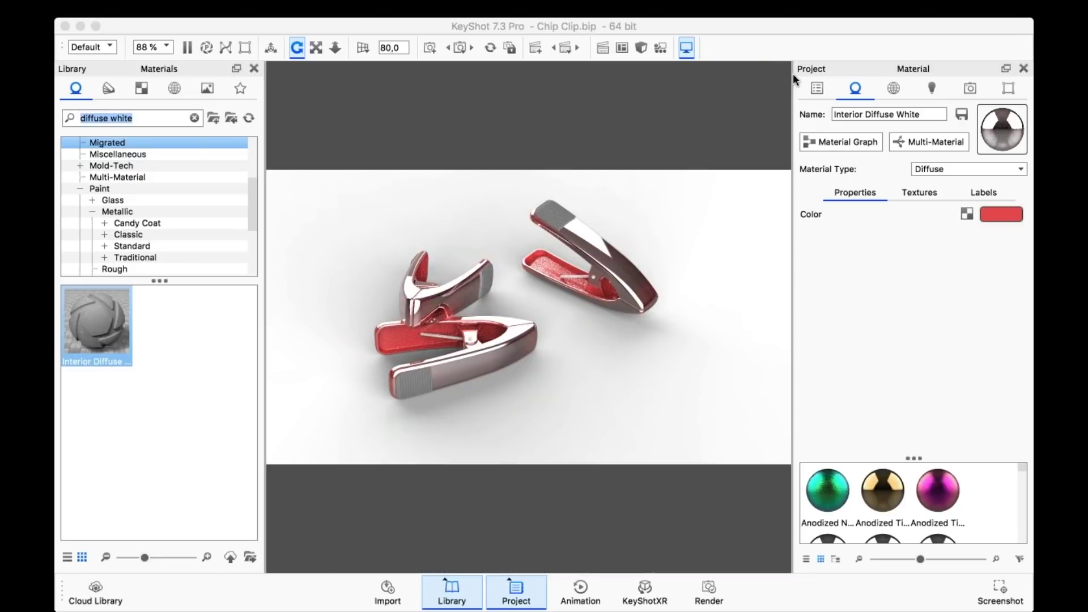
left_click(143, 120)
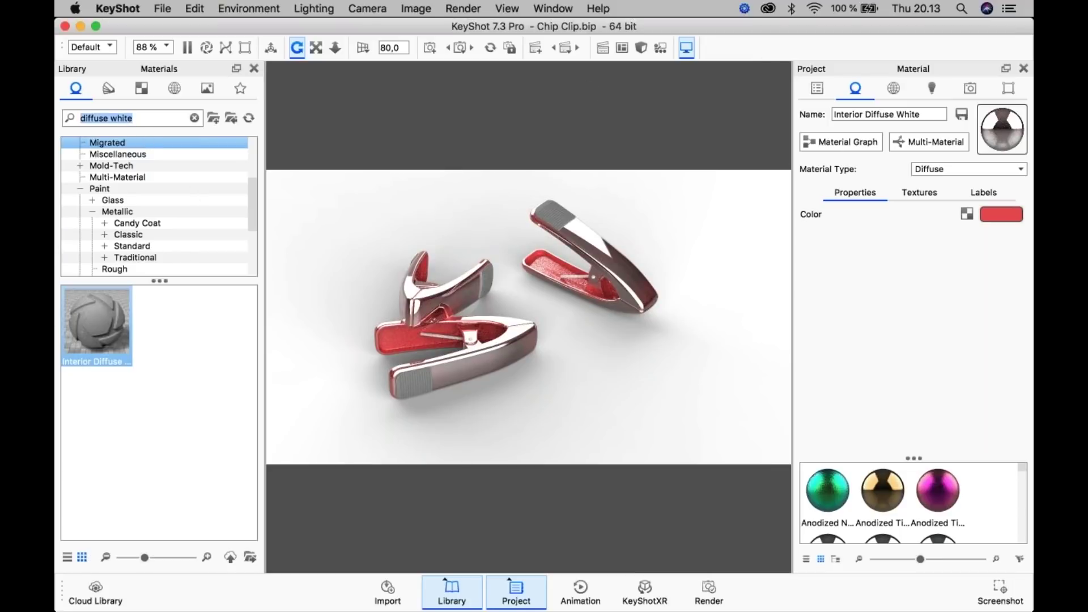
left_click(80, 189)
scroll(94, 198, "down", 2)
left_click(94, 232)
left_click(80, 234)
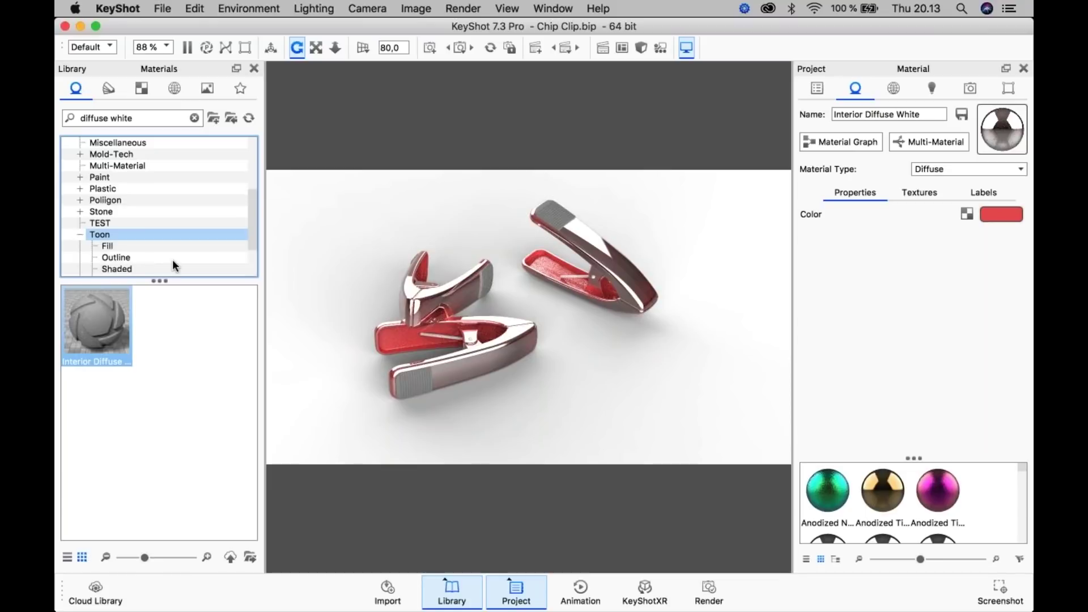
left_click(170, 258)
scroll(166, 251, "down", 3)
left_click(131, 255)
left_click(127, 246)
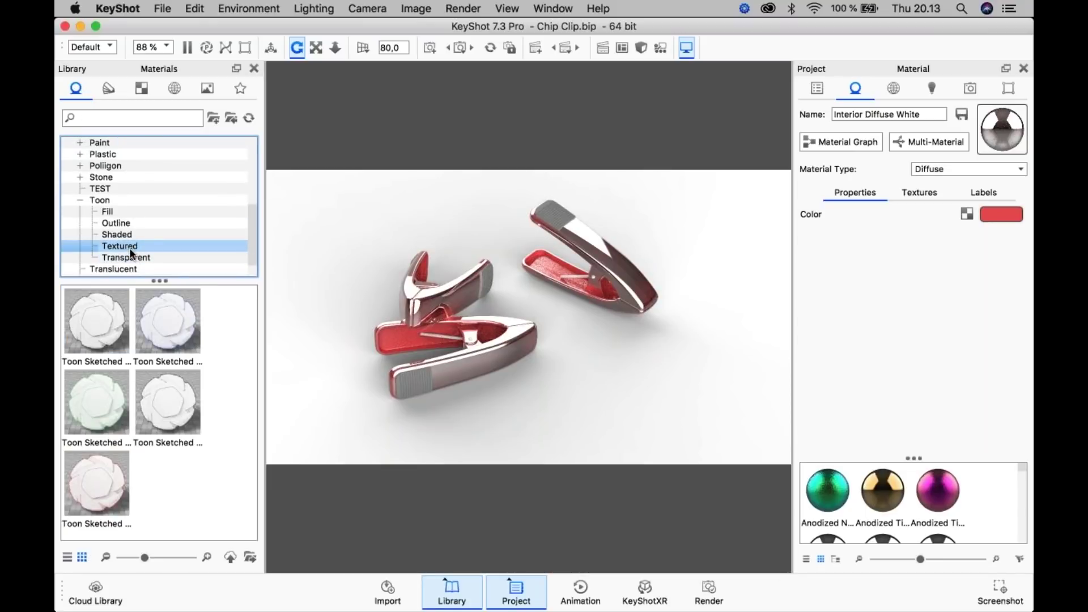
- Apply the Toon Sketched Green material to the bodies of the chip clips
left_click(103, 389)
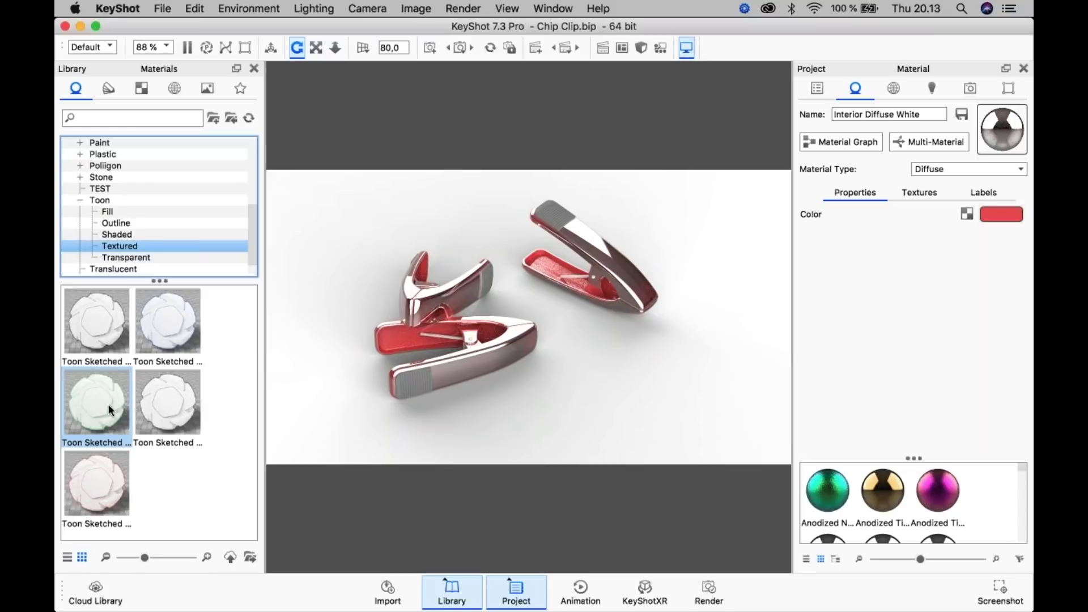
mouse_move(121, 397)
left_mouse_down()
mouse_move(74, 295)
mouse_move(484, 363)
left_mouse_up()
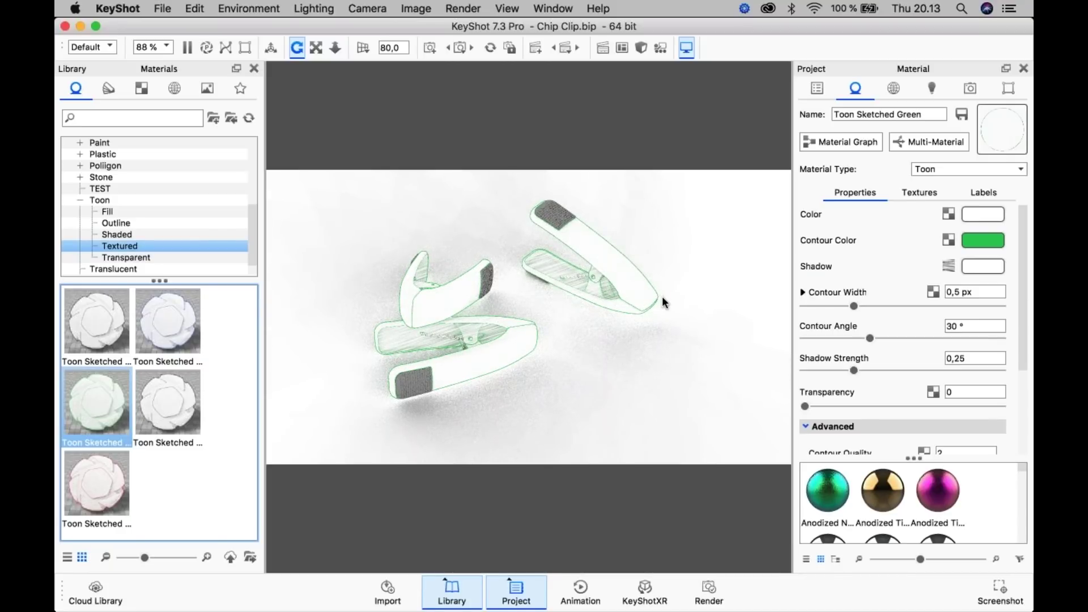
left_click_drag(541, 326, 562, 247)
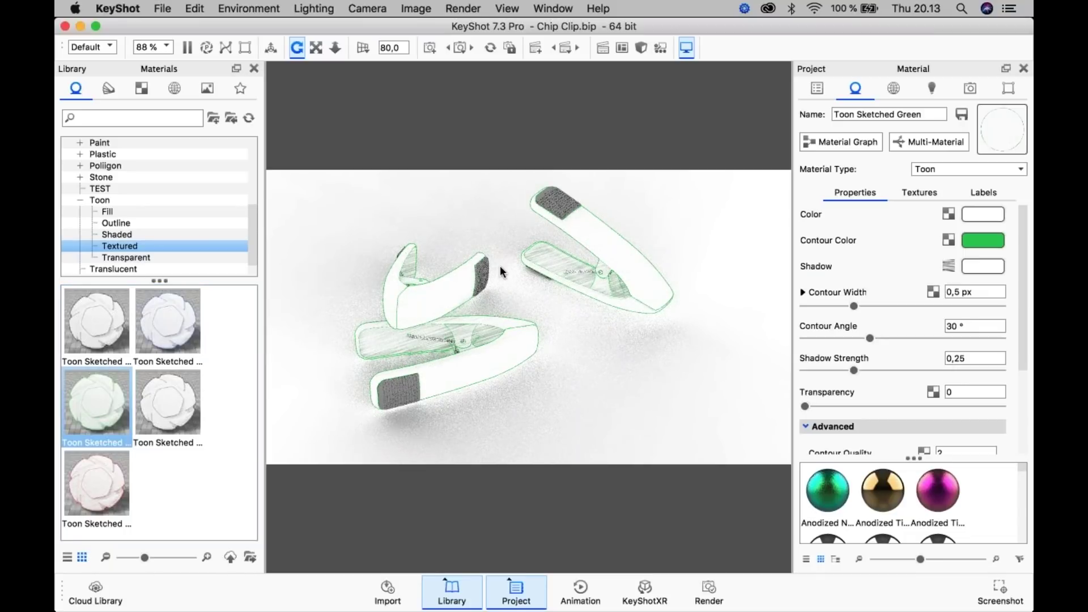
- Copy the Toon Sketched Green material onto the ribbed grip pads of the clips
left_click(482, 275, "shift")
left_click(397, 393, "shift")
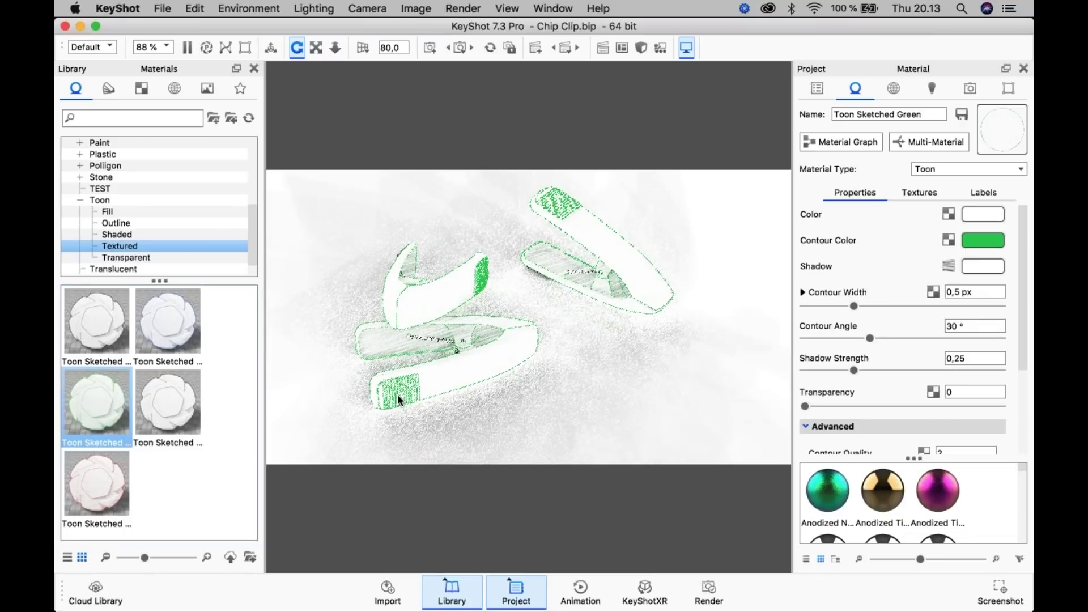
left_click_drag(621, 313, 670, 259)
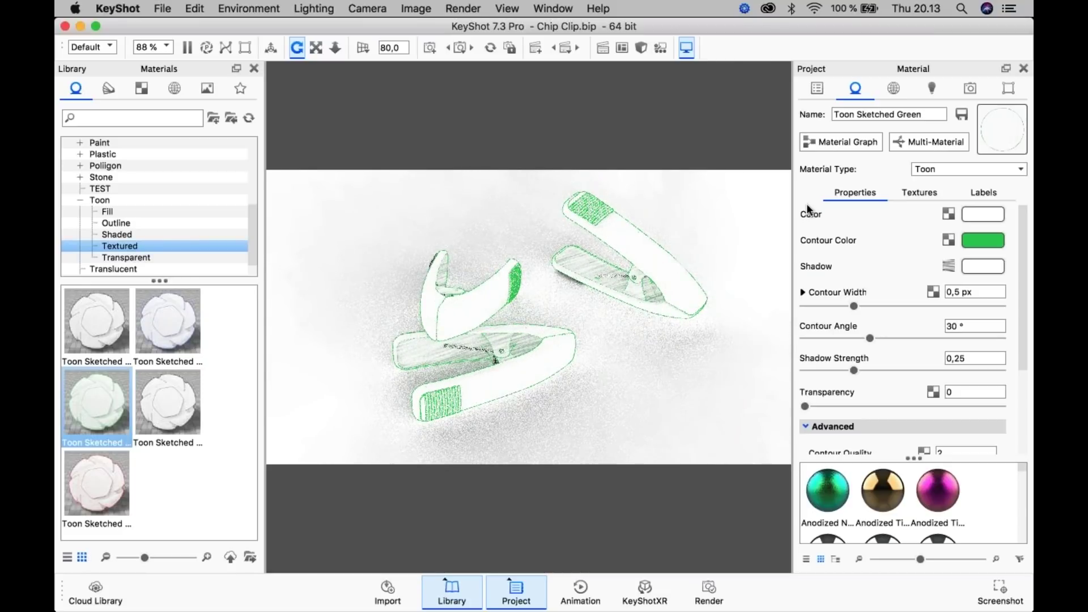
- Open the Material Graph for Toon Sketched Green and place its window so the clips stay visible
left_click(854, 142)
left_click(855, 143)
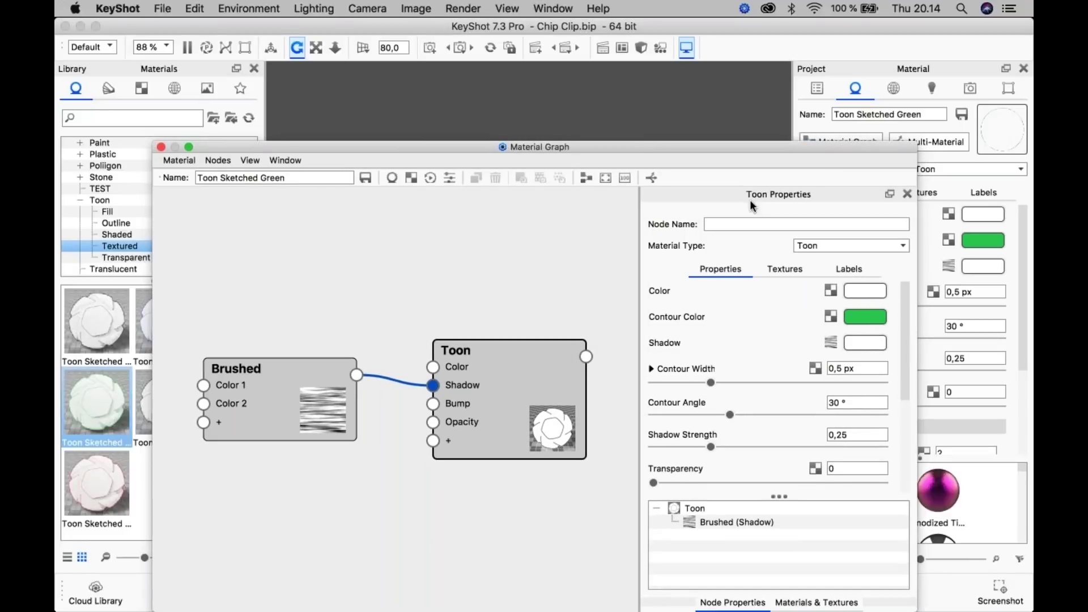
left_click_drag(596, 143, 692, 388)
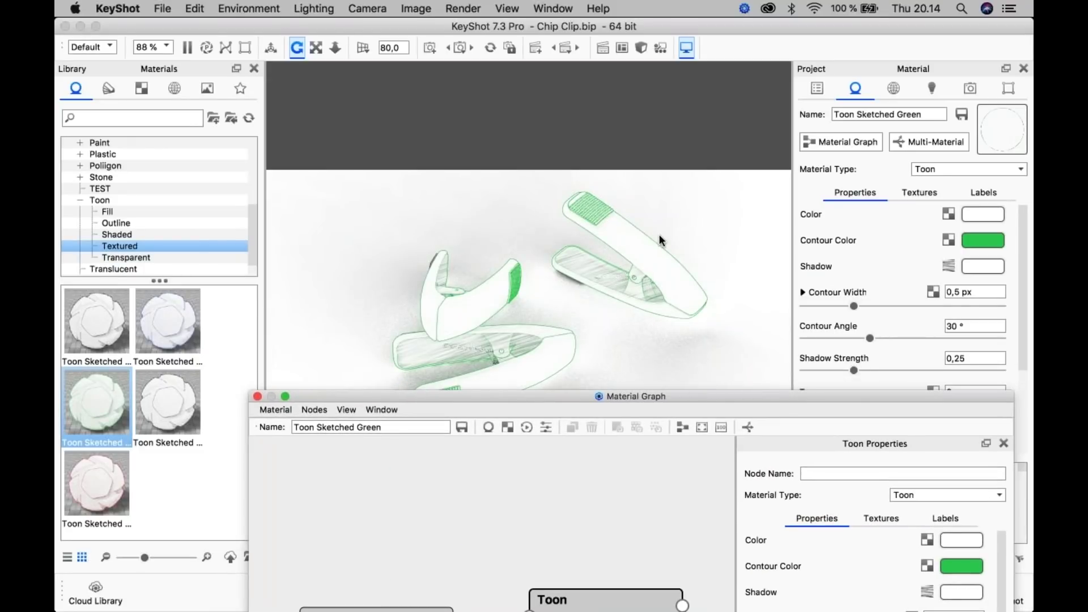
right_click(462, 468)
key("Escape")
- Search the material library for "anodi rough" and add the gold Anodized Aluminum Rough material to the graph
left_click(111, 119)
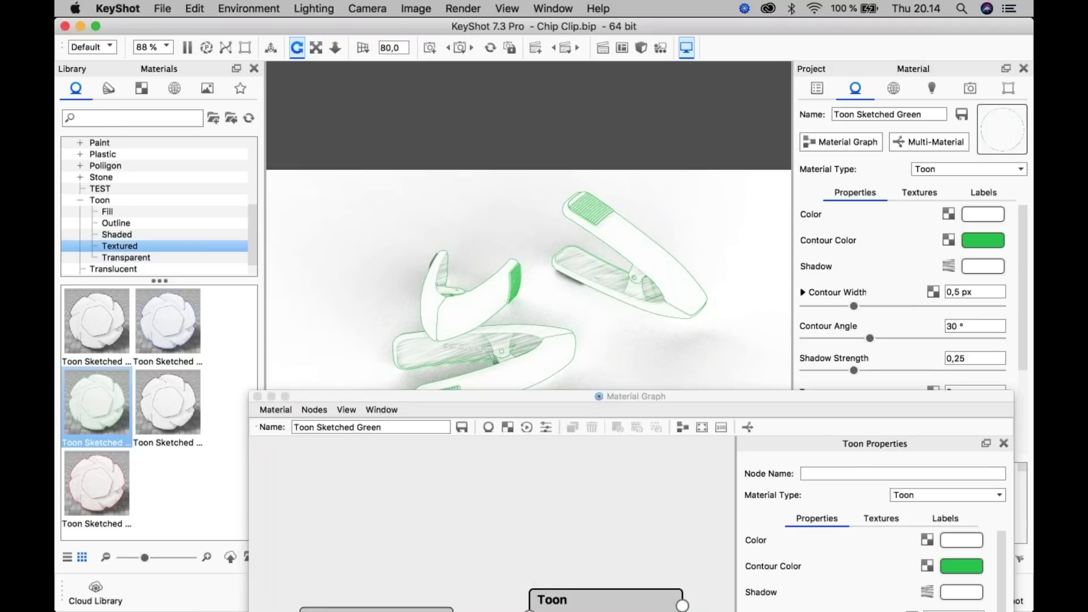
type("tit")
key("super+a")
type("anodi")
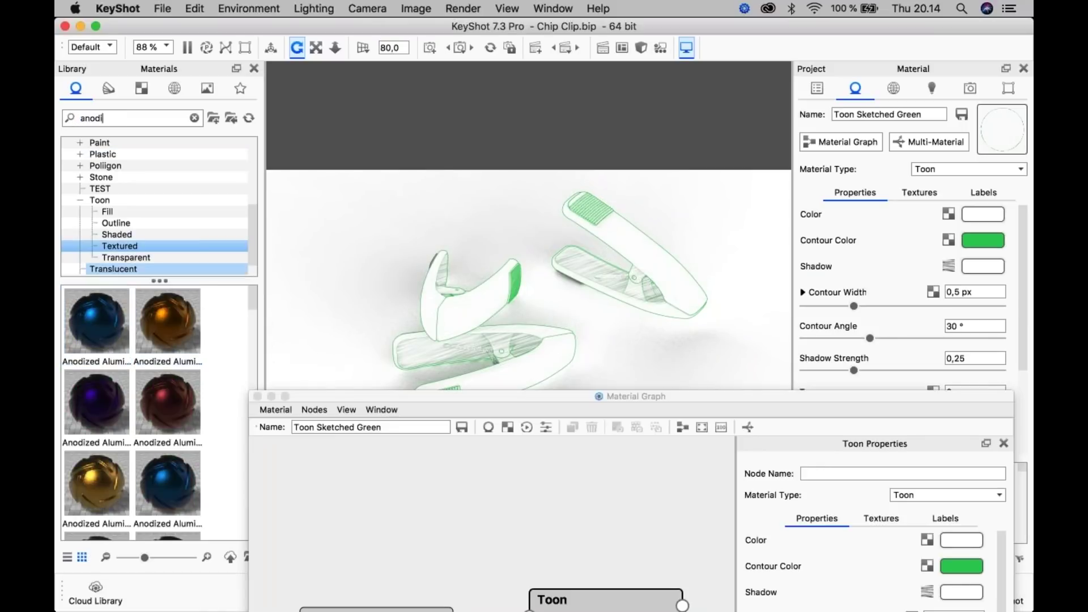
type(" rough")
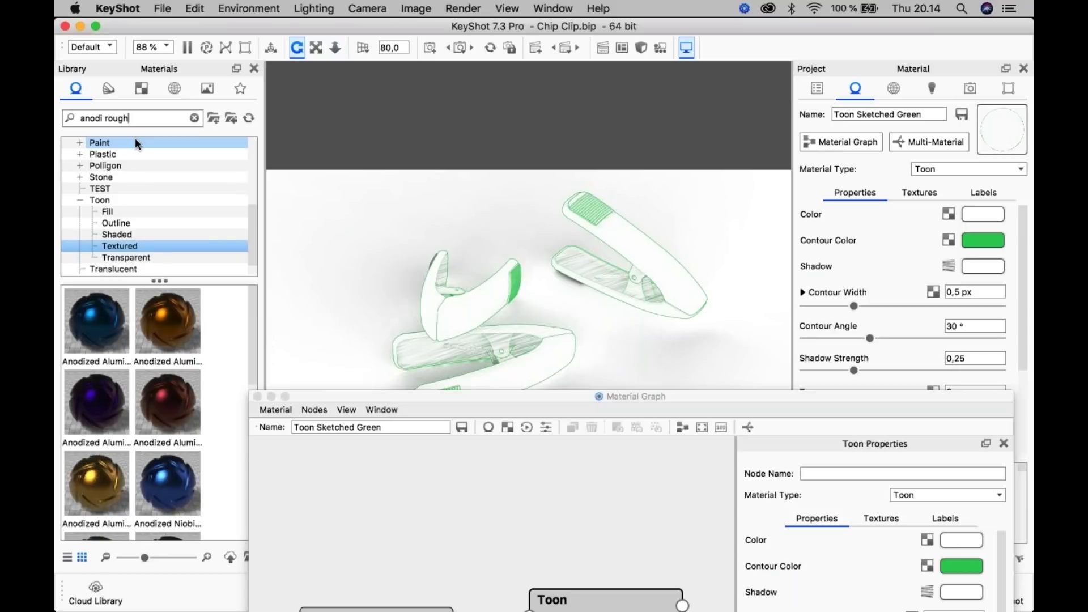
left_click_drag(102, 487, 422, 512)
- Separate the Anodized Aluminum Rough node from the Toon node and connect it to Toon as a label
mouse_move(594, 400)
left_mouse_down()
mouse_move(585, 299)
mouse_move(613, 285)
left_mouse_up()
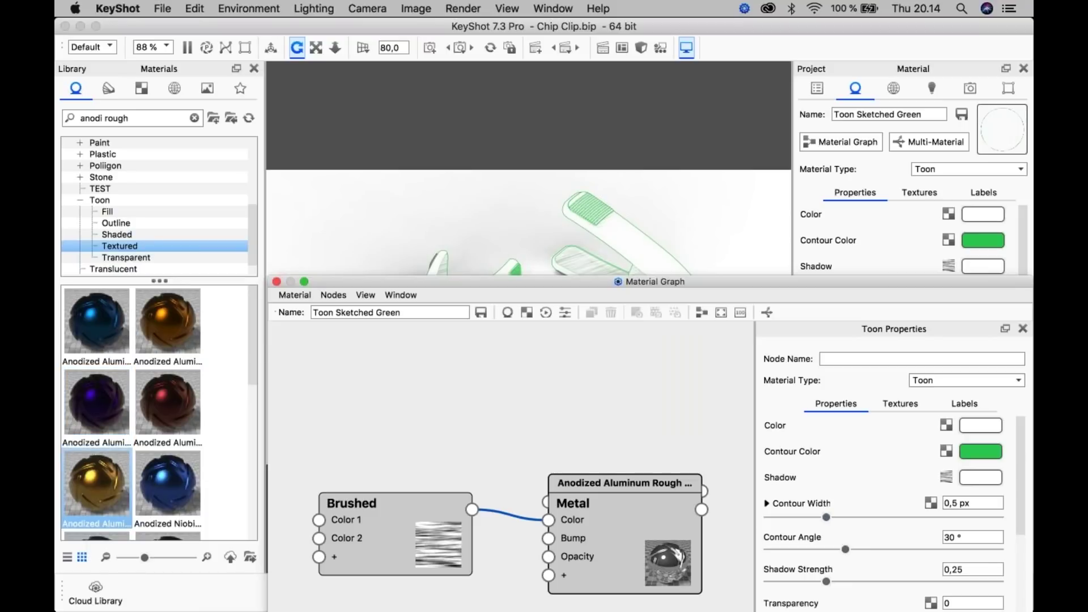
key("super+z")
left_click_drag(467, 389, 673, 517)
left_click_drag(650, 282, 605, 329)
mouse_move(282, 476)
left_mouse_down()
mouse_move(294, 447)
mouse_move(306, 461)
mouse_move(287, 484)
left_mouse_up()
left_click_drag(479, 329, 457, 483)
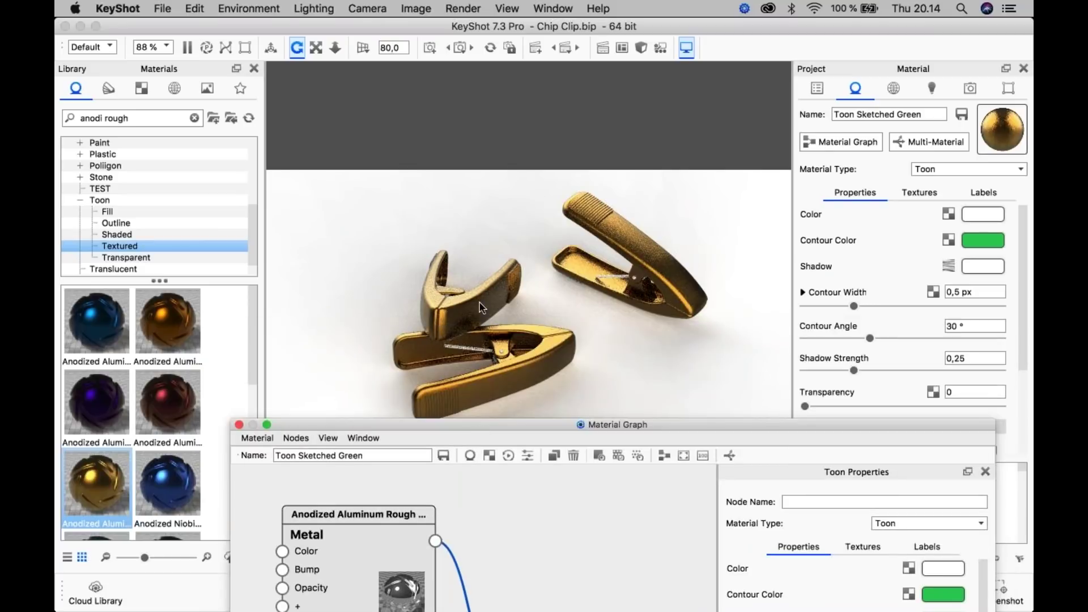
- Add a Color Gradient texture node to the graph and place it above the Metal label node
left_click_drag(524, 488, 590, 380)
middle_click_drag(294, 436, 324, 450)
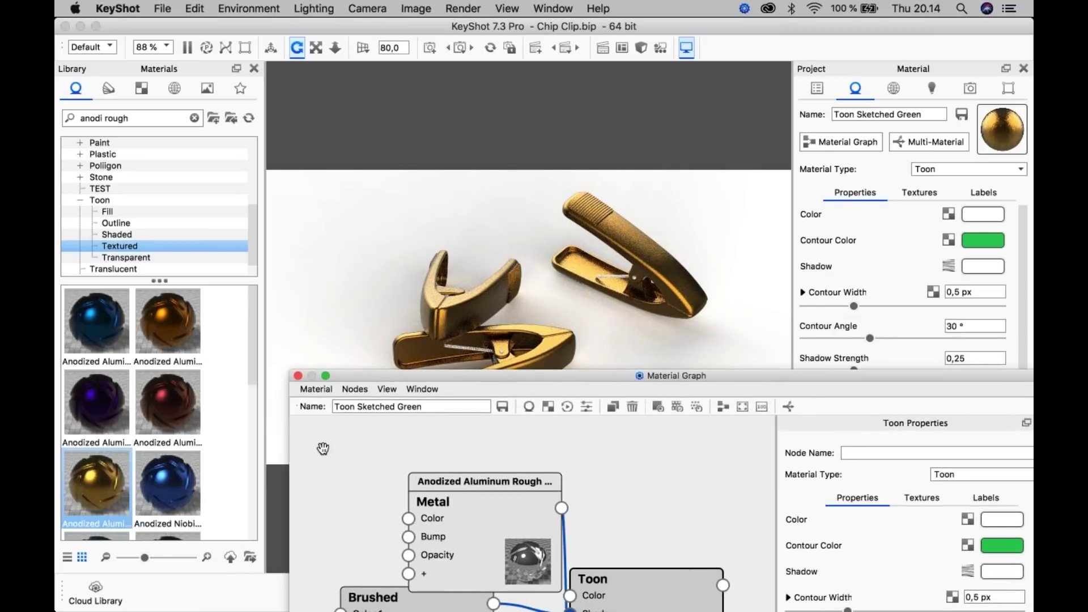
right_click(323, 448)
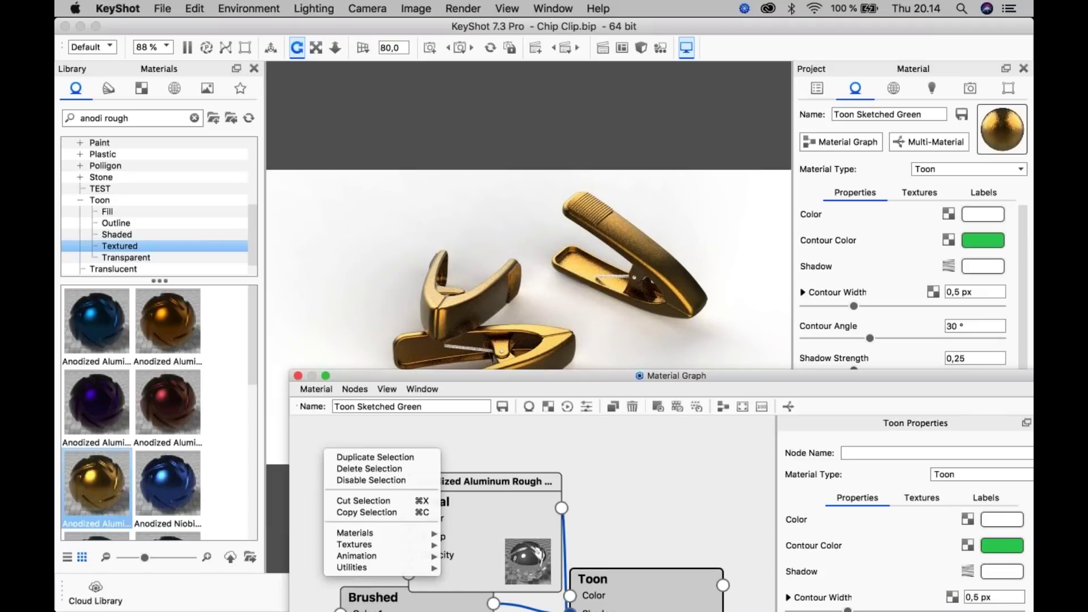
mouse_move(380, 543)
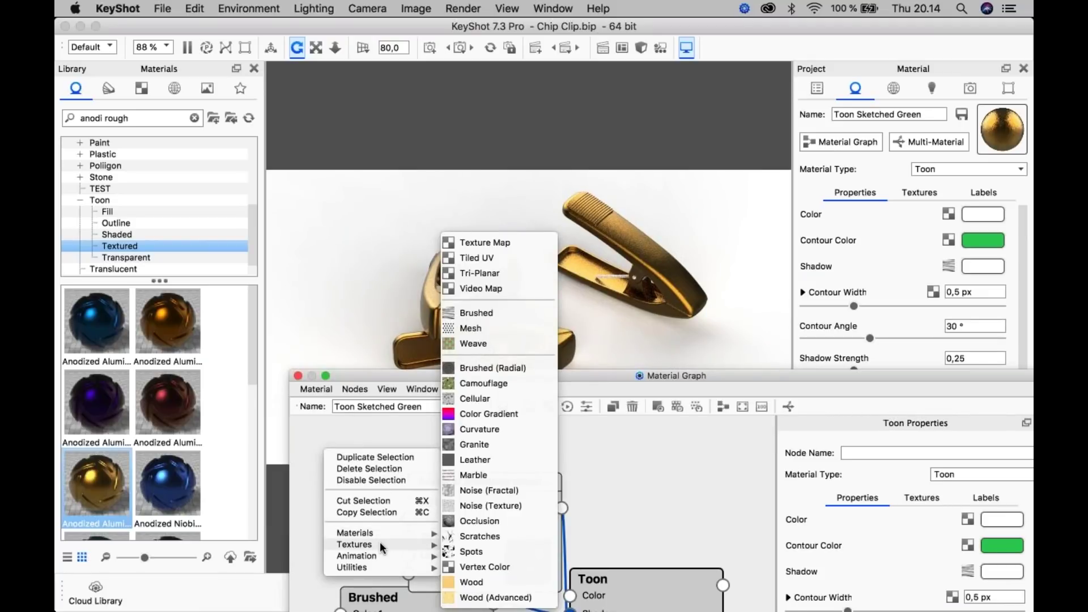
left_click(500, 415)
mouse_move(362, 464)
left_mouse_down()
mouse_move(350, 451)
mouse_move(348, 475)
mouse_move(365, 444)
left_mouse_up()
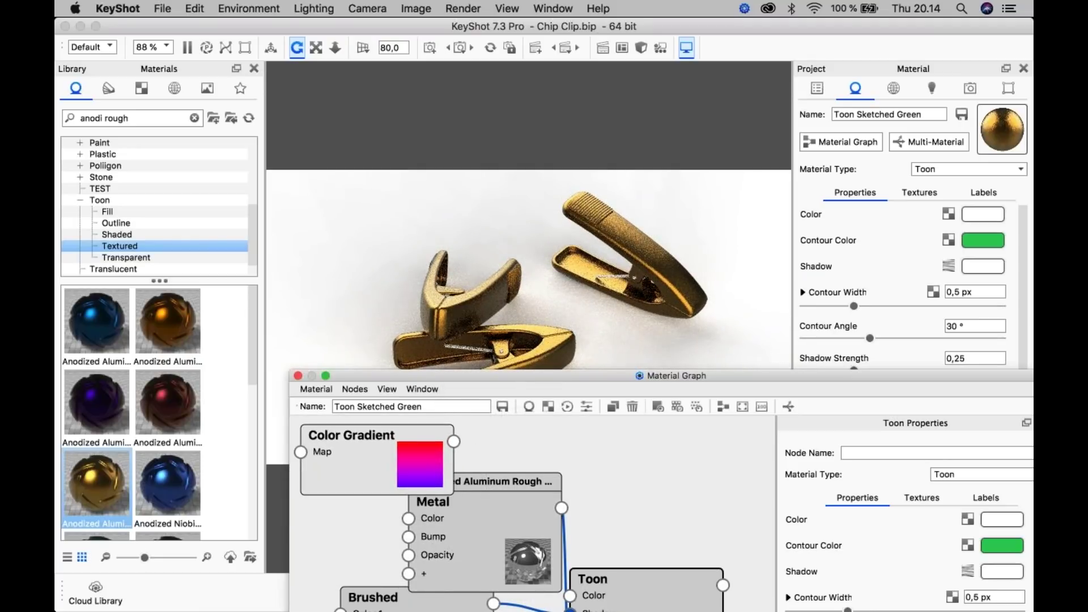
scroll(521, 521, "down", 2)
left_click_drag(446, 537, 427, 499)
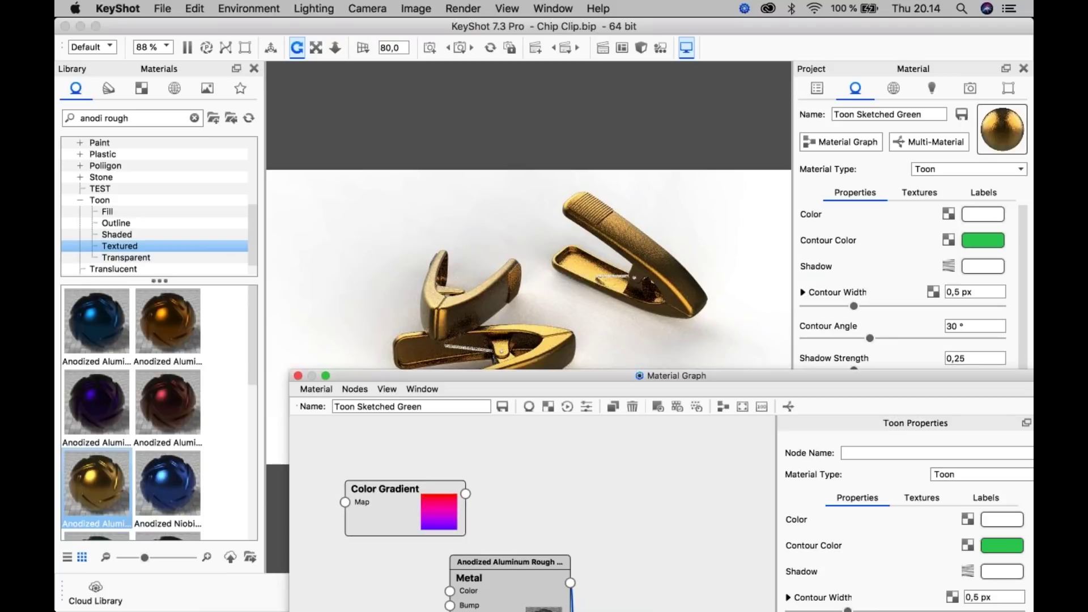
- Preview the Color Gradient node alone on the clips and arrange its properties beside the render view
left_click(422, 504)
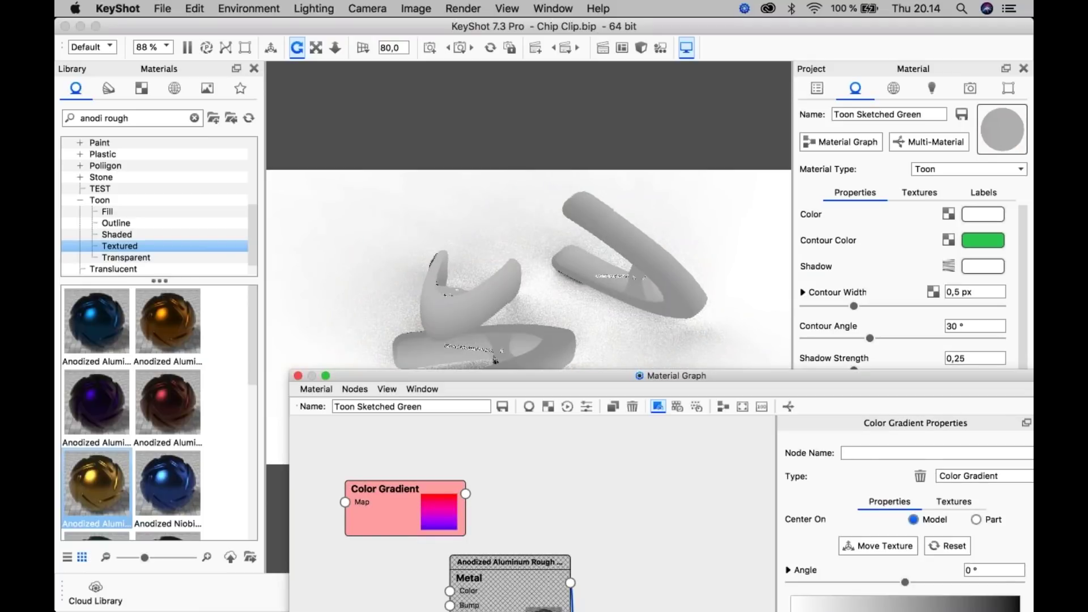
left_click_drag(863, 376, 678, 362)
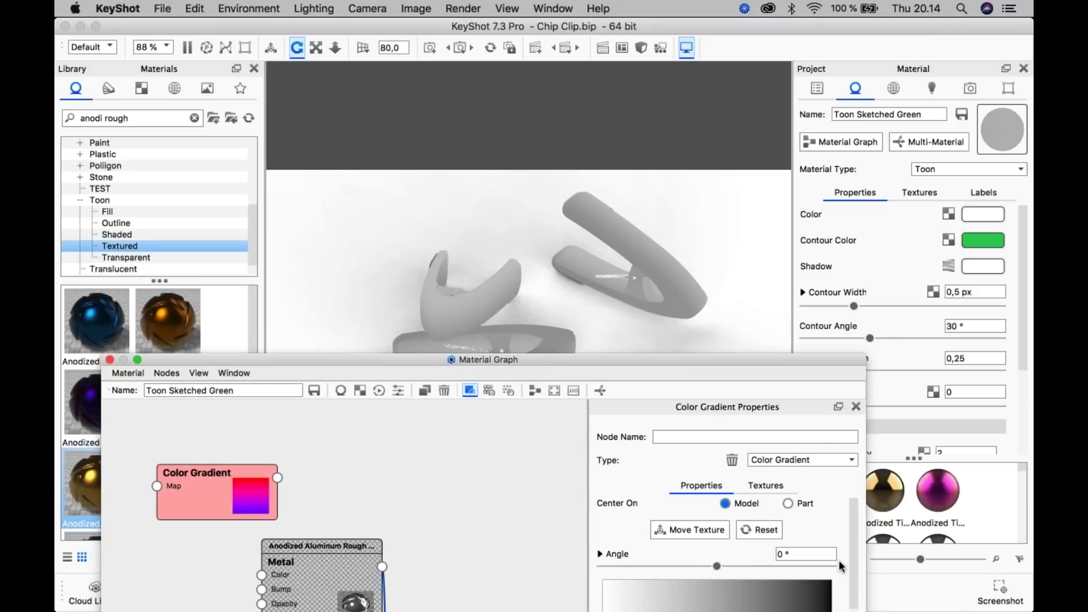
scroll(832, 553, "down", 4)
left_click_drag(736, 362, 293, 83)
scroll(366, 282, "up", 3)
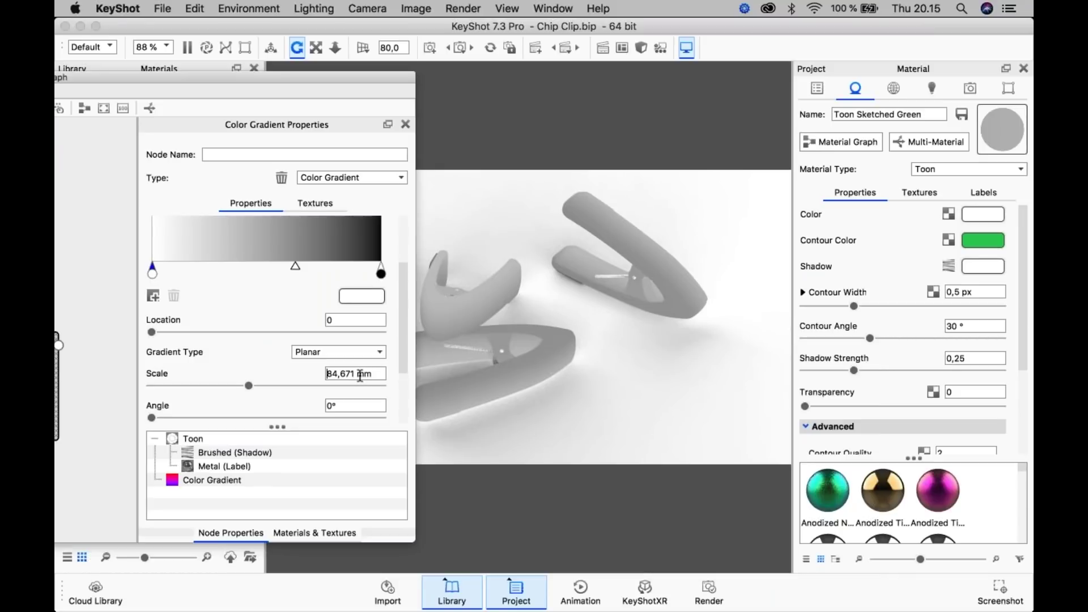
- Check the Chip Clip's size in the scene tree and set the Color Gradient's scale to 40 mm
left_click(353, 373)
key("shift+Home")
scroll(387, 359, "up", 3)
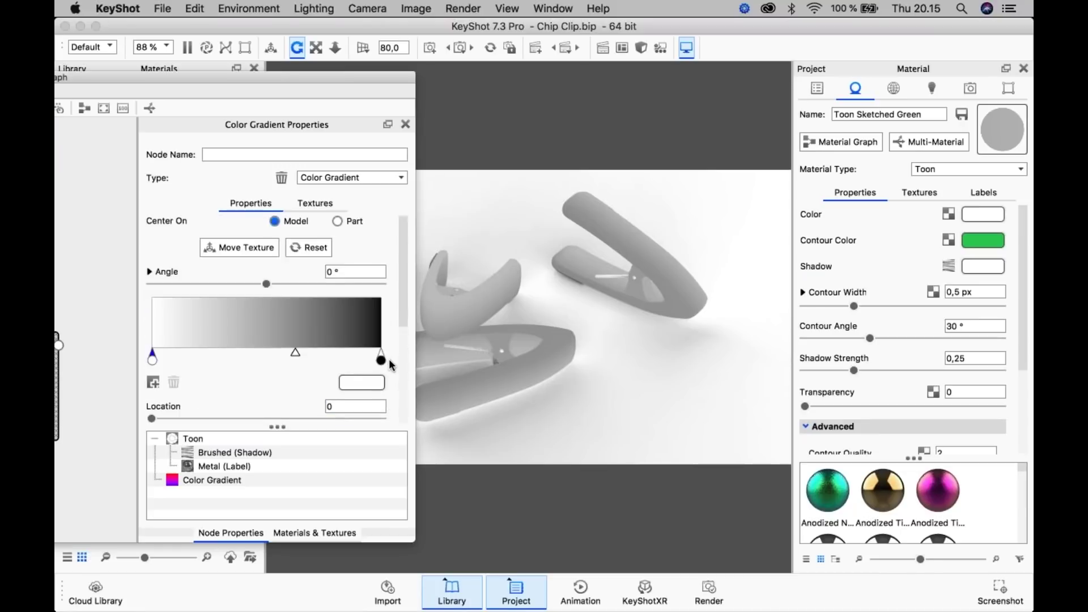
scroll(388, 358, "down", 3)
left_click(354, 369)
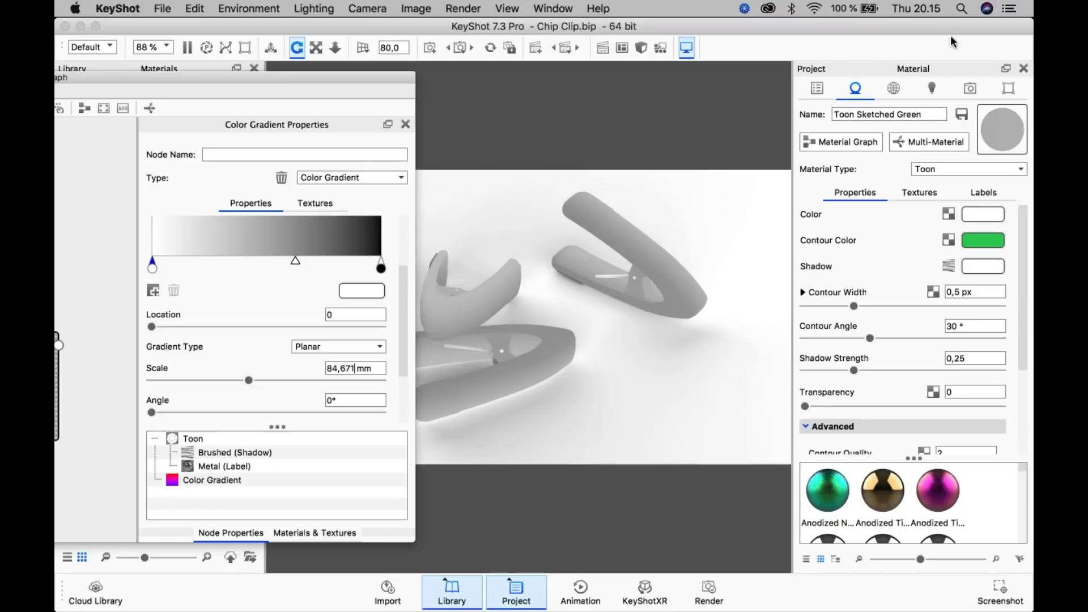
left_click(816, 89)
left_click(970, 155)
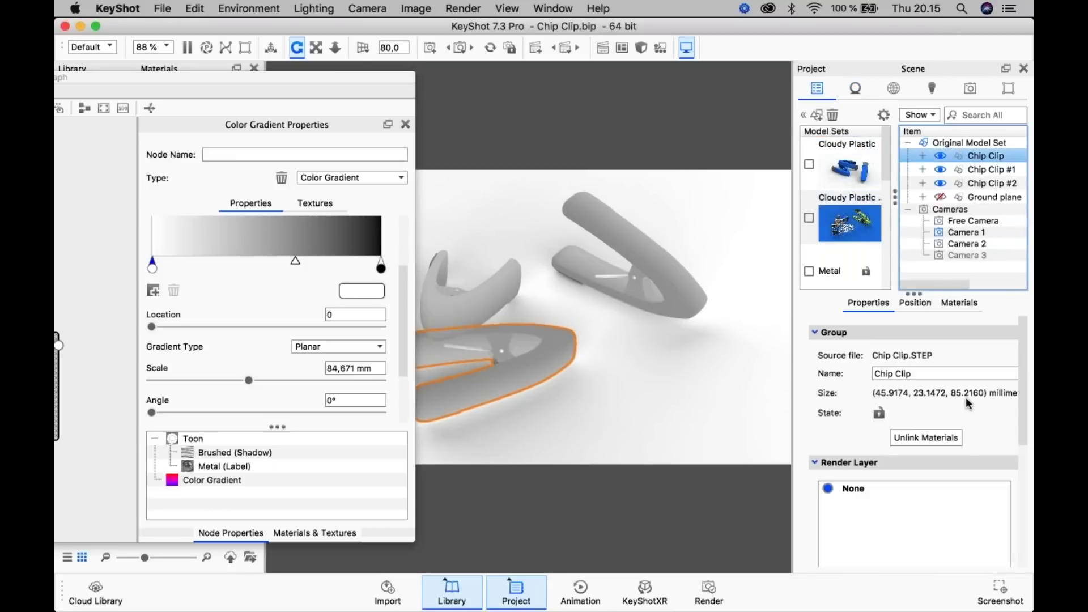
left_click_drag(327, 368, 372, 368)
type("40")
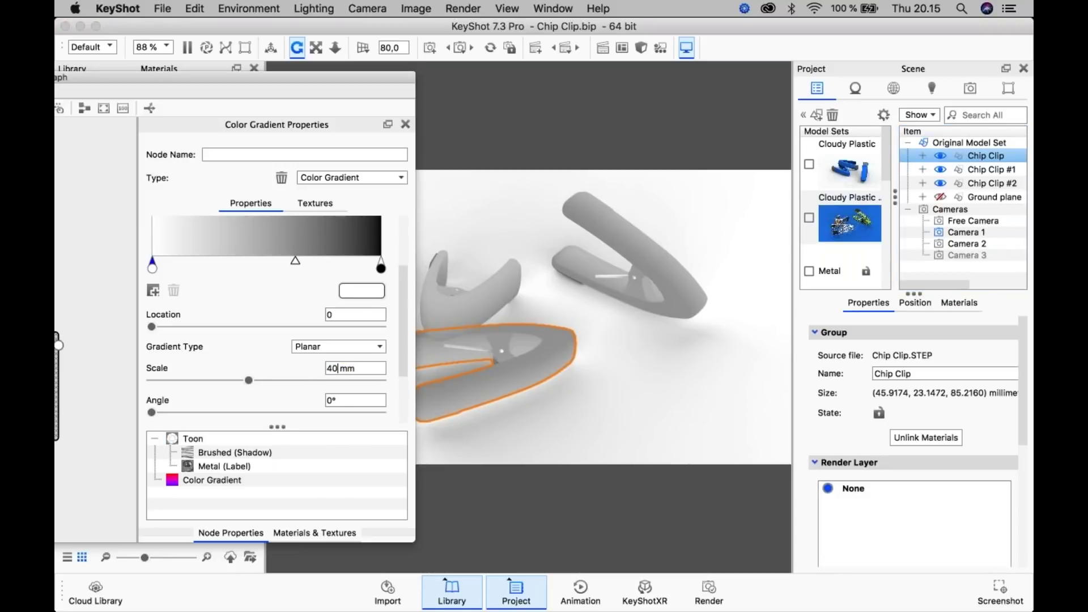
key("Return")
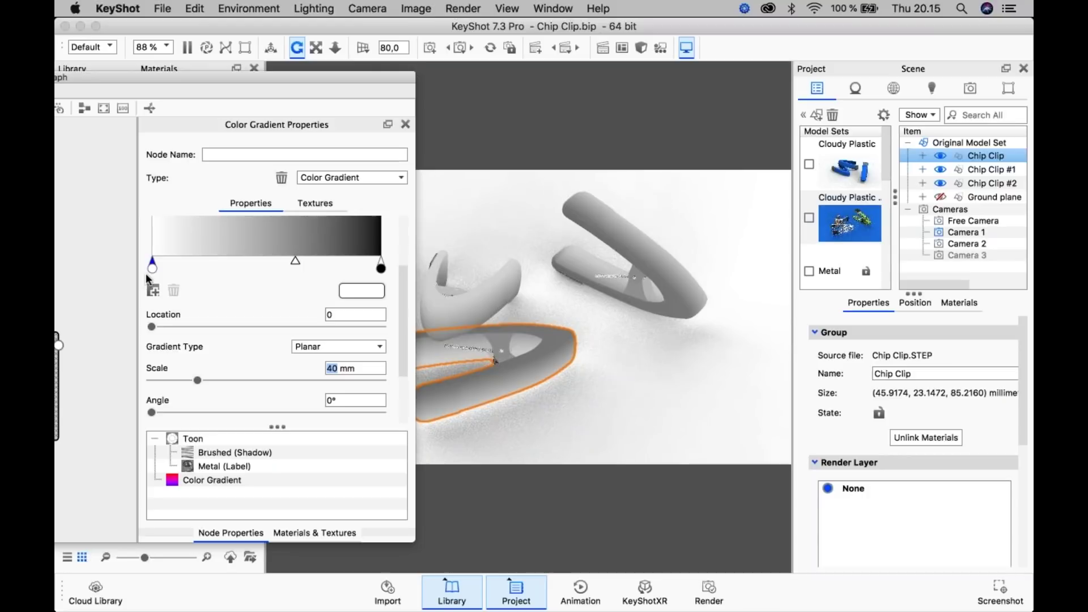
- Rotate the Color Gradient 90° with Move Texture and shift it so the black-to-white fade runs along the length of the clips
scroll(199, 277, "up", 3)
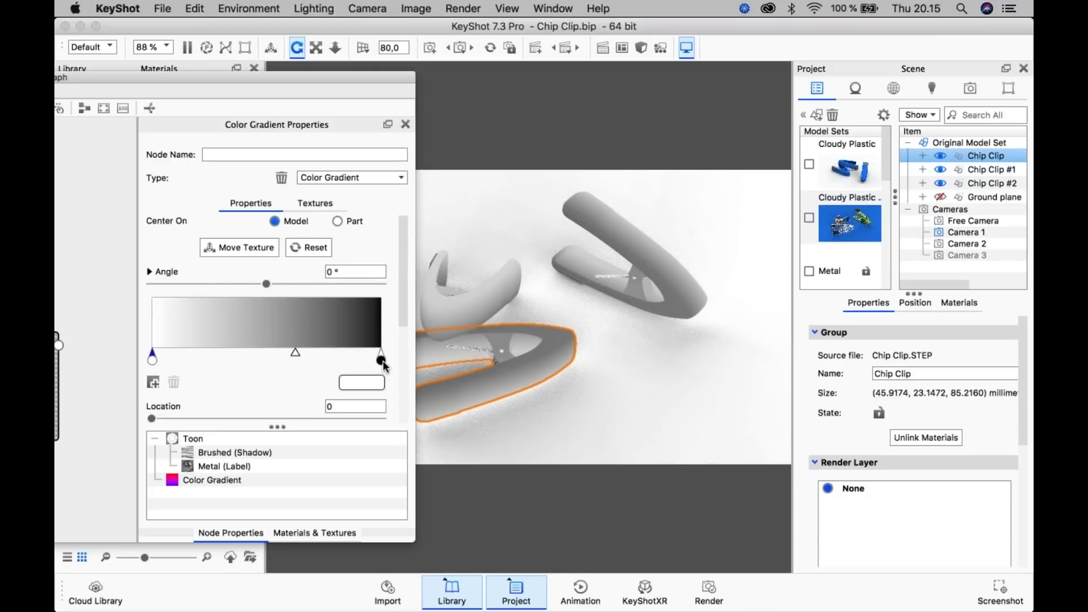
scroll(368, 374, "down", 3)
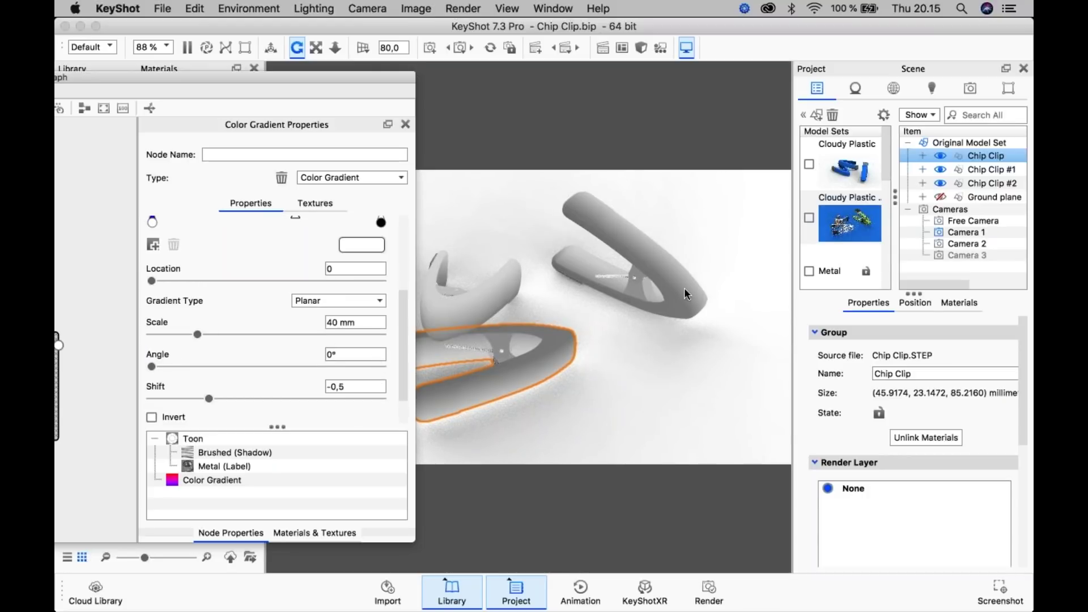
scroll(375, 324, "up", 3)
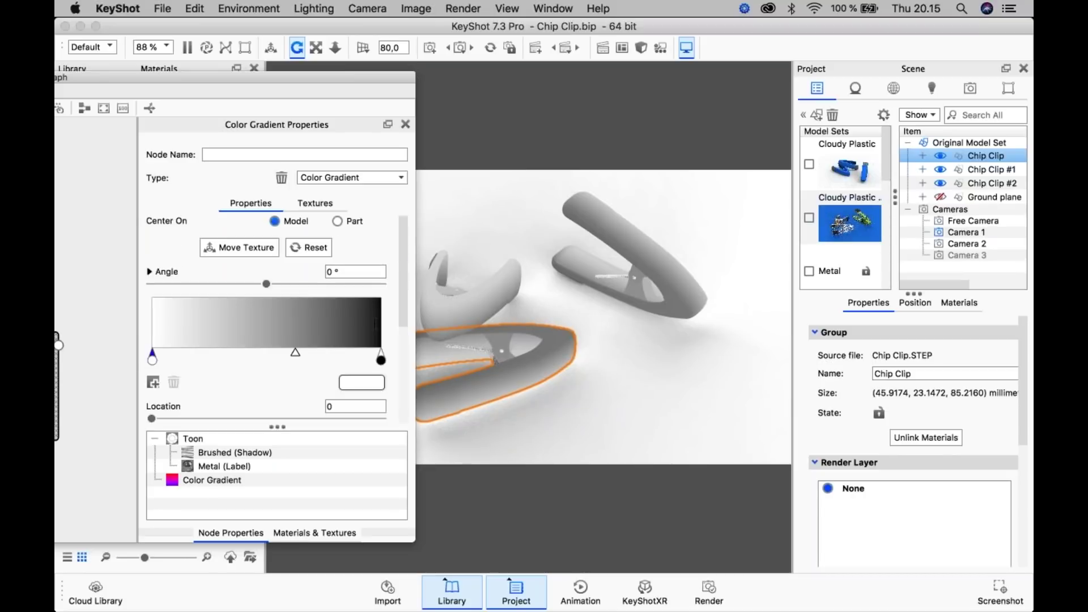
left_click(250, 244)
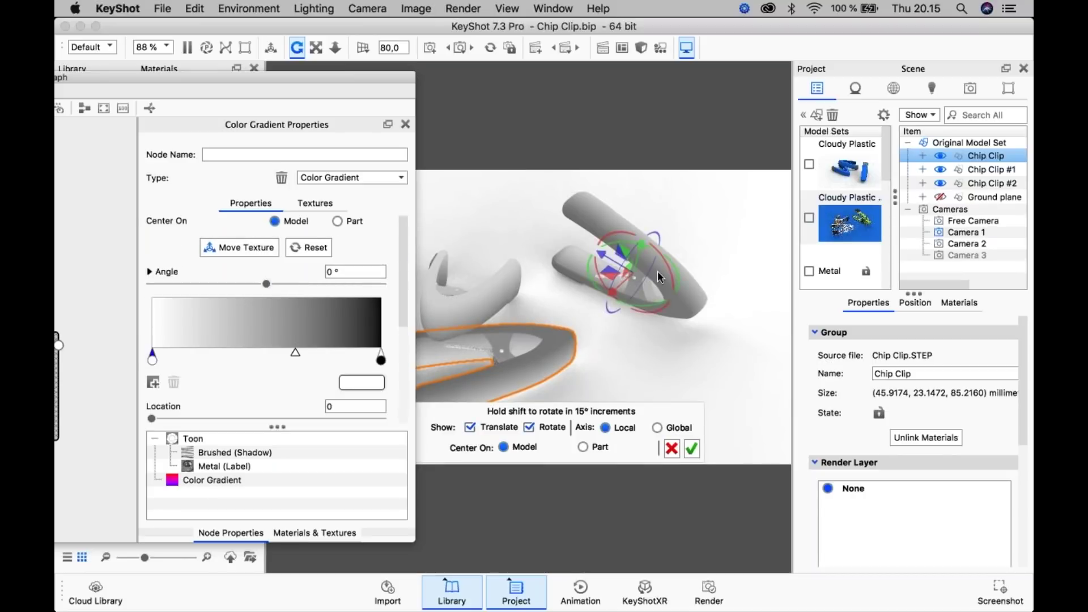
left_click_drag(603, 252, 638, 327)
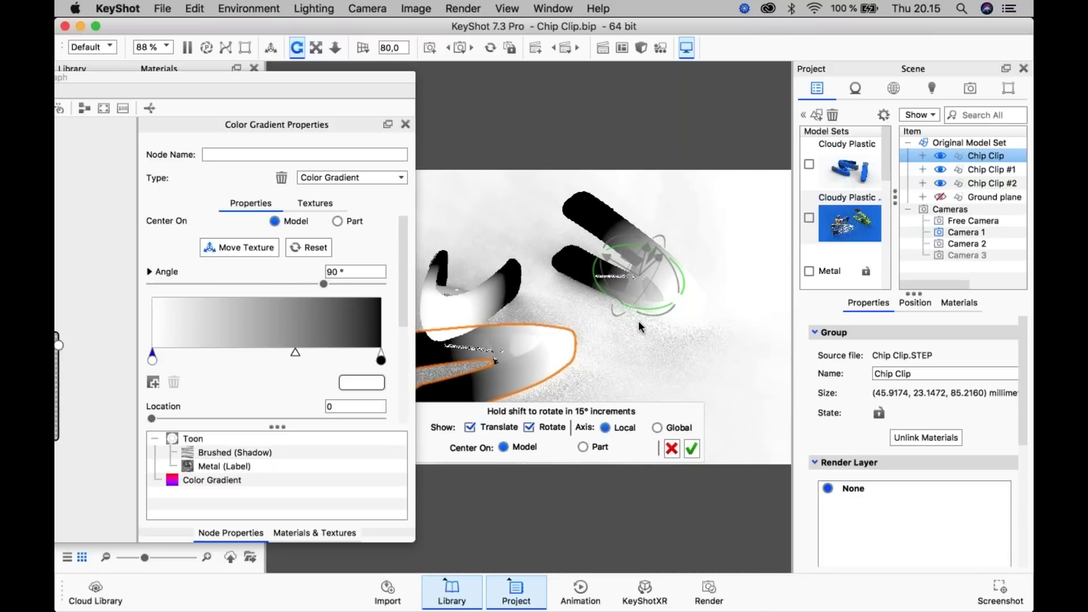
mouse_move(608, 262)
left_mouse_down()
mouse_move(613, 222)
mouse_move(665, 250)
mouse_move(672, 267)
mouse_move(619, 239)
mouse_move(624, 246)
left_mouse_up()
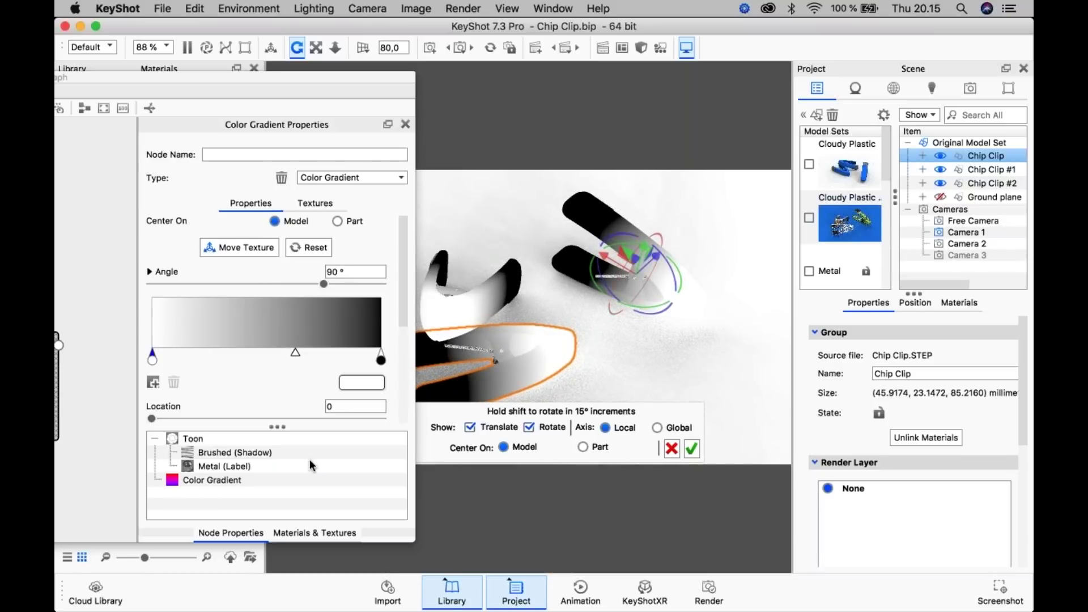
- Try a different Color Gradient angle on the clips, then reset the gradient's angle to 0°
scroll(379, 369, "down", 3)
scroll(378, 370, "down", 2)
left_click(318, 366)
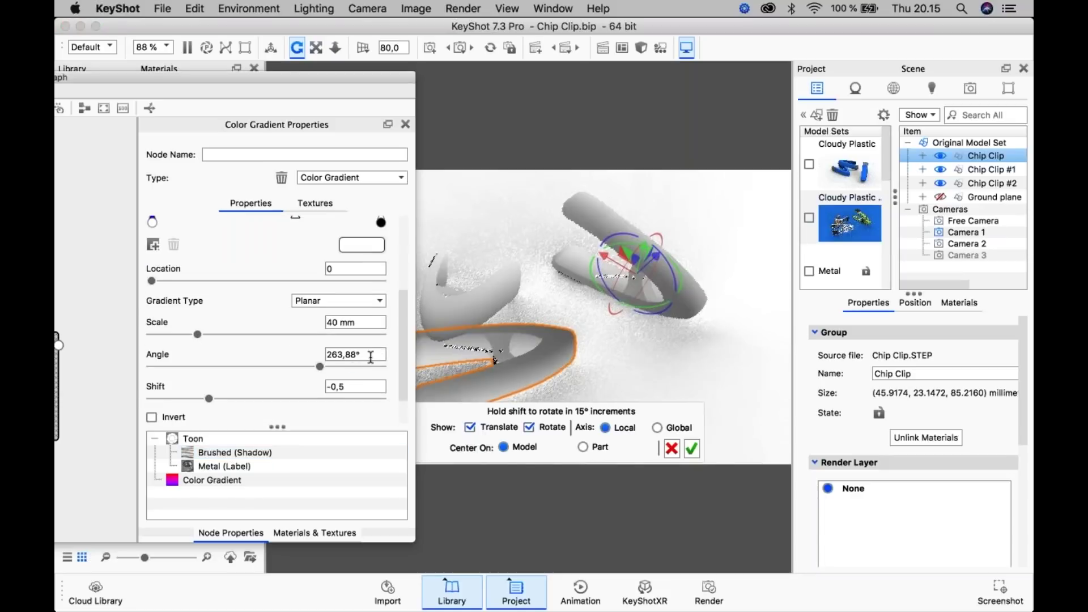
type("0")
key("Return")
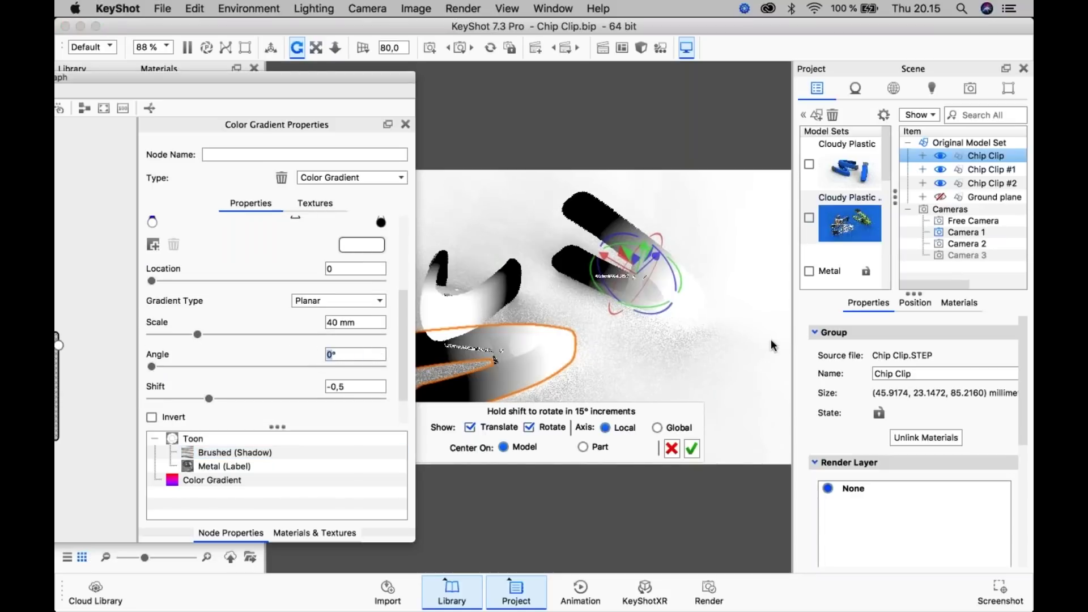
- Set the Color Gradient's scale to 60 mm, fine-tune its position along the clips and accept the texture placement
key("shift+Tab")
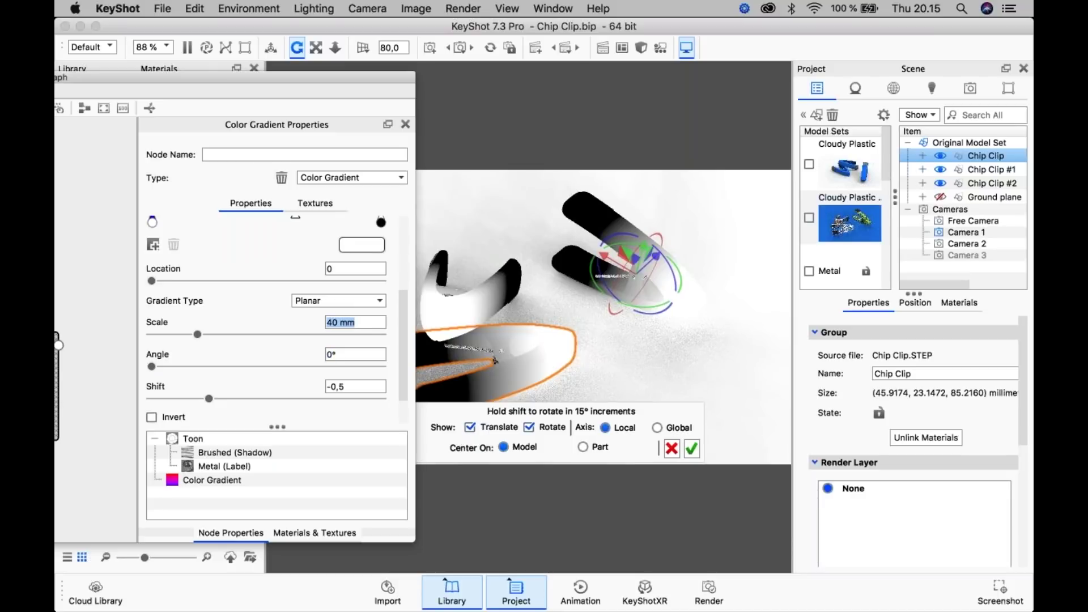
type("60")
key("Return")
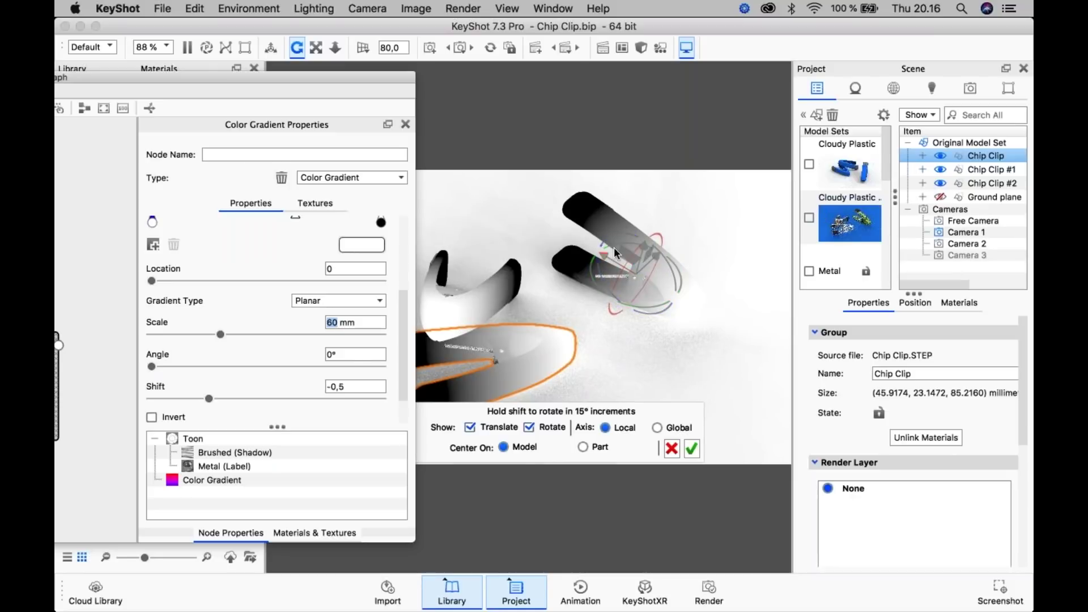
mouse_move(604, 256)
left_mouse_down()
mouse_move(631, 275)
mouse_move(589, 255)
left_mouse_up()
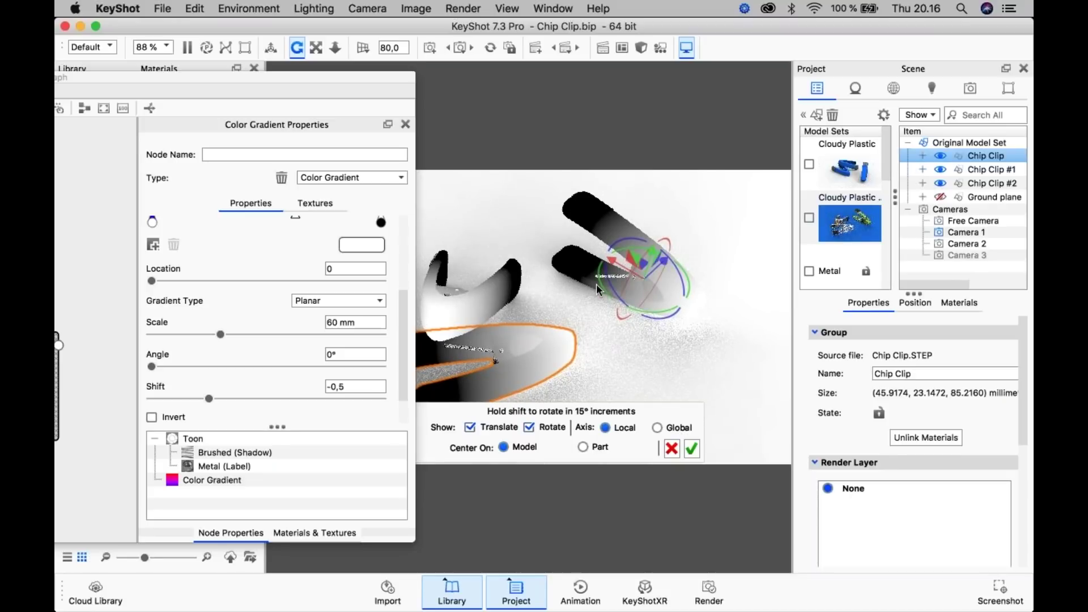
mouse_move(599, 279)
left_mouse_down()
mouse_move(539, 228)
mouse_move(676, 278)
mouse_move(602, 262)
left_mouse_up()
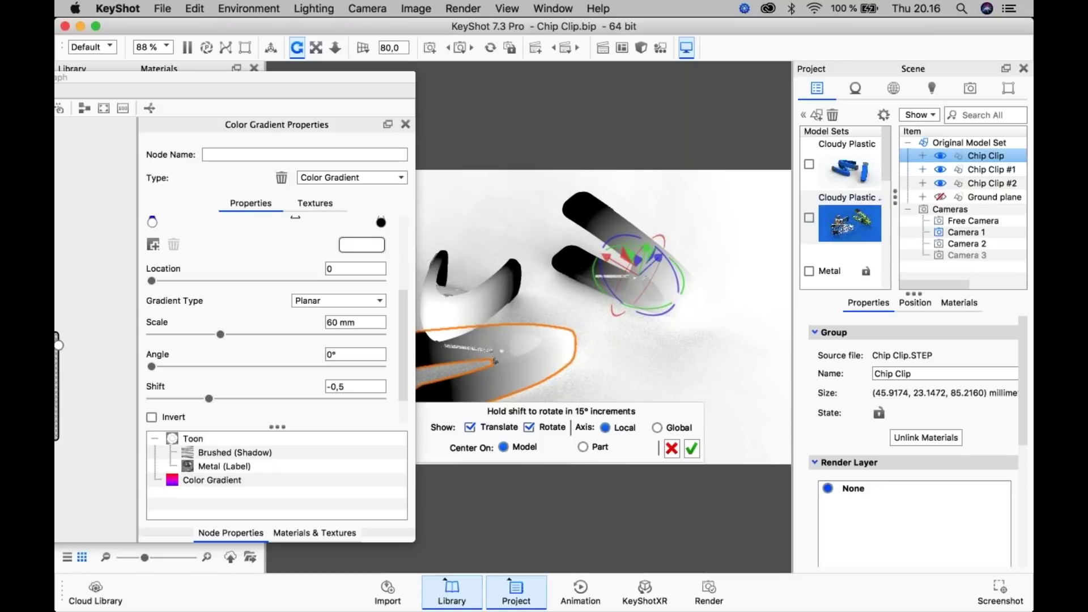
left_click(691, 449)
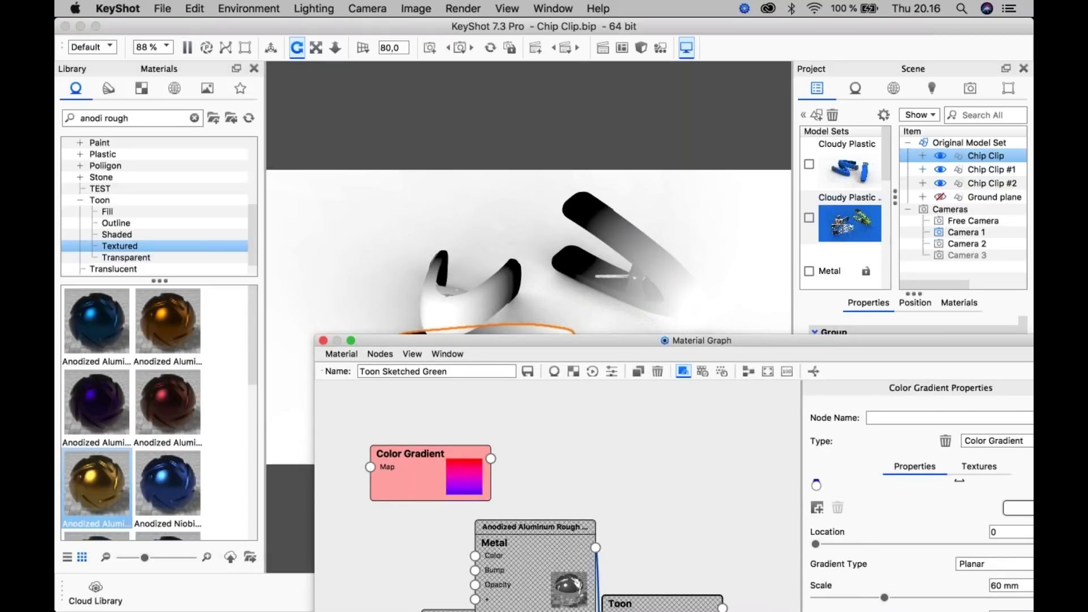
- Turn off the Color Gradient preview and connect the gradient node to the Opacity of the Anodized Aluminum Rough Metal label
left_click(683, 371)
left_click_drag(482, 471, 553, 558)
left_click(418, 405)
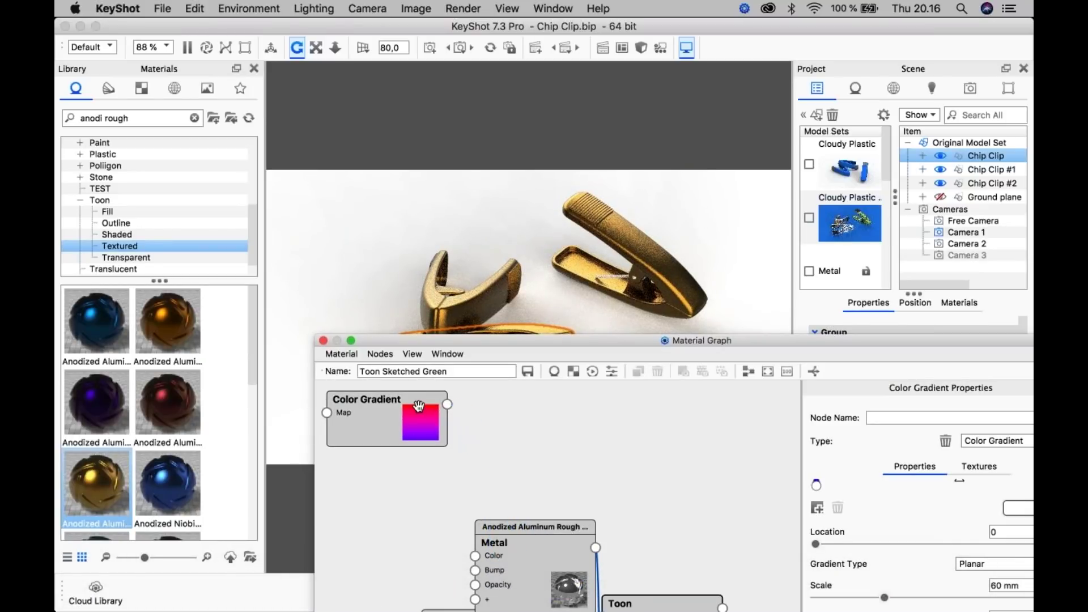
left_click_drag(448, 404, 532, 566)
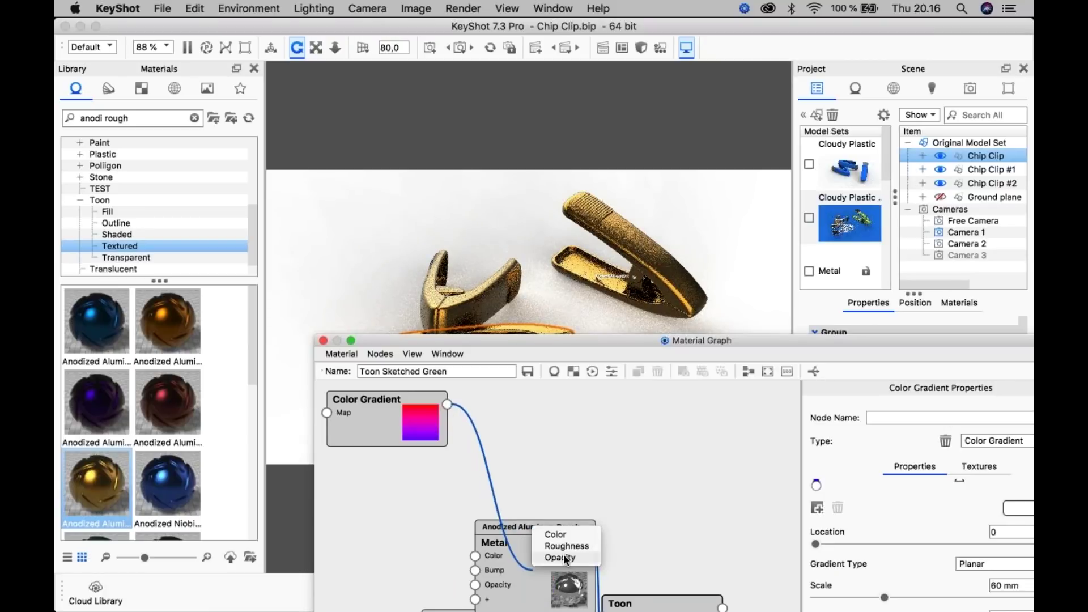
left_click(564, 557)
- Clear the Material Graph away from the render view and deselect the Chip Clip to examine the gold-to-green sketched blend
left_click_drag(715, 340, 651, 507)
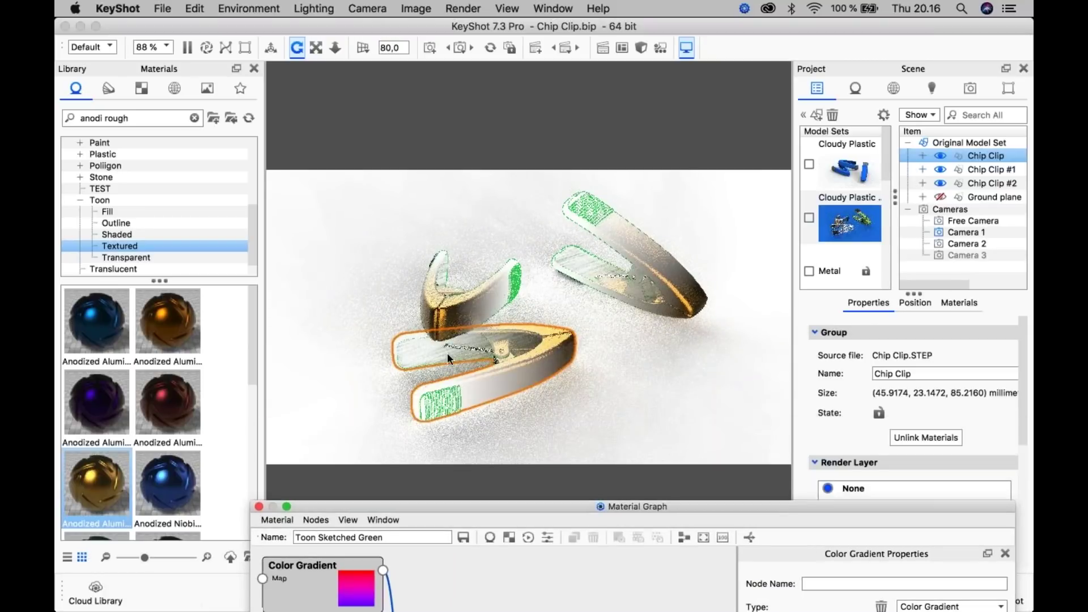
left_click(697, 174)
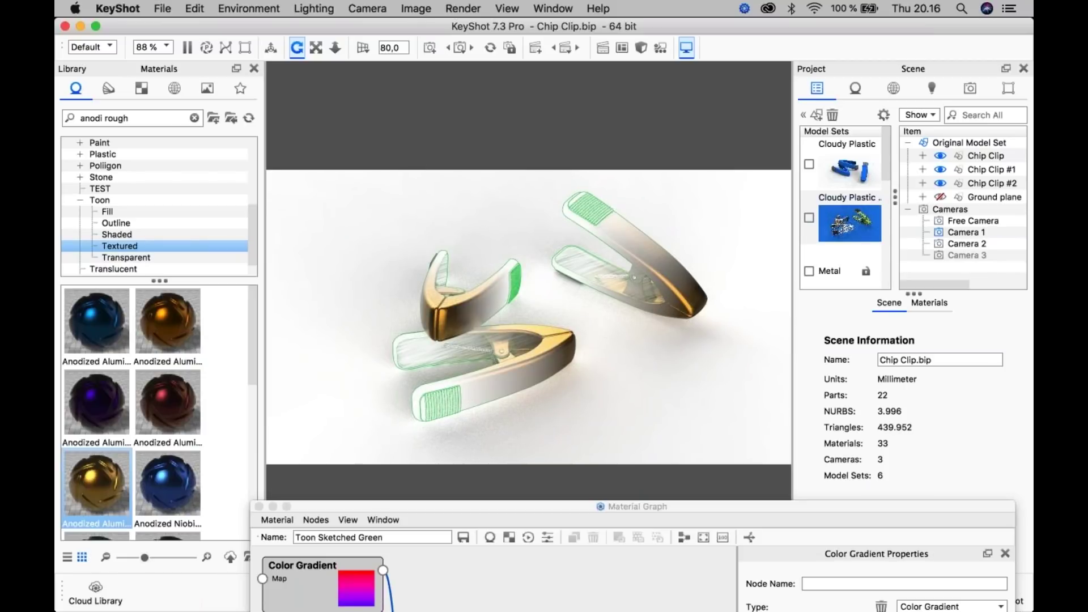
left_click_drag(623, 504, 569, 473)
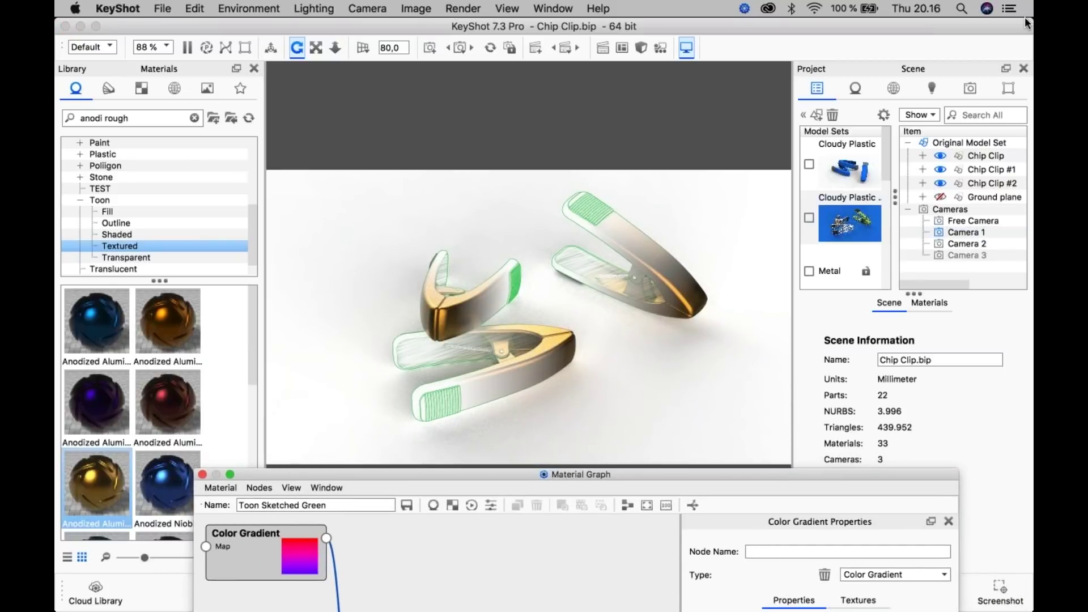
left_click(1022, 53)
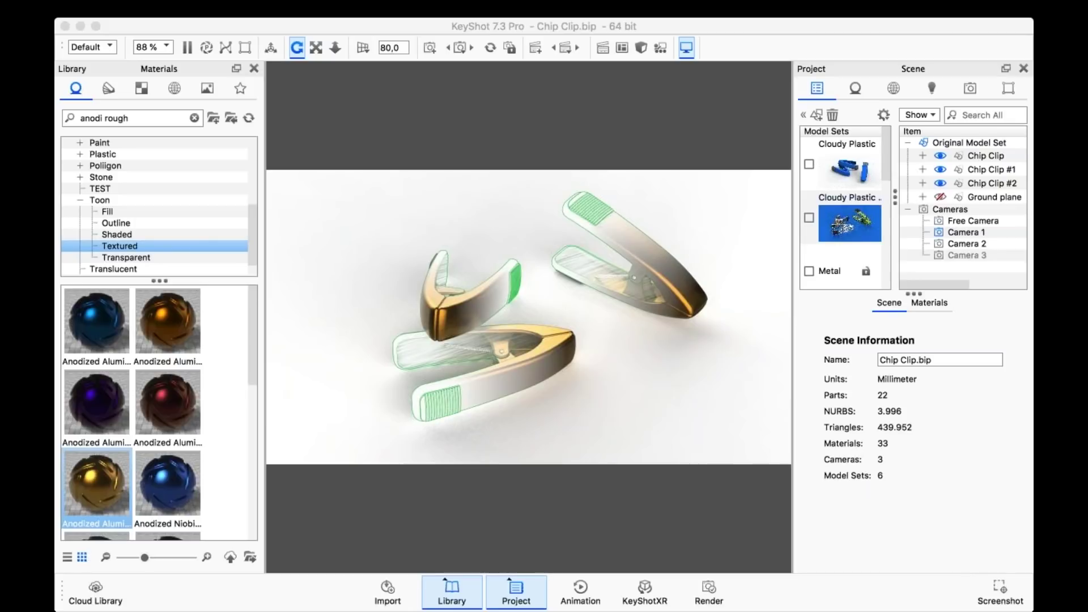